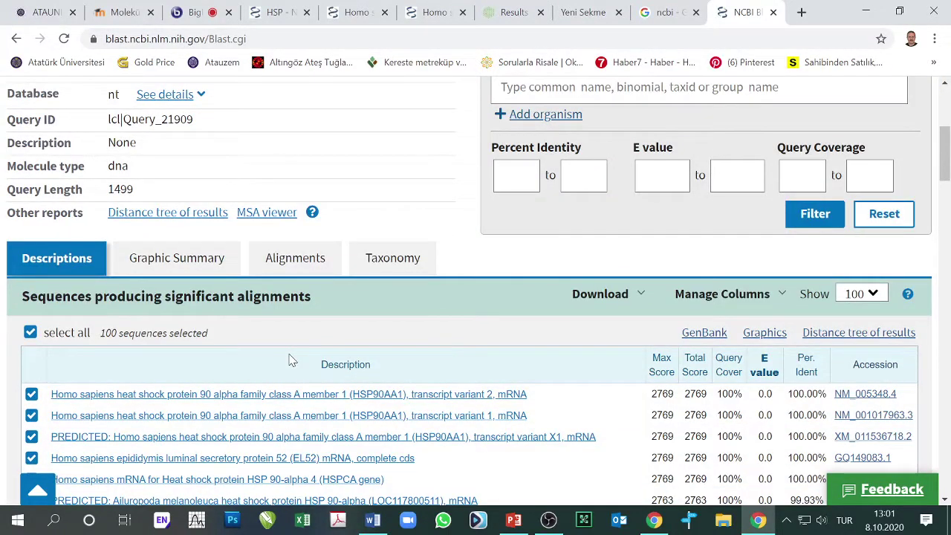
Step: Open the GenBank record of the first BLAST hit, NM_005348.4, in a separate browser tab and switch to it
{"action": "scroll", "coordinate": [290, 360], "scroll_direction": "down", "scroll_amount": 2}
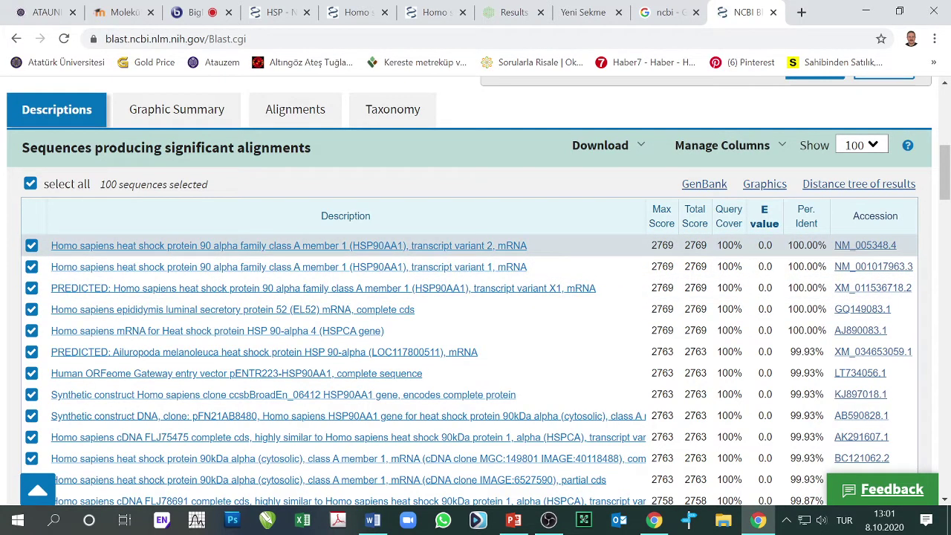
{"action": "right_click", "coordinate": [867, 248]}
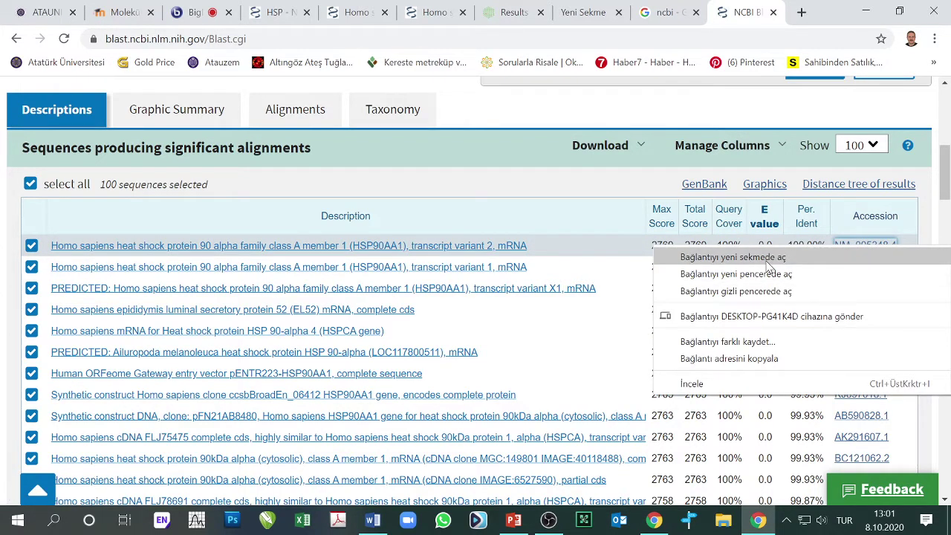
{"action": "left_click", "coordinate": [766, 260]}
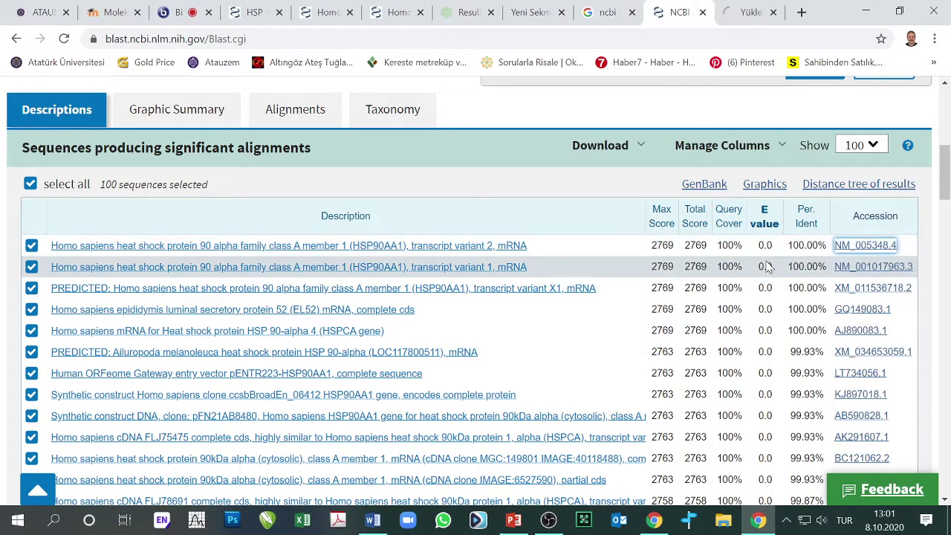
{"action": "left_click", "coordinate": [748, 16]}
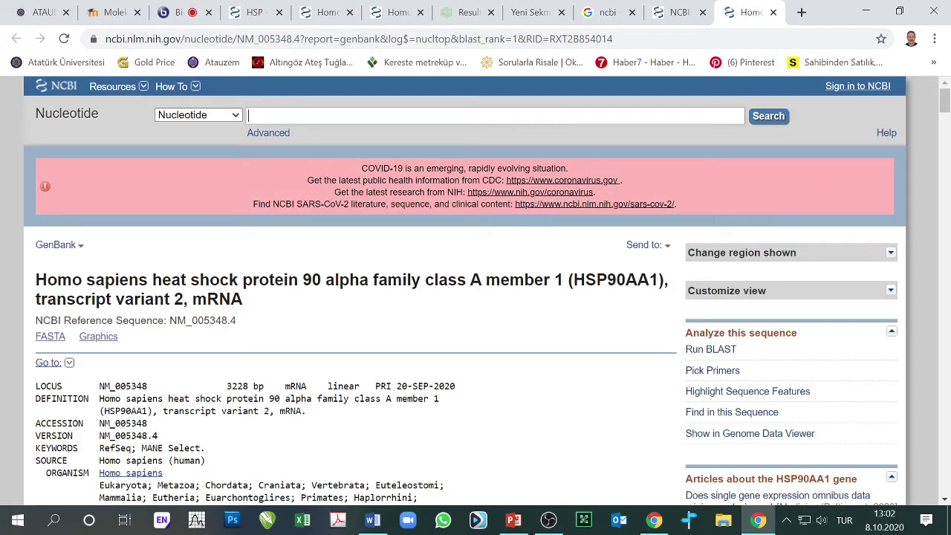
Step: Look through the NM_005348.4 record's references and annotated features down to its nucleotide sequence under ORIGIN
{"action": "scroll", "coordinate": [509, 296], "scroll_direction": "down", "scroll_amount": 20}
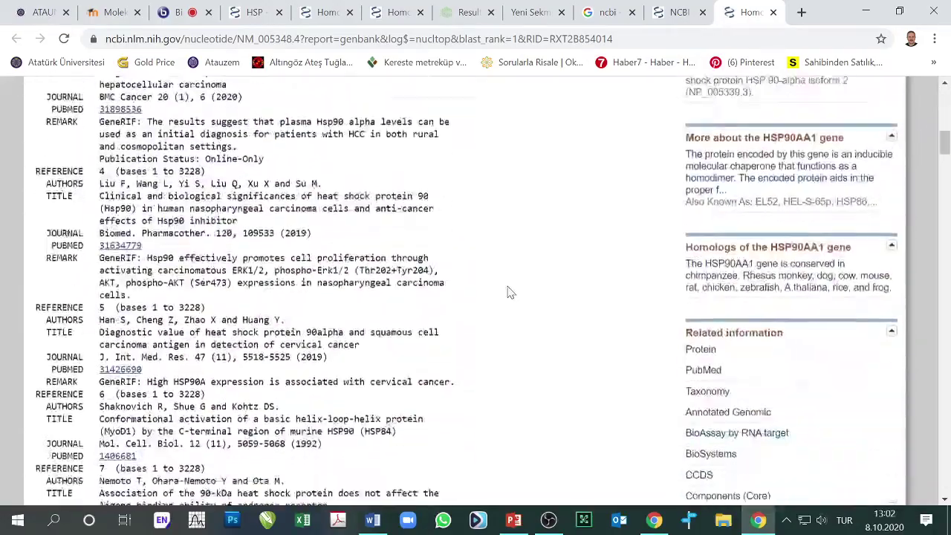
{"action": "scroll", "coordinate": [510, 296], "scroll_direction": "down", "scroll_amount": 20}
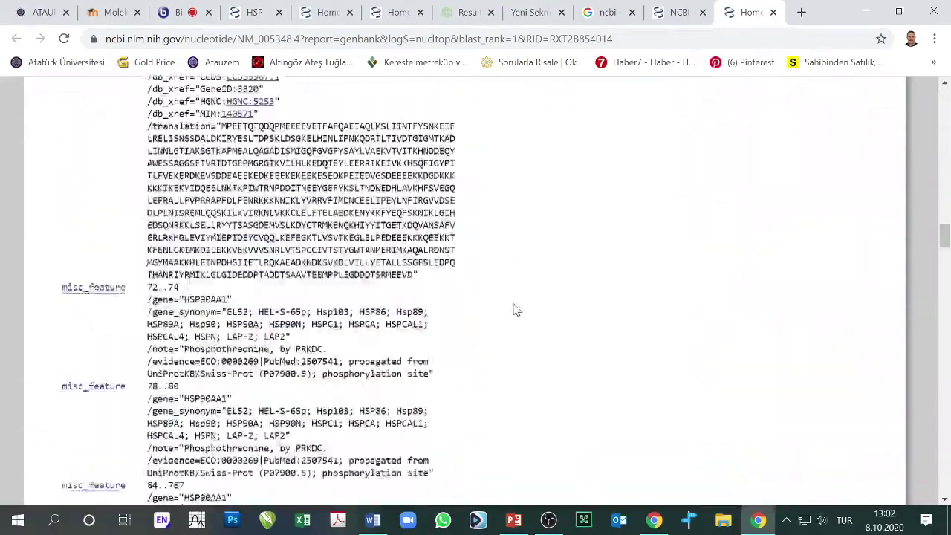
{"action": "scroll", "coordinate": [517, 310], "scroll_direction": "down", "scroll_amount": 20}
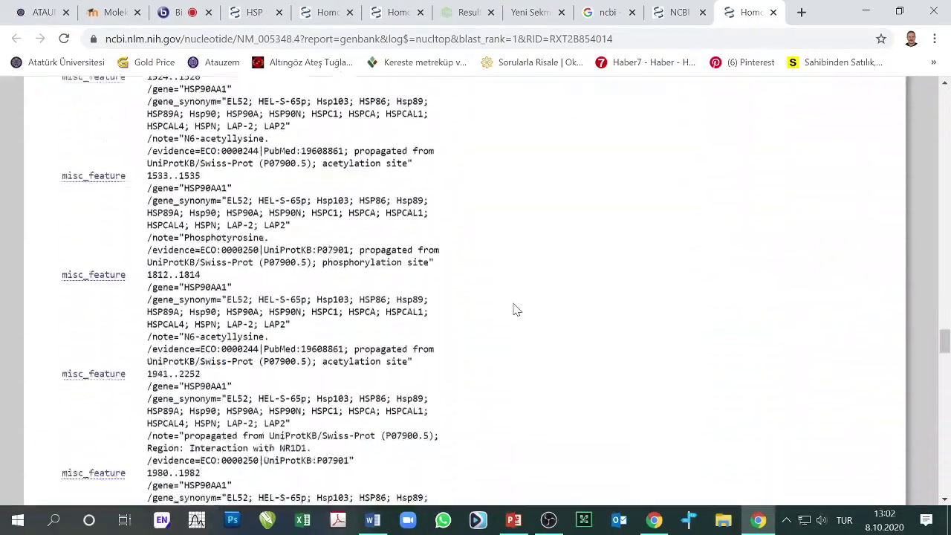
{"action": "scroll", "coordinate": [516, 310], "scroll_direction": "down", "scroll_amount": 20}
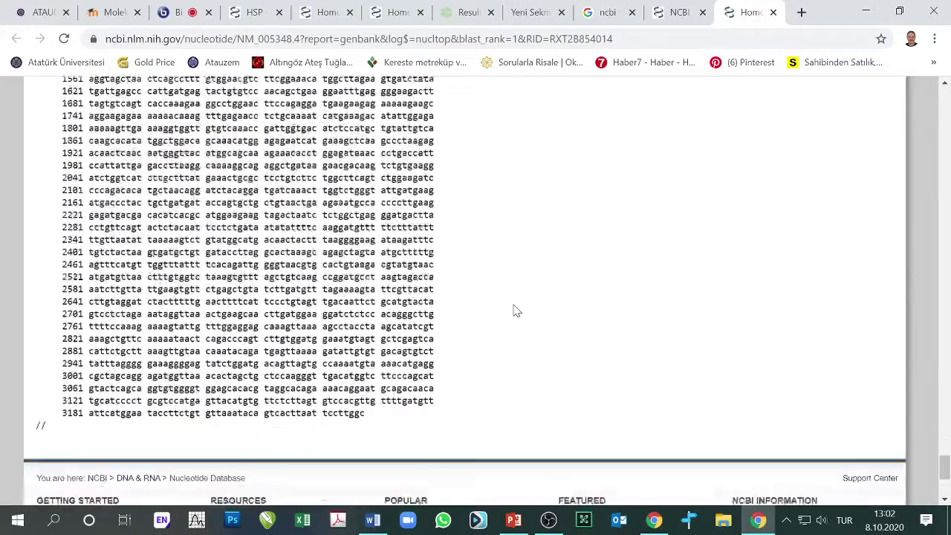
{"action": "scroll", "coordinate": [515, 310], "scroll_direction": "up", "scroll_amount": 10}
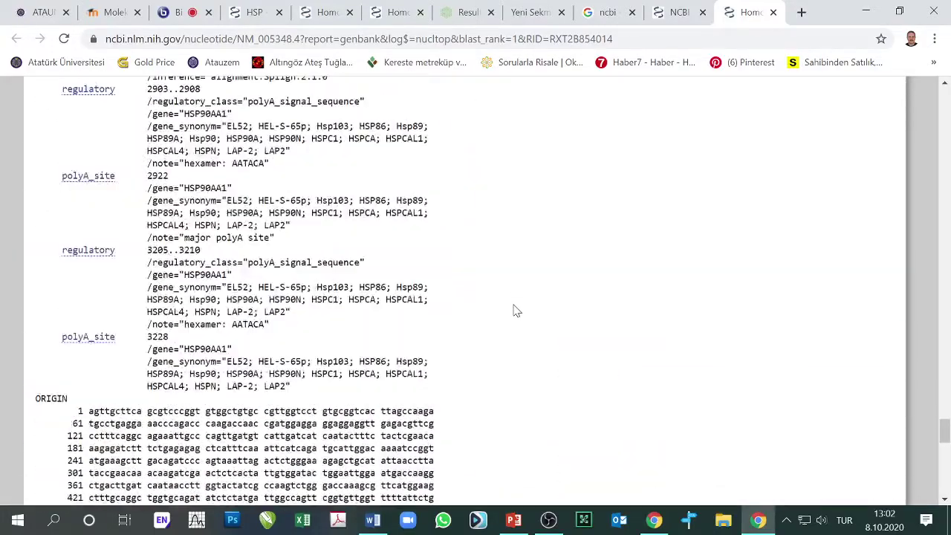
Step: Revisit the BLAST hit list and the AJ890083.1 FASTA query sequence, and compare them with the NM_005348.4 record's exon annotations
{"action": "left_click", "coordinate": [661, 12]}
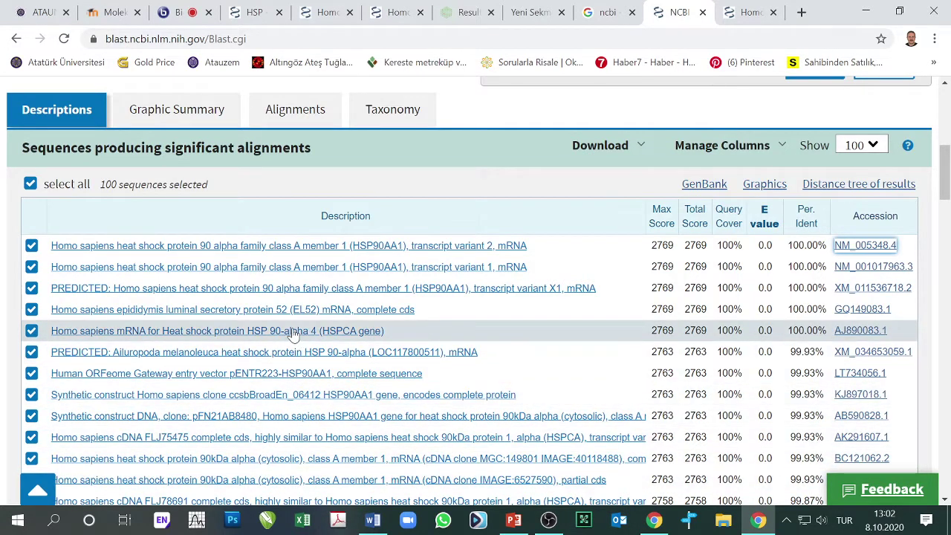
{"action": "left_click", "coordinate": [331, 11]}
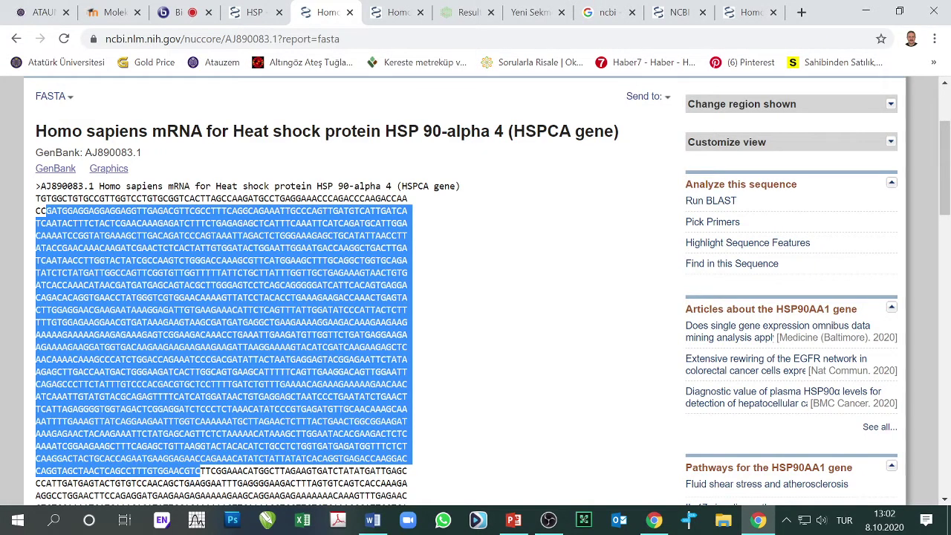
{"action": "left_click", "coordinate": [725, 16]}
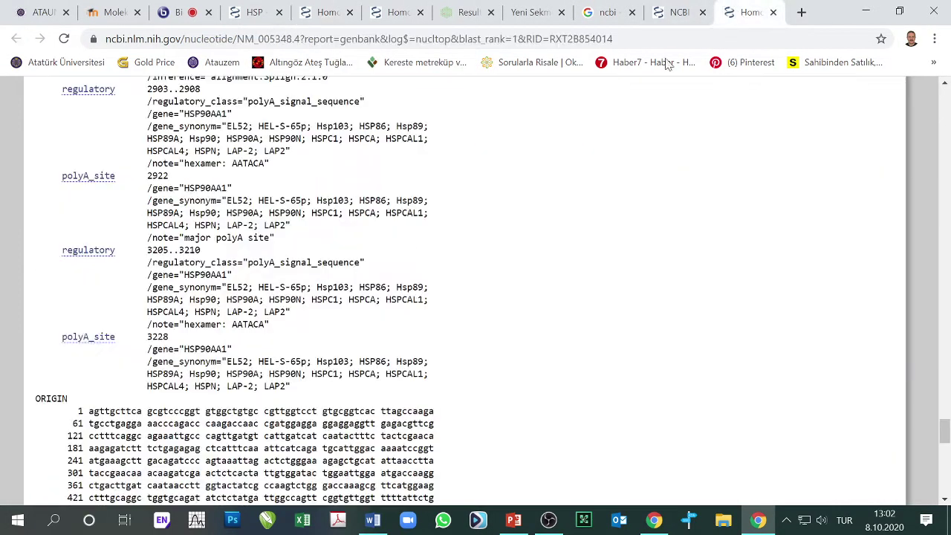
{"action": "scroll", "coordinate": [611, 187], "scroll_direction": "up", "scroll_amount": 4}
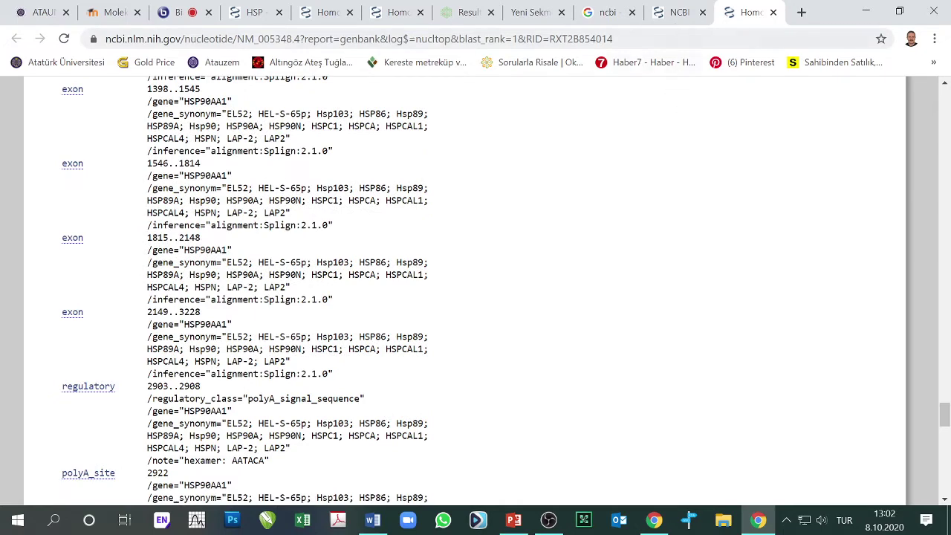
Step: Review the whole BLAST hit list, comparing descriptions, scores, query cover and percent identity from the first match to the last
{"action": "left_click", "coordinate": [676, 16]}
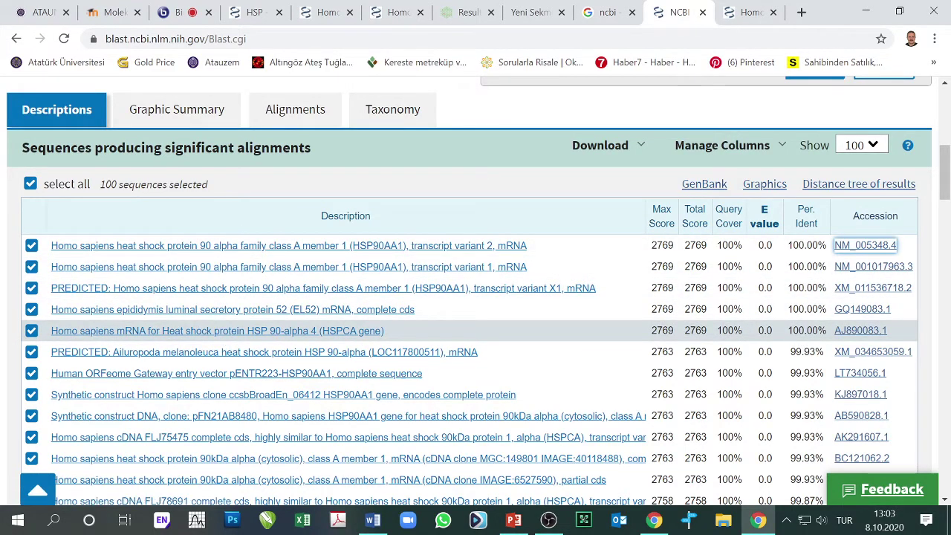
{"action": "scroll", "coordinate": [817, 392], "scroll_direction": "down", "scroll_amount": 3}
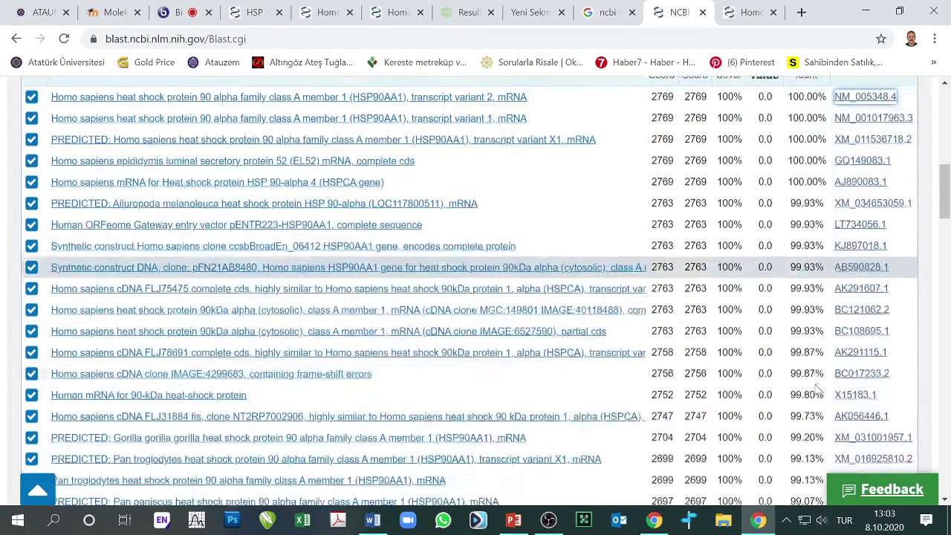
{"action": "scroll", "coordinate": [817, 391], "scroll_direction": "down", "scroll_amount": 6}
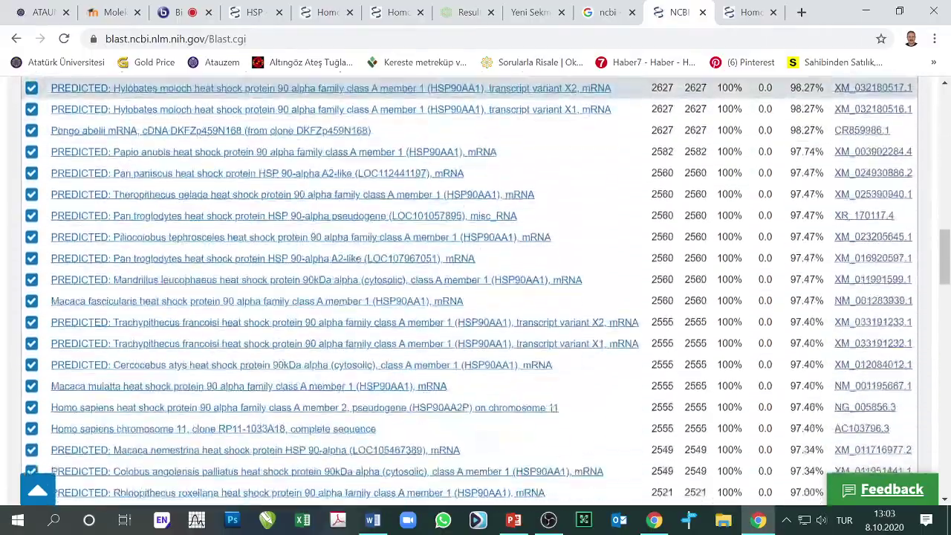
{"action": "scroll", "coordinate": [817, 316], "scroll_direction": "down", "scroll_amount": 20}
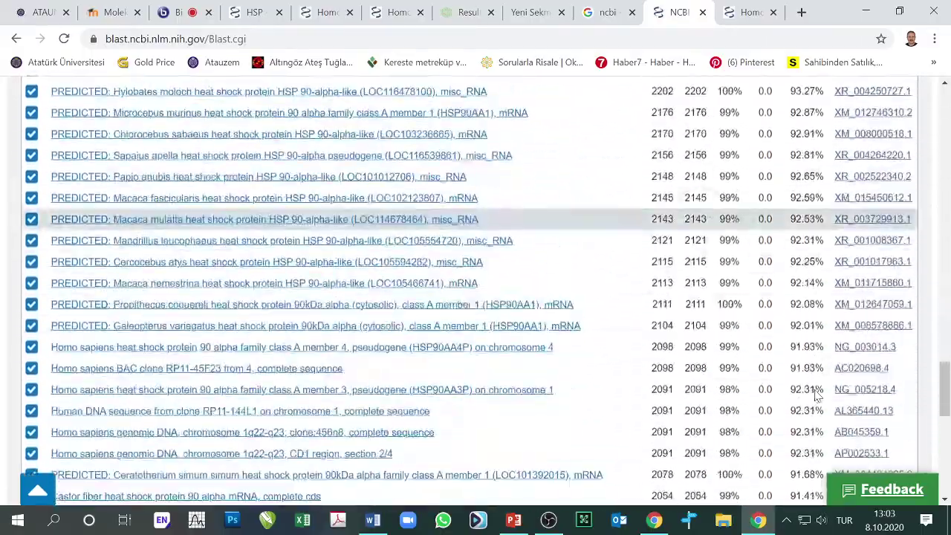
{"action": "scroll", "coordinate": [869, 316], "scroll_direction": "down", "scroll_amount": 4}
{"action": "scroll", "coordinate": [772, 397], "scroll_direction": "up", "scroll_amount": 2}
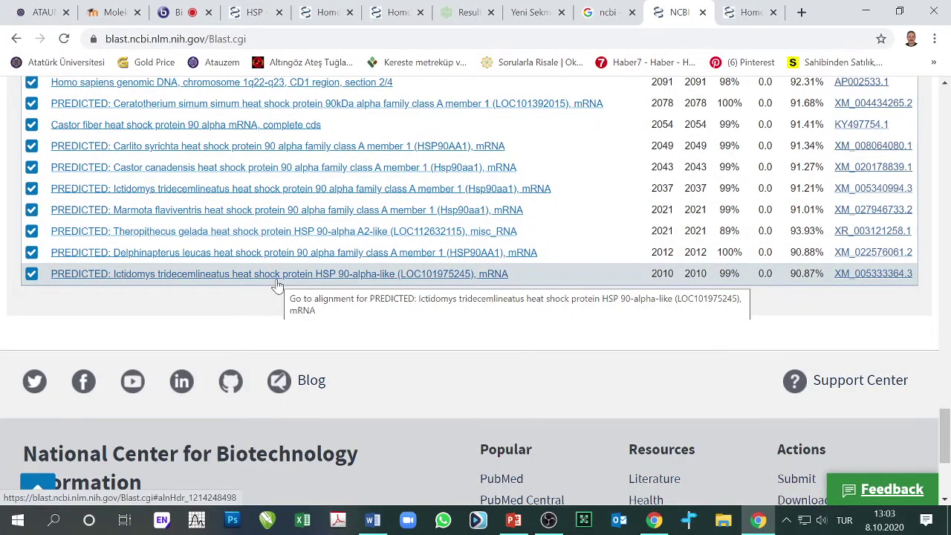
{"action": "scroll", "coordinate": [277, 285], "scroll_direction": "up", "scroll_amount": 12}
{"action": "scroll", "coordinate": [277, 284], "scroll_direction": "up", "scroll_amount": 15}
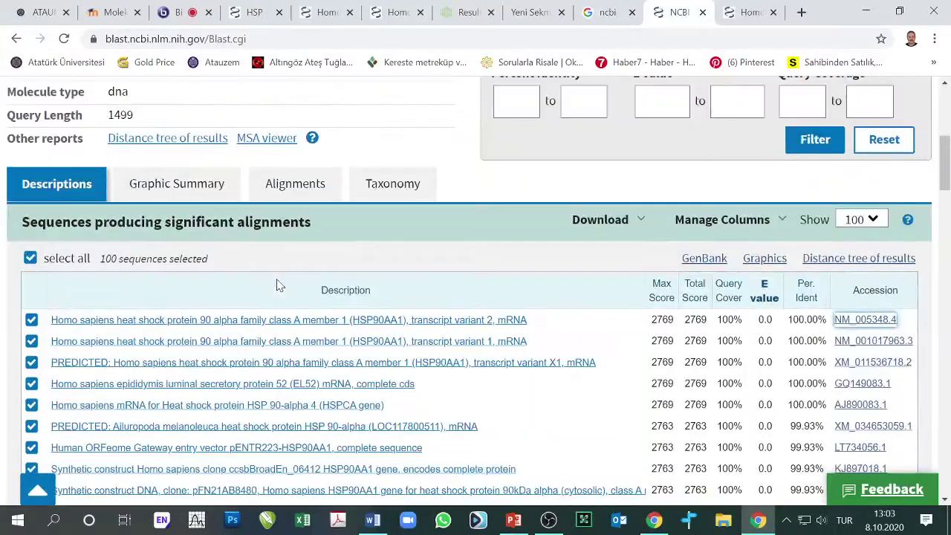
{"action": "scroll", "coordinate": [277, 284], "scroll_direction": "down", "scroll_amount": 2}
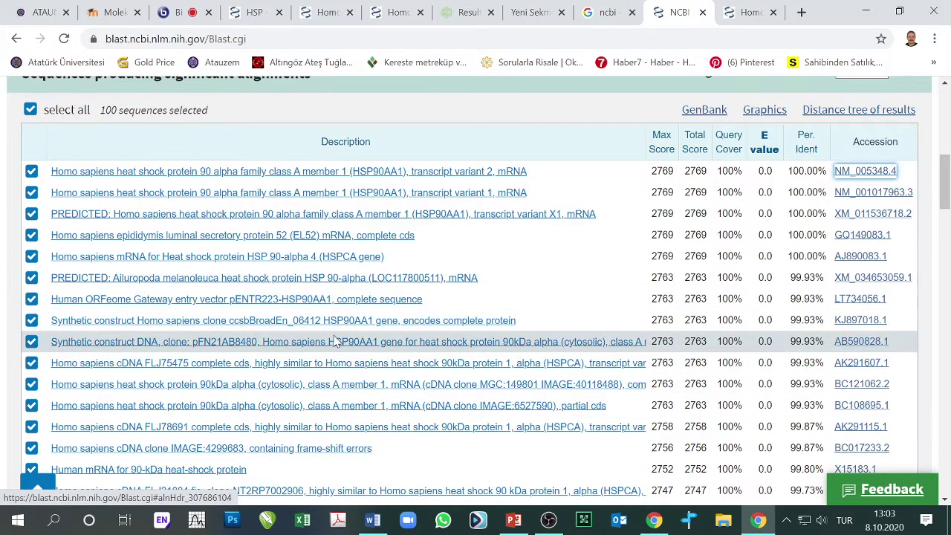
{"action": "scroll", "coordinate": [332, 340], "scroll_direction": "up", "scroll_amount": 4}
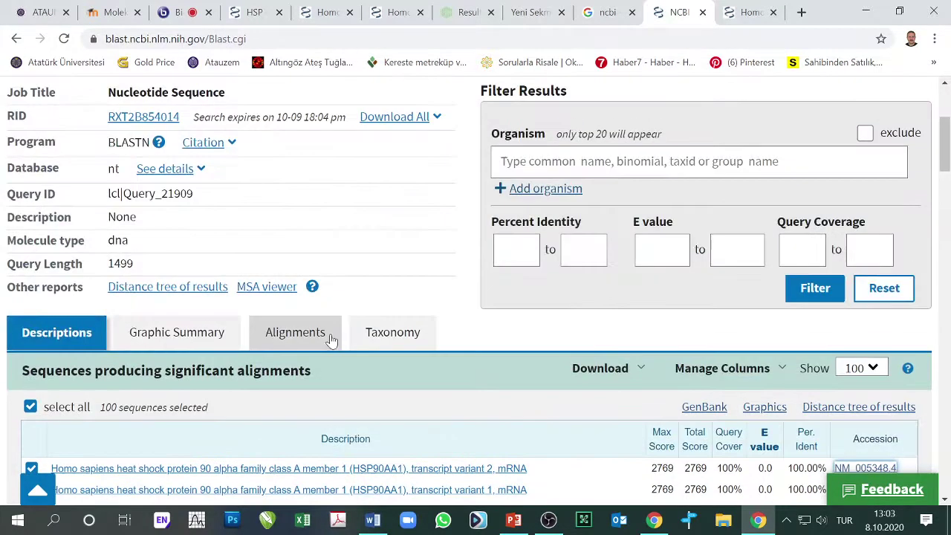
Step: Show the Graphic Summary of the BLAST results and view the full distribution of hits
{"action": "scroll", "coordinate": [454, 372], "scroll_direction": "down", "scroll_amount": 1}
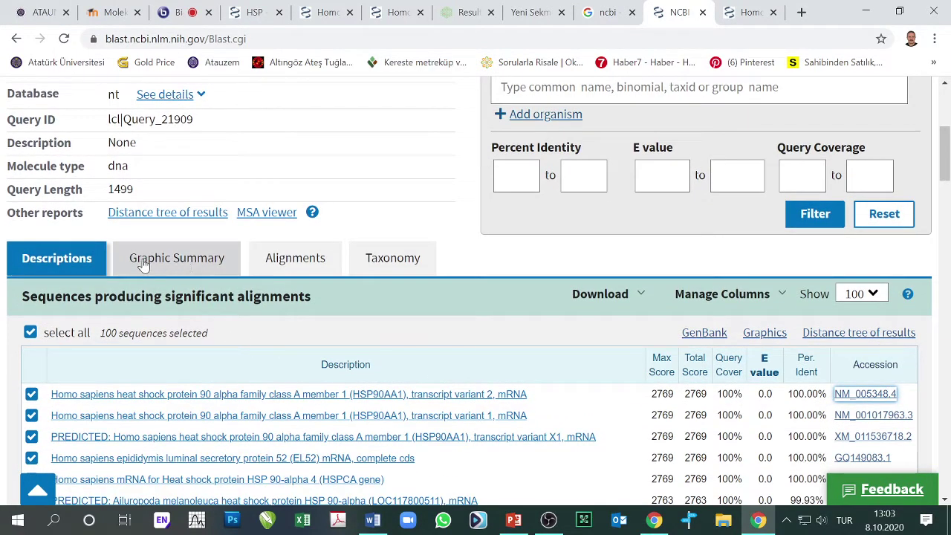
{"action": "left_click", "coordinate": [210, 265]}
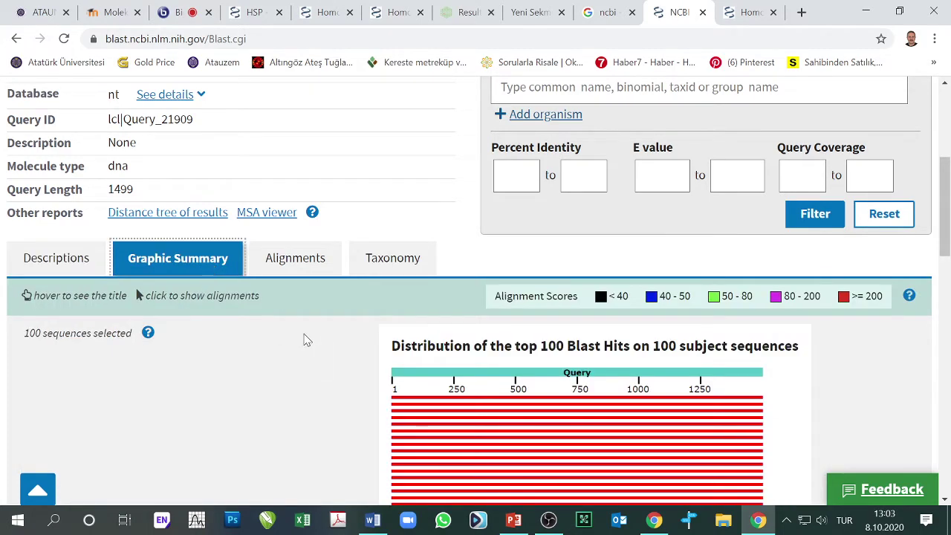
{"action": "scroll", "coordinate": [306, 339], "scroll_direction": "down", "scroll_amount": 3}
{"action": "scroll", "coordinate": [298, 340], "scroll_direction": "down", "scroll_amount": 10}
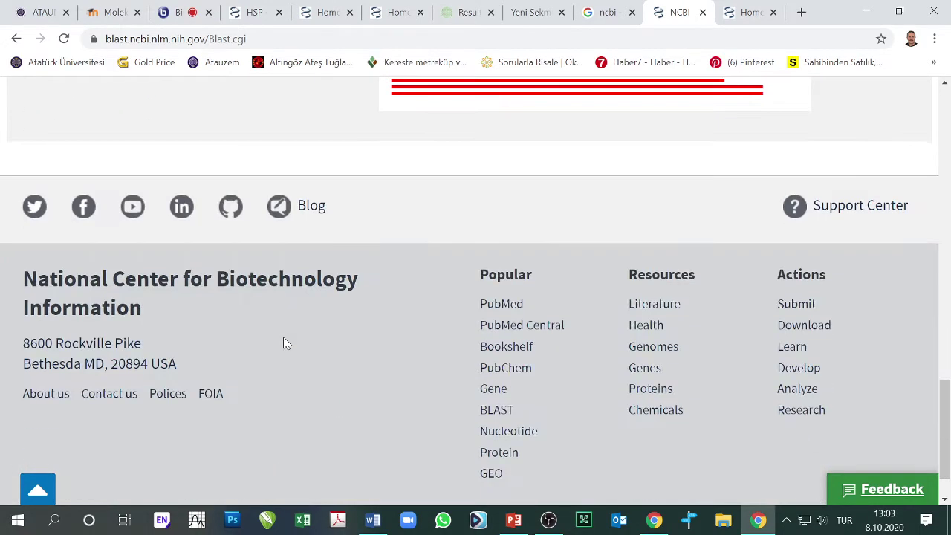
{"action": "scroll", "coordinate": [283, 344], "scroll_direction": "up", "scroll_amount": 4}
{"action": "scroll", "coordinate": [283, 343], "scroll_direction": "up", "scroll_amount": 6}
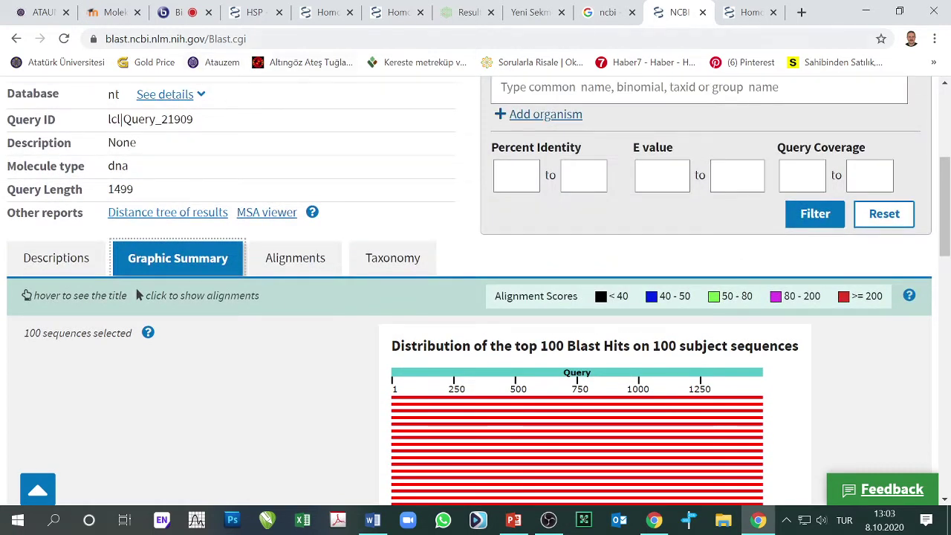
Step: Check the highlighted region of the AJ890083.1 FASTA sequence and the NM_005348.4 record, and return to the BLAST results
{"action": "left_click", "coordinate": [339, 19]}
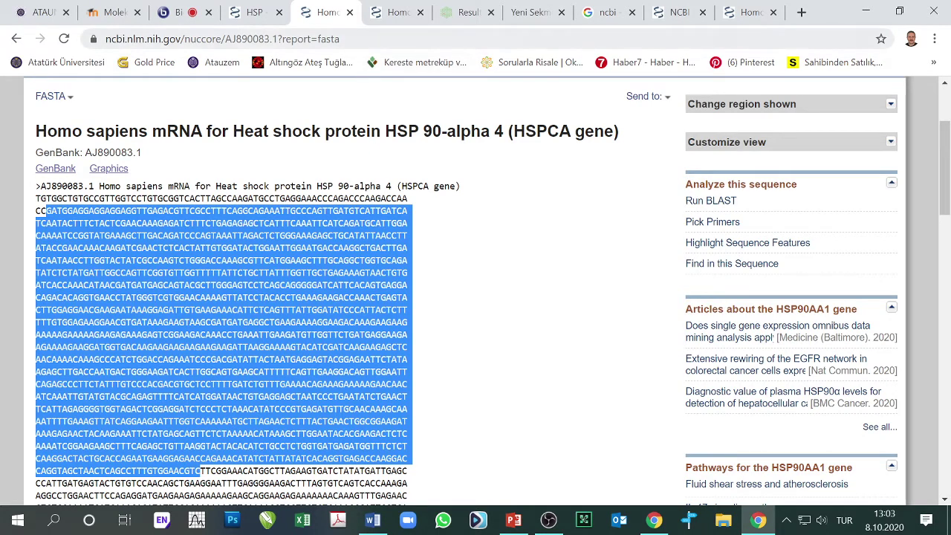
{"action": "left_click", "coordinate": [756, 13]}
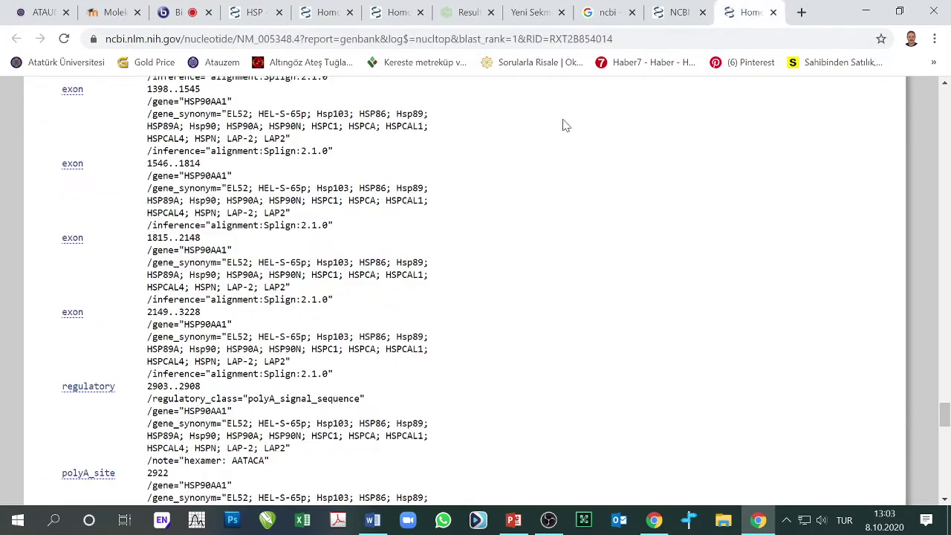
{"action": "left_click", "coordinate": [673, 16]}
Step: Examine how the hit bars in the graphic summary cover the query's length and which alignment score colours they have
{"action": "scroll", "coordinate": [613, 340], "scroll_direction": "down", "scroll_amount": 4}
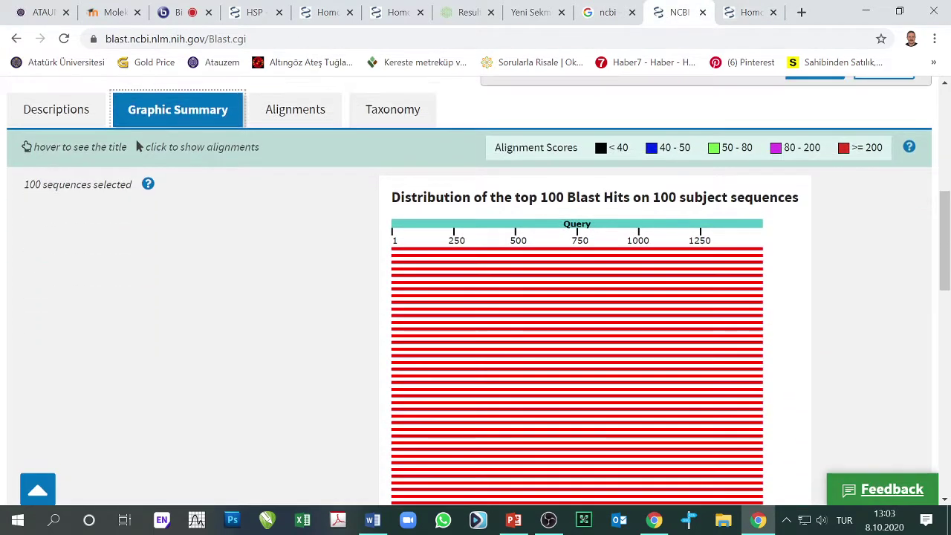
{"action": "scroll", "coordinate": [614, 340], "scroll_direction": "up", "scroll_amount": 4}
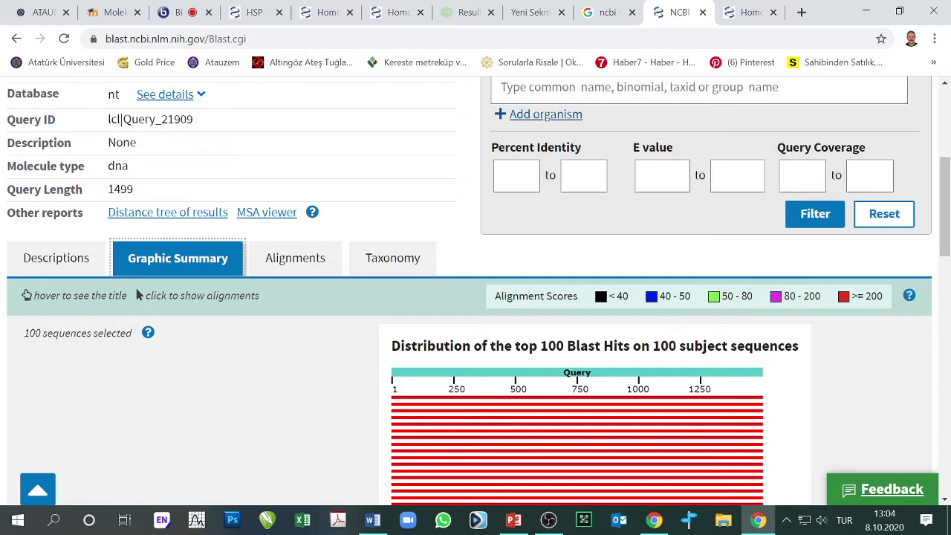
{"action": "scroll", "coordinate": [669, 412], "scroll_direction": "down", "scroll_amount": 3}
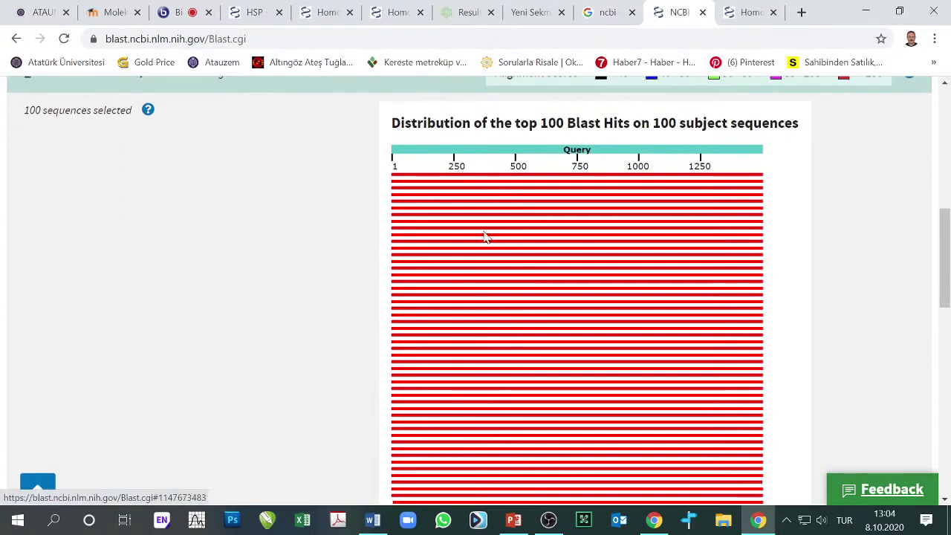
{"action": "scroll", "coordinate": [517, 439], "scroll_direction": "down", "scroll_amount": 5}
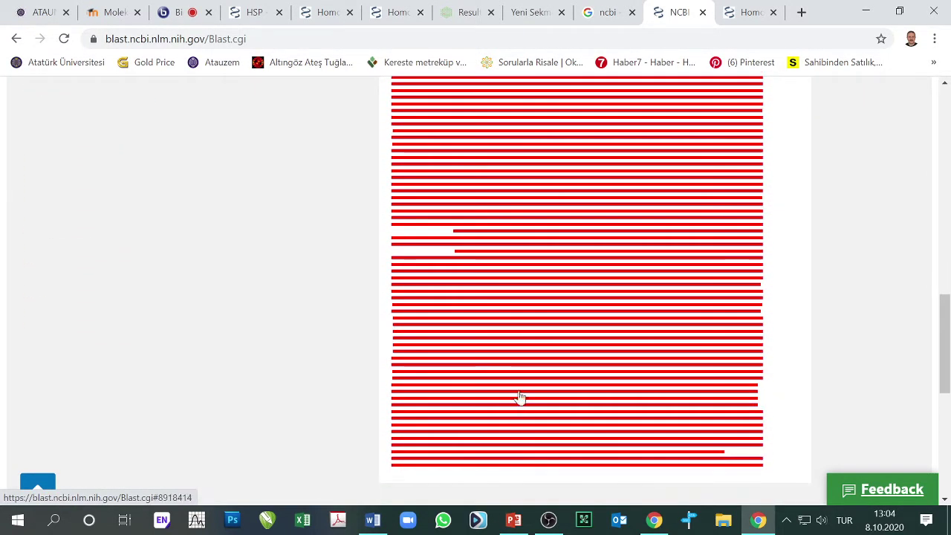
{"action": "scroll", "coordinate": [569, 239], "scroll_direction": "up", "scroll_amount": 7}
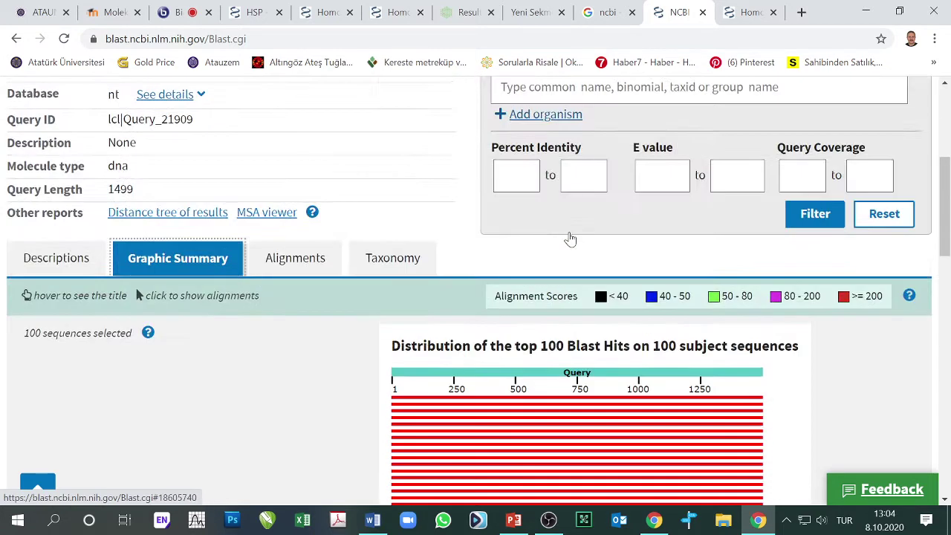
{"action": "scroll", "coordinate": [569, 237], "scroll_direction": "down", "scroll_amount": 1}
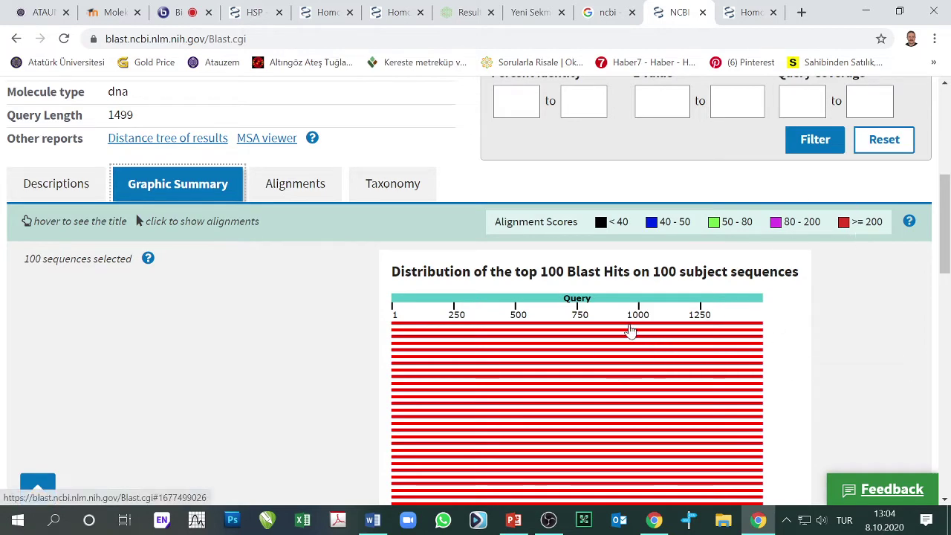
{"action": "scroll", "coordinate": [587, 405], "scroll_direction": "down", "scroll_amount": 1}
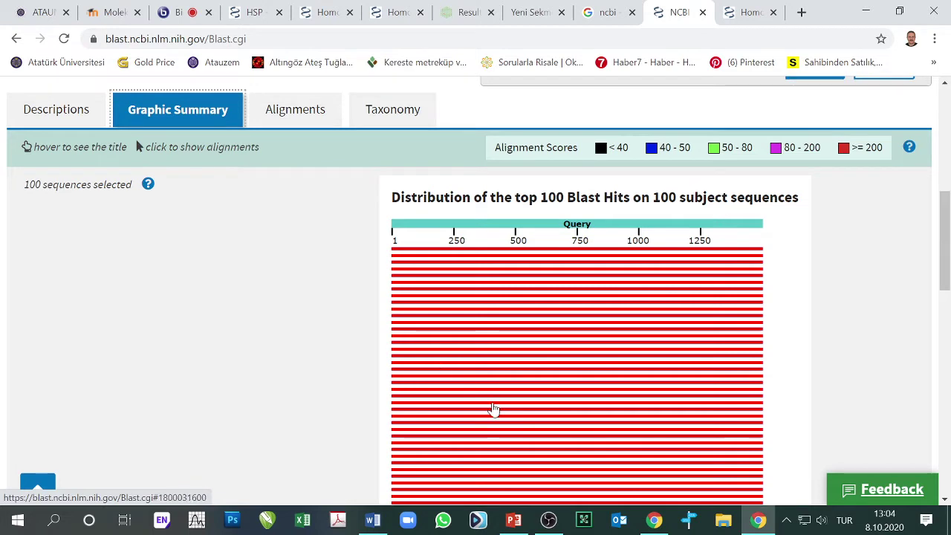
{"action": "scroll", "coordinate": [509, 408], "scroll_direction": "down", "scroll_amount": 2}
{"action": "scroll", "coordinate": [594, 382], "scroll_direction": "up", "scroll_amount": 3}
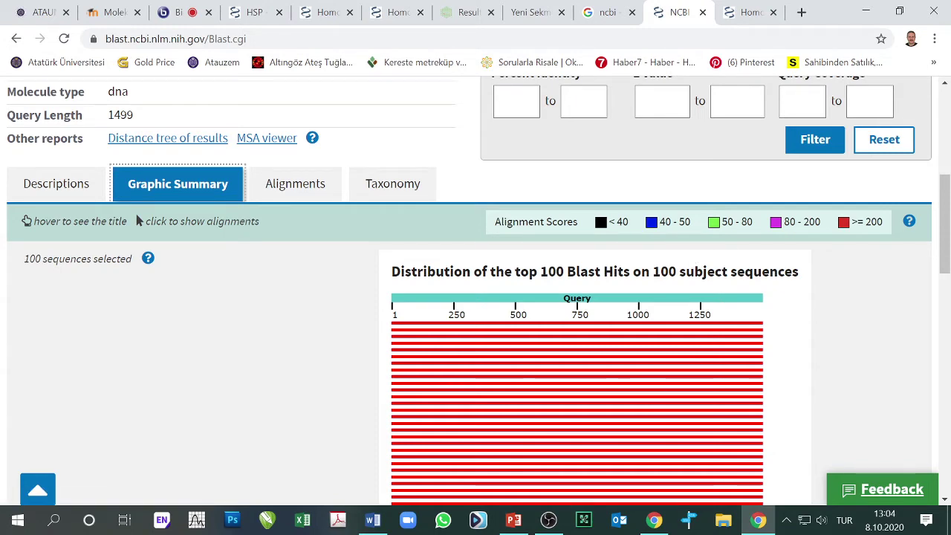
Step: Examine where the hit bars start and end along the query, from the first to the last hit of the distribution
{"action": "scroll", "coordinate": [497, 423], "scroll_direction": "down", "scroll_amount": 10}
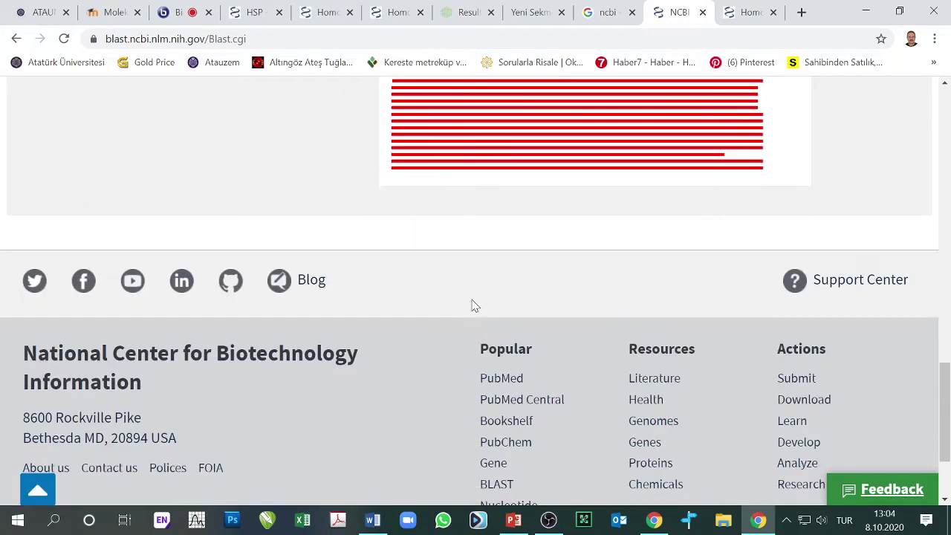
{"action": "scroll", "coordinate": [473, 303], "scroll_direction": "up", "scroll_amount": 10}
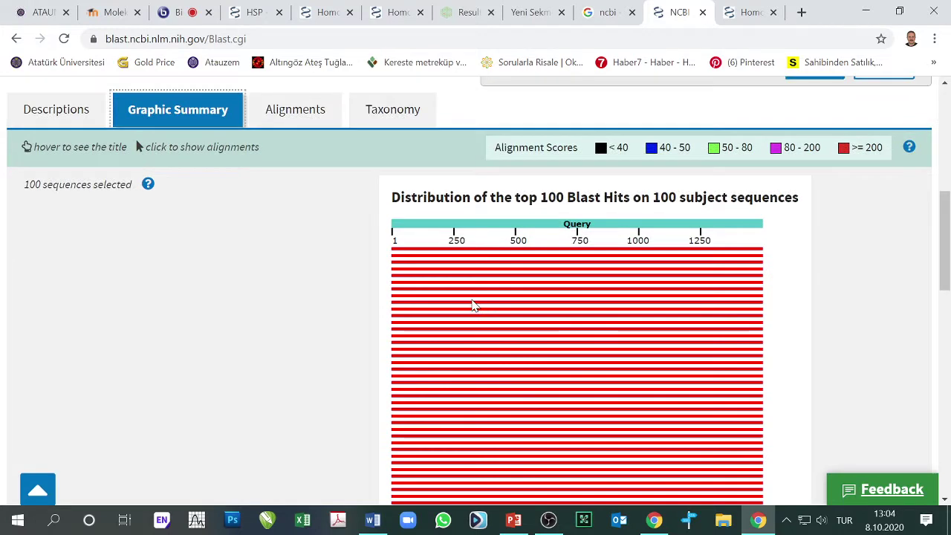
{"action": "scroll", "coordinate": [611, 284], "scroll_direction": "down", "scroll_amount": 5}
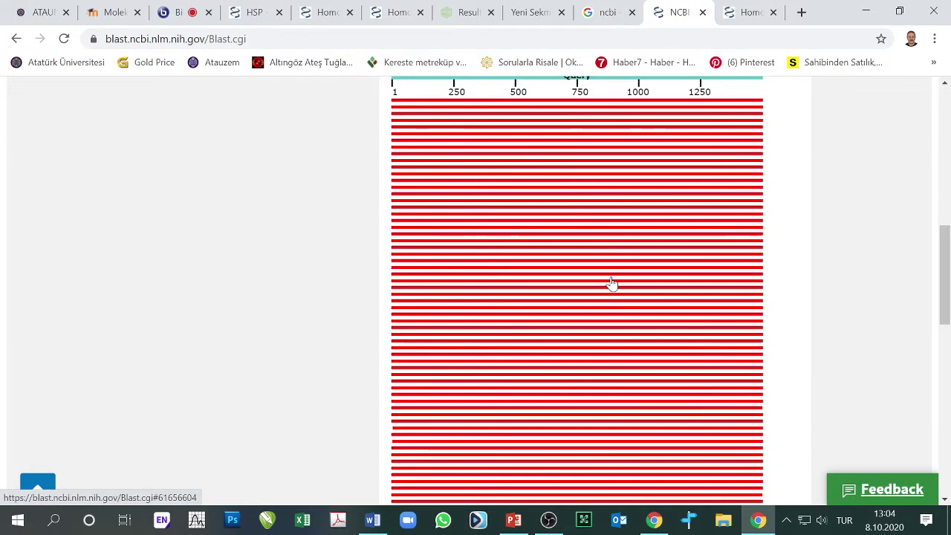
{"action": "scroll", "coordinate": [489, 302], "scroll_direction": "down", "scroll_amount": 2}
{"action": "scroll", "coordinate": [435, 339], "scroll_direction": "up", "scroll_amount": 5}
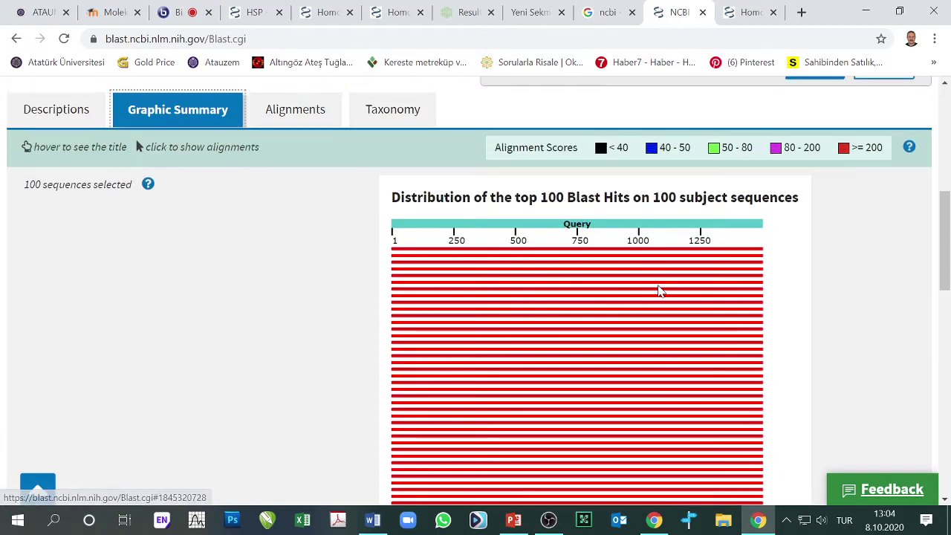
{"action": "scroll", "coordinate": [560, 287], "scroll_direction": "down", "scroll_amount": 1}
{"action": "scroll", "coordinate": [565, 312], "scroll_direction": "down", "scroll_amount": 3}
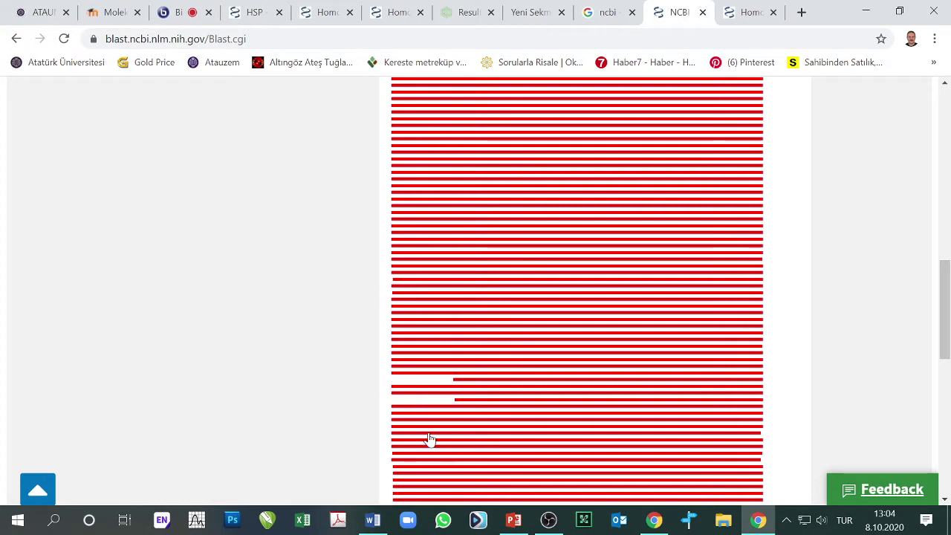
{"action": "scroll", "coordinate": [488, 414], "scroll_direction": "down", "scroll_amount": 3}
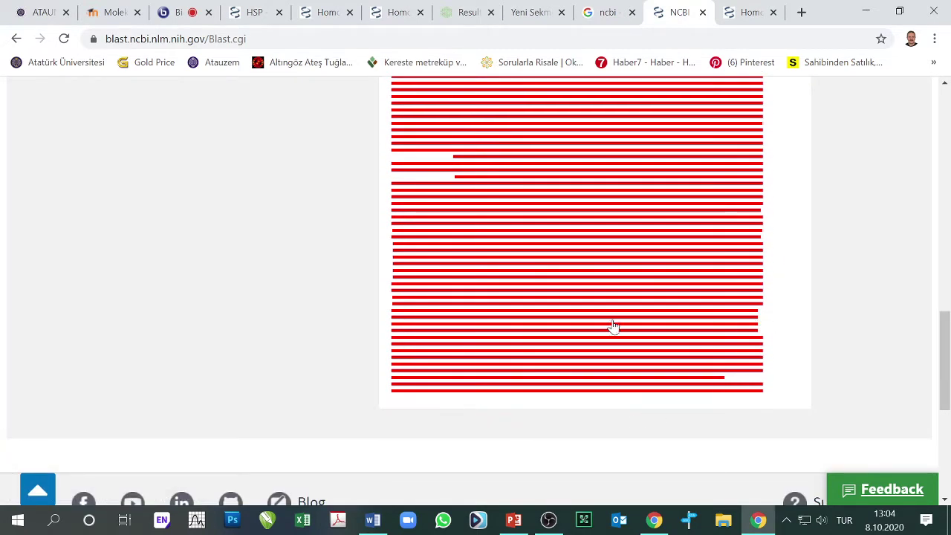
{"action": "scroll", "coordinate": [648, 324], "scroll_direction": "up", "scroll_amount": 1}
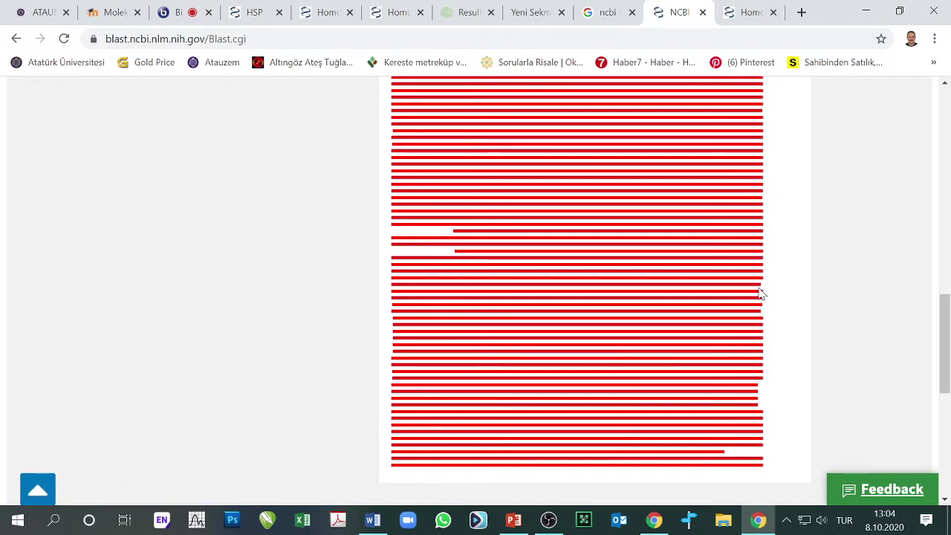
{"action": "scroll", "coordinate": [669, 317], "scroll_direction": "up", "scroll_amount": 2}
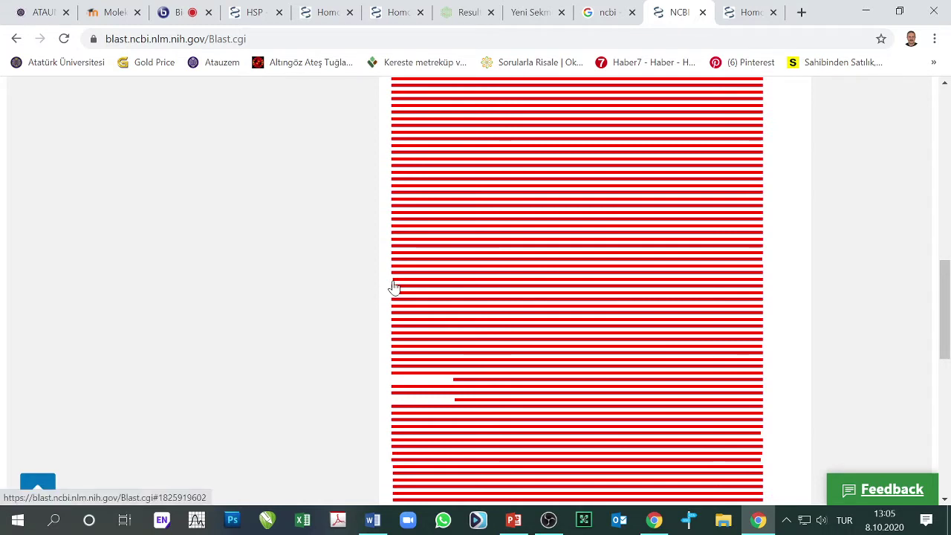
{"action": "scroll", "coordinate": [632, 301], "scroll_direction": "up", "scroll_amount": 3}
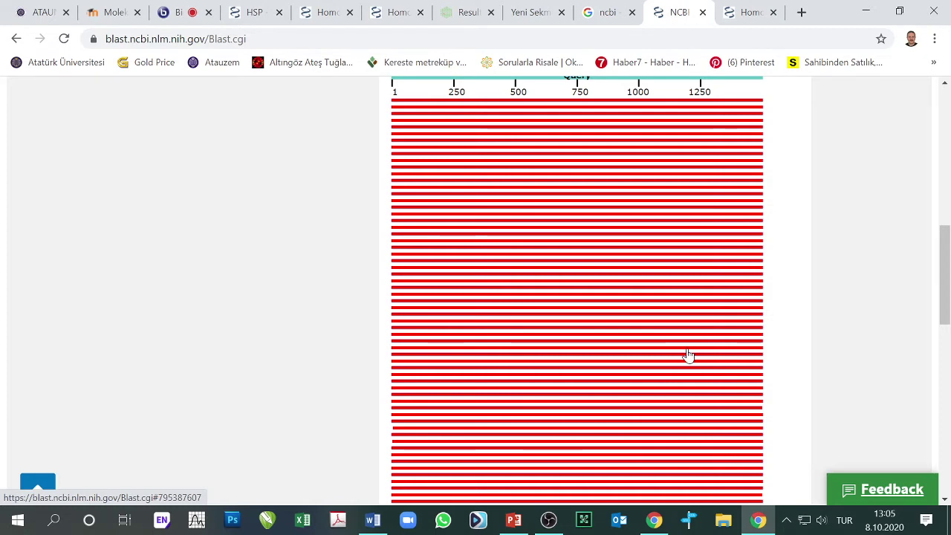
{"action": "scroll", "coordinate": [688, 355], "scroll_direction": "up", "scroll_amount": 2}
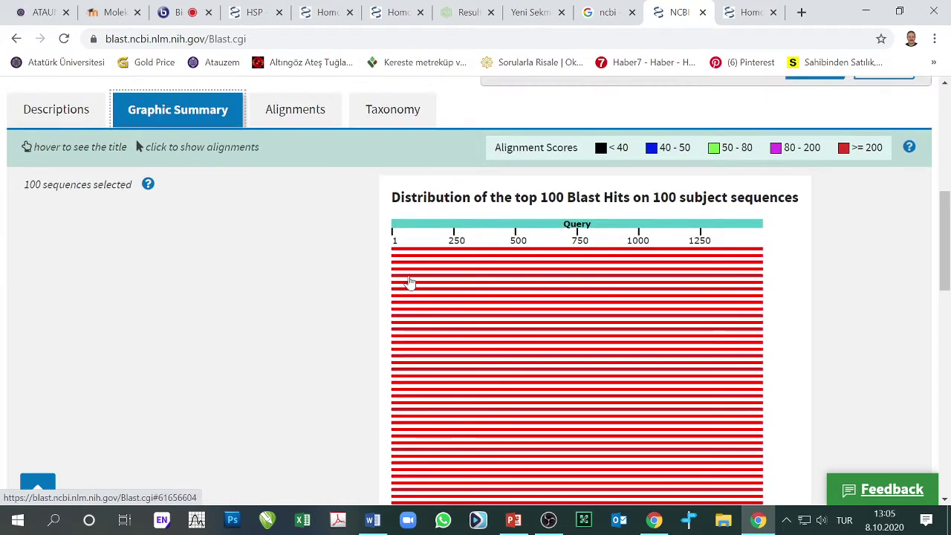
Step: Check the NM_005348.4 record, return to the BLAST results and review query cover and percent identity in the Descriptions list
{"action": "left_click", "coordinate": [741, 15]}
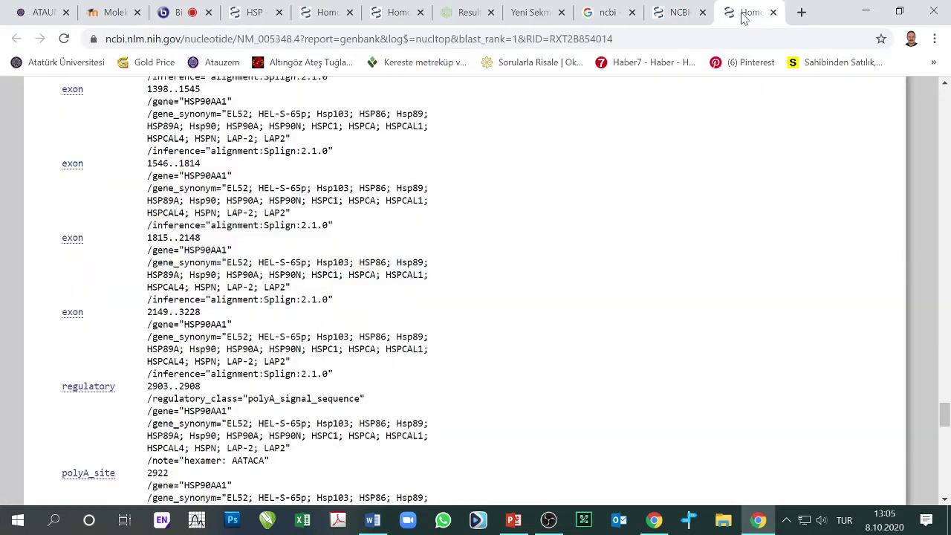
{"action": "left_click", "coordinate": [674, 13]}
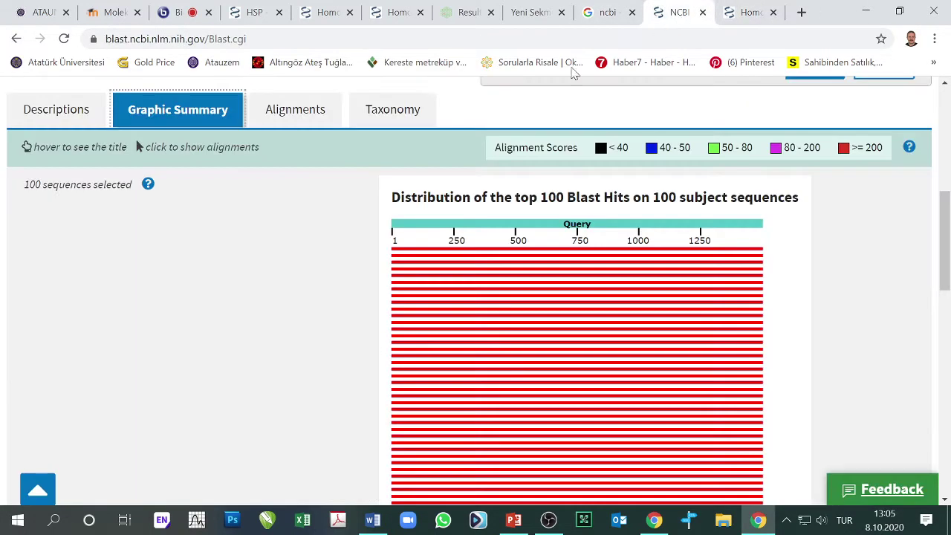
{"action": "scroll", "coordinate": [358, 259], "scroll_direction": "up", "scroll_amount": 2}
{"action": "left_click", "coordinate": [65, 265]}
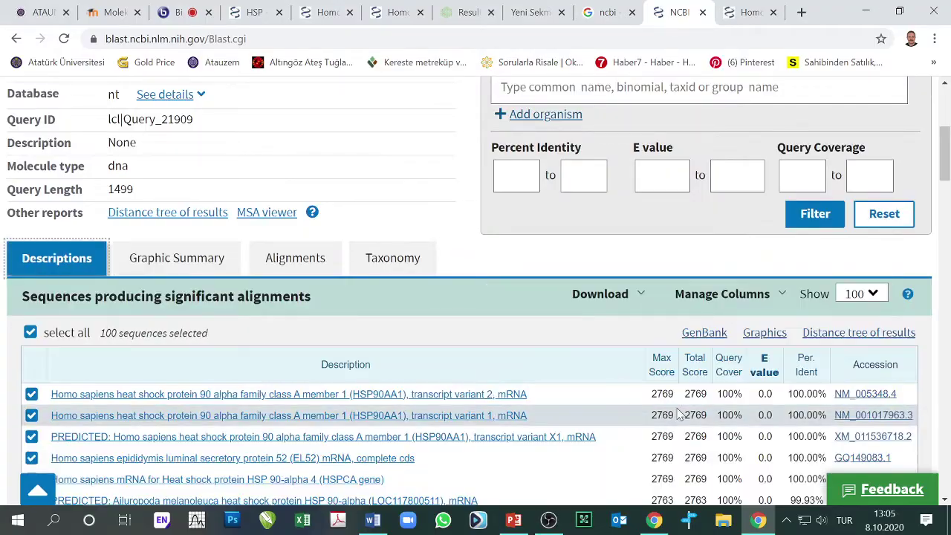
{"action": "scroll", "coordinate": [643, 402], "scroll_direction": "down", "scroll_amount": 6}
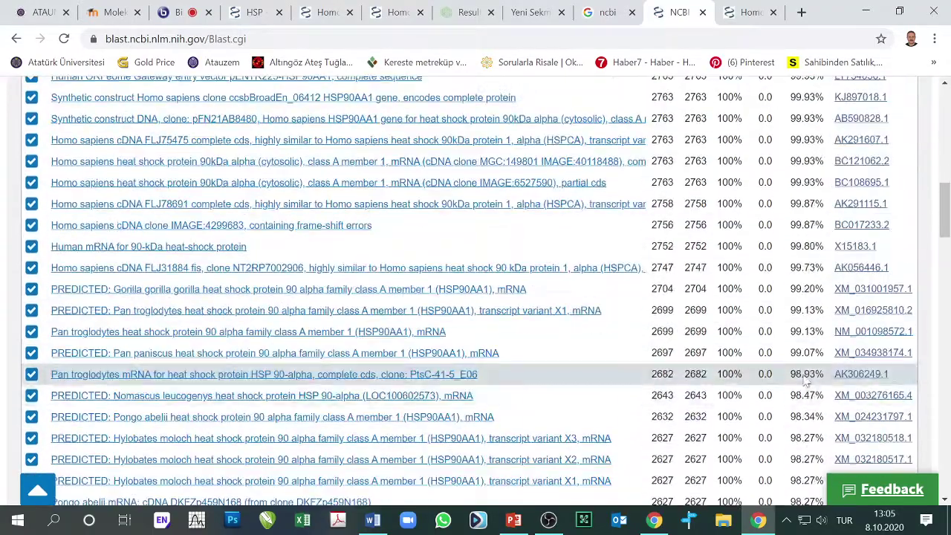
{"action": "scroll", "coordinate": [789, 372], "scroll_direction": "down", "scroll_amount": 18}
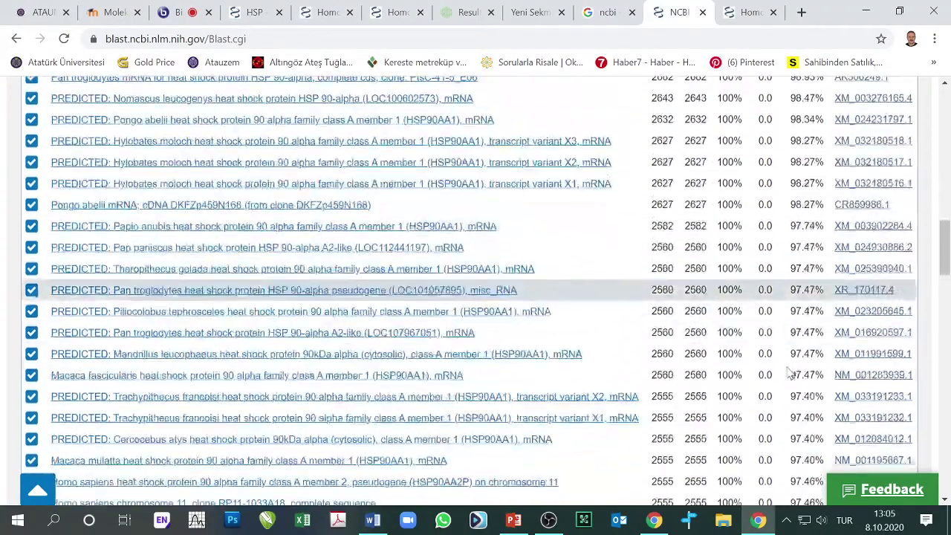
{"action": "scroll", "coordinate": [796, 383], "scroll_direction": "down", "scroll_amount": 10}
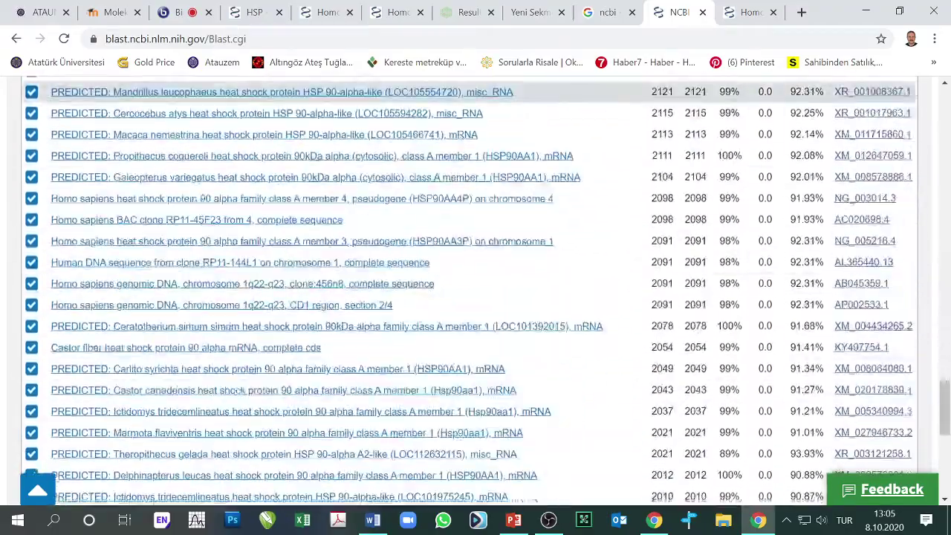
{"action": "scroll", "coordinate": [751, 372], "scroll_direction": "up", "scroll_amount": 8}
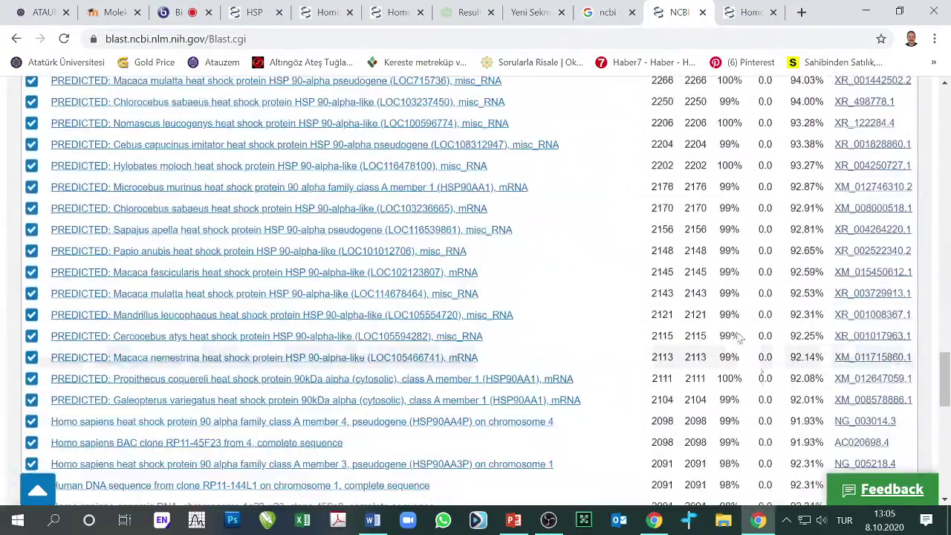
{"action": "left_click", "coordinate": [752, 14]}
{"action": "left_click", "coordinate": [608, 12]}
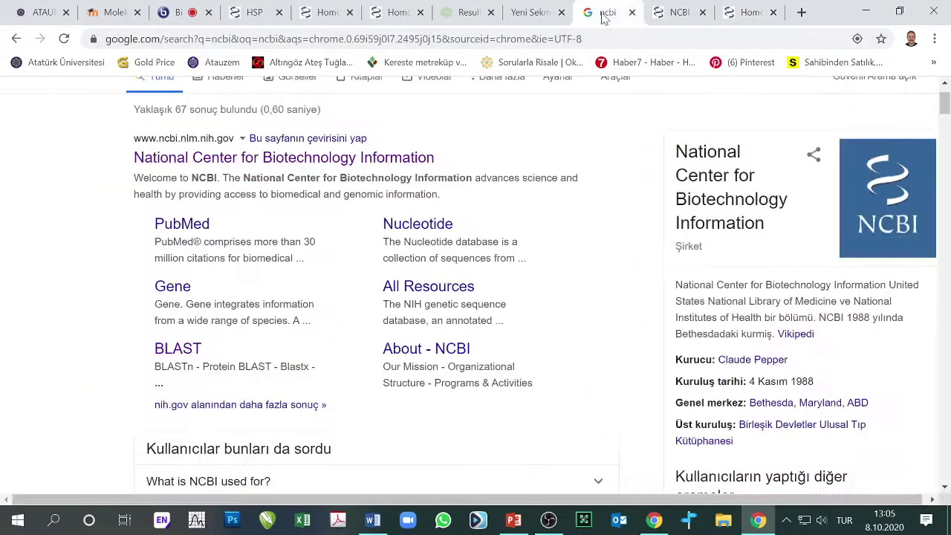
{"action": "scroll", "coordinate": [395, 242], "scroll_direction": "up", "scroll_amount": 2}
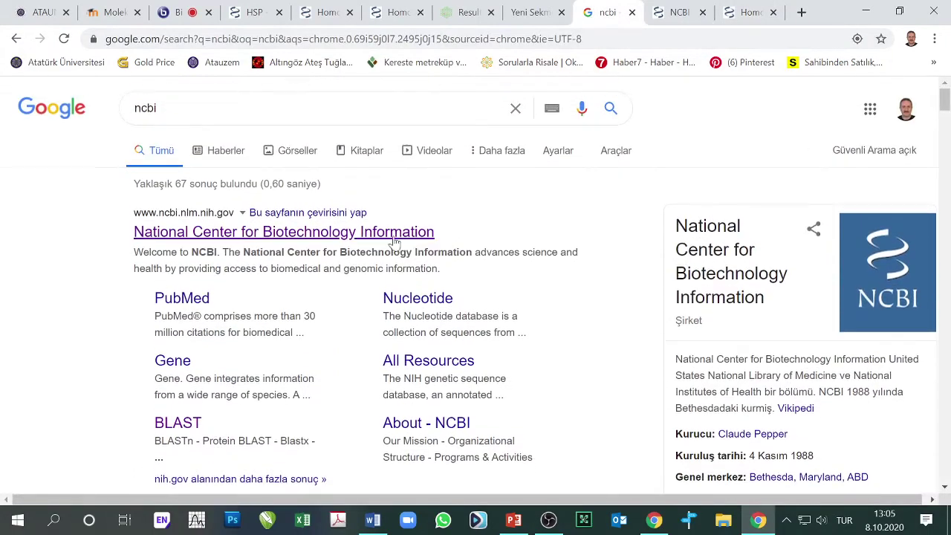
{"action": "left_click", "coordinate": [676, 14]}
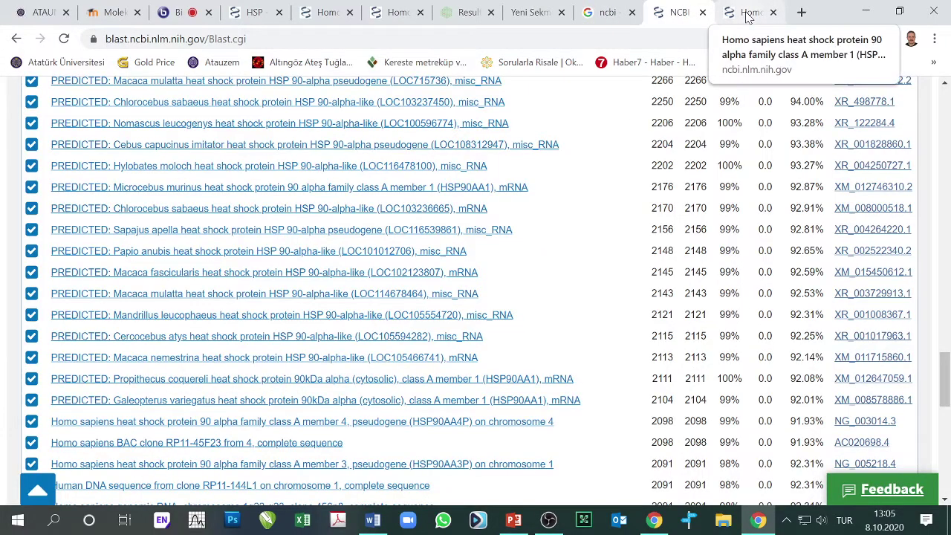
Step: Switch the BLAST results from the Descriptions list back to the Graphic Summary and view the distribution of hits
{"action": "scroll", "coordinate": [345, 300], "scroll_direction": "up", "scroll_amount": 20}
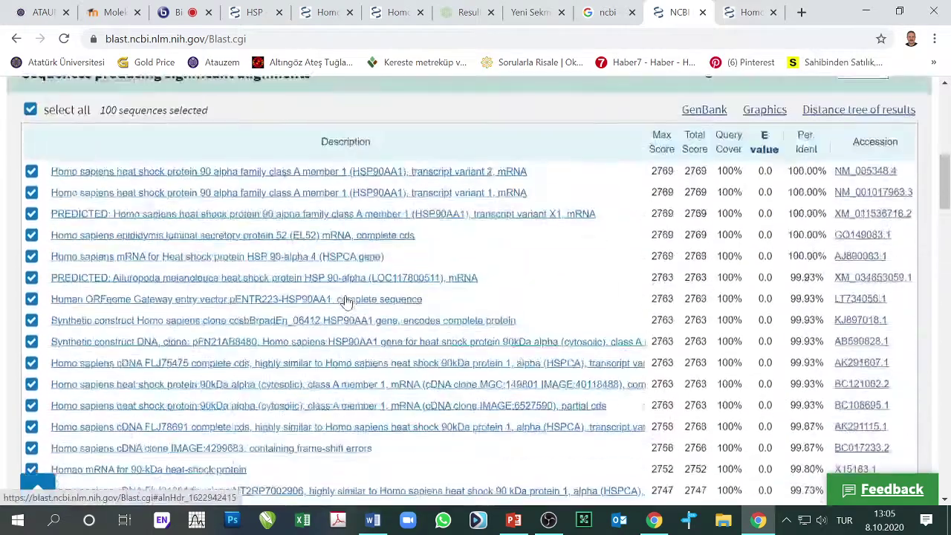
{"action": "scroll", "coordinate": [295, 312], "scroll_direction": "down", "scroll_amount": 1}
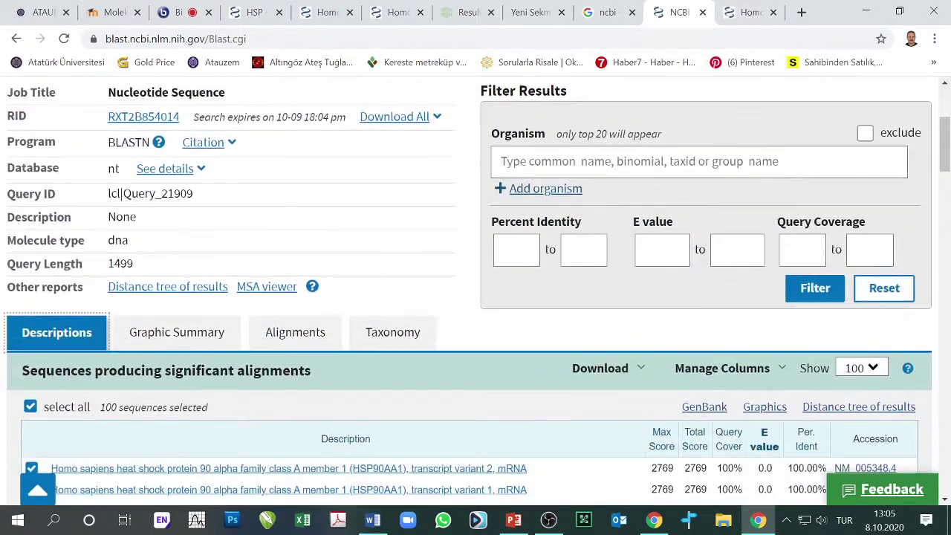
{"action": "left_click", "coordinate": [171, 342]}
{"action": "scroll", "coordinate": [324, 364], "scroll_direction": "down", "scroll_amount": 4}
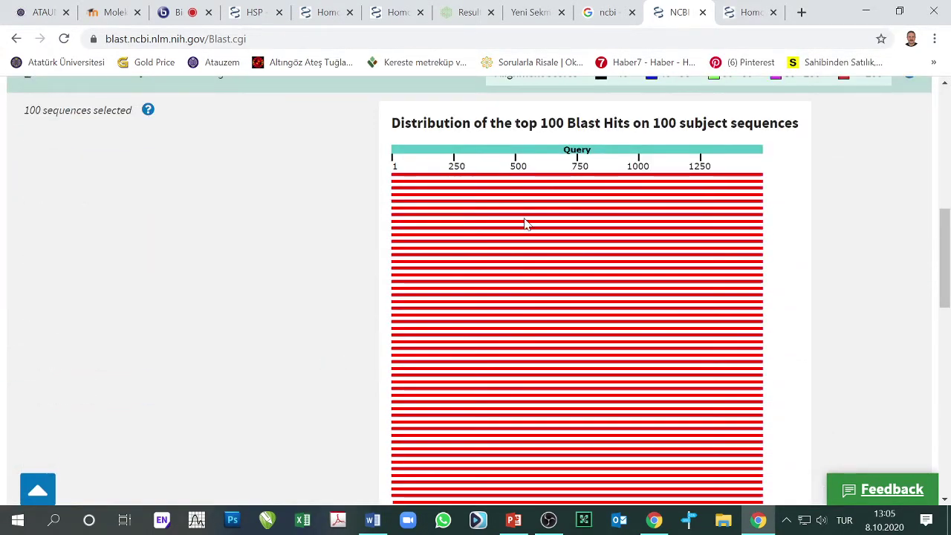
Step: Try to open the top hit bar's link in a new browser tab, inspect the loaded page and return to the Graphic Summary
{"action": "right_click", "coordinate": [565, 181]}
{"action": "left_click", "coordinate": [648, 187]}
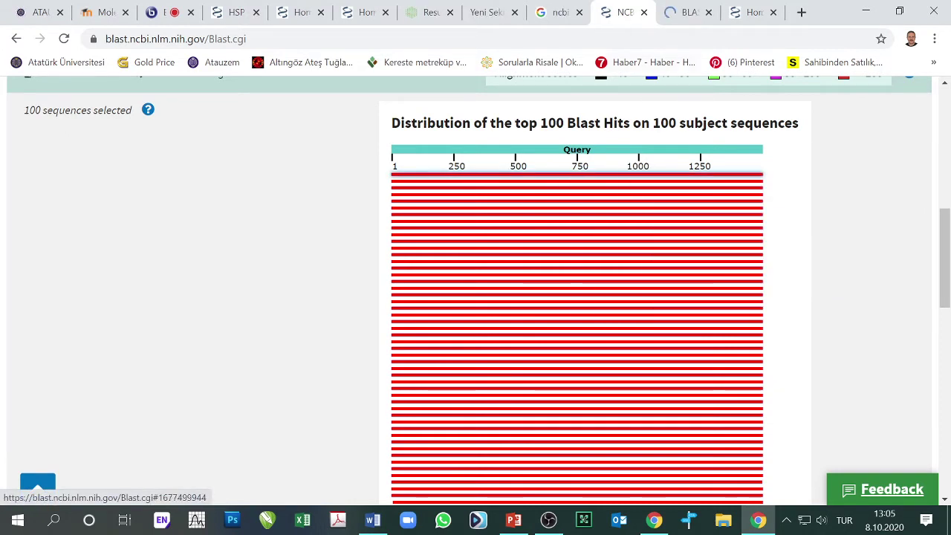
{"action": "left_click", "coordinate": [679, 16]}
{"action": "scroll", "coordinate": [407, 331], "scroll_direction": "down", "scroll_amount": 10}
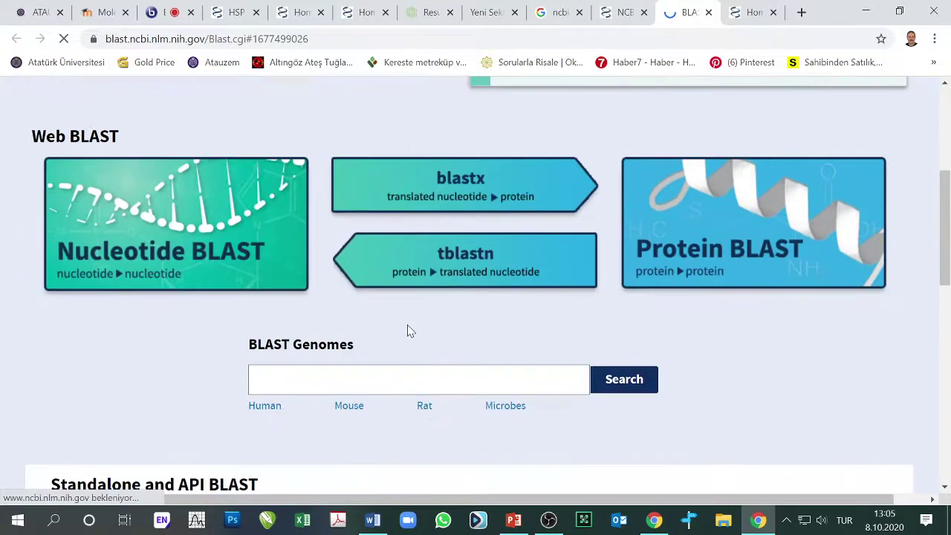
{"action": "scroll", "coordinate": [407, 330], "scroll_direction": "up", "scroll_amount": 5}
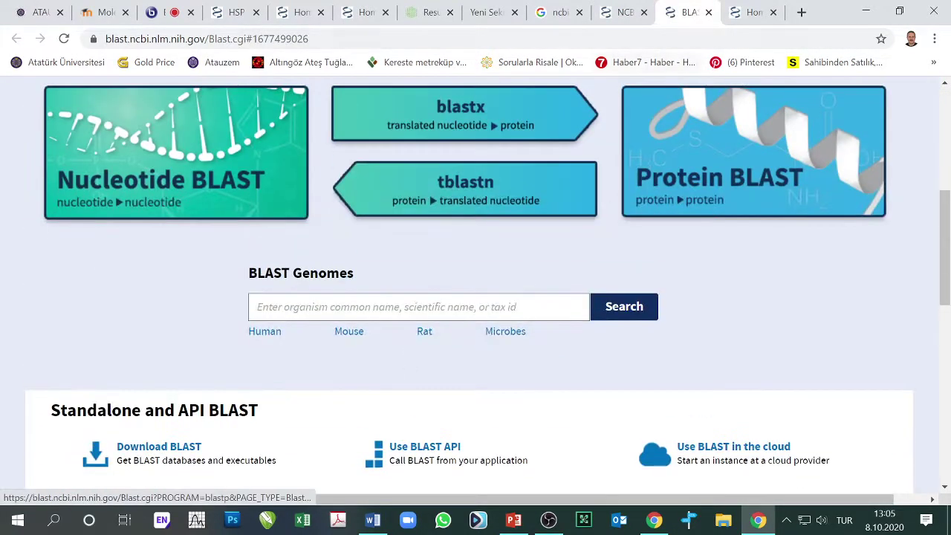
{"action": "left_click", "coordinate": [623, 16]}
{"action": "left_click", "coordinate": [684, 16]}
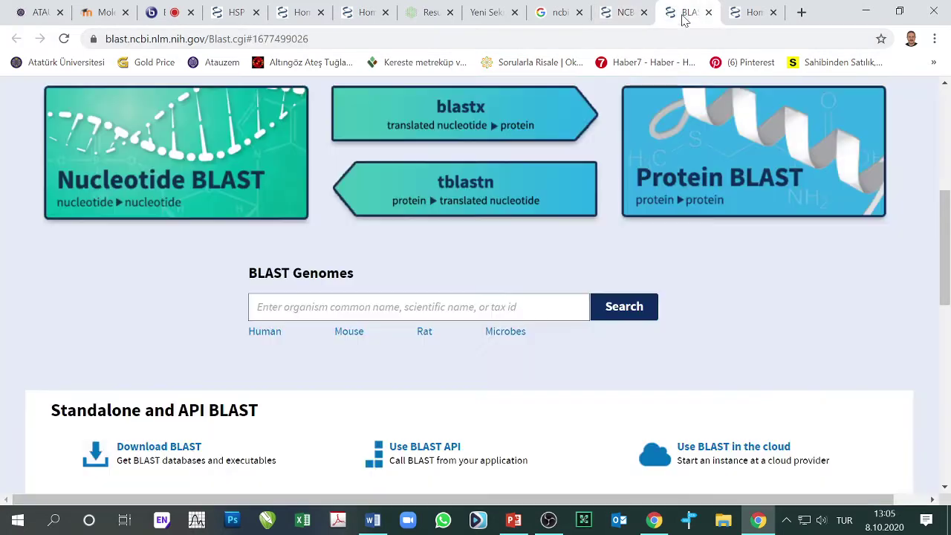
{"action": "scroll", "coordinate": [485, 146], "scroll_direction": "up", "scroll_amount": 5}
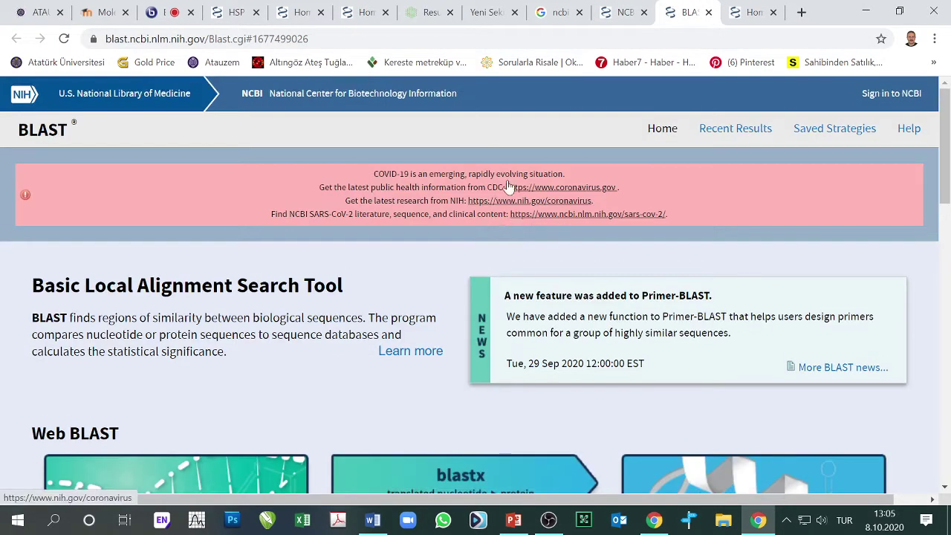
{"action": "left_click", "coordinate": [624, 15]}
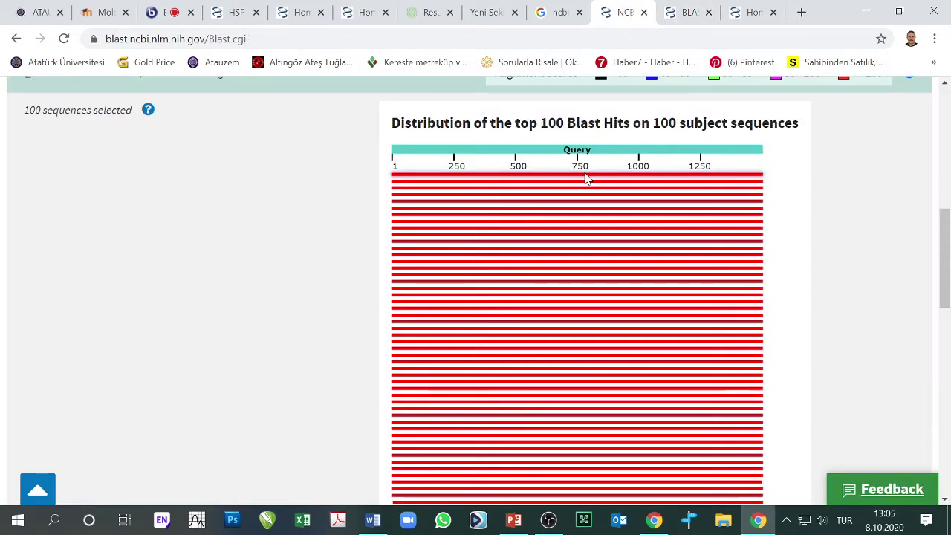
Step: Open the pairwise alignment of the top hit NM_005348.4 from the graphic summary and compare the query and subject sequences
{"action": "mouse_move", "coordinate": [569, 179]}
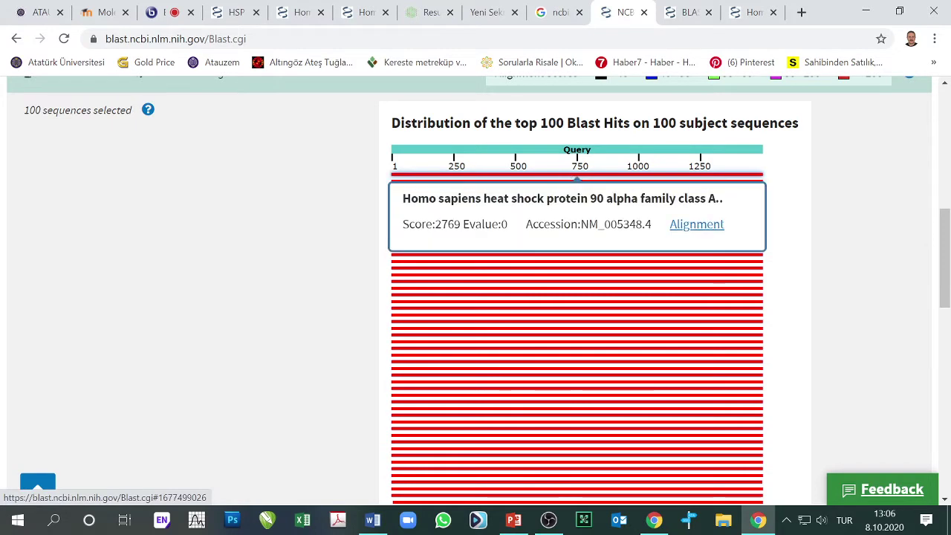
{"action": "right_click", "coordinate": [696, 227]}
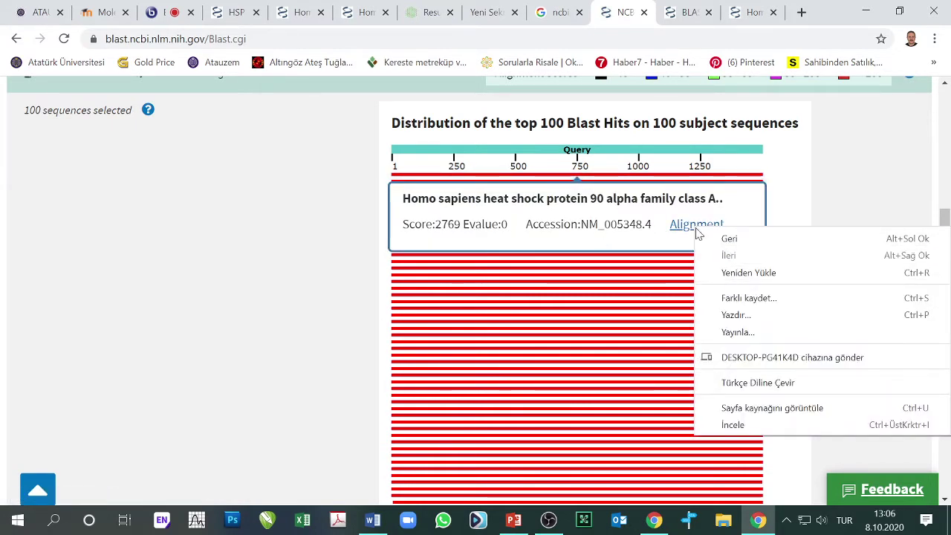
{"action": "left_click", "coordinate": [678, 231]}
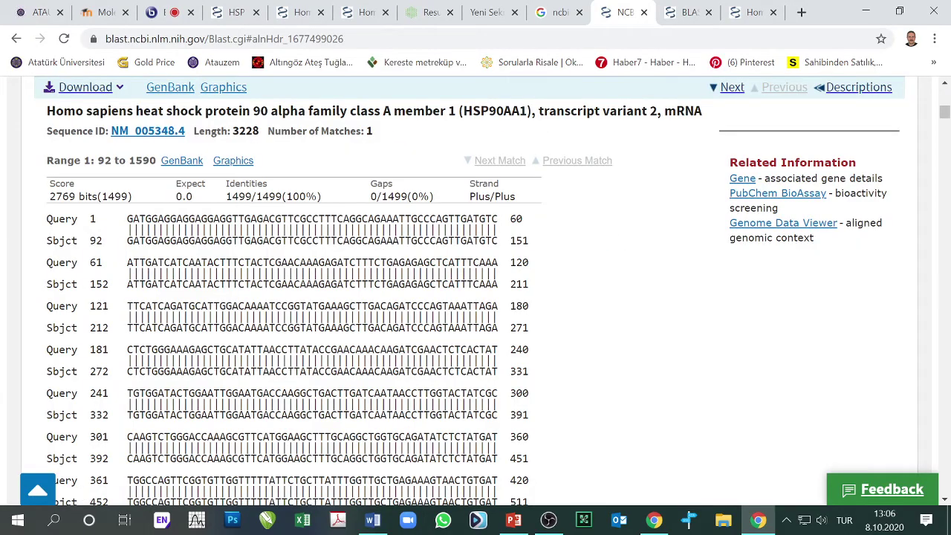
{"action": "scroll", "coordinate": [485, 275], "scroll_direction": "down", "scroll_amount": 16}
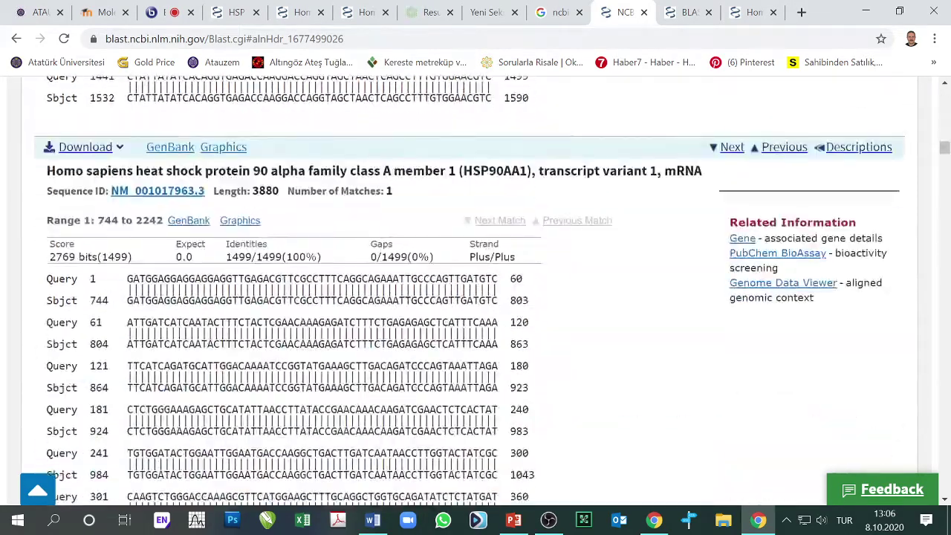
{"action": "scroll", "coordinate": [475, 290], "scroll_direction": "up", "scroll_amount": 11}
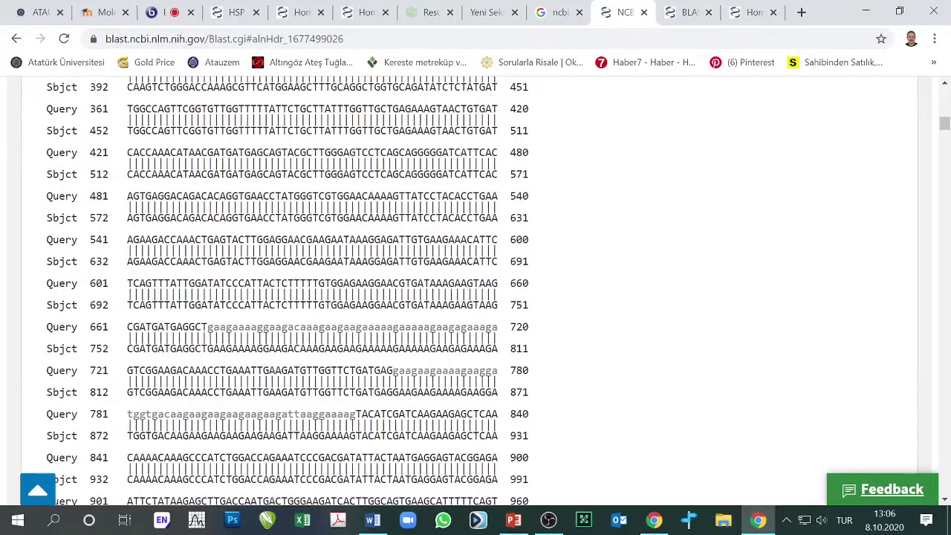
{"action": "left_click", "coordinate": [16, 38]}
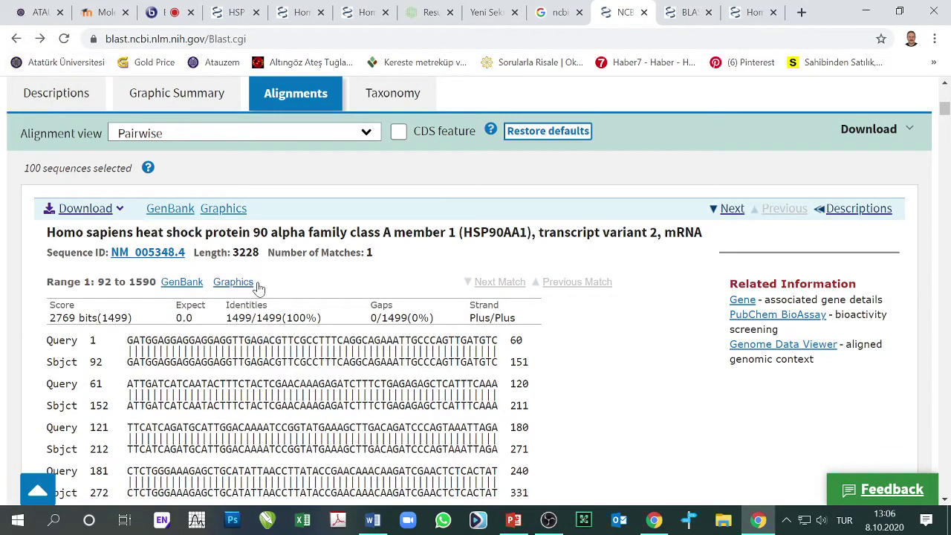
Step: Leave the pairwise alignments by way of the BLAST search form and return to the results' Descriptions list
{"action": "scroll", "coordinate": [259, 290], "scroll_direction": "up", "scroll_amount": 3}
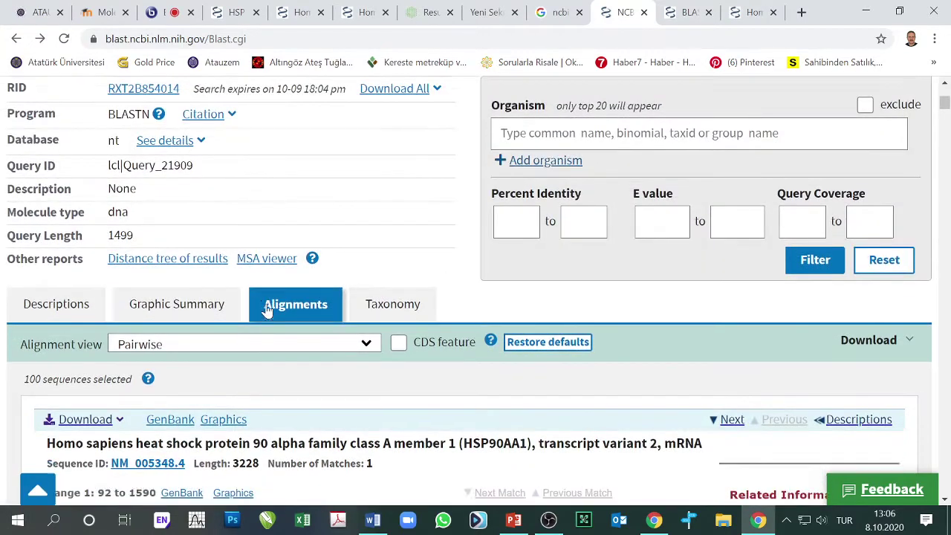
{"action": "scroll", "coordinate": [268, 310], "scroll_direction": "down", "scroll_amount": 2}
{"action": "left_click", "coordinate": [16, 39]}
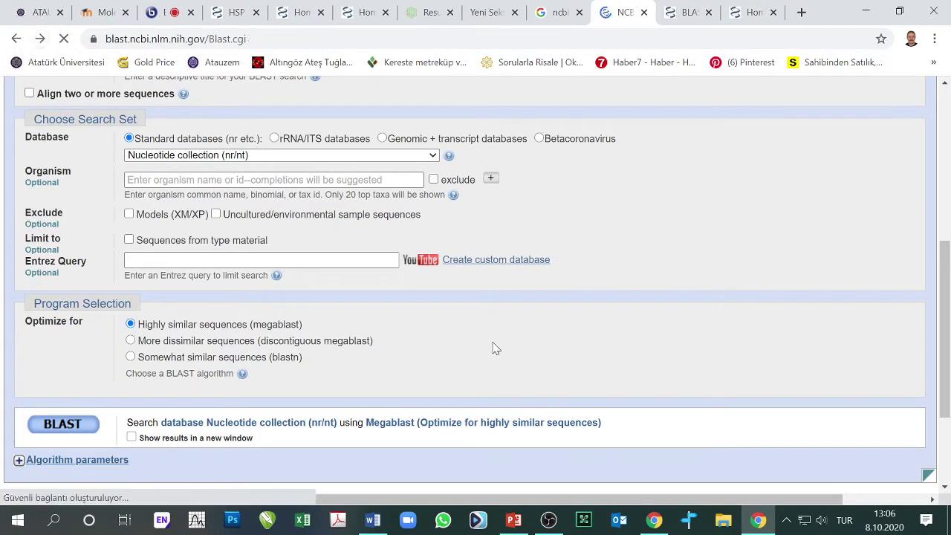
{"action": "scroll", "coordinate": [494, 349], "scroll_direction": "up", "scroll_amount": 15}
{"action": "scroll", "coordinate": [494, 349], "scroll_direction": "up", "scroll_amount": 2}
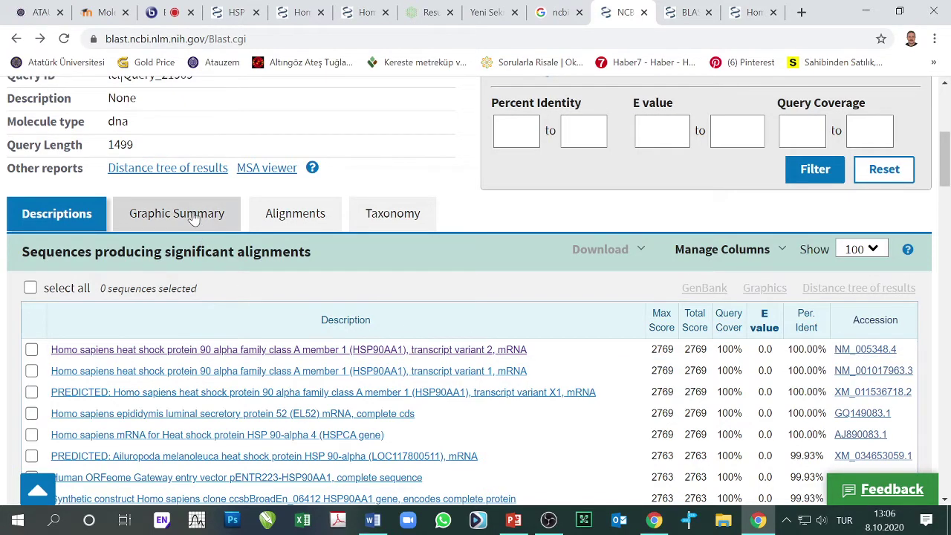
Step: Try to open the Alignments and Graphic Summary views from the Descriptions list with no sequences selected
{"action": "left_click", "coordinate": [304, 223]}
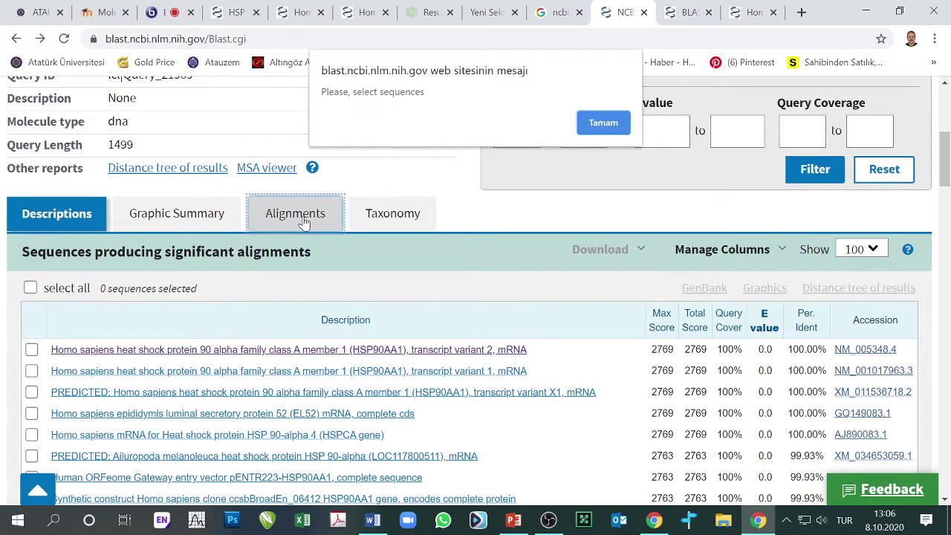
{"action": "left_click", "coordinate": [603, 124]}
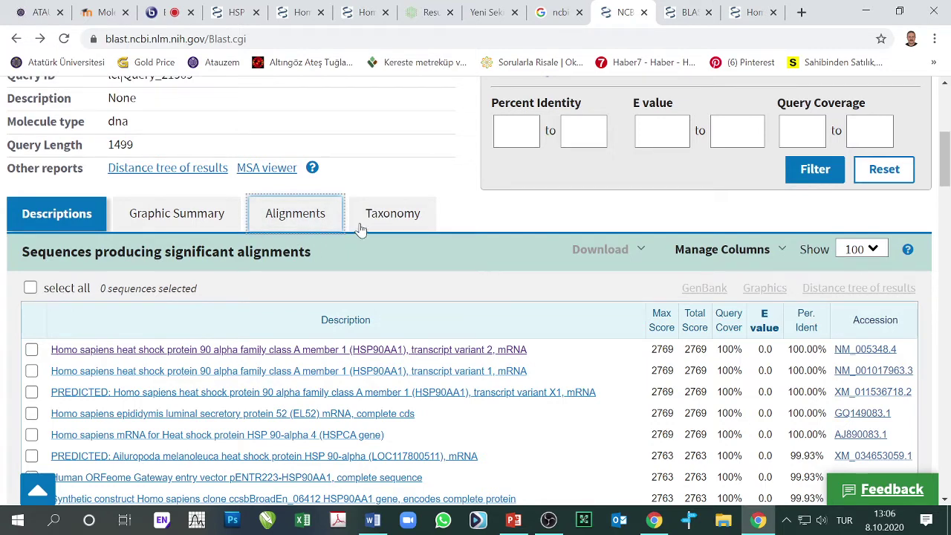
{"action": "left_click", "coordinate": [196, 221]}
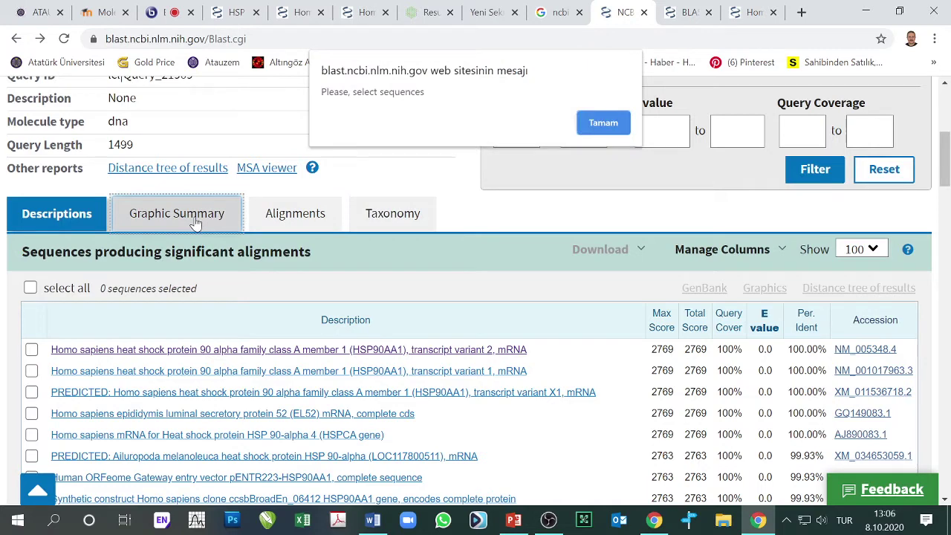
{"action": "left_click", "coordinate": [603, 122]}
Step: Check the open NCBI search page and the NM_005348.4 record, and return to the BLAST results
{"action": "left_click", "coordinate": [566, 14]}
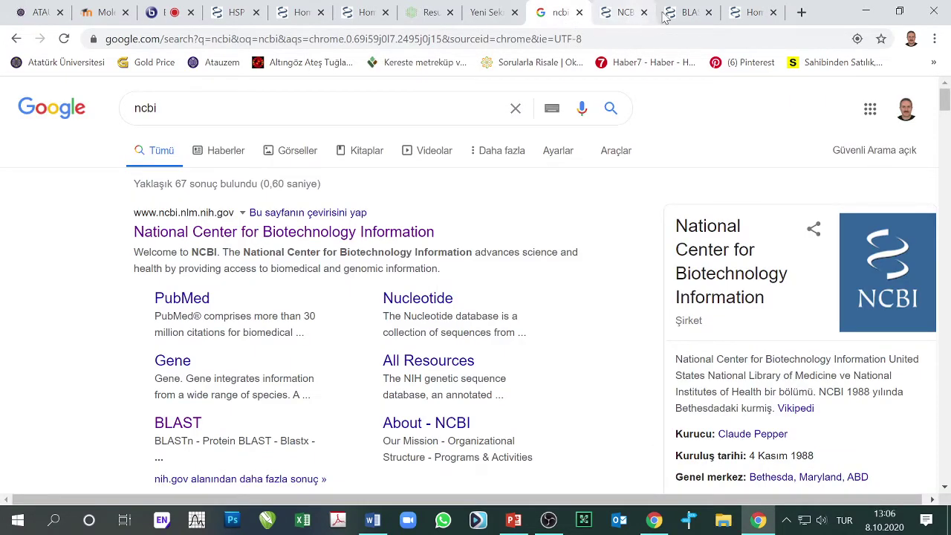
{"action": "left_click", "coordinate": [759, 13]}
{"action": "scroll", "coordinate": [587, 167], "scroll_direction": "up", "scroll_amount": 1}
{"action": "scroll", "coordinate": [587, 168], "scroll_direction": "up", "scroll_amount": 5}
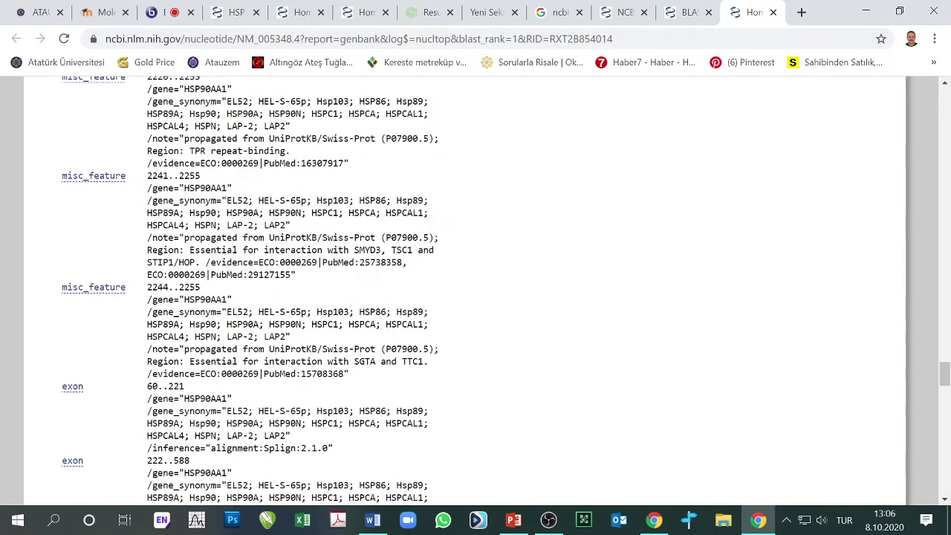
{"action": "left_click", "coordinate": [622, 13]}
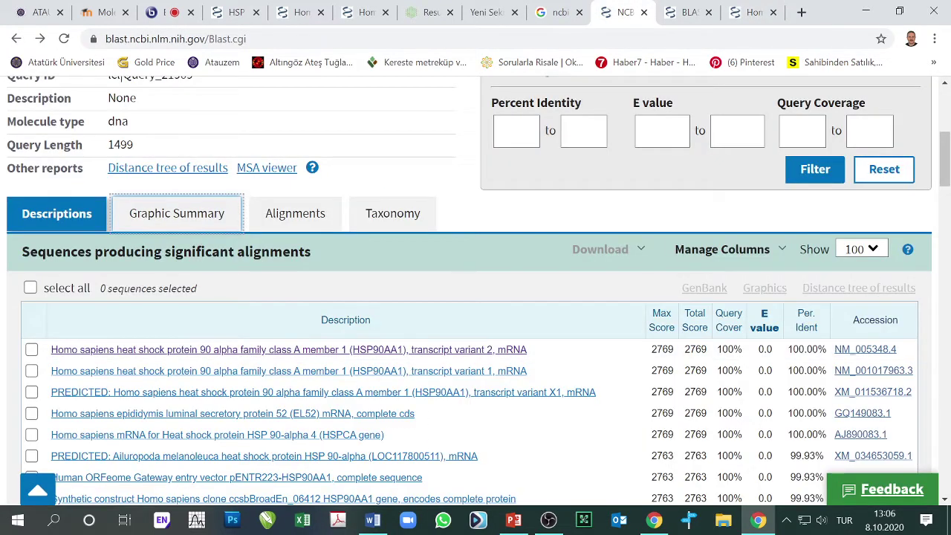
Step: Retry opening the Graphic Summary with no sequences selected, looking through the hits in the Descriptions list between attempts
{"action": "left_click", "coordinate": [184, 218]}
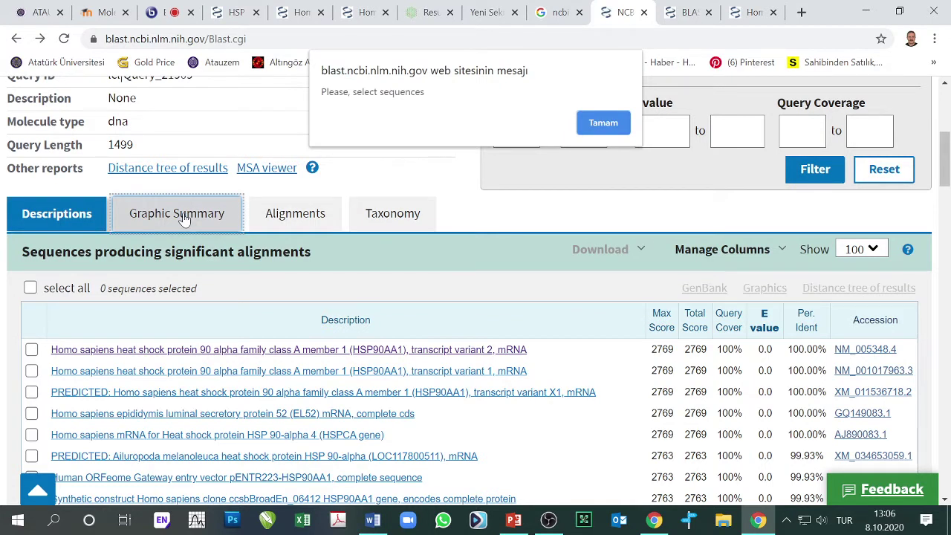
{"action": "left_click", "coordinate": [602, 124]}
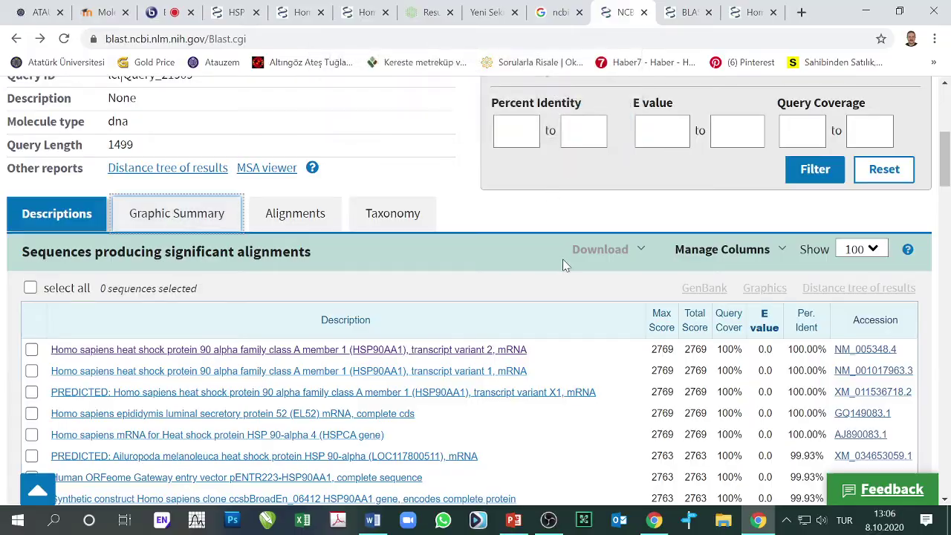
{"action": "scroll", "coordinate": [552, 271], "scroll_direction": "down", "scroll_amount": 15}
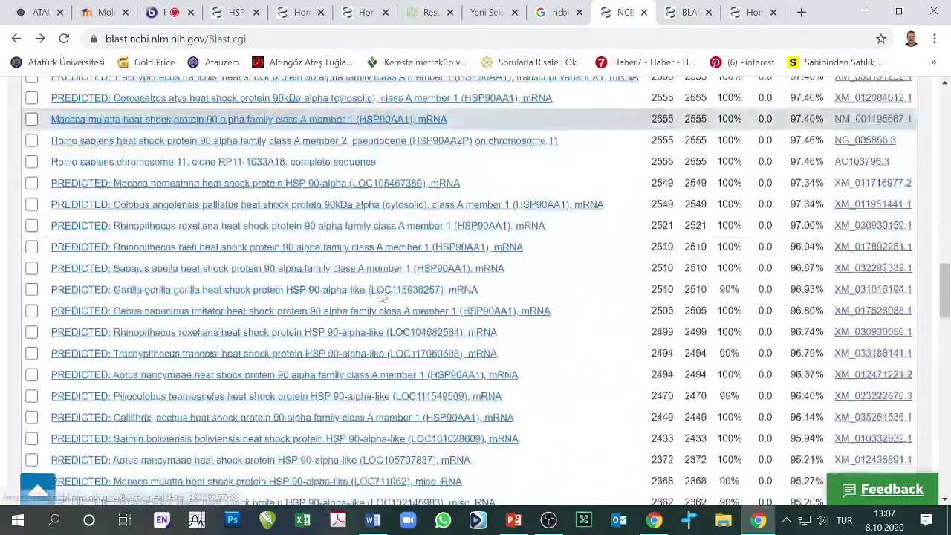
{"action": "scroll", "coordinate": [375, 300], "scroll_direction": "up", "scroll_amount": 20}
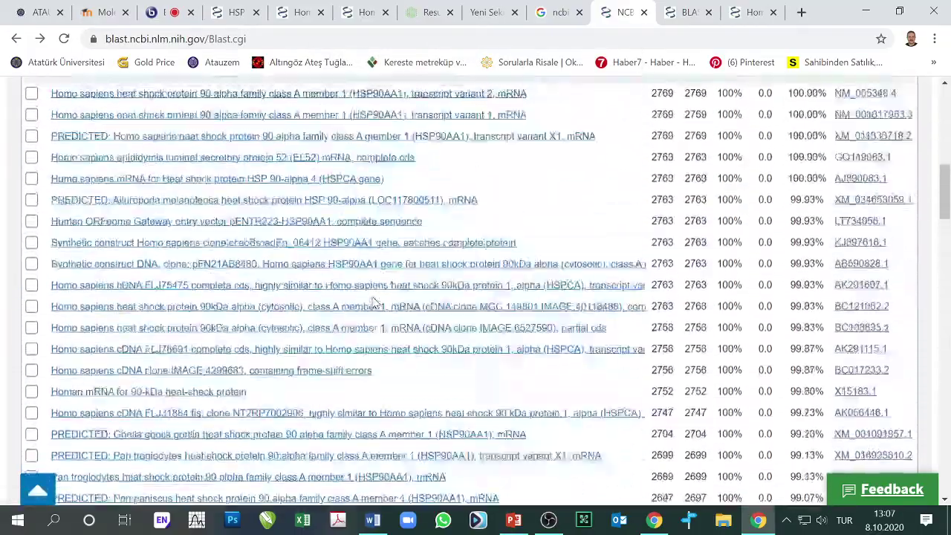
{"action": "scroll", "coordinate": [375, 300], "scroll_direction": "up", "scroll_amount": 1}
{"action": "scroll", "coordinate": [371, 303], "scroll_direction": "down", "scroll_amount": 3}
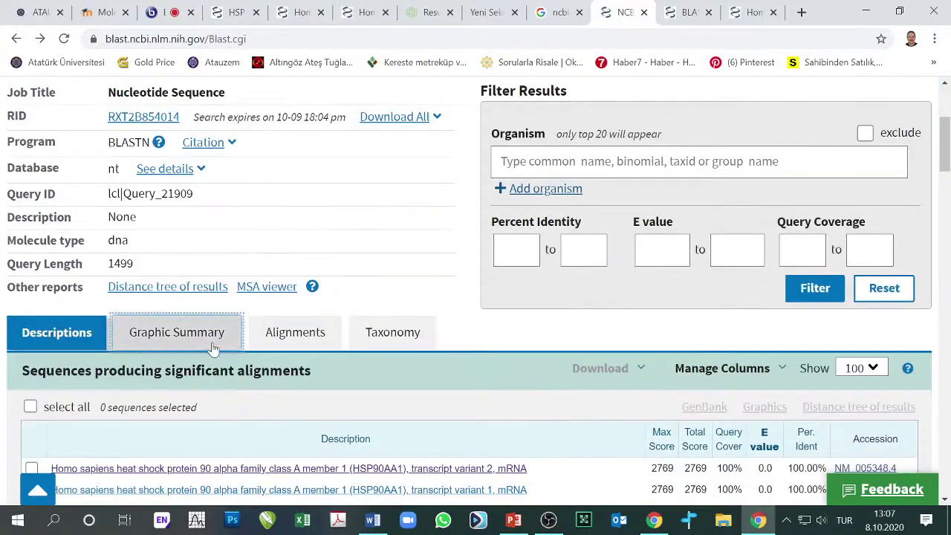
{"action": "left_click", "coordinate": [173, 333]}
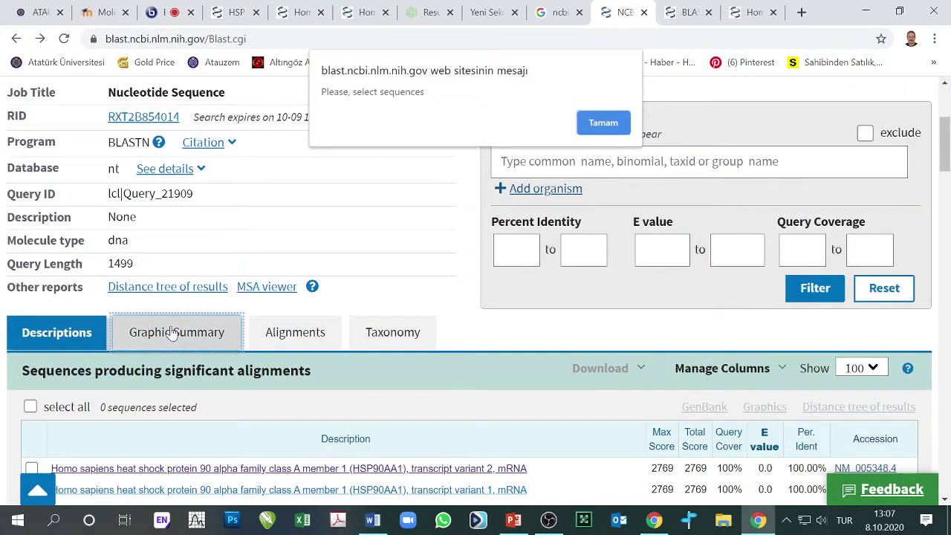
{"action": "left_click", "coordinate": [603, 124]}
Step: Go back to the nucleotide search form and rerun the megablast search against the Nucleotide collection (nr/nt)
{"action": "left_click", "coordinate": [18, 40]}
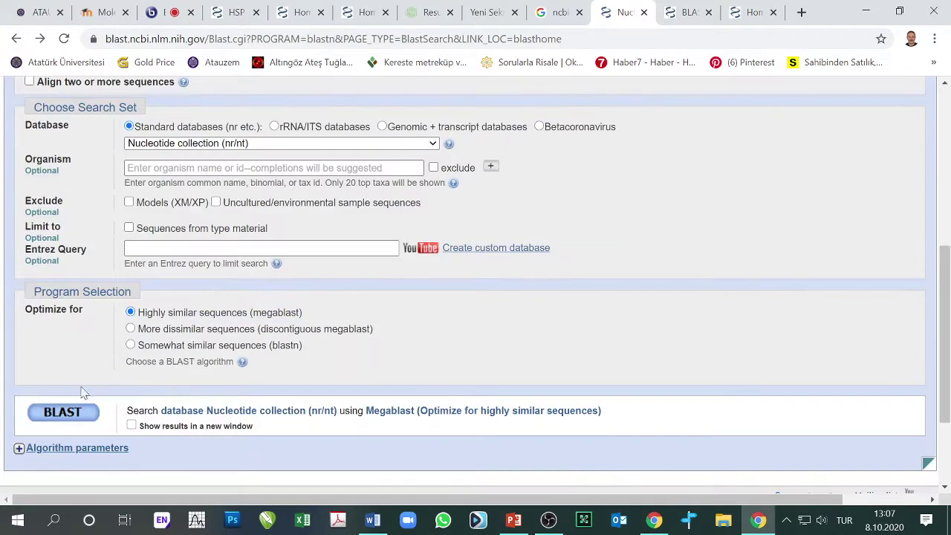
{"action": "left_click", "coordinate": [65, 412]}
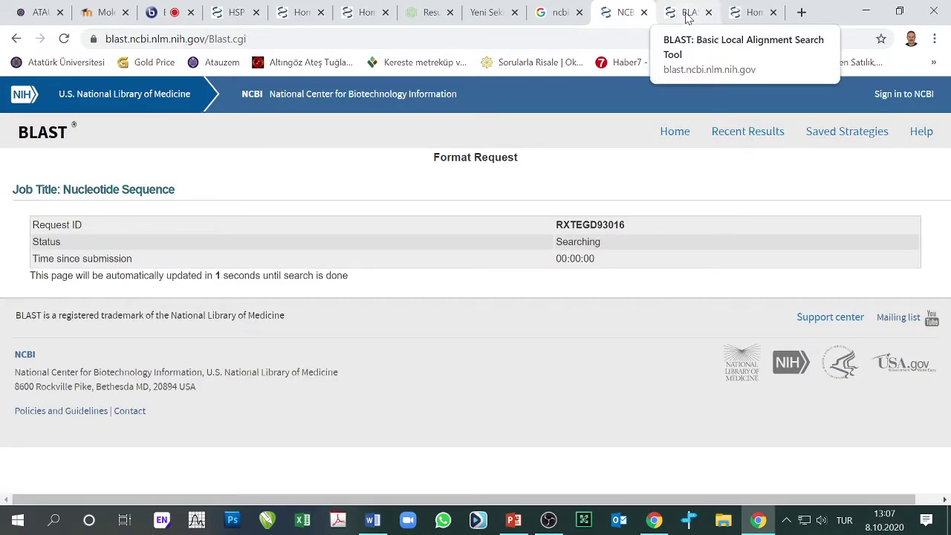
Step: Close the browser tabs holding the BLAST home page and the NM_005348.4 record, returning to the running search
{"action": "left_click", "coordinate": [684, 12]}
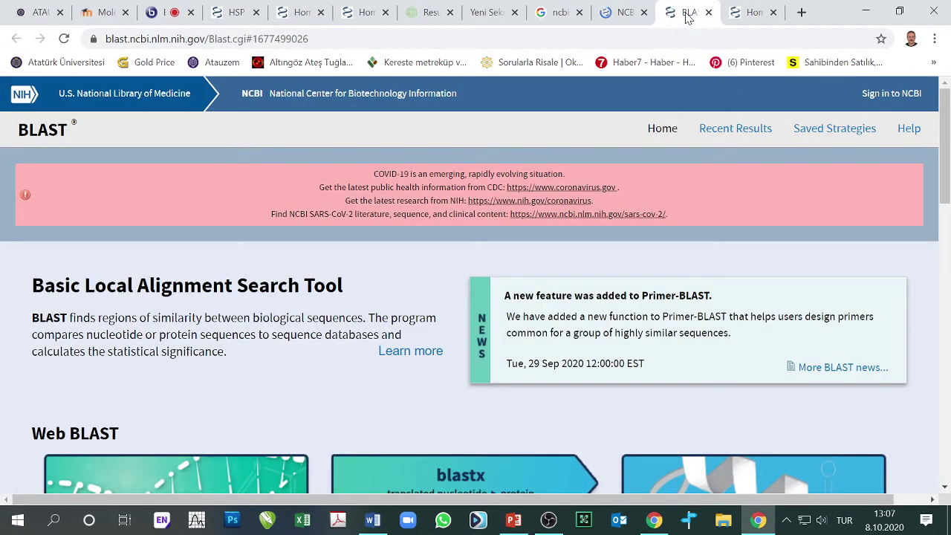
{"action": "left_click", "coordinate": [708, 12]}
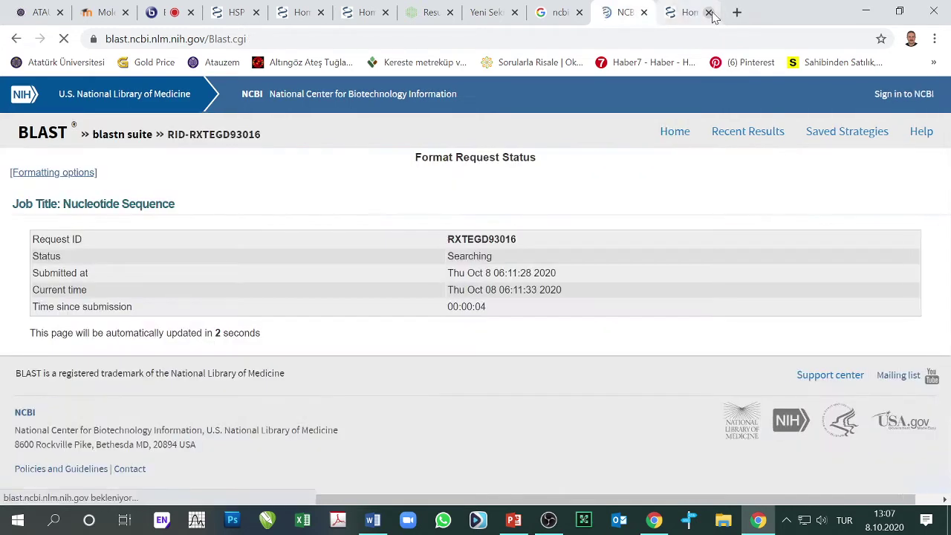
{"action": "left_click", "coordinate": [709, 14]}
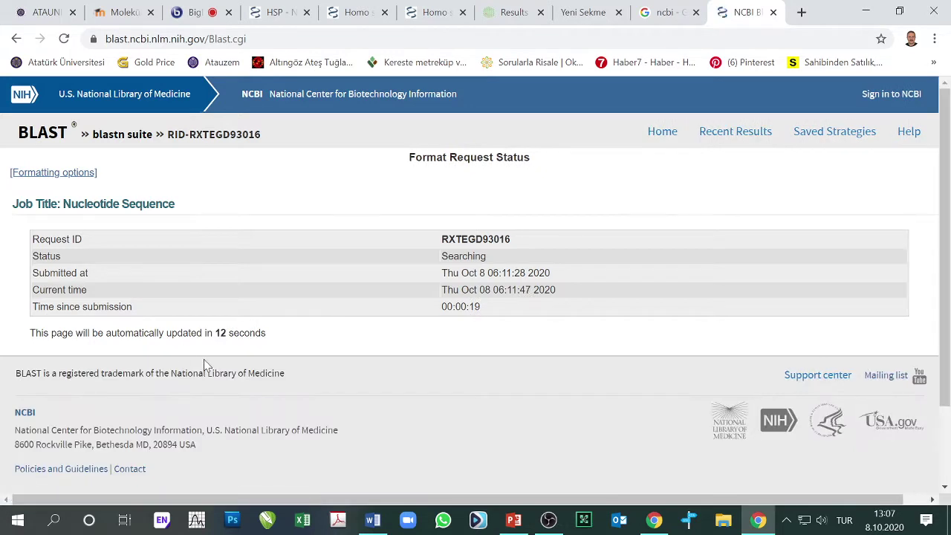
Step: Wait for the new BLAST results and view the distribution of the hits in the Graphic Summary
{"action": "scroll", "coordinate": [333, 360], "scroll_direction": "down", "scroll_amount": 2}
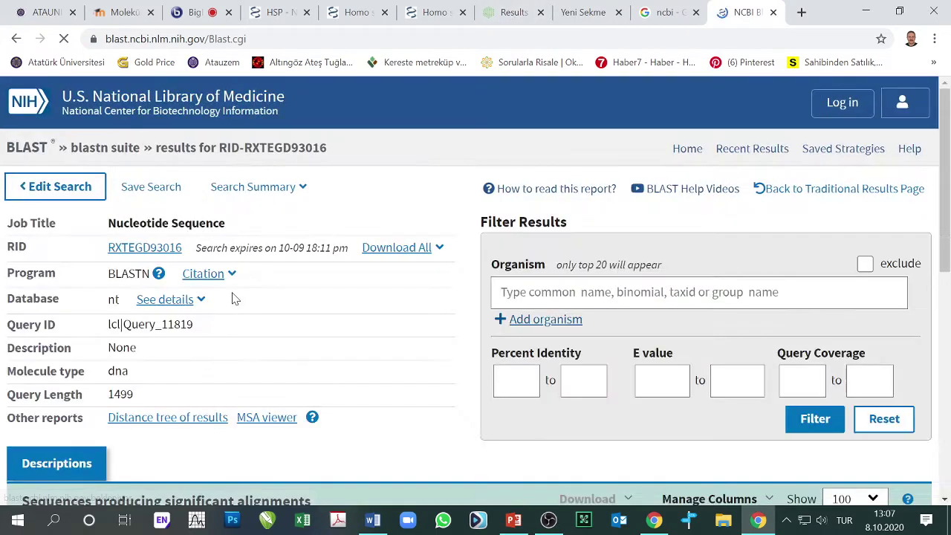
{"action": "scroll", "coordinate": [458, 318], "scroll_direction": "down", "scroll_amount": 4}
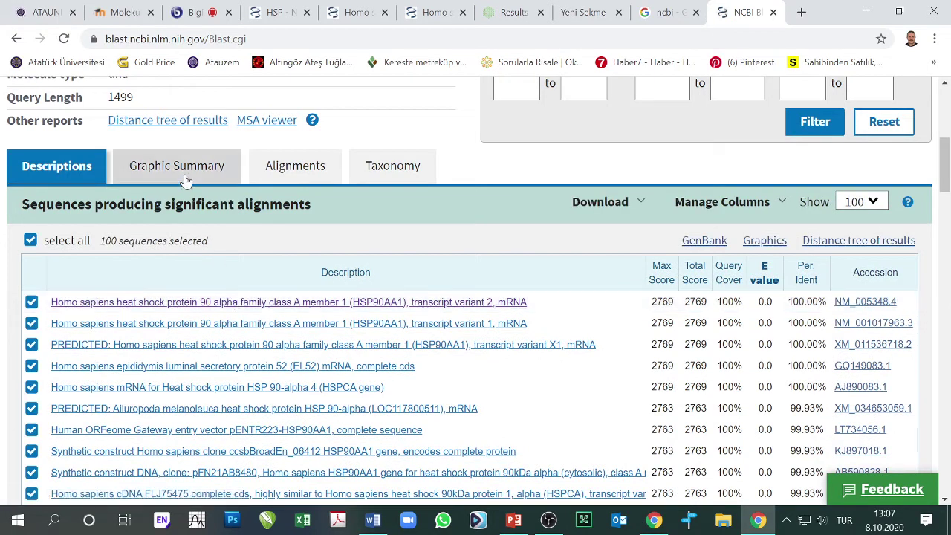
{"action": "left_click", "coordinate": [175, 170]}
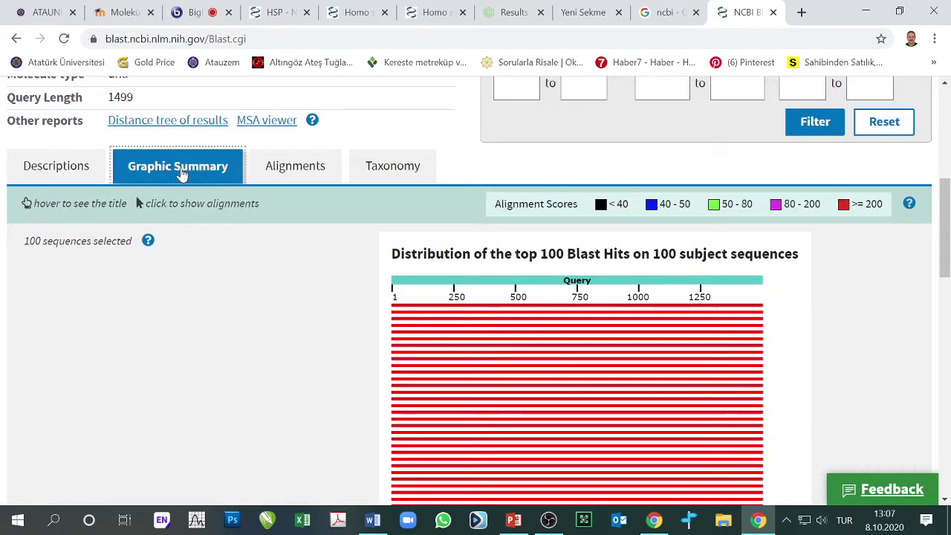
Step: Open the pairwise alignments and compare the query with the three HSP90AA1 transcript variants, ending back at NM_005348.4
{"action": "left_click", "coordinate": [276, 171]}
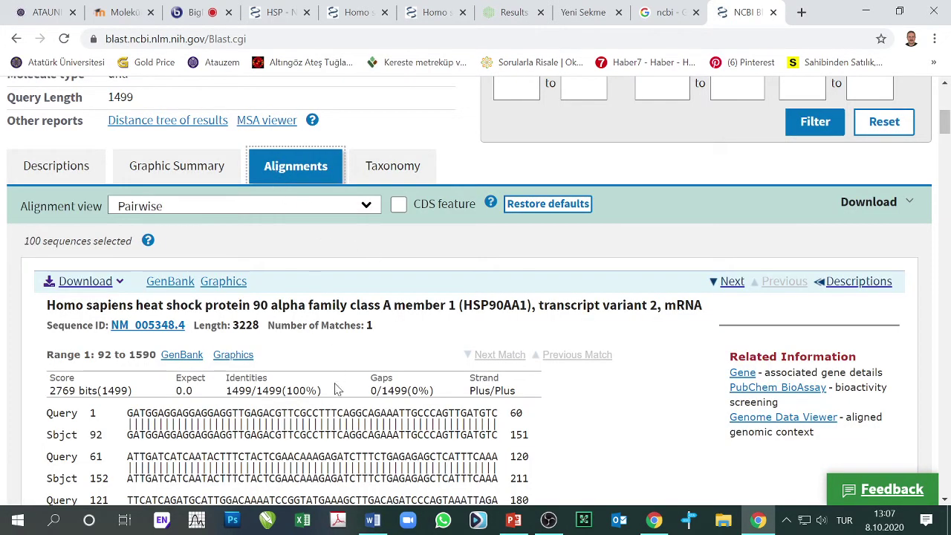
{"action": "scroll", "coordinate": [335, 378], "scroll_direction": "down", "scroll_amount": 15}
{"action": "scroll", "coordinate": [340, 395], "scroll_direction": "down", "scroll_amount": 18}
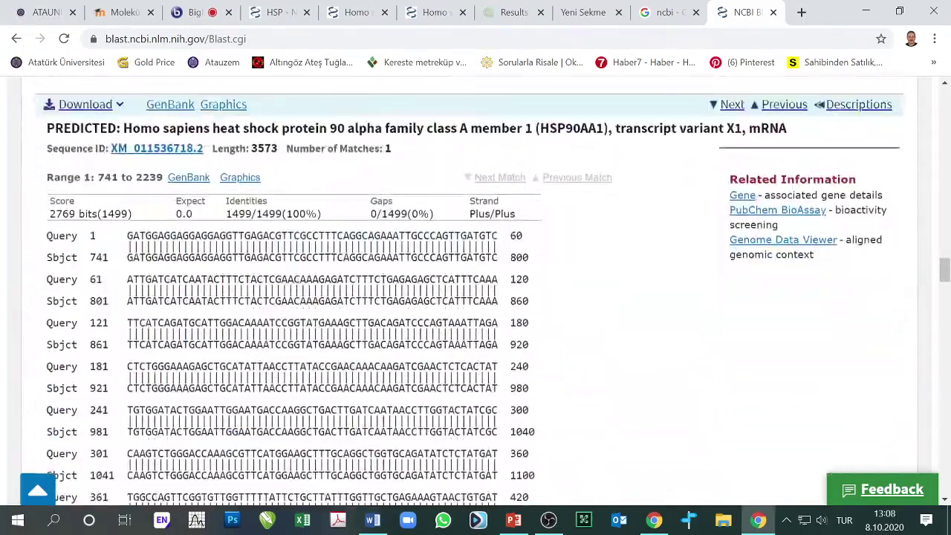
{"action": "scroll", "coordinate": [334, 297], "scroll_direction": "down", "scroll_amount": 12}
{"action": "scroll", "coordinate": [334, 297], "scroll_direction": "up", "scroll_amount": 2}
{"action": "scroll", "coordinate": [335, 297], "scroll_direction": "up", "scroll_amount": 3}
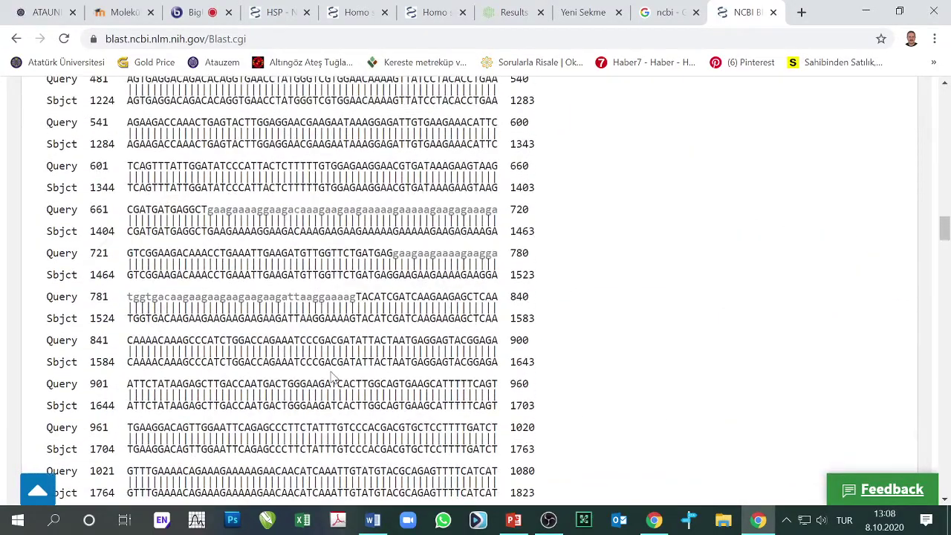
{"action": "scroll", "coordinate": [333, 379], "scroll_direction": "up", "scroll_amount": 9}
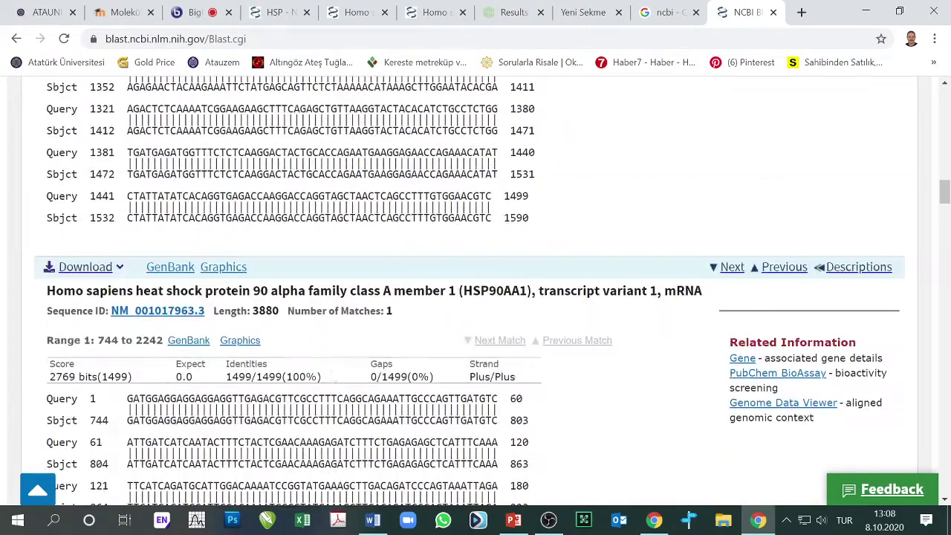
{"action": "scroll", "coordinate": [333, 376], "scroll_direction": "up", "scroll_amount": 4}
{"action": "scroll", "coordinate": [332, 376], "scroll_direction": "down", "scroll_amount": 4}
{"action": "scroll", "coordinate": [332, 376], "scroll_direction": "up", "scroll_amount": 3}
{"action": "scroll", "coordinate": [332, 376], "scroll_direction": "up", "scroll_amount": 8}
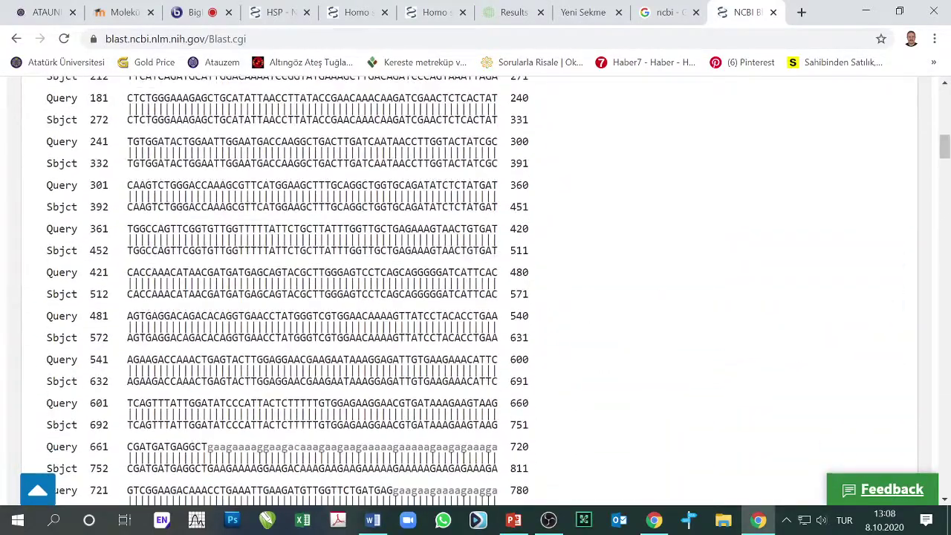
{"action": "scroll", "coordinate": [332, 377], "scroll_direction": "up", "scroll_amount": 4}
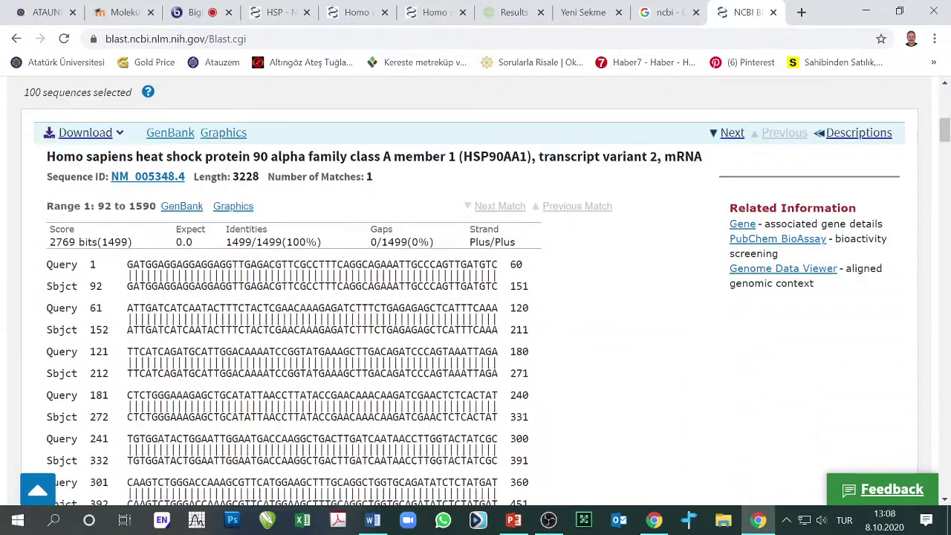
Step: Examine the query and subject rows of the lower-ranked alignments for mismatches, continuing to the pENTR223-HSP90AA1 entry vector LT734056.1
{"action": "scroll", "coordinate": [332, 377], "scroll_direction": "down", "scroll_amount": 8}
{"action": "scroll", "coordinate": [332, 377], "scroll_direction": "down", "scroll_amount": 6}
{"action": "scroll", "coordinate": [457, 410], "scroll_direction": "down", "scroll_amount": 16}
{"action": "scroll", "coordinate": [457, 410], "scroll_direction": "down", "scroll_amount": 20}
{"action": "scroll", "coordinate": [457, 411], "scroll_direction": "up", "scroll_amount": 20}
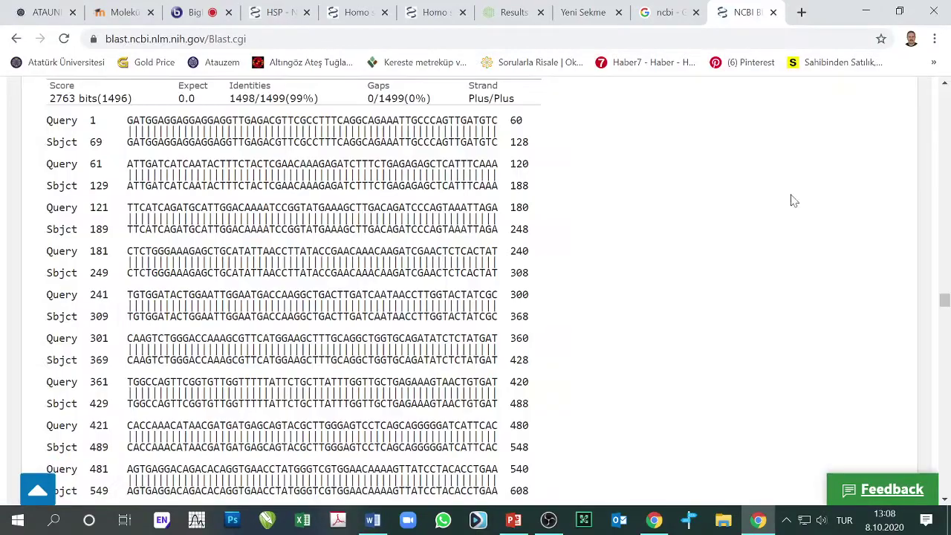
{"action": "scroll", "coordinate": [859, 166], "scroll_direction": "down", "scroll_amount": 4}
{"action": "scroll", "coordinate": [475, 290], "scroll_direction": "down", "scroll_amount": 1}
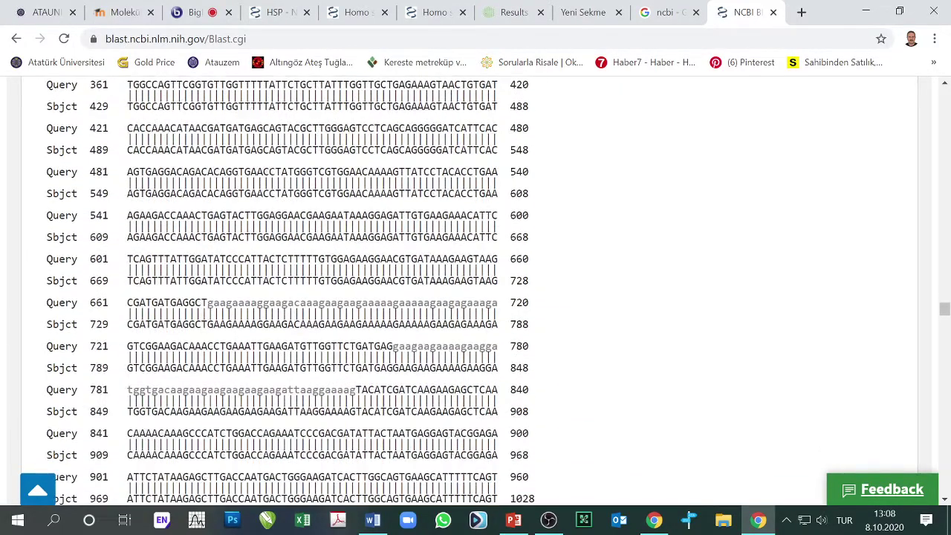
{"action": "scroll", "coordinate": [475, 290], "scroll_direction": "down", "scroll_amount": 1}
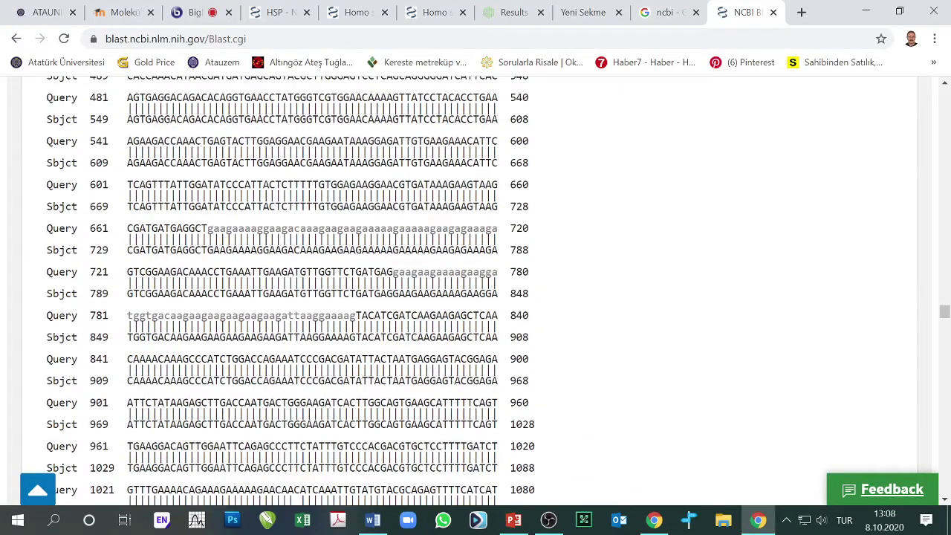
{"action": "scroll", "coordinate": [476, 290], "scroll_direction": "down", "scroll_amount": 4}
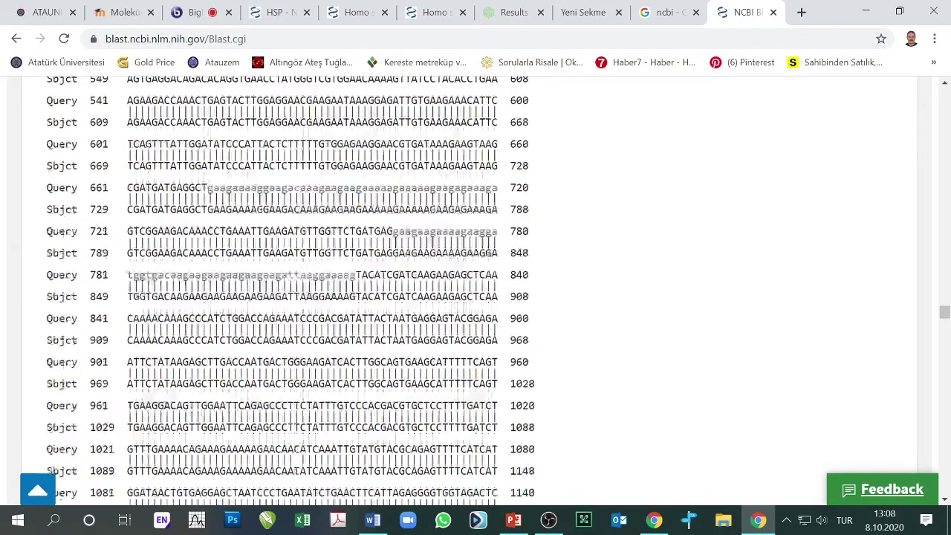
{"action": "scroll", "coordinate": [475, 289], "scroll_direction": "down", "scroll_amount": 2}
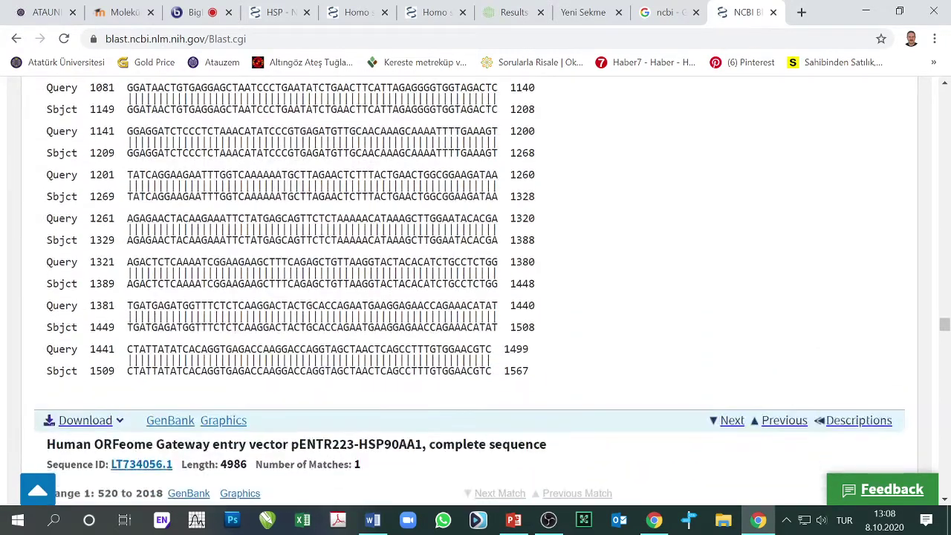
{"action": "scroll", "coordinate": [475, 290], "scroll_direction": "down", "scroll_amount": 6}
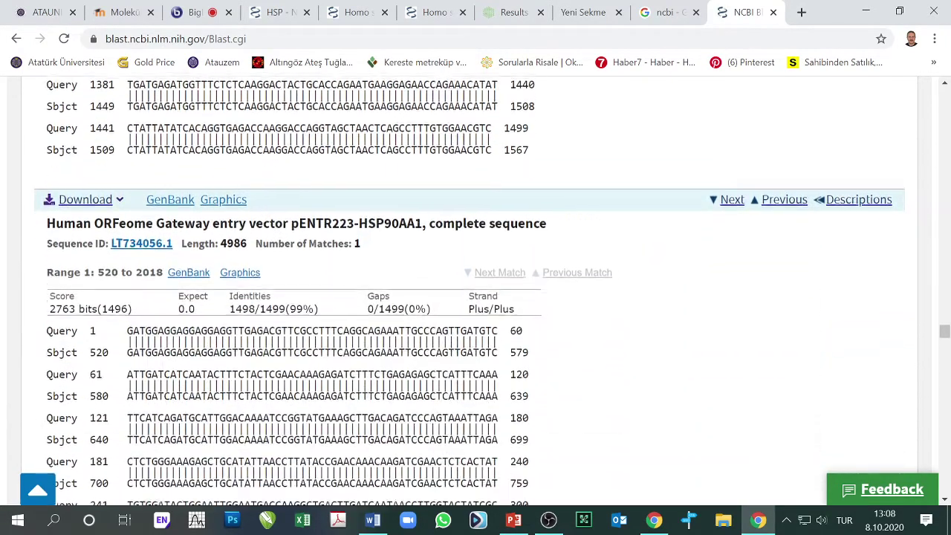
Step: Examine the alignments from pENTR223-HSP90AA1 LT734056.1 through synthetic clone KJ897018.1 and cDNA AK291607.1 for query and subject differences
{"action": "scroll", "coordinate": [476, 289], "scroll_direction": "down", "scroll_amount": 4}
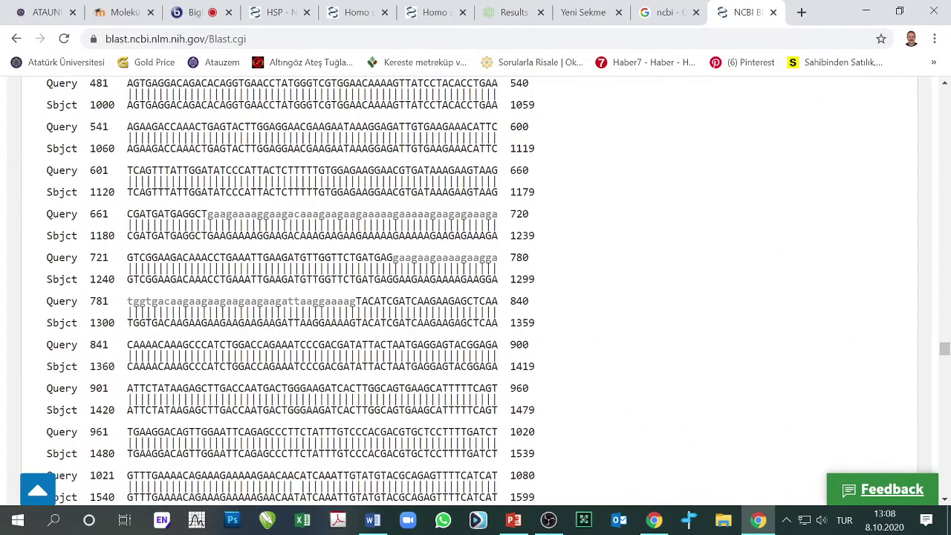
{"action": "scroll", "coordinate": [476, 289], "scroll_direction": "down", "scroll_amount": 3}
{"action": "scroll", "coordinate": [475, 290], "scroll_direction": "down", "scroll_amount": 8}
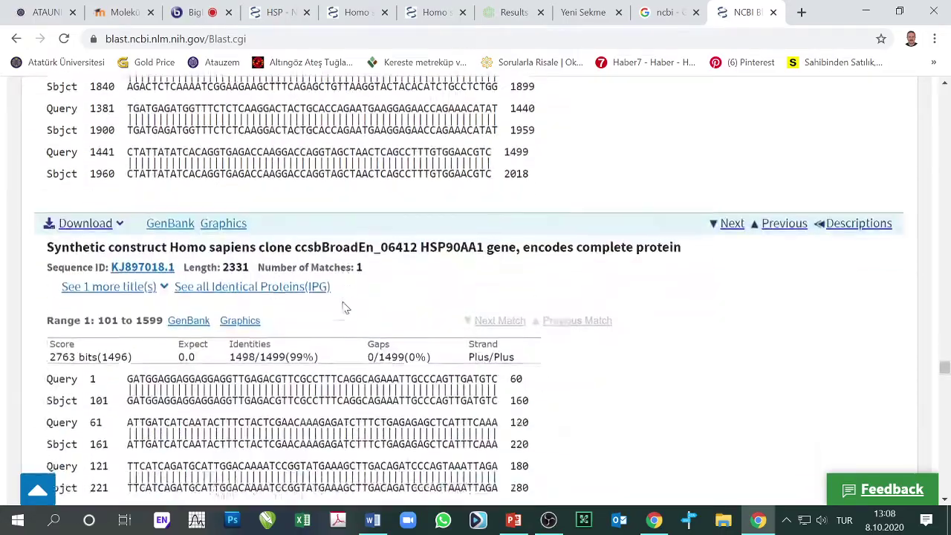
{"action": "scroll", "coordinate": [317, 297], "scroll_direction": "down", "scroll_amount": 15}
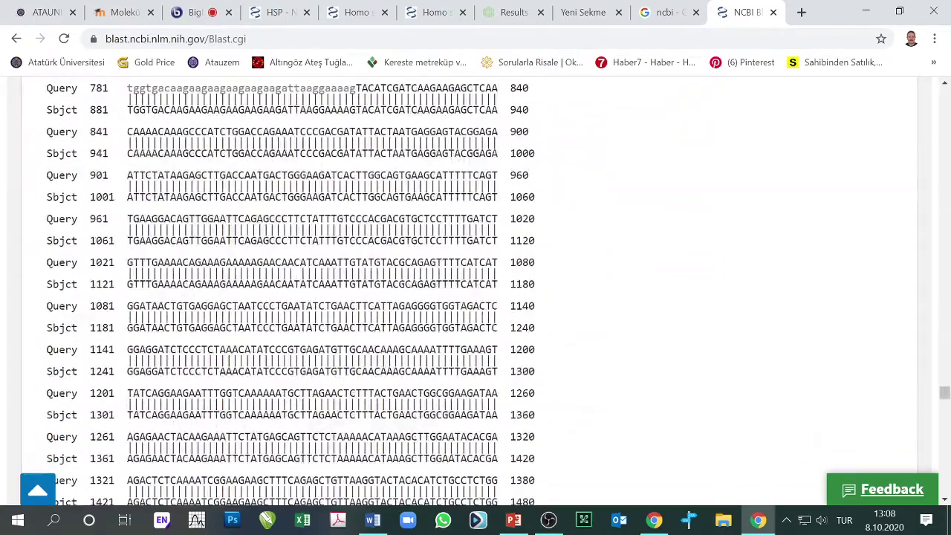
{"action": "scroll", "coordinate": [317, 297], "scroll_direction": "down", "scroll_amount": 8}
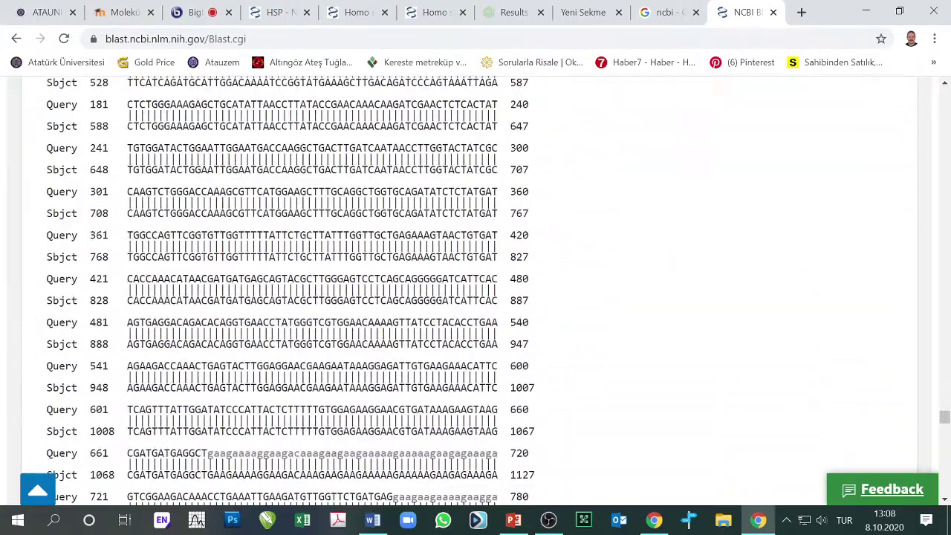
{"action": "scroll", "coordinate": [317, 298], "scroll_direction": "down", "scroll_amount": 3}
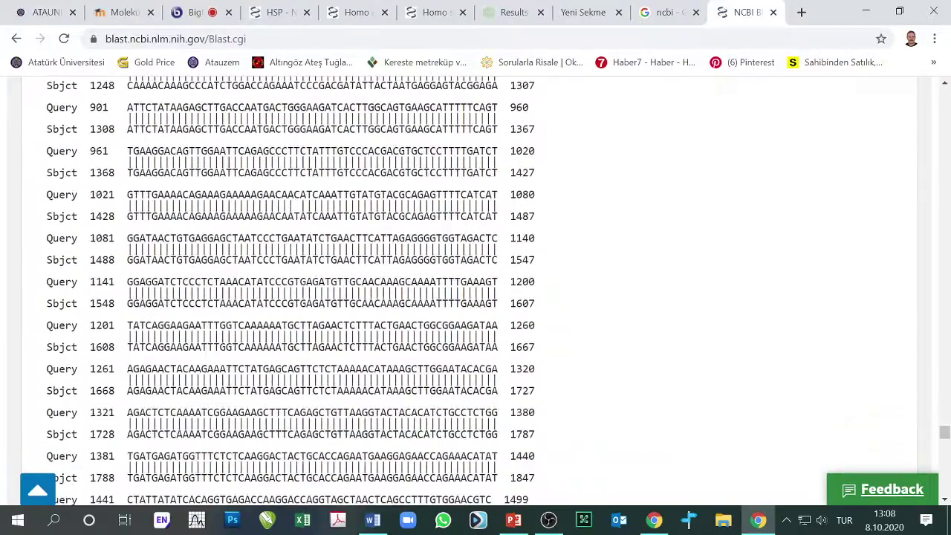
{"action": "scroll", "coordinate": [317, 297], "scroll_direction": "down", "scroll_amount": 14}
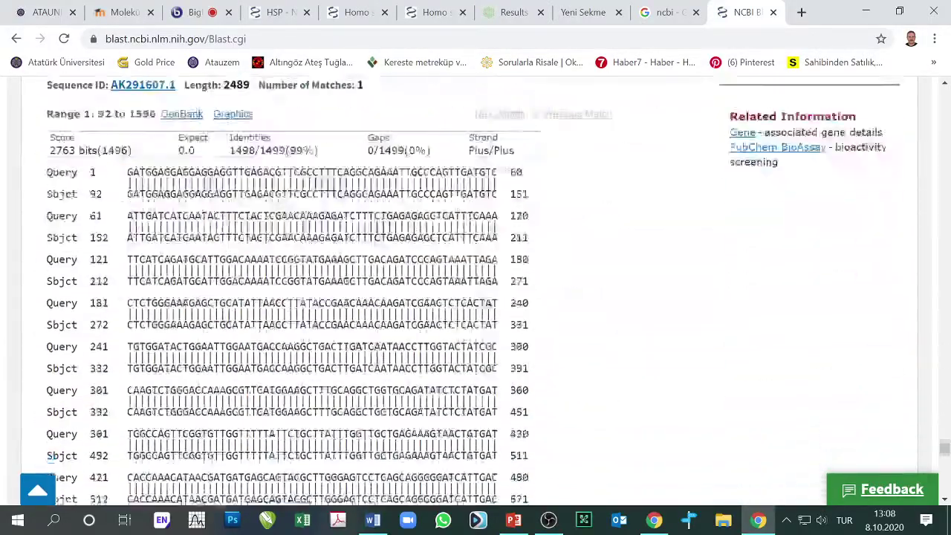
{"action": "scroll", "coordinate": [317, 297], "scroll_direction": "down", "scroll_amount": 16}
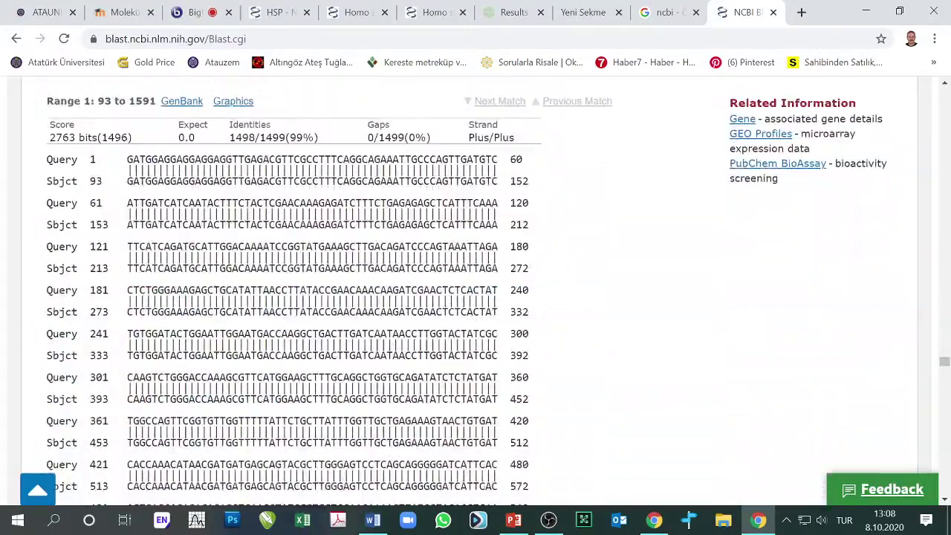
{"action": "scroll", "coordinate": [318, 287], "scroll_direction": "down", "scroll_amount": 18}
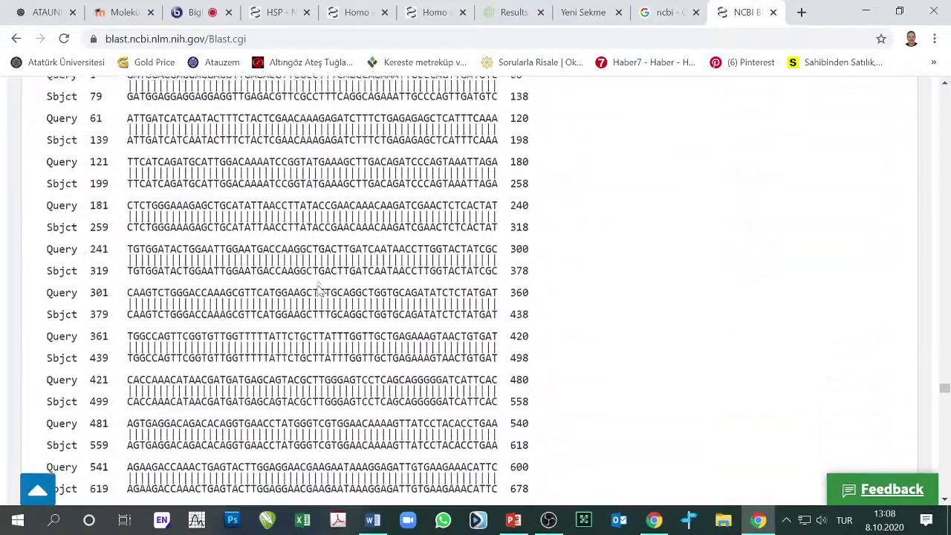
Step: Continue through the human alignments, including cDNA clone IMAGE:4299683 (BC017233.2), to the predicted Gorilla gorilla gorilla HSP90AA1 mRNA XM_031001957.1
{"action": "scroll", "coordinate": [319, 286], "scroll_direction": "down", "scroll_amount": 2}
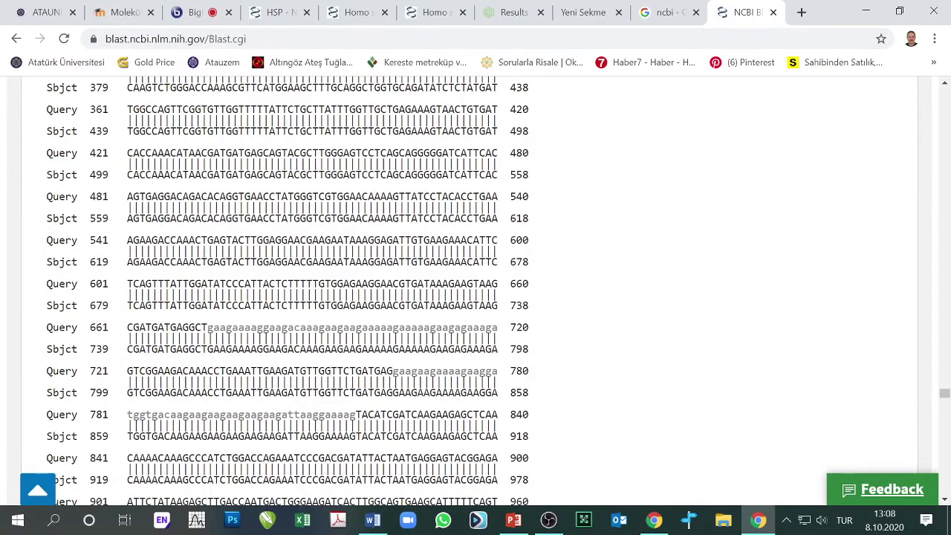
{"action": "scroll", "coordinate": [319, 287], "scroll_direction": "down", "scroll_amount": 2}
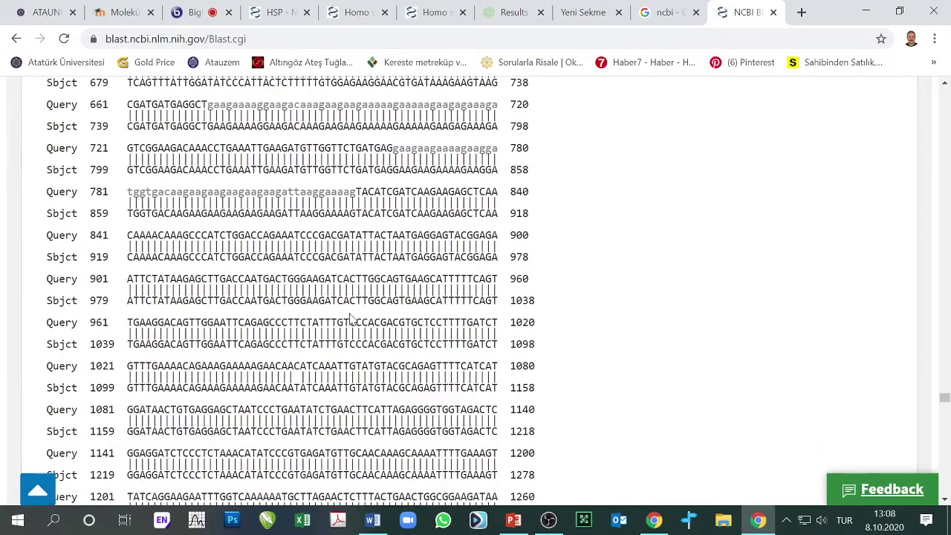
{"action": "scroll", "coordinate": [353, 317], "scroll_direction": "down", "scroll_amount": 11}
{"action": "scroll", "coordinate": [325, 290], "scroll_direction": "down", "scroll_amount": 5}
{"action": "scroll", "coordinate": [347, 317], "scroll_direction": "down", "scroll_amount": 20}
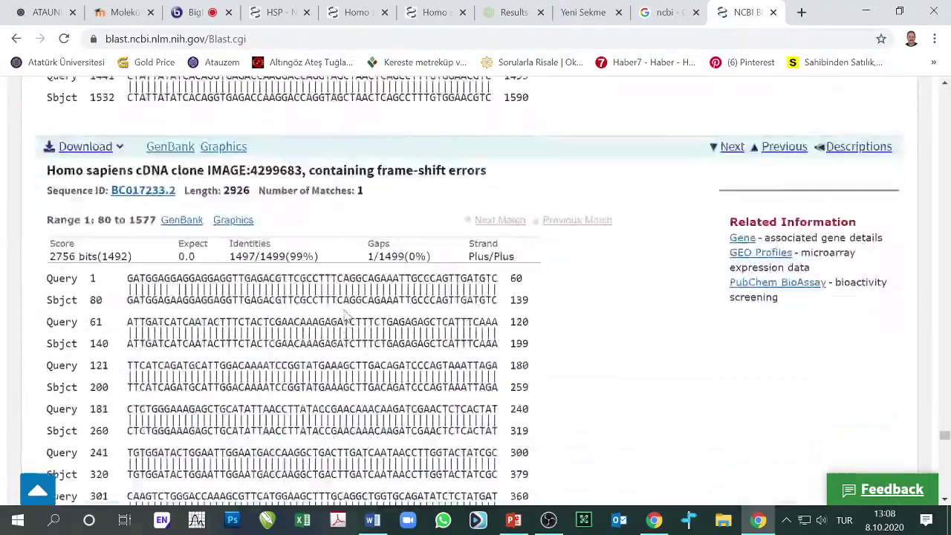
{"action": "scroll", "coordinate": [347, 317], "scroll_direction": "down", "scroll_amount": 3}
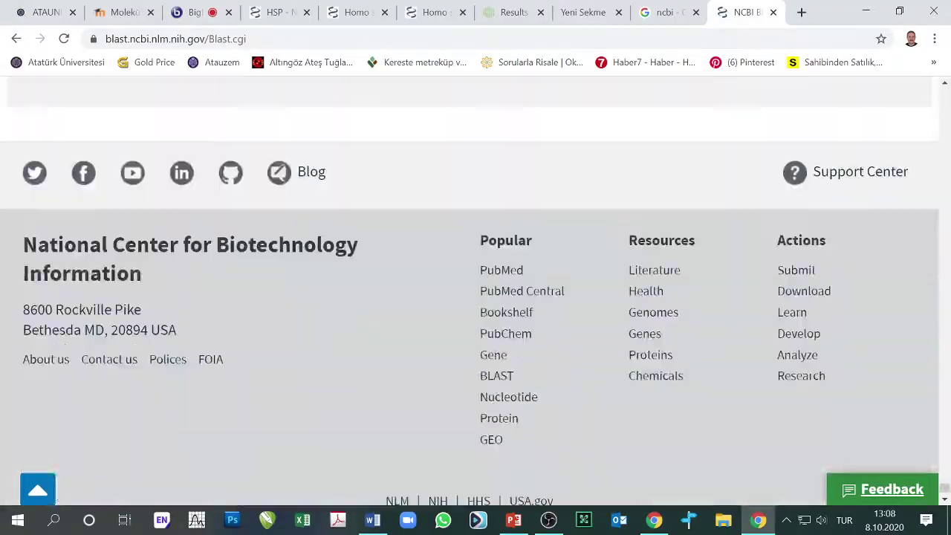
{"action": "scroll", "coordinate": [344, 315], "scroll_direction": "down", "scroll_amount": 2}
{"action": "scroll", "coordinate": [344, 316], "scroll_direction": "down", "scroll_amount": 3}
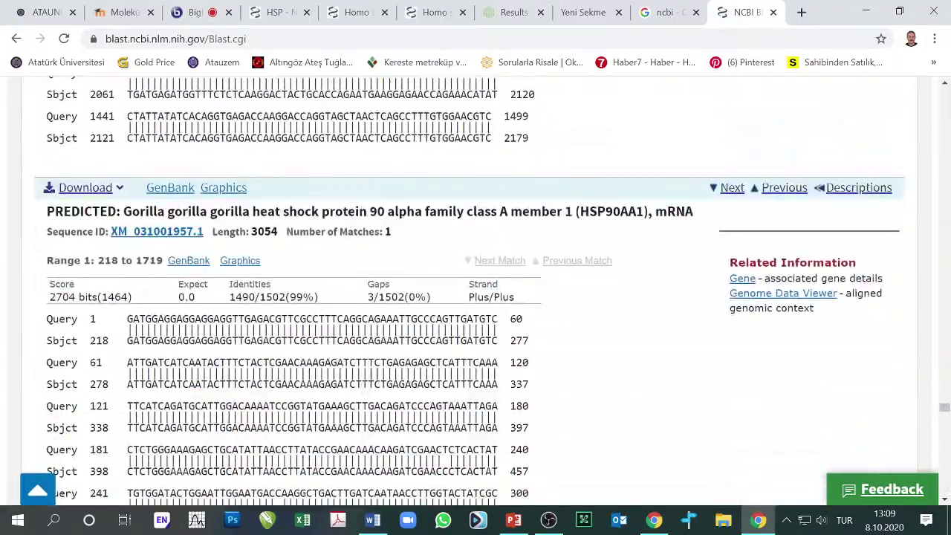
Step: Examine the whole Gorilla gorilla gorilla HSP90AA1 alignment for mismatches and gaps between query and subject, ending back at its header
{"action": "scroll", "coordinate": [344, 316], "scroll_direction": "down", "scroll_amount": 2}
{"action": "scroll", "coordinate": [470, 291], "scroll_direction": "up", "scroll_amount": 2}
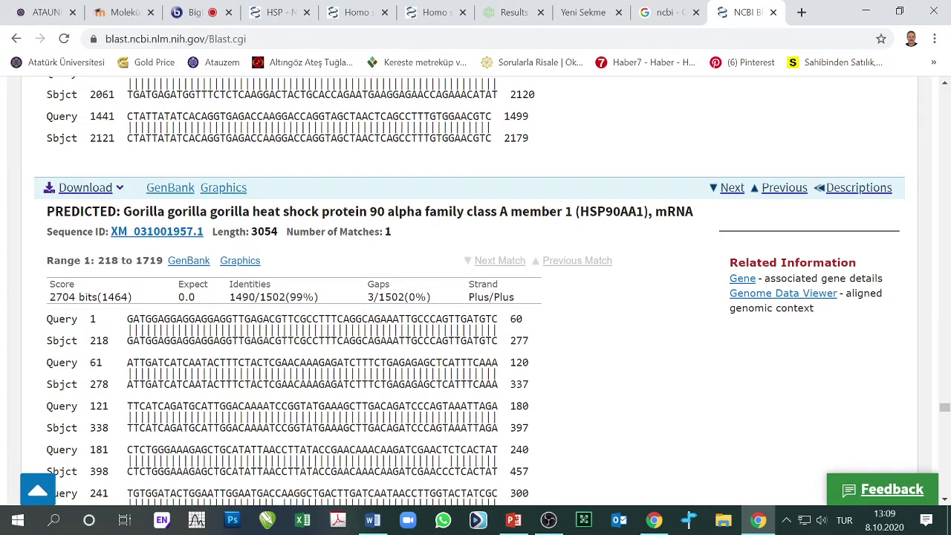
{"action": "scroll", "coordinate": [469, 289], "scroll_direction": "down", "scroll_amount": 2}
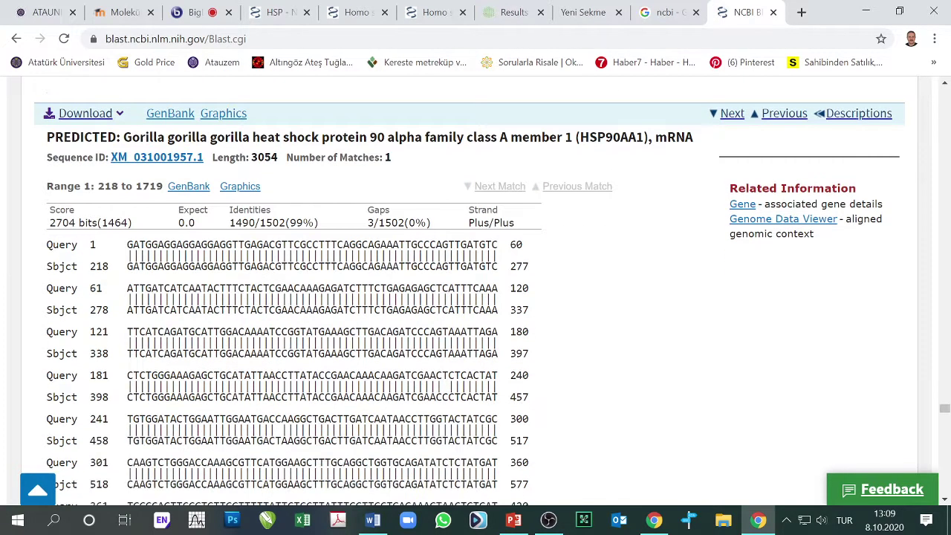
{"action": "scroll", "coordinate": [297, 290], "scroll_direction": "down", "scroll_amount": 2}
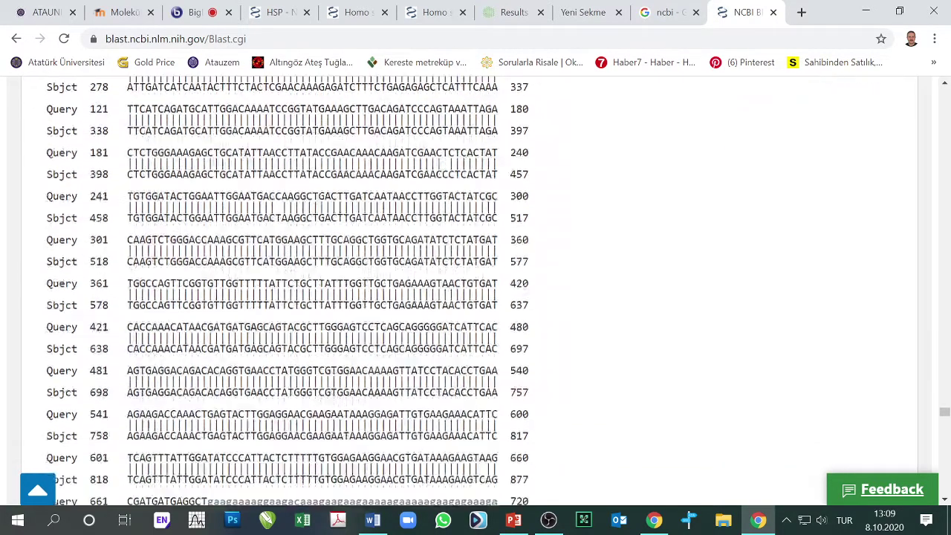
{"action": "scroll", "coordinate": [297, 290], "scroll_direction": "down", "scroll_amount": 1}
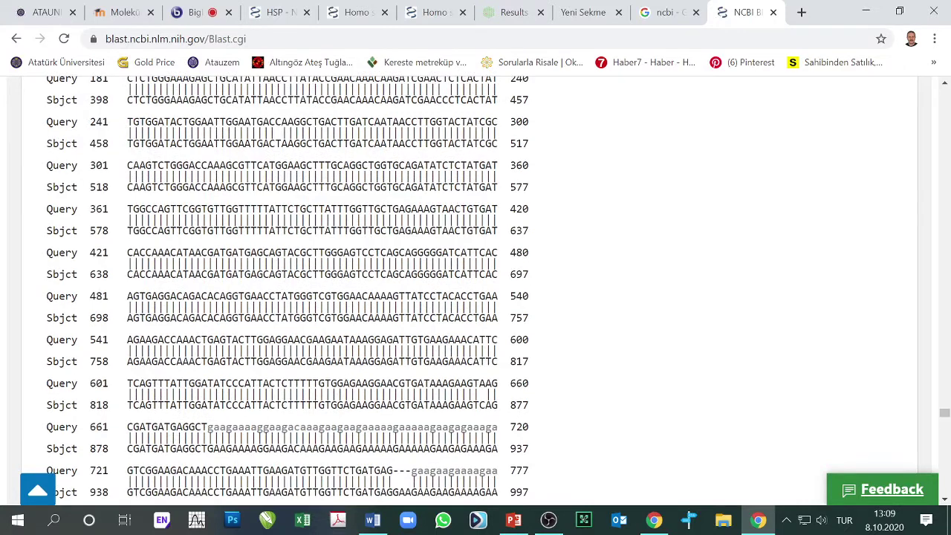
{"action": "scroll", "coordinate": [297, 290], "scroll_direction": "down", "scroll_amount": 1}
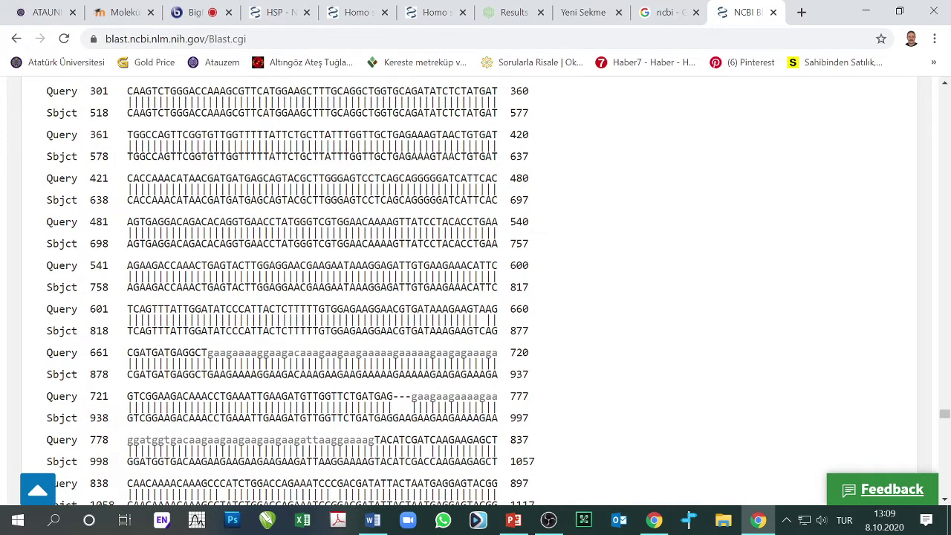
{"action": "scroll", "coordinate": [297, 290], "scroll_direction": "down", "scroll_amount": 3}
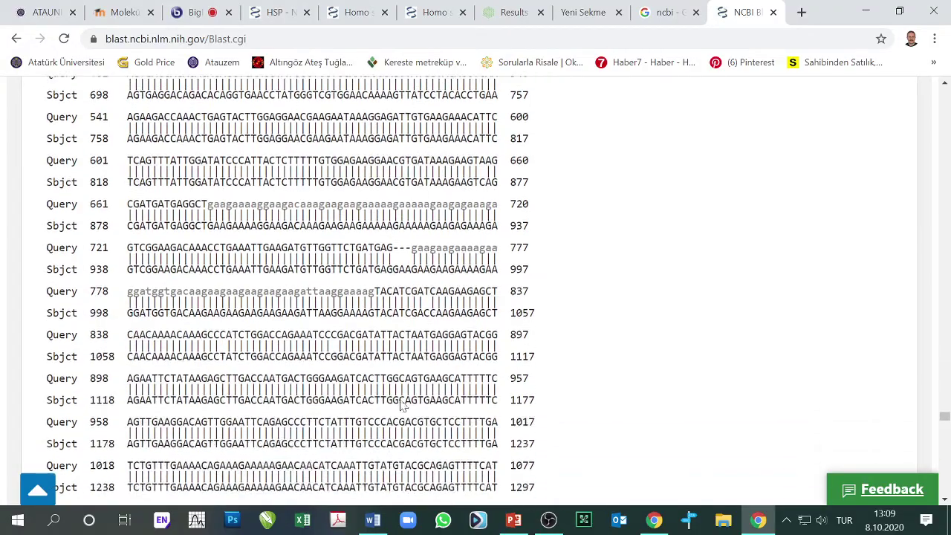
{"action": "scroll", "coordinate": [297, 290], "scroll_direction": "down", "scroll_amount": 11}
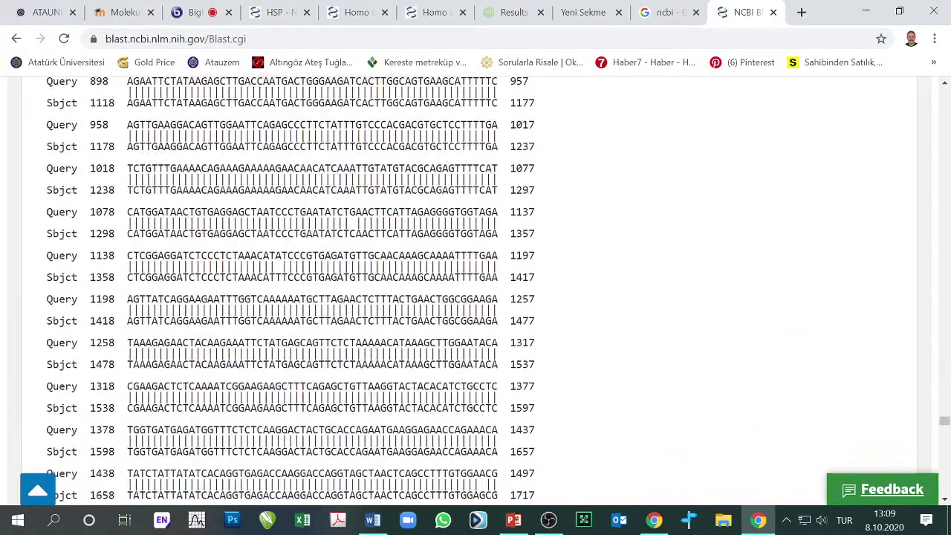
{"action": "scroll", "coordinate": [297, 290], "scroll_direction": "up", "scroll_amount": 10}
{"action": "scroll", "coordinate": [297, 290], "scroll_direction": "down", "scroll_amount": 10}
{"action": "scroll", "coordinate": [297, 290], "scroll_direction": "up", "scroll_amount": 5}
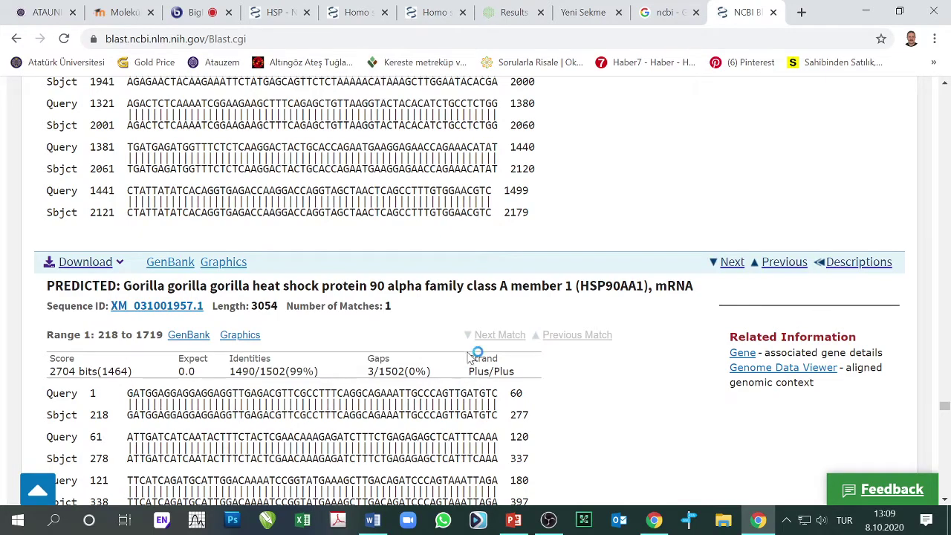
{"action": "left_click", "coordinate": [669, 22]}
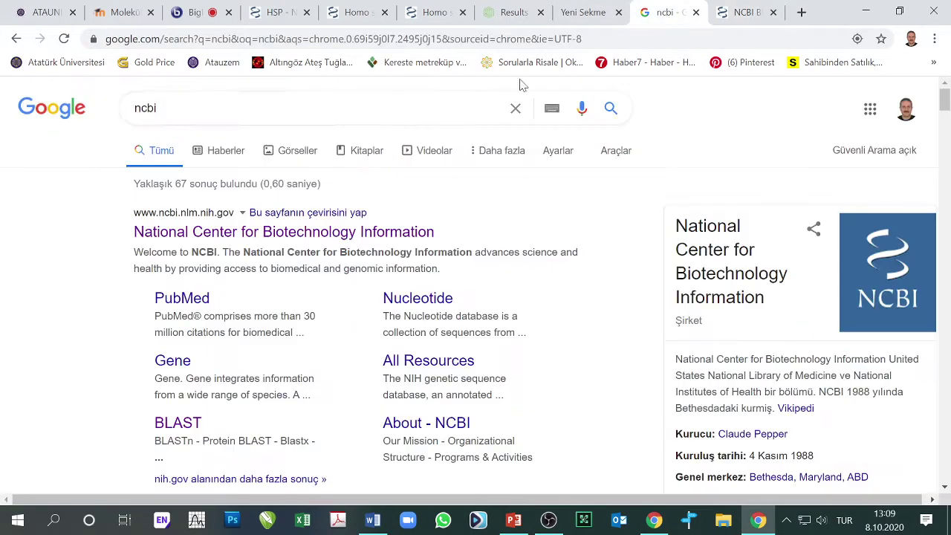
{"action": "left_click", "coordinate": [754, 14]}
{"action": "scroll", "coordinate": [394, 268], "scroll_direction": "down", "scroll_amount": 10}
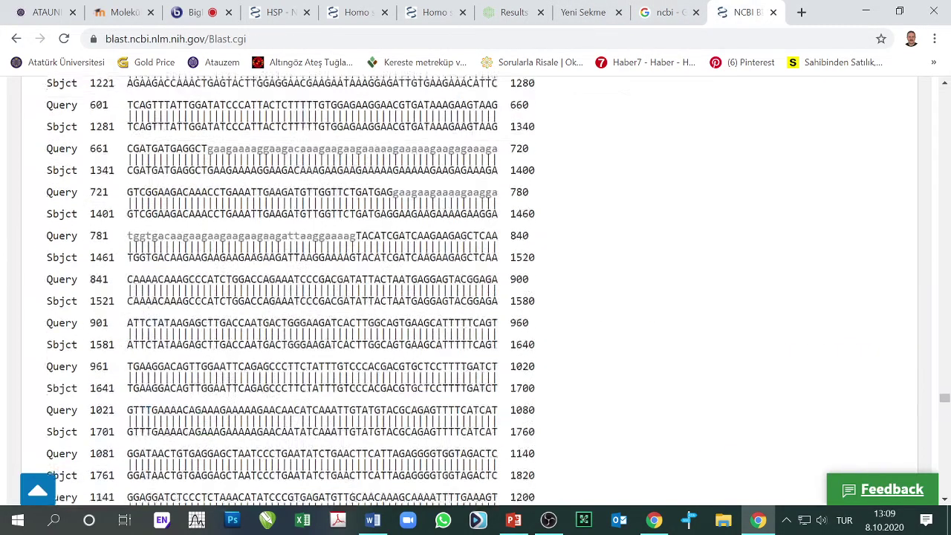
{"action": "scroll", "coordinate": [396, 284], "scroll_direction": "up", "scroll_amount": 5}
Step: Open the Taxonomy lineage report of the results and review the organisms with their scores and numbers of hits
{"action": "scroll", "coordinate": [396, 284], "scroll_direction": "up", "scroll_amount": 20}
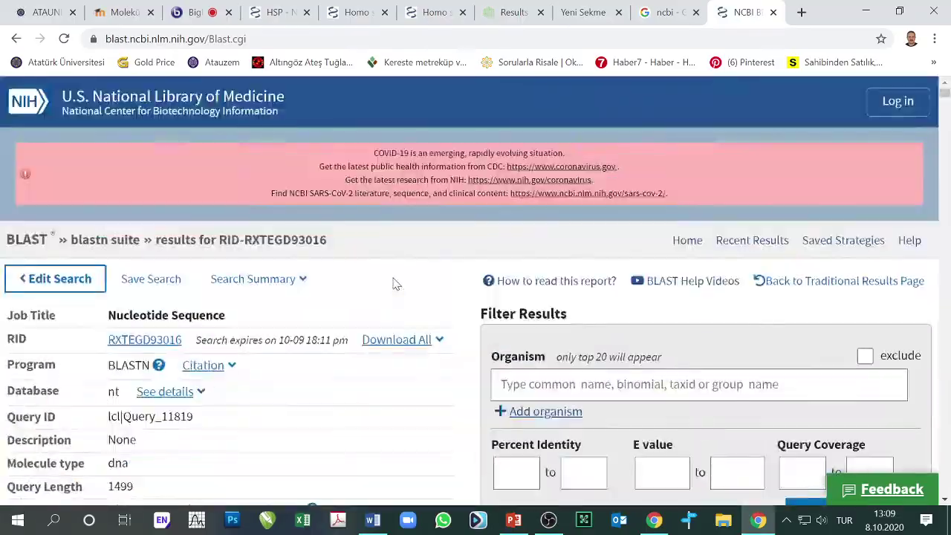
{"action": "scroll", "coordinate": [354, 320], "scroll_direction": "down", "scroll_amount": 4}
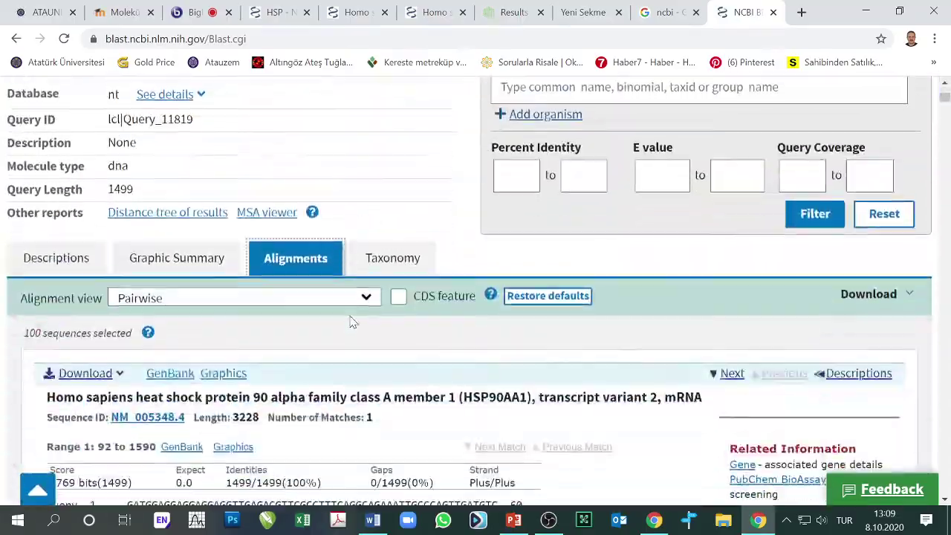
{"action": "left_click", "coordinate": [396, 259]}
{"action": "scroll", "coordinate": [406, 261], "scroll_direction": "down", "scroll_amount": 1}
{"action": "scroll", "coordinate": [405, 261], "scroll_direction": "down", "scroll_amount": 3}
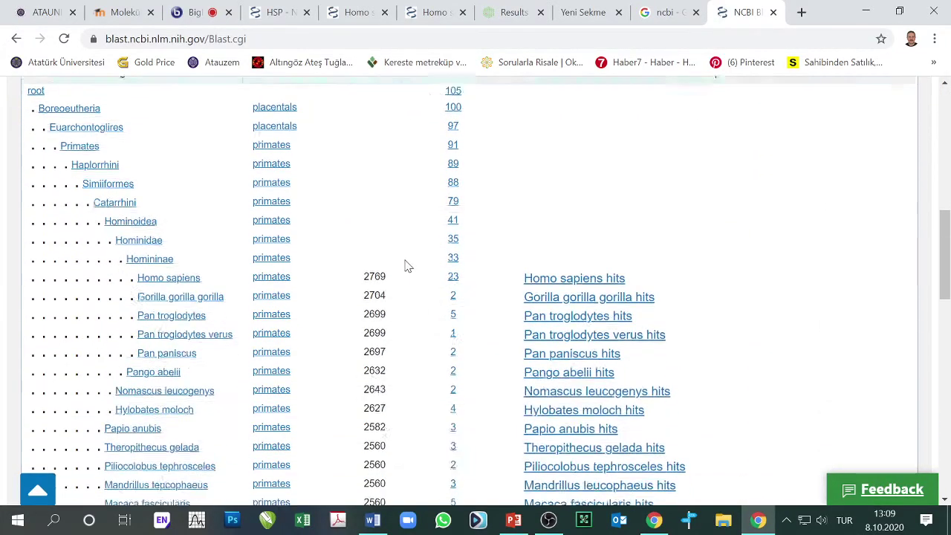
{"action": "scroll", "coordinate": [461, 279], "scroll_direction": "down", "scroll_amount": 12}
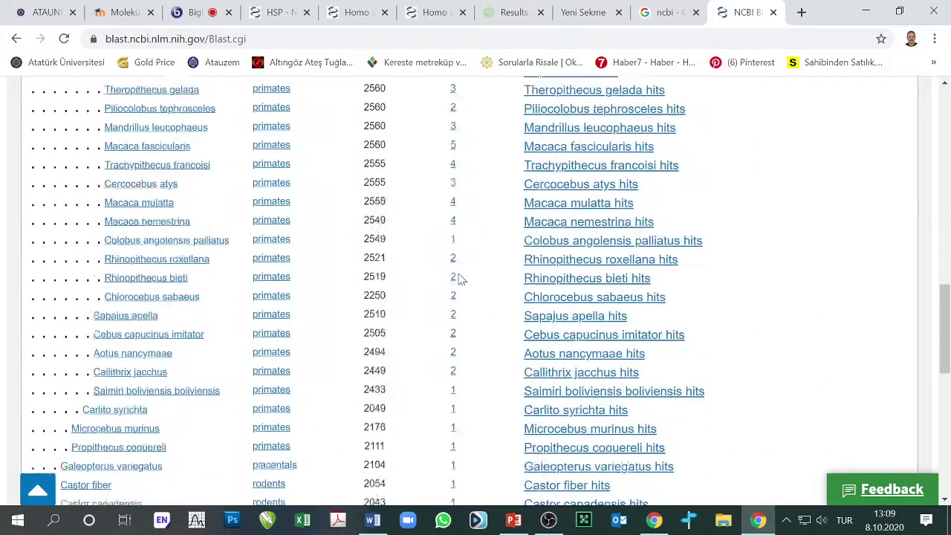
{"action": "scroll", "coordinate": [457, 280], "scroll_direction": "up", "scroll_amount": 16}
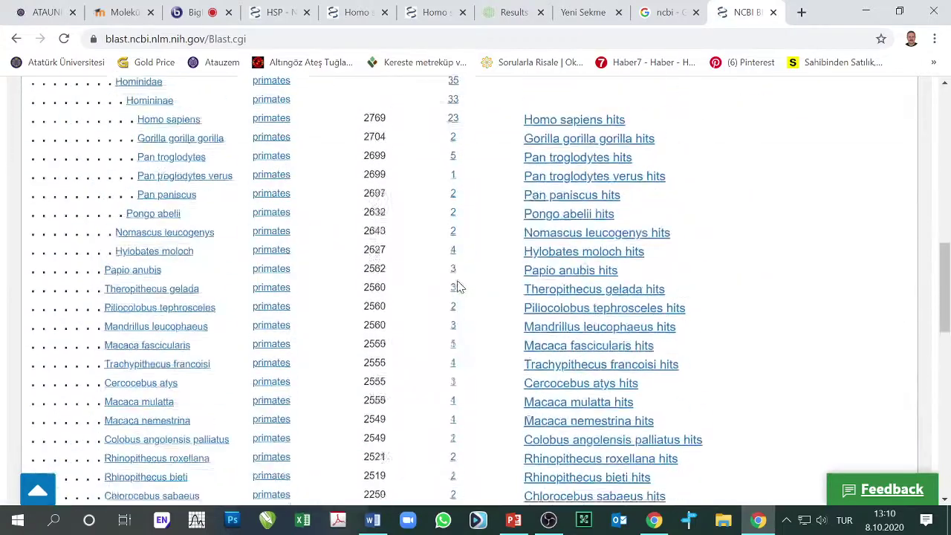
{"action": "scroll", "coordinate": [456, 282], "scroll_direction": "down", "scroll_amount": 1}
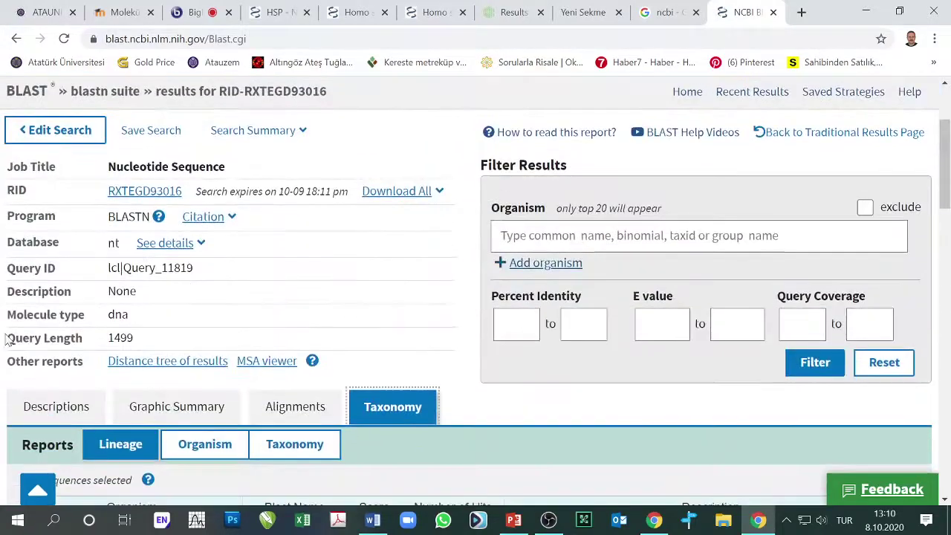
Step: Open the Descriptions list and review the hits down to the predicted primate sequences, returning to the top hit NM_005348.4
{"action": "left_click", "coordinate": [63, 415]}
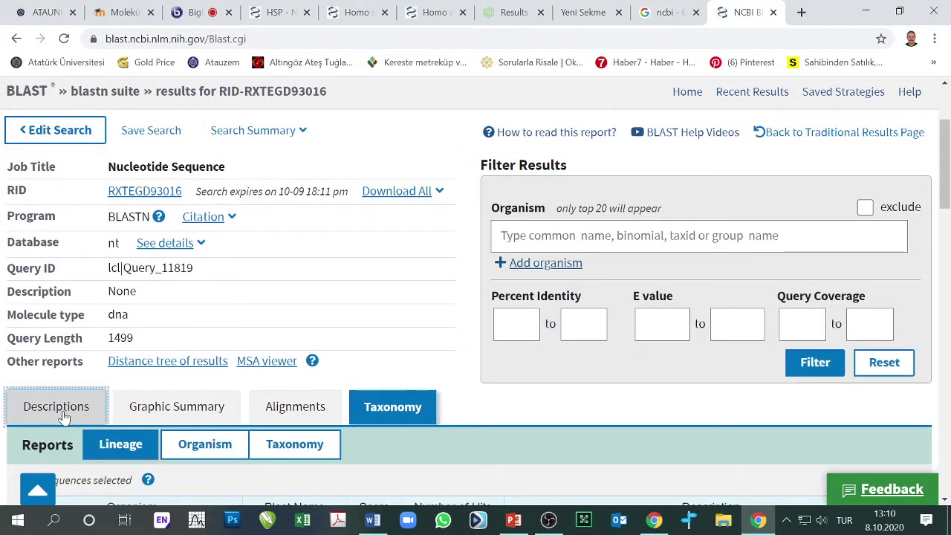
{"action": "scroll", "coordinate": [228, 349], "scroll_direction": "down", "scroll_amount": 10}
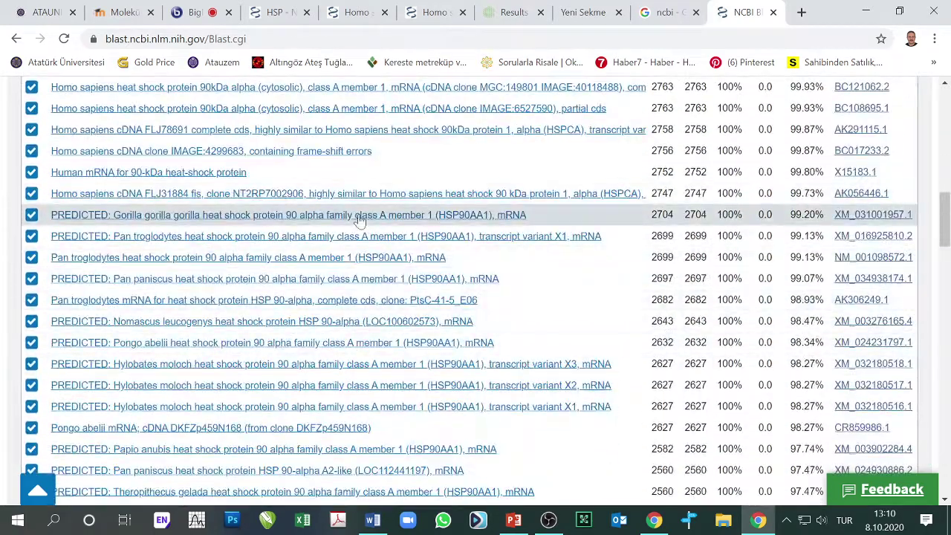
{"action": "scroll", "coordinate": [362, 225], "scroll_direction": "up", "scroll_amount": 2}
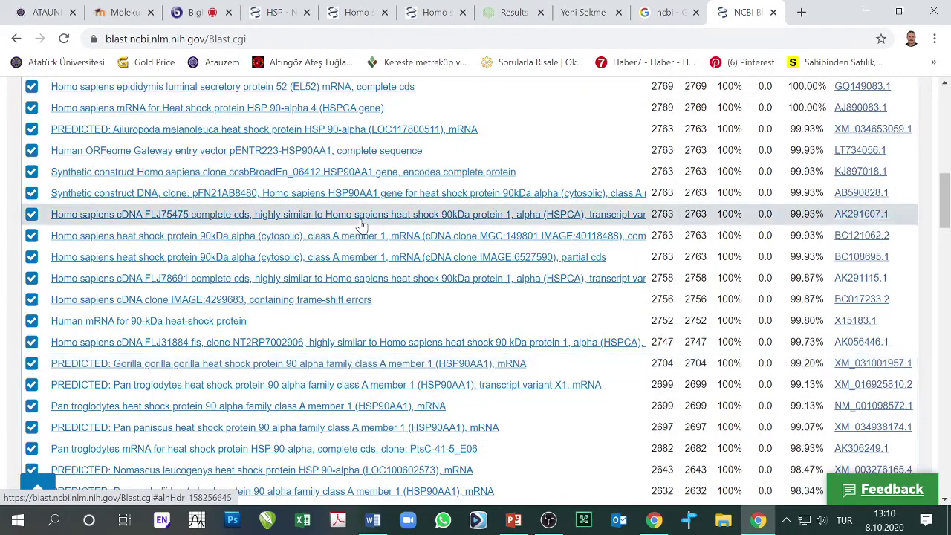
{"action": "scroll", "coordinate": [362, 225], "scroll_direction": "up", "scroll_amount": 3}
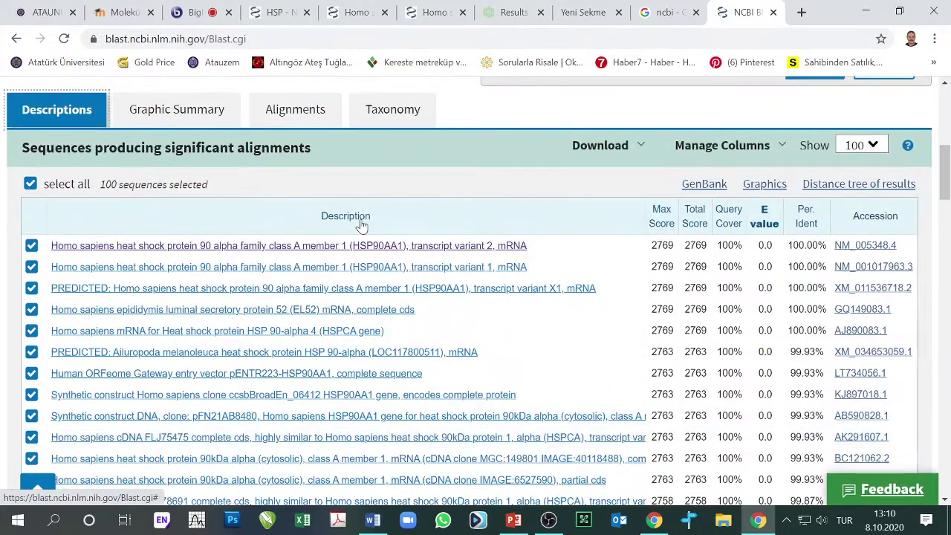
Step: Limit the list of sequences producing significant alignments to 10 entries and look over the shortened list
{"action": "left_click", "coordinate": [873, 145]}
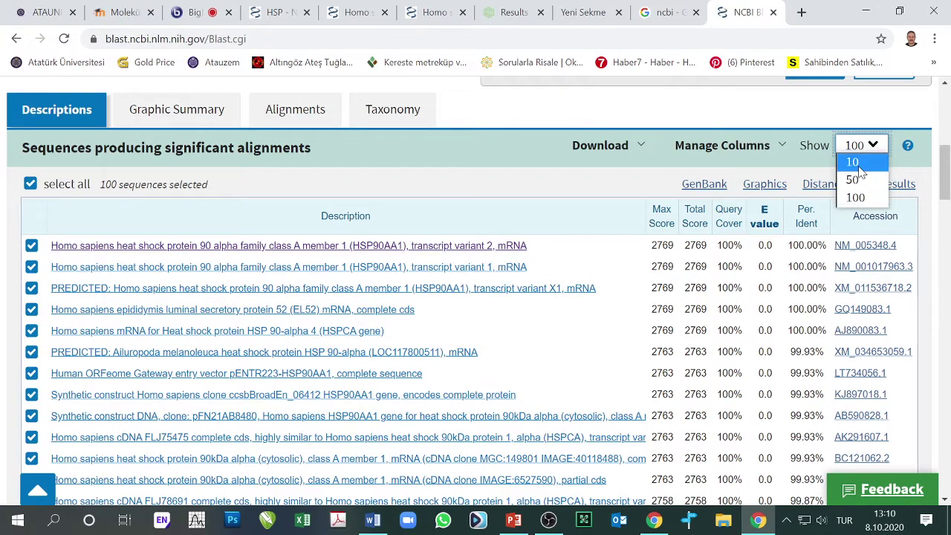
{"action": "left_click", "coordinate": [852, 162]}
{"action": "scroll", "coordinate": [690, 314], "scroll_direction": "down", "scroll_amount": 10}
{"action": "scroll", "coordinate": [865, 300], "scroll_direction": "up", "scroll_amount": 6}
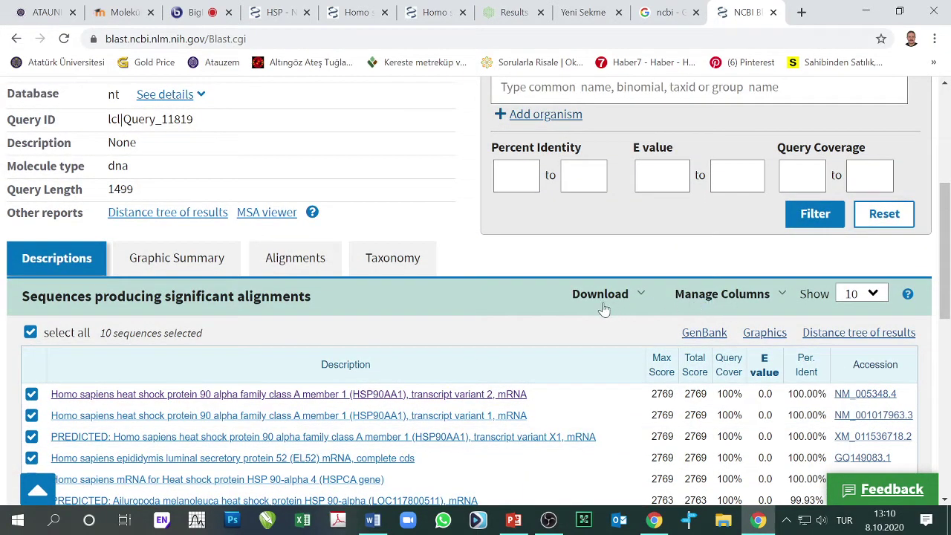
Step: View the download format options for the 10 selected sequences and close them without choosing a format
{"action": "left_click", "coordinate": [641, 296]}
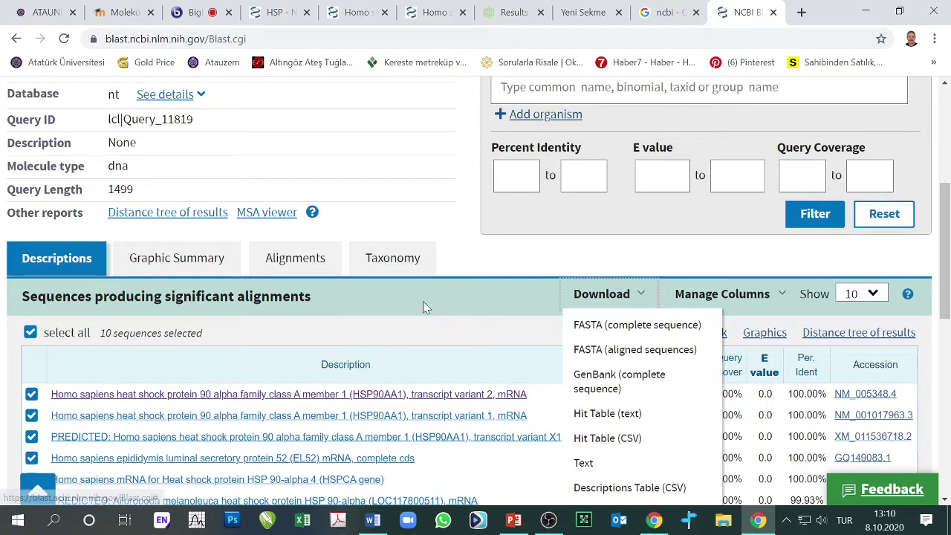
{"action": "left_click", "coordinate": [481, 264]}
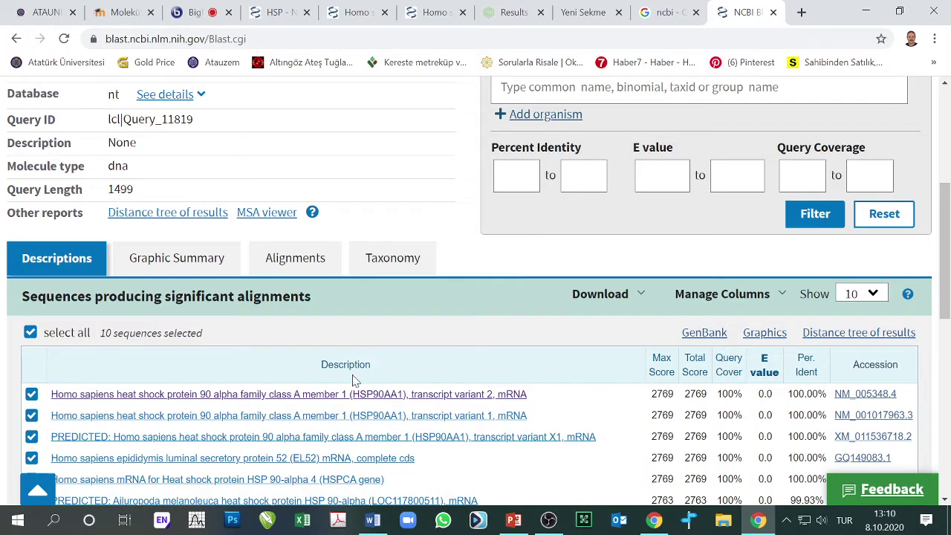
{"action": "scroll", "coordinate": [355, 352], "scroll_direction": "up", "scroll_amount": 5}
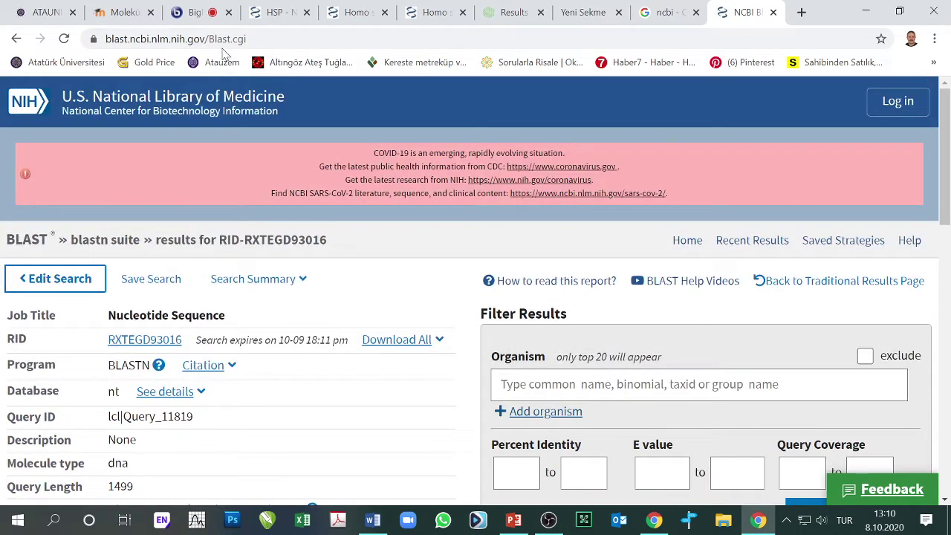
Step: Return to the HSP nucleotide search results and review the hits down to the HSP 90-alpha 4 and HSP 90-alpha 2 mRNA entries
{"action": "left_click", "coordinate": [271, 14]}
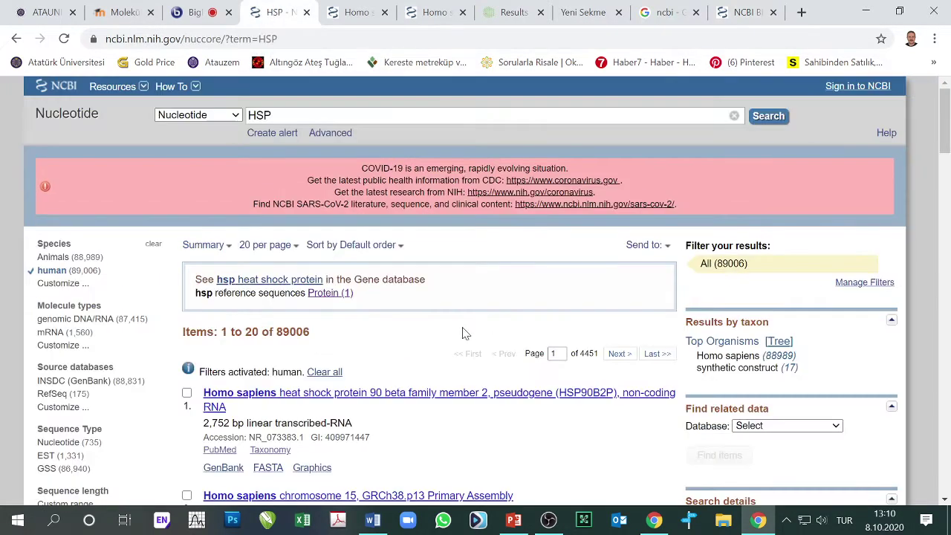
{"action": "scroll", "coordinate": [453, 330], "scroll_direction": "down", "scroll_amount": 5}
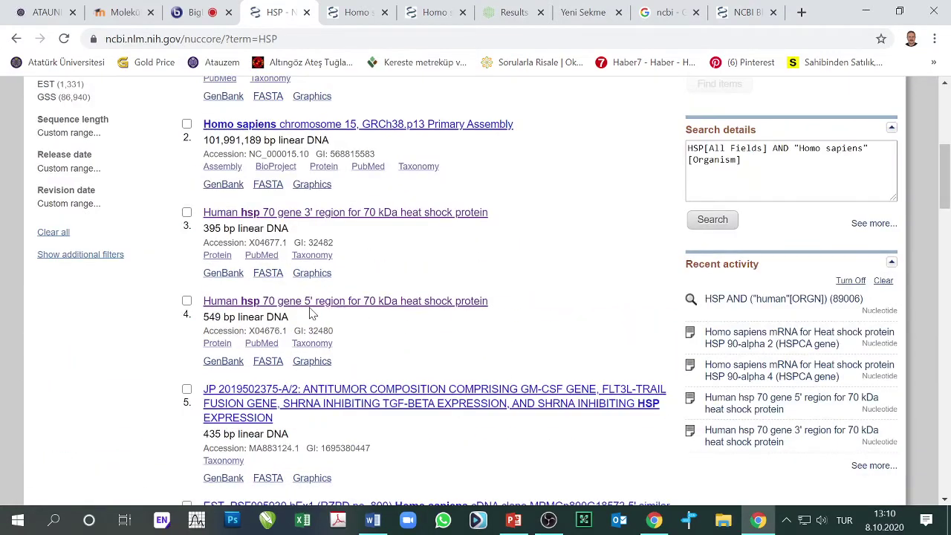
{"action": "scroll", "coordinate": [435, 319], "scroll_direction": "down", "scroll_amount": 13}
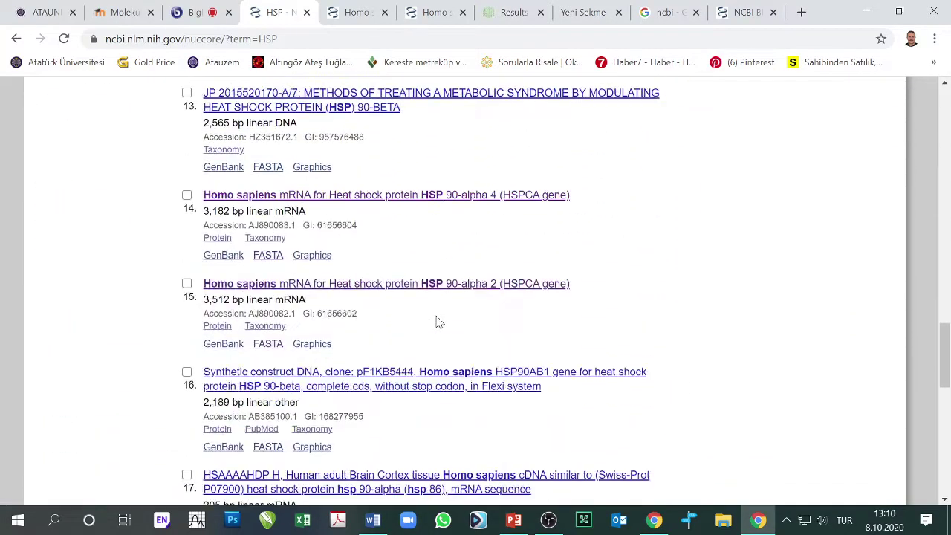
{"action": "scroll", "coordinate": [438, 322], "scroll_direction": "down", "scroll_amount": 3}
{"action": "scroll", "coordinate": [436, 322], "scroll_direction": "up", "scroll_amount": 3}
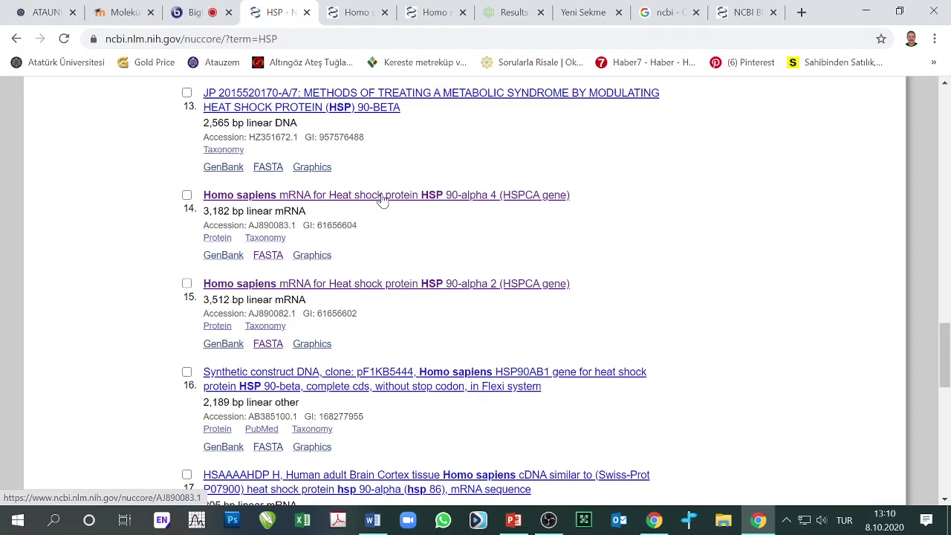
Step: Go from the FASTA view of HSP 90-alpha 4 (AJ890083.1) back to its GenBank record and read down to the features table
{"action": "left_click", "coordinate": [362, 18]}
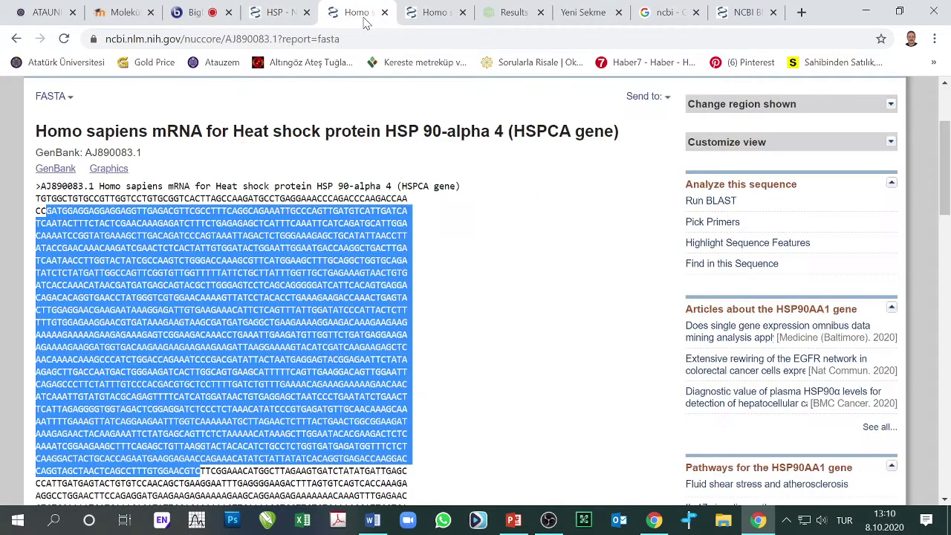
{"action": "key", "text": "alt+Left"}
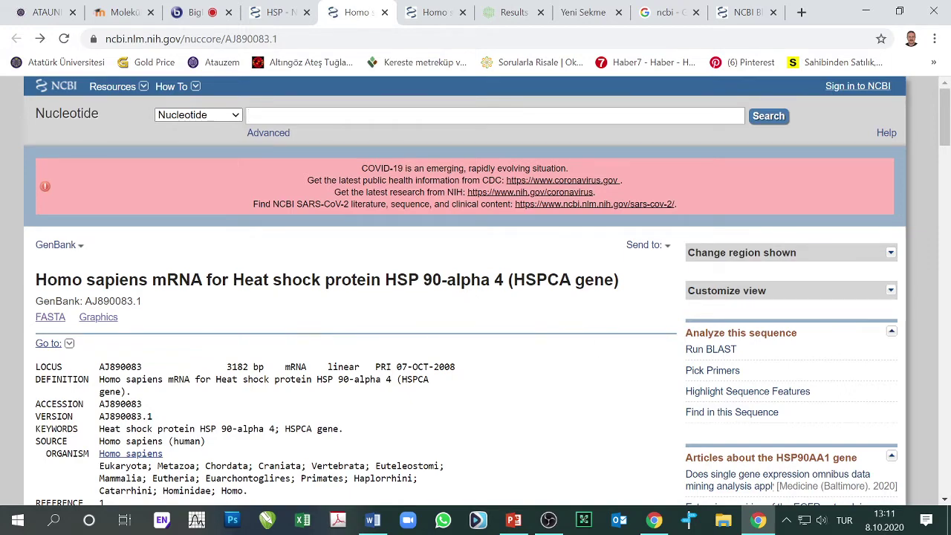
{"action": "scroll", "coordinate": [490, 298], "scroll_direction": "down", "scroll_amount": 10}
{"action": "scroll", "coordinate": [490, 294], "scroll_direction": "up", "scroll_amount": 5}
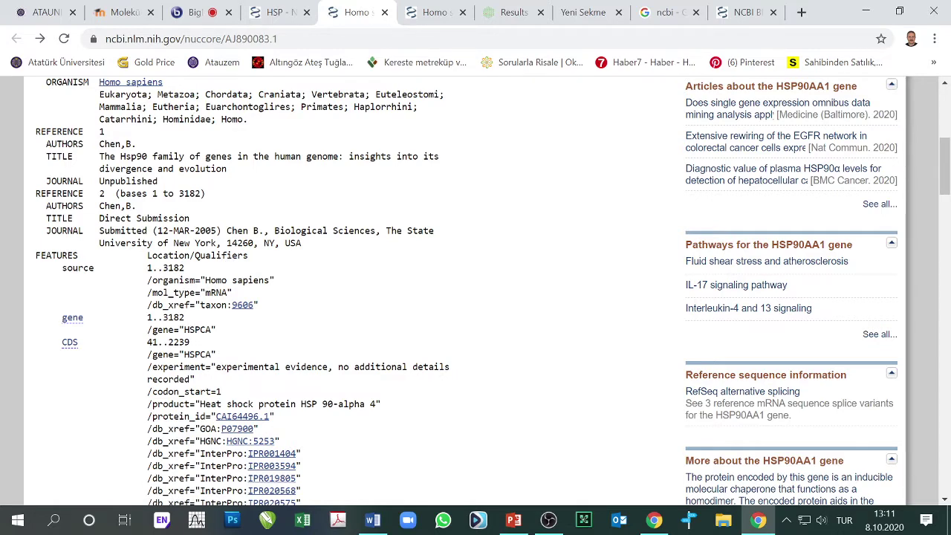
Step: Highlight the CDS feature of the AJ890083.1 record and inspect where the coding region starts and ends in the ORIGIN sequence
{"action": "left_click", "coordinate": [71, 346]}
{"action": "scroll", "coordinate": [446, 264], "scroll_direction": "down", "scroll_amount": 5}
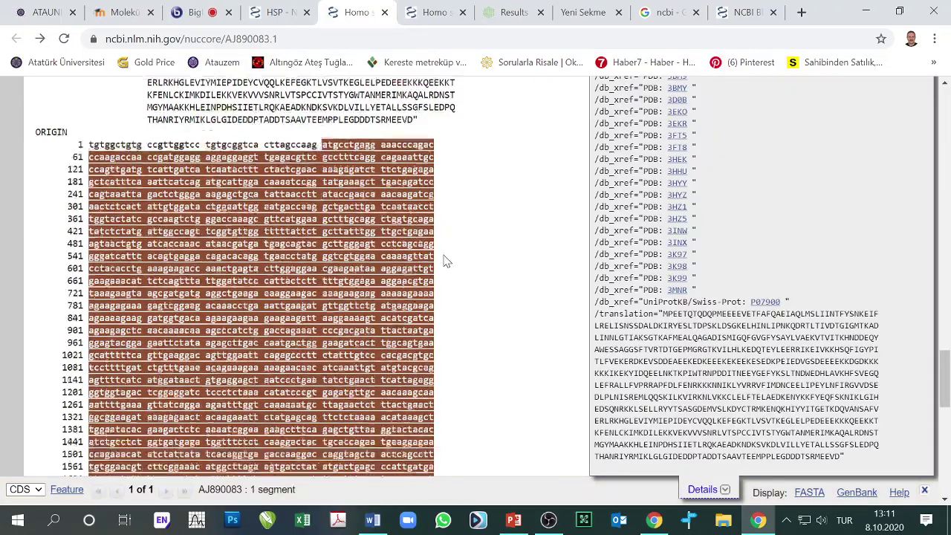
{"action": "scroll", "coordinate": [446, 277], "scroll_direction": "down", "scroll_amount": 3}
{"action": "scroll", "coordinate": [431, 286], "scroll_direction": "up", "scroll_amount": 4}
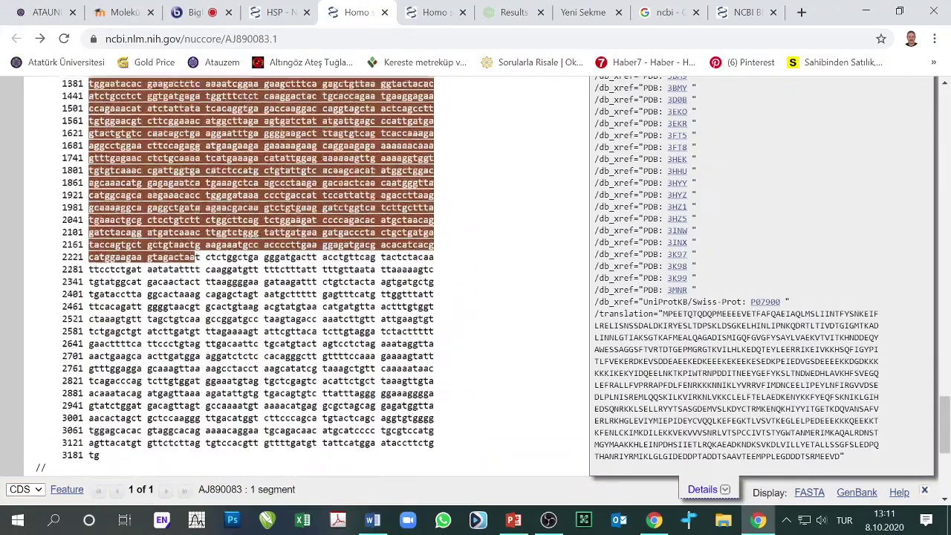
{"action": "scroll", "coordinate": [260, 277], "scroll_direction": "up", "scroll_amount": 5}
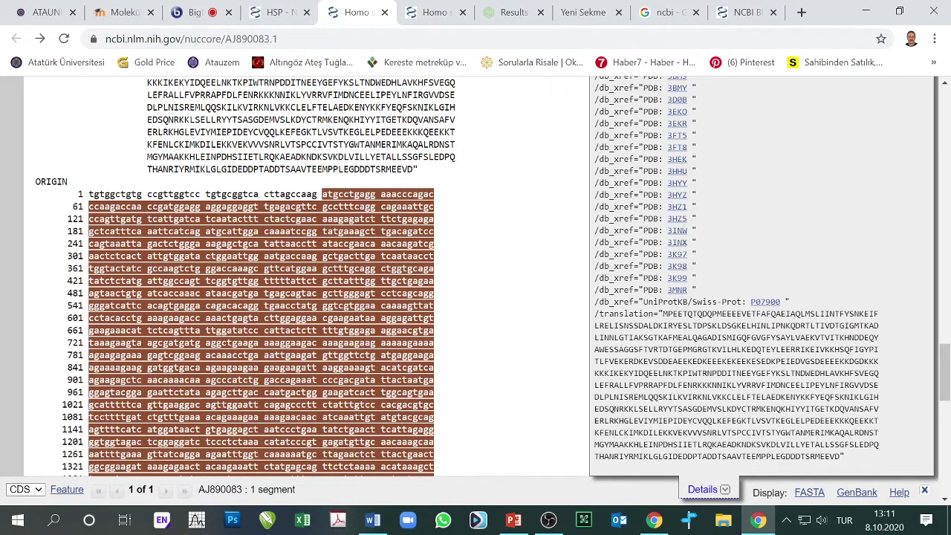
{"action": "scroll", "coordinate": [260, 277], "scroll_direction": "down", "scroll_amount": 4}
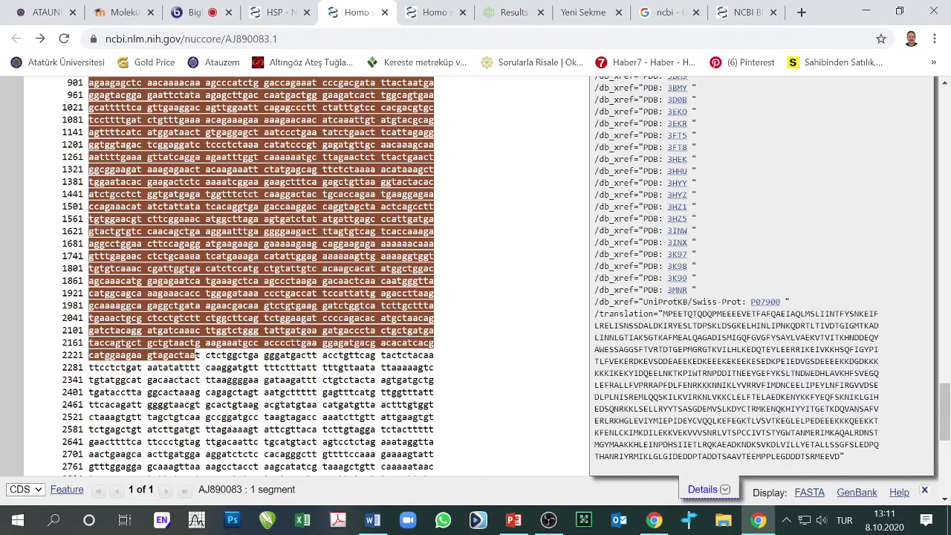
Step: Select the full amino acid translation in the CDS details and review the record from the CDS location down to the highlighted sequence
{"action": "left_click_drag", "start_coordinate": [663, 313], "coordinate": [840, 457]}
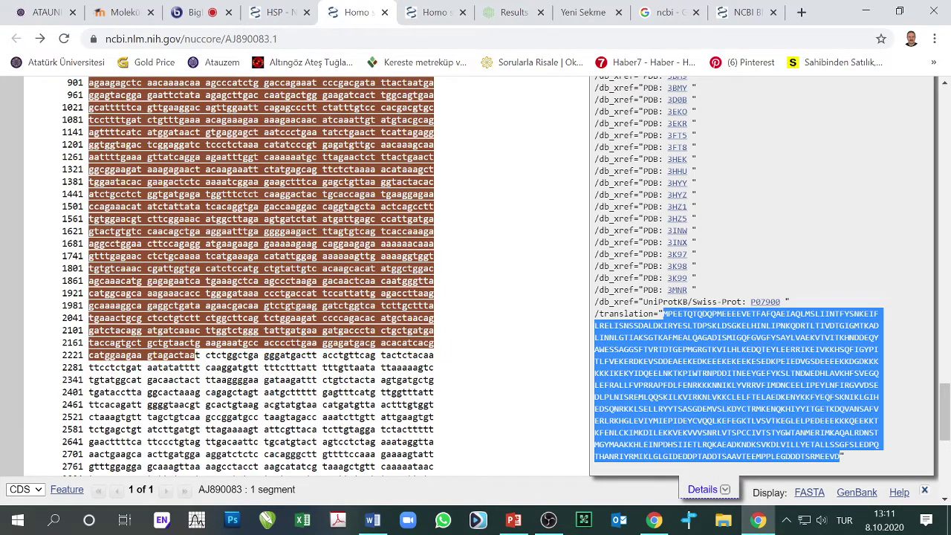
{"action": "scroll", "coordinate": [288, 159], "scroll_direction": "up", "scroll_amount": 3}
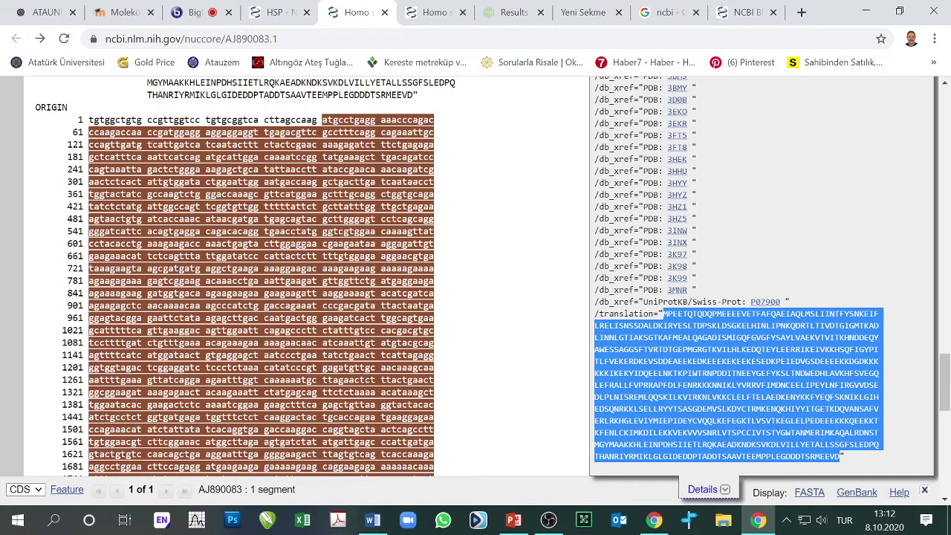
{"action": "scroll", "coordinate": [273, 275], "scroll_direction": "up", "scroll_amount": 10}
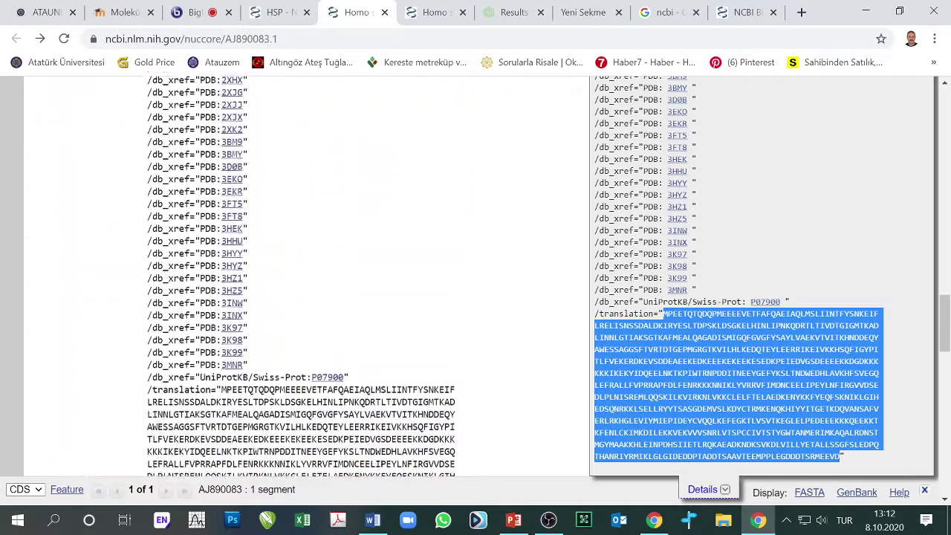
{"action": "scroll", "coordinate": [297, 275], "scroll_direction": "up", "scroll_amount": 10}
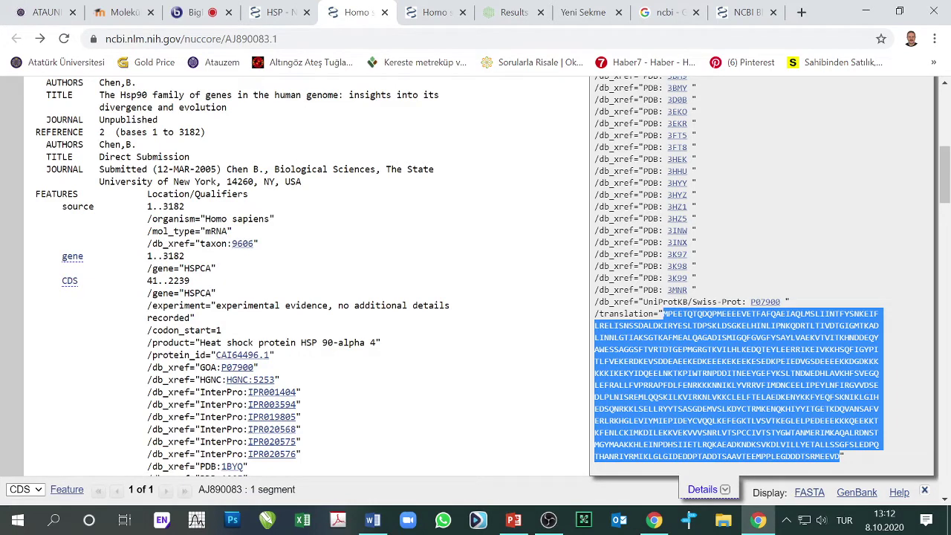
{"action": "scroll", "coordinate": [476, 312], "scroll_direction": "down", "scroll_amount": 10}
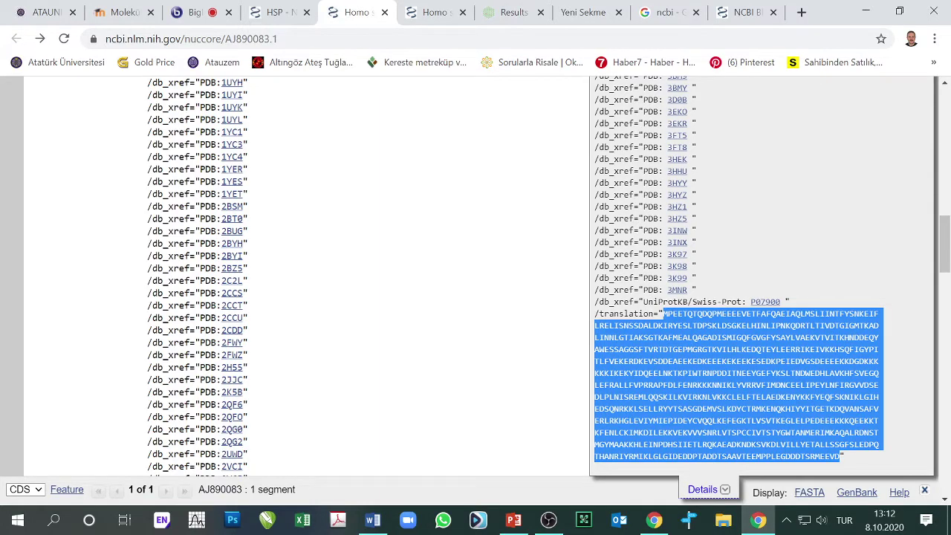
{"action": "scroll", "coordinate": [276, 336], "scroll_direction": "down", "scroll_amount": 1}
{"action": "scroll", "coordinate": [276, 336], "scroll_direction": "down", "scroll_amount": 20}
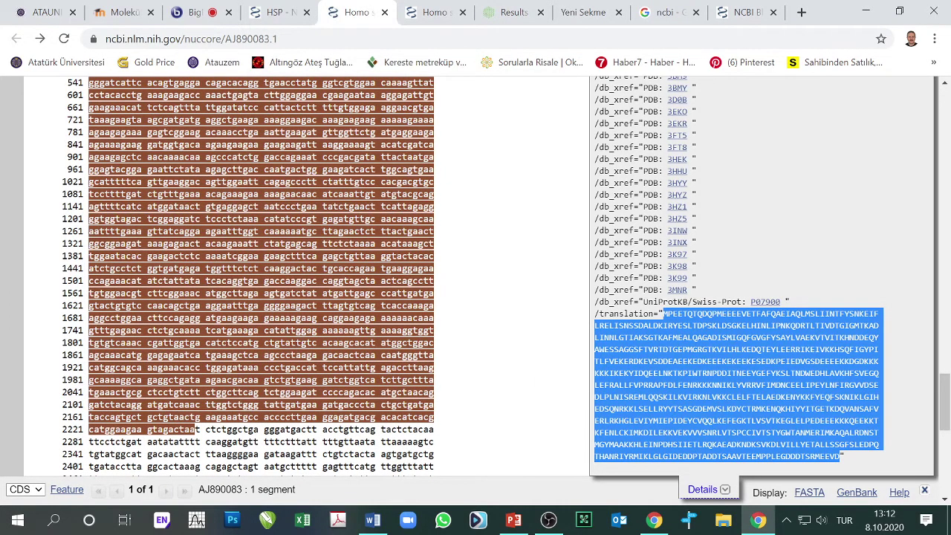
Step: Examine the highlighted coding region against the unhighlighted bases before and after it in the ORIGIN sequence
{"action": "scroll", "coordinate": [276, 336], "scroll_direction": "up", "scroll_amount": 4}
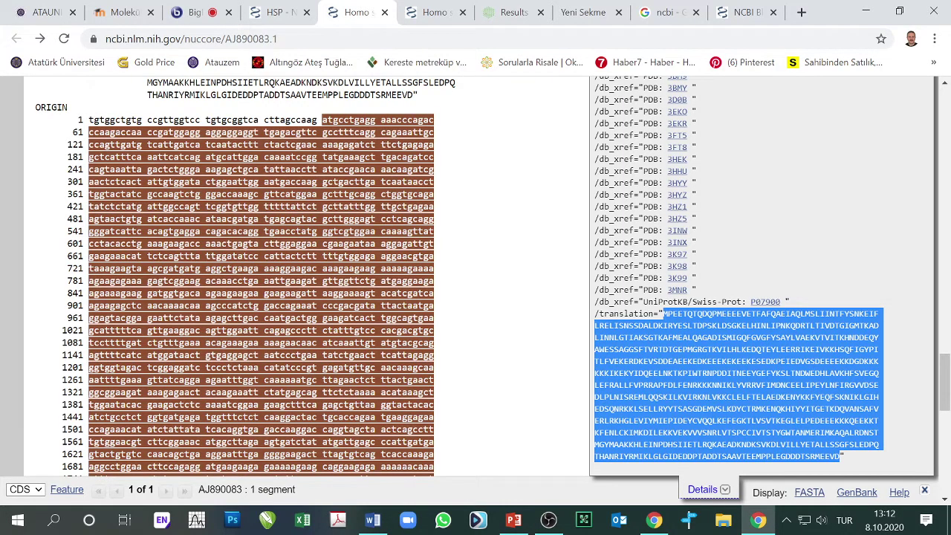
{"action": "scroll", "coordinate": [253, 275], "scroll_direction": "down", "scroll_amount": 5}
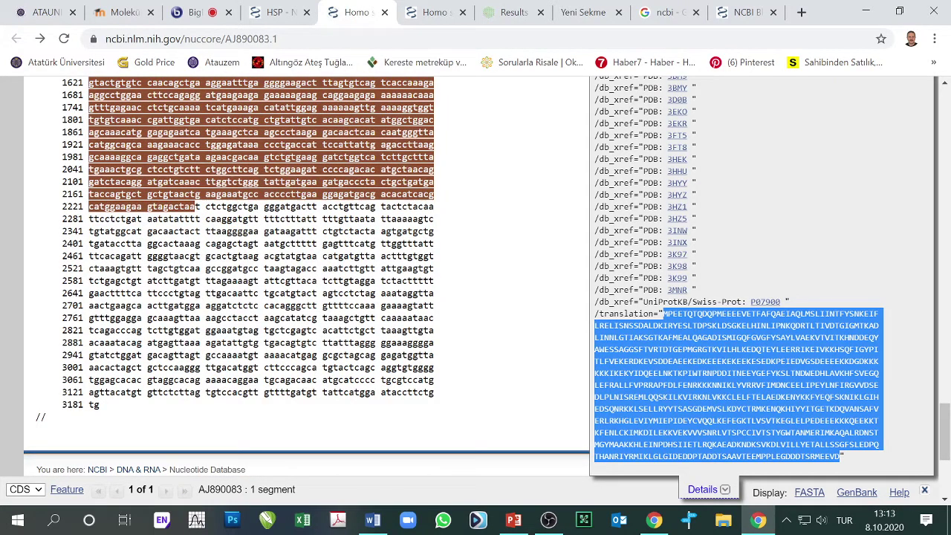
{"action": "scroll", "coordinate": [253, 275], "scroll_direction": "up", "scroll_amount": 5}
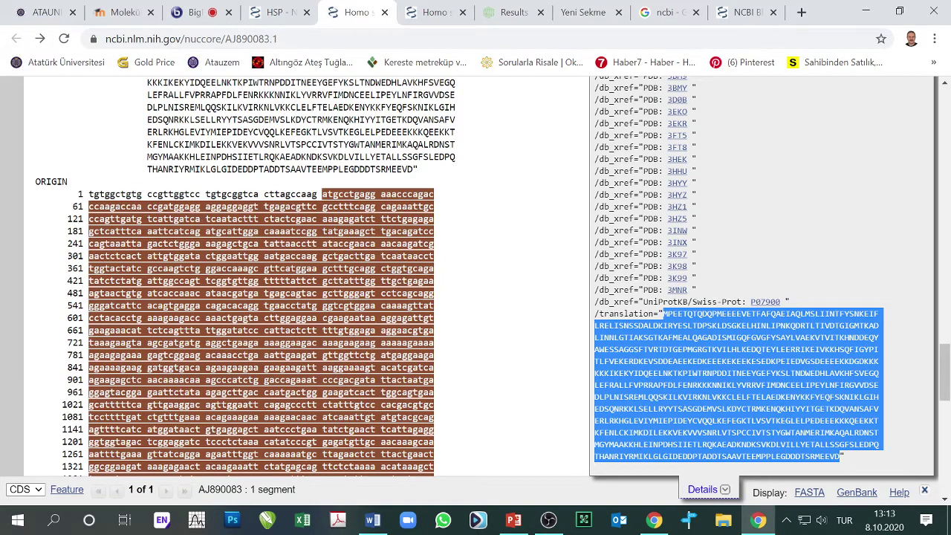
{"action": "scroll", "coordinate": [185, 357], "scroll_direction": "down", "scroll_amount": 10}
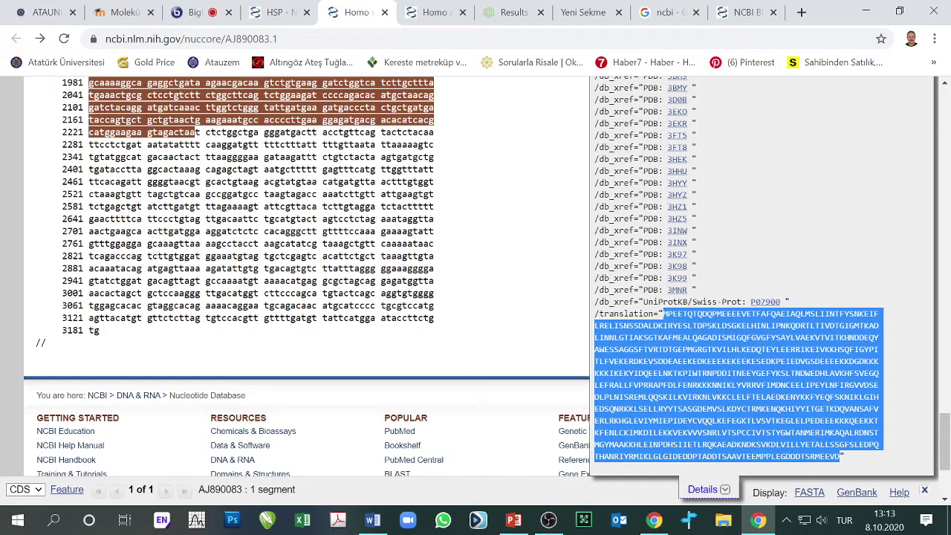
{"action": "scroll", "coordinate": [294, 255], "scroll_direction": "up", "scroll_amount": 8}
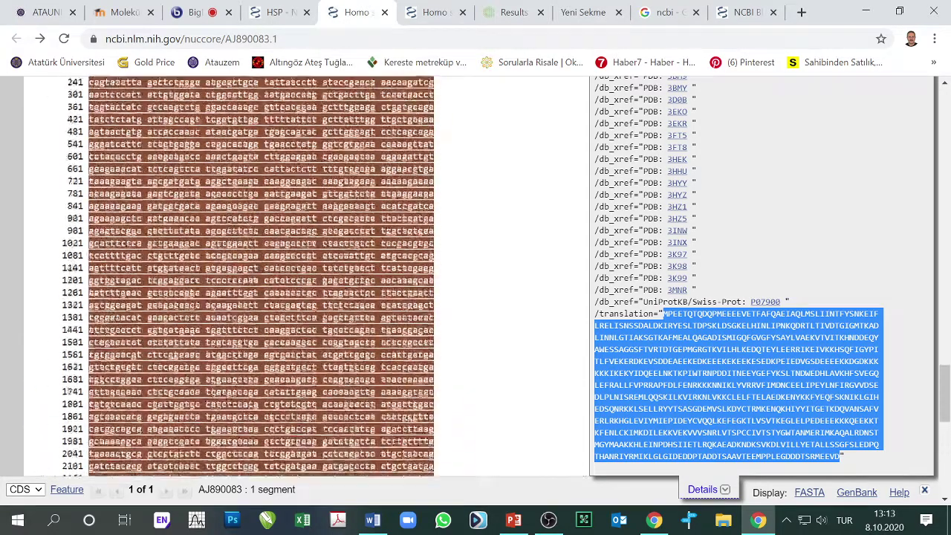
{"action": "scroll", "coordinate": [294, 255], "scroll_direction": "down", "scroll_amount": 3}
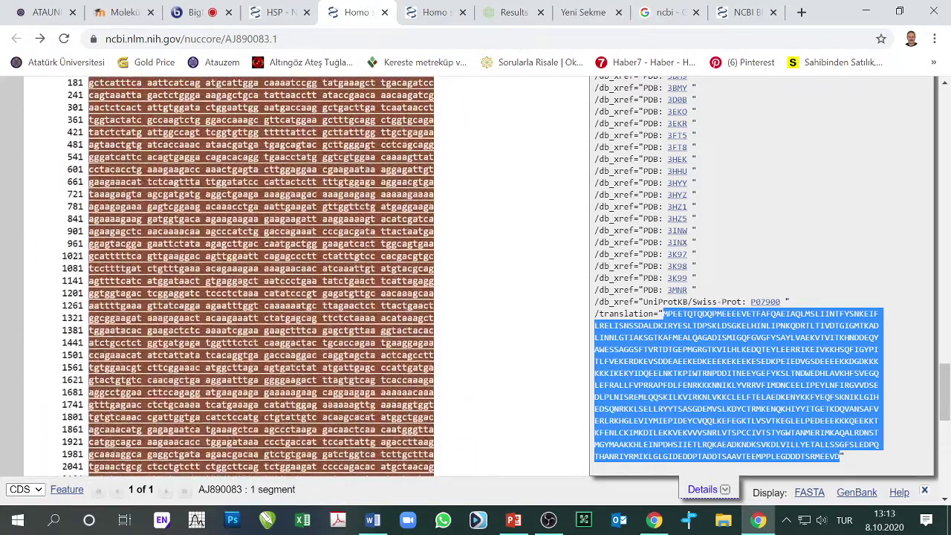
{"action": "scroll", "coordinate": [294, 255], "scroll_direction": "up", "scroll_amount": 3}
{"action": "scroll", "coordinate": [293, 255], "scroll_direction": "down", "scroll_amount": 3}
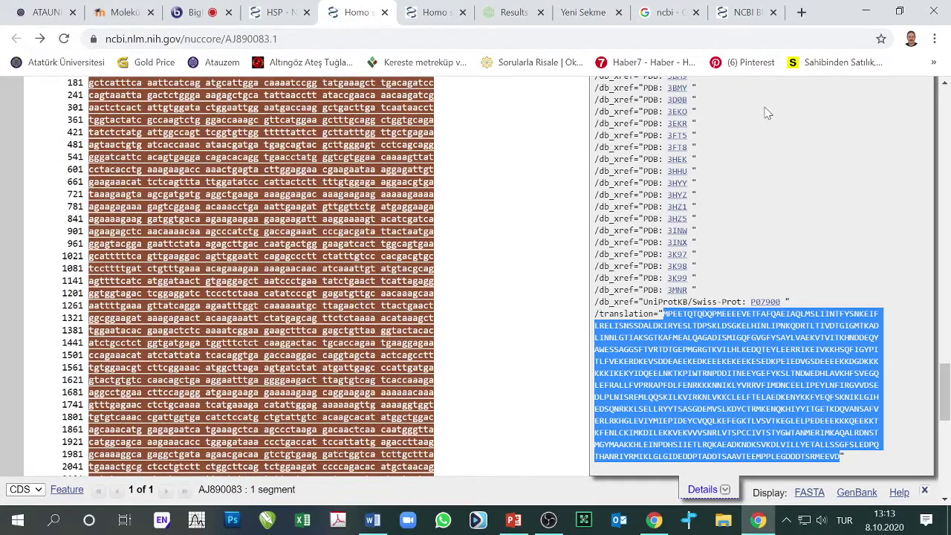
Step: Search Google for mRNA in a new browser tab and show the image results
{"action": "left_click", "coordinate": [801, 11]}
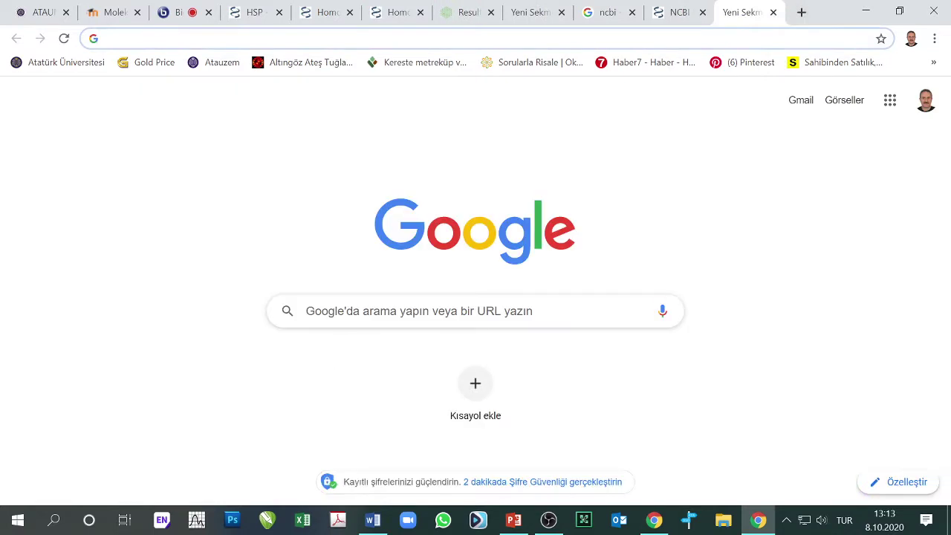
{"action": "left_click", "coordinate": [346, 316]}
{"action": "type", "text": "m"}
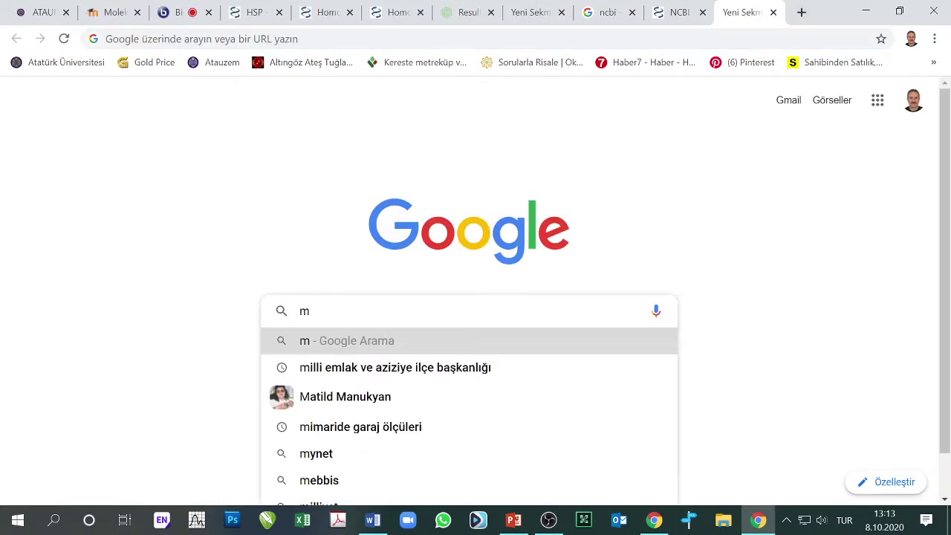
{"action": "type", "text": "RNA"}
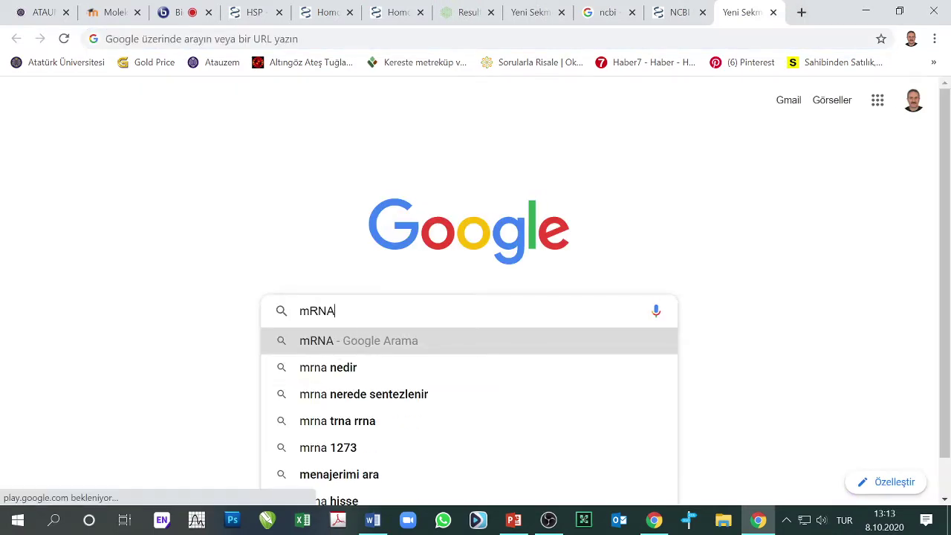
{"action": "key", "text": "Return"}
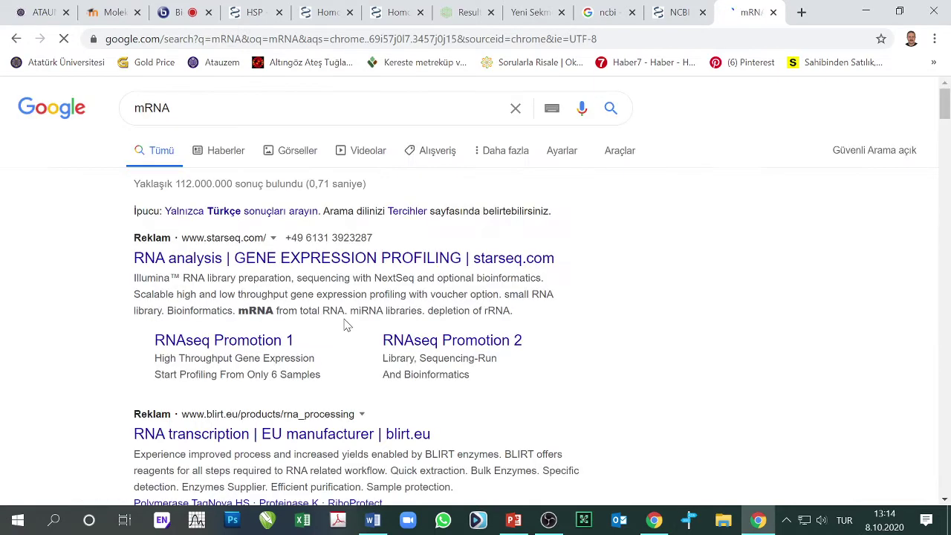
{"action": "left_click", "coordinate": [284, 152]}
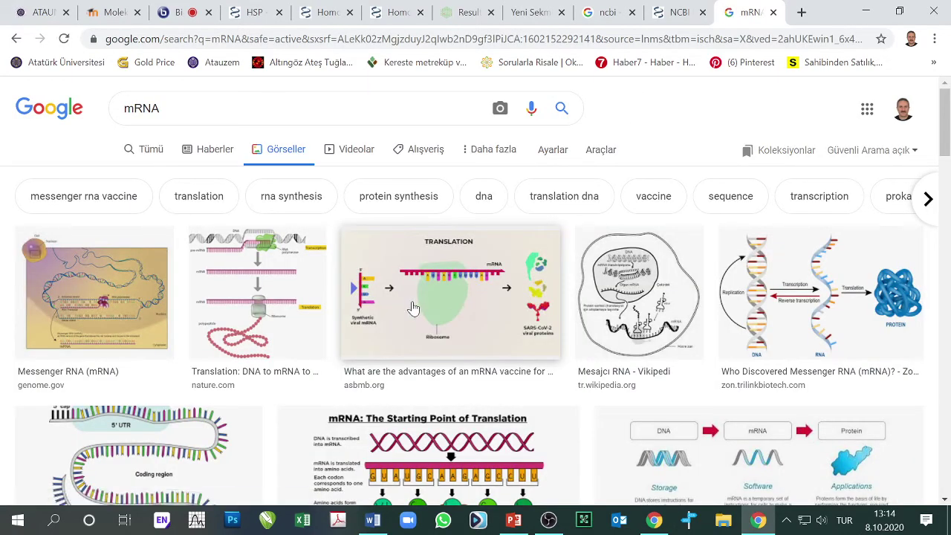
Step: Enlarge the mRNA diagram showing the 5' UTR, coding region, 3' UTR and poly(A) tail, and browse the further image results
{"action": "scroll", "coordinate": [455, 327], "scroll_direction": "down", "scroll_amount": 1}
{"action": "scroll", "coordinate": [453, 327], "scroll_direction": "down", "scroll_amount": 3}
{"action": "scroll", "coordinate": [451, 325], "scroll_direction": "down", "scroll_amount": 2}
{"action": "scroll", "coordinate": [446, 327], "scroll_direction": "up", "scroll_amount": 2}
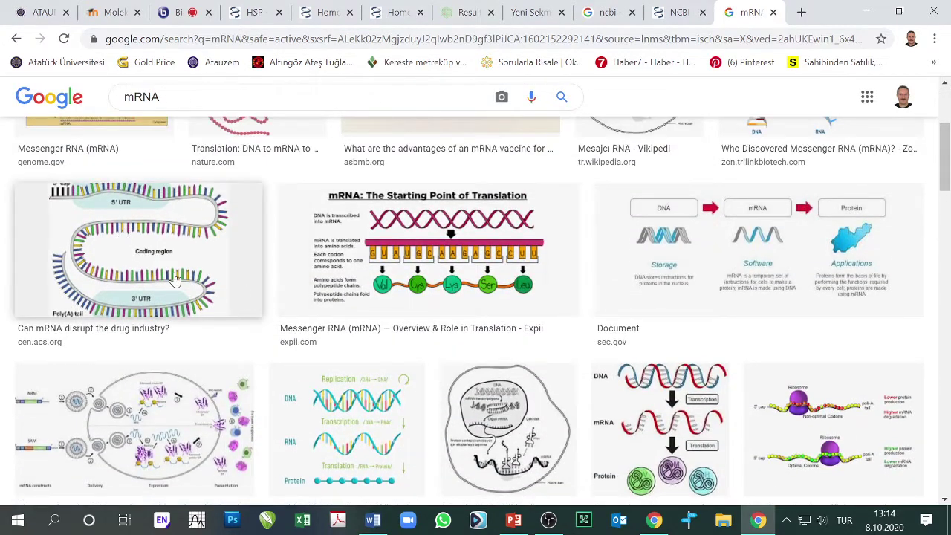
{"action": "scroll", "coordinate": [208, 288], "scroll_direction": "down", "scroll_amount": 1}
{"action": "left_click", "coordinate": [187, 198]}
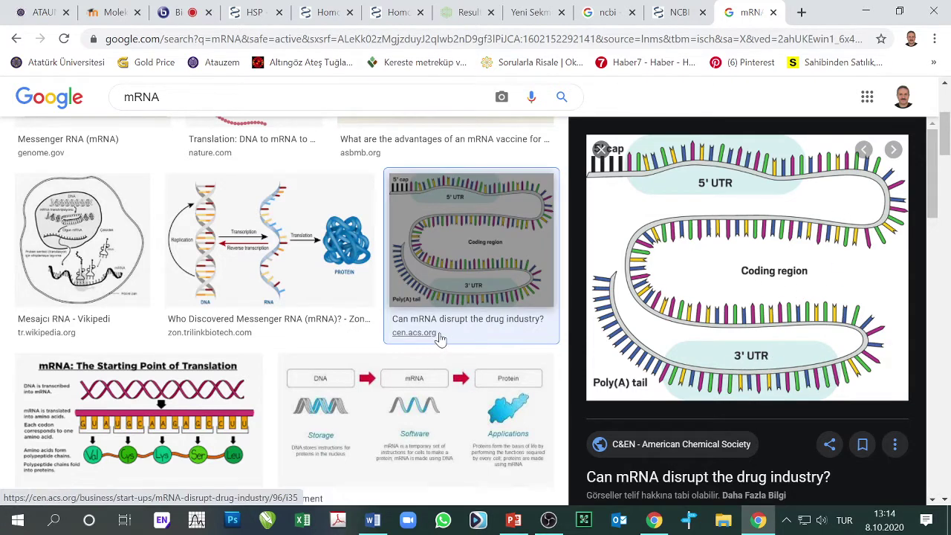
{"action": "scroll", "coordinate": [437, 343], "scroll_direction": "down", "scroll_amount": 2}
{"action": "scroll", "coordinate": [437, 343], "scroll_direction": "down", "scroll_amount": 3}
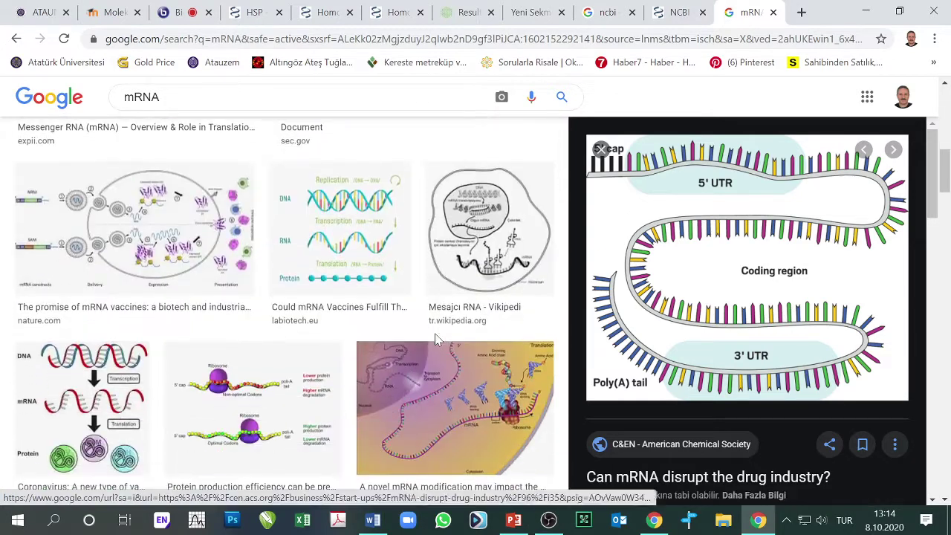
Step: Enlarge the RiboPro mRNA diagram showing the 5'Cap, UTRs, coding sequence and poly-A-tail, and try to open its source page
{"action": "left_click", "coordinate": [601, 153]}
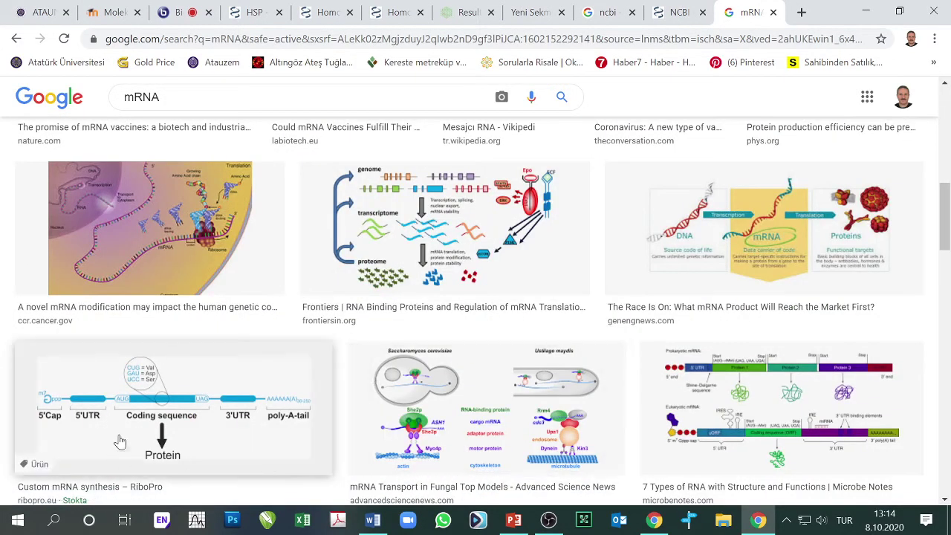
{"action": "left_click", "coordinate": [156, 416]}
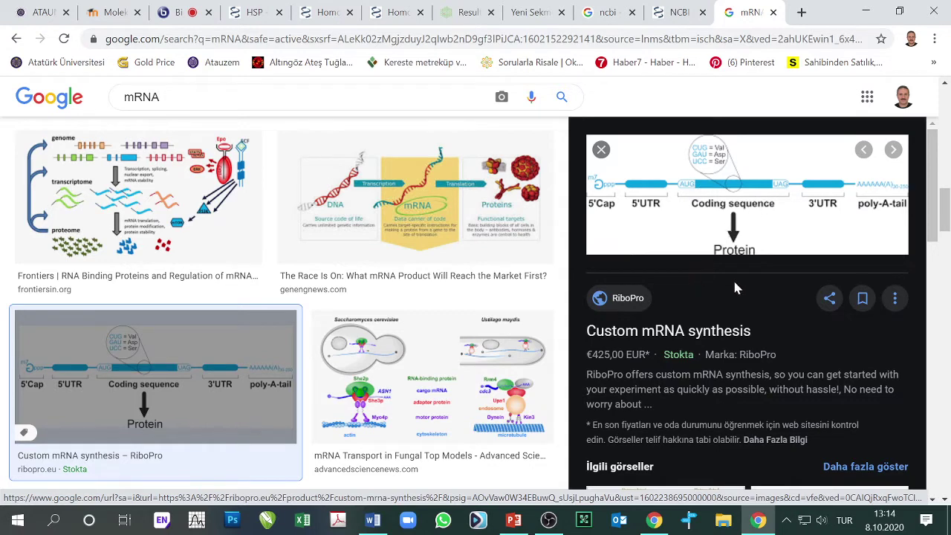
{"action": "left_click", "coordinate": [778, 217]}
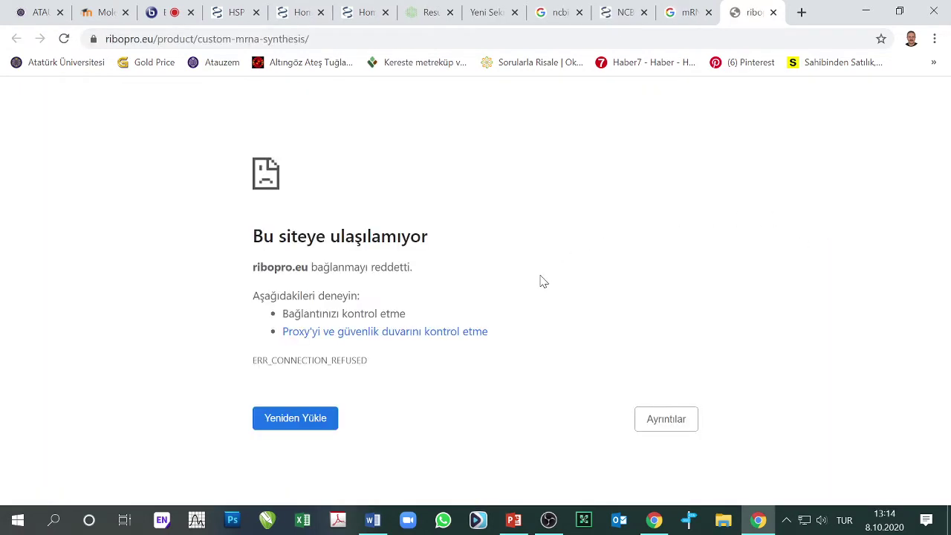
{"action": "left_click", "coordinate": [685, 12]}
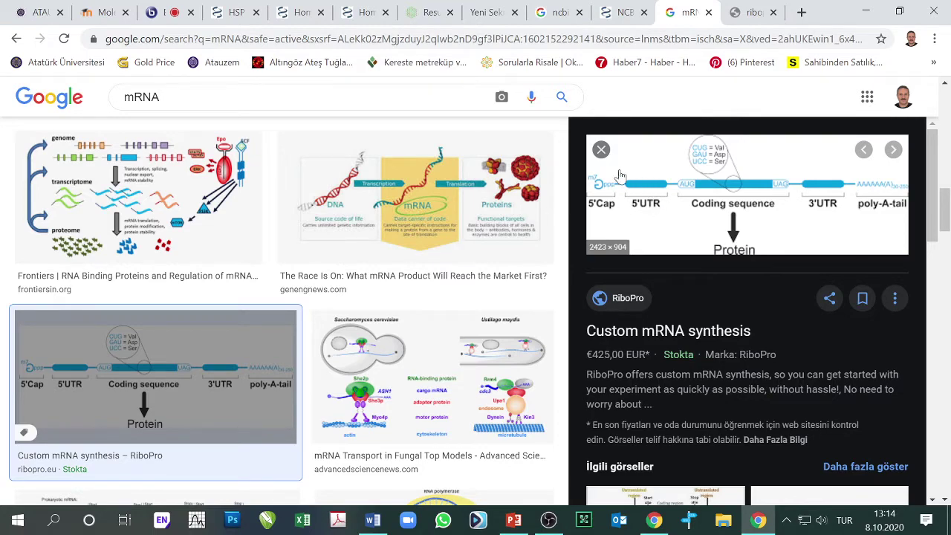
Step: Return to GenBank record AJ890083.1 and review it from the start of the highlighted ORIGIN sequence up to the CDS location
{"action": "left_click", "coordinate": [228, 13]}
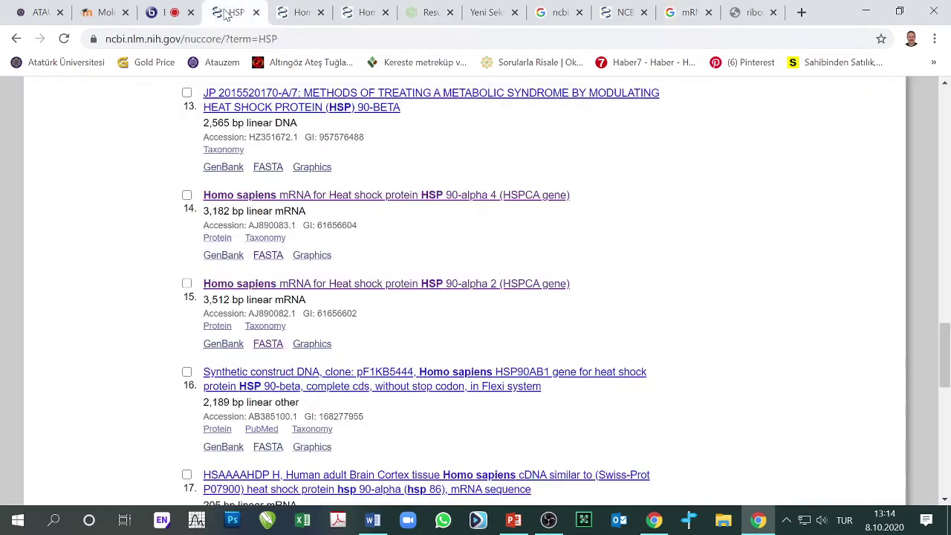
{"action": "left_click", "coordinate": [296, 15]}
{"action": "scroll", "coordinate": [260, 275], "scroll_direction": "up", "scroll_amount": 3}
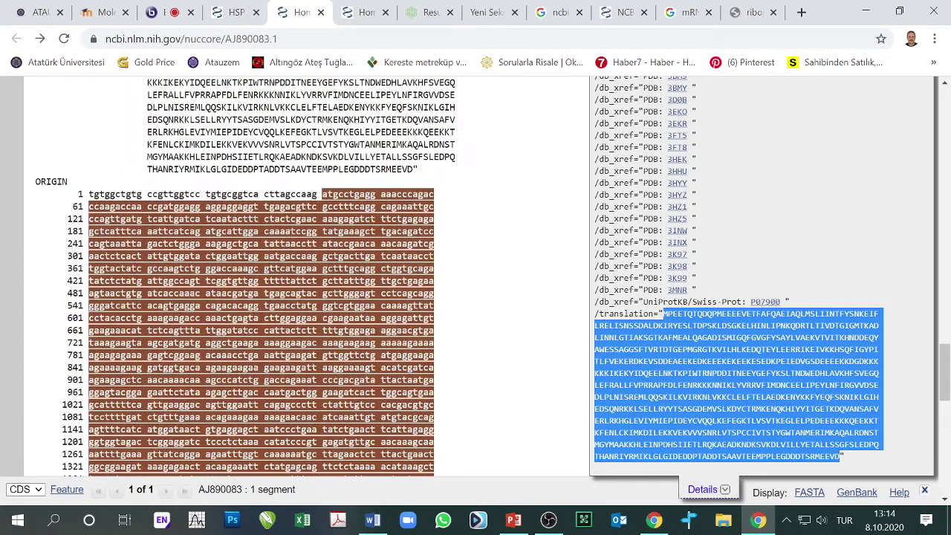
{"action": "left_click", "coordinate": [746, 12]}
{"action": "left_click", "coordinate": [675, 15]}
{"action": "scroll", "coordinate": [259, 286], "scroll_direction": "down", "scroll_amount": 2}
{"action": "scroll", "coordinate": [260, 286], "scroll_direction": "up", "scroll_amount": 9}
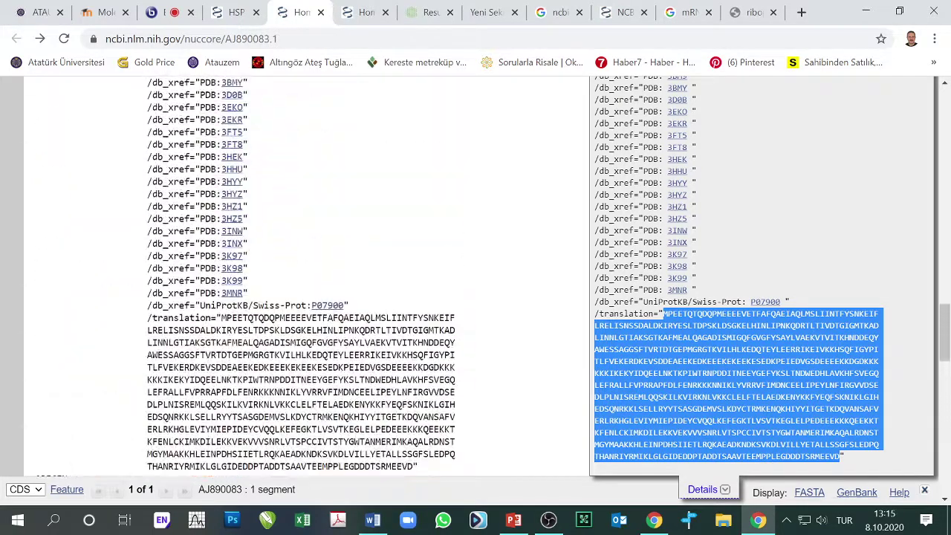
{"action": "scroll", "coordinate": [260, 286], "scroll_direction": "up", "scroll_amount": 10}
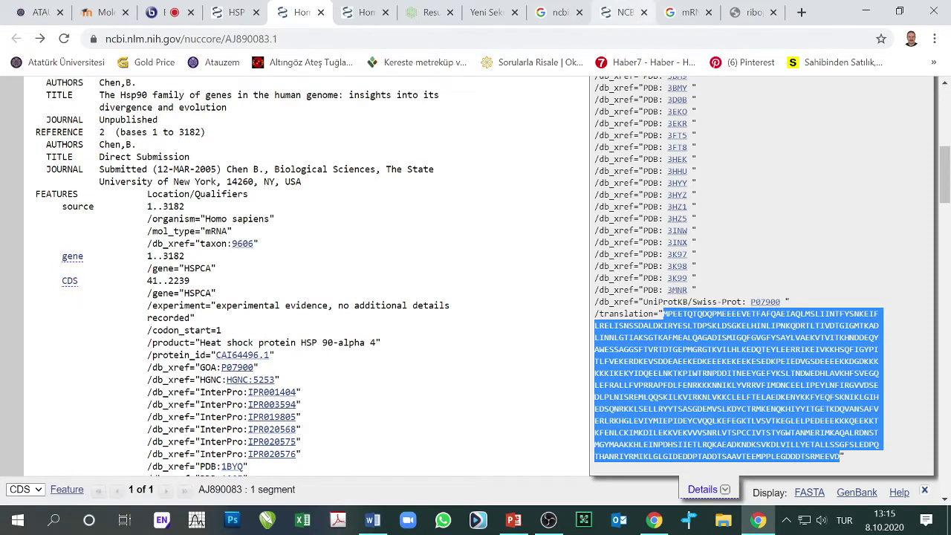
Step: Close the ribopro.eu page and view the labelled mRNA diagram in the image results again
{"action": "left_click", "coordinate": [773, 12]}
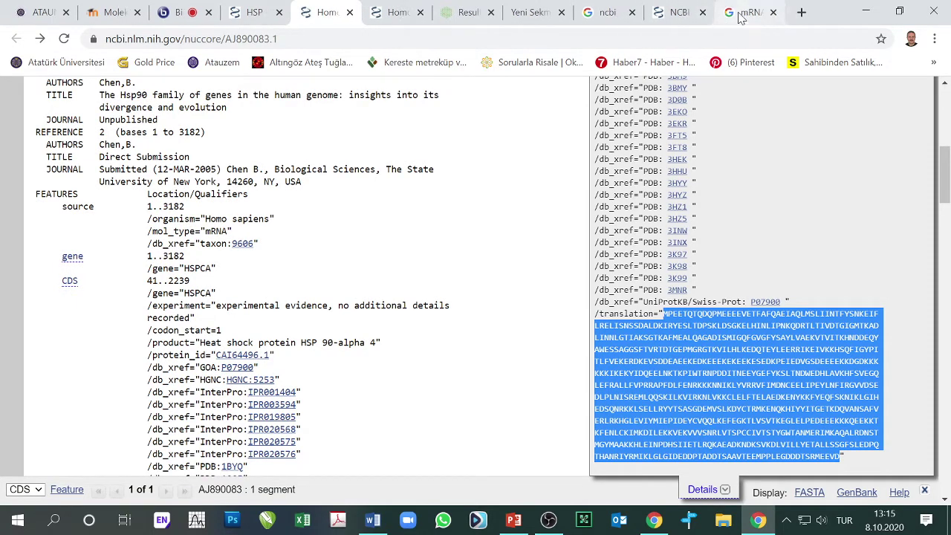
{"action": "left_click", "coordinate": [768, 18]}
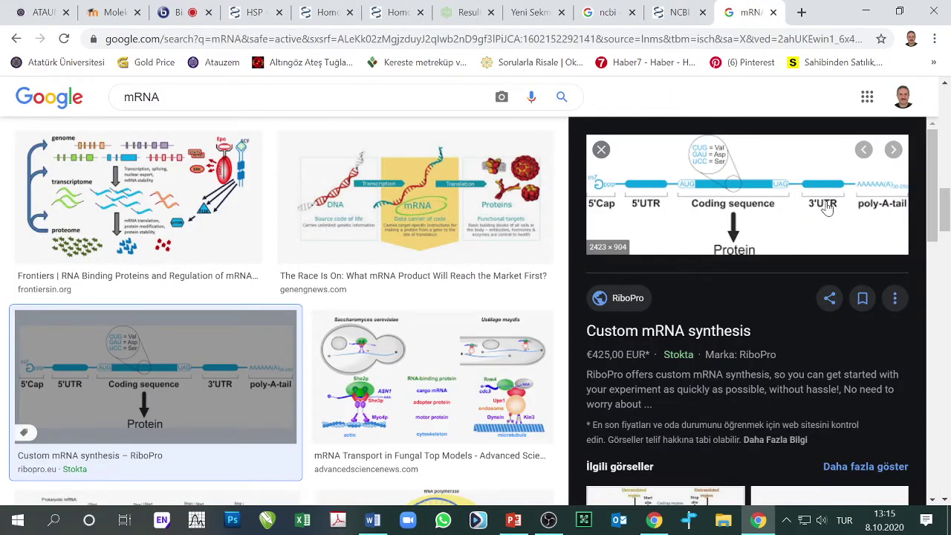
Step: Examine record AJ890083.1 down to the end of its ORIGIN sequence, past the highlighted coding region, and back up to the header
{"action": "left_click", "coordinate": [676, 13]}
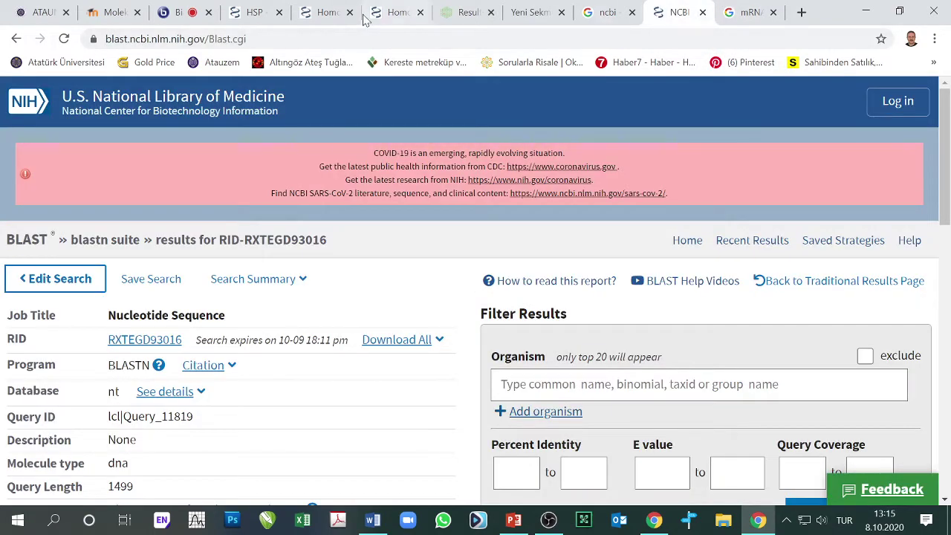
{"action": "left_click", "coordinate": [256, 14]}
{"action": "left_click", "coordinate": [329, 13]}
{"action": "scroll", "coordinate": [378, 272], "scroll_direction": "down", "scroll_amount": 15}
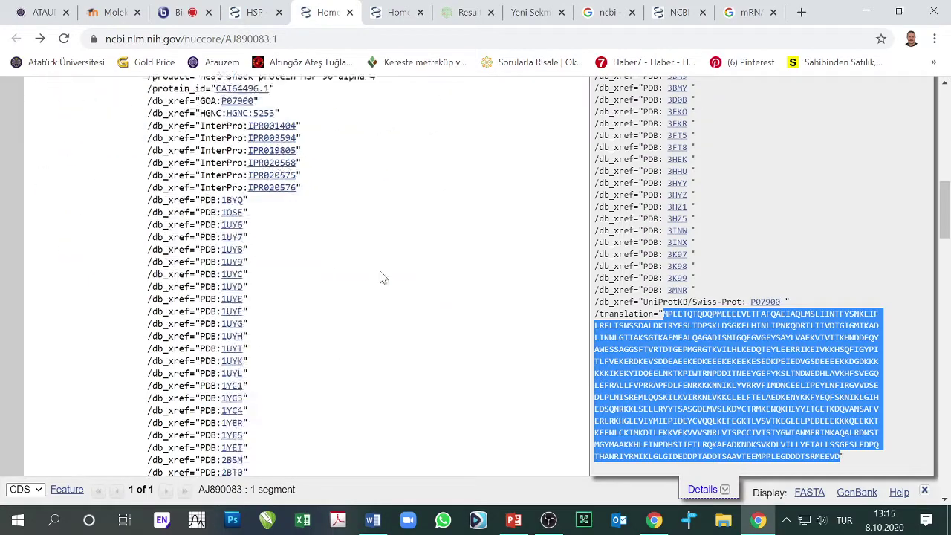
{"action": "scroll", "coordinate": [393, 298], "scroll_direction": "down", "scroll_amount": 20}
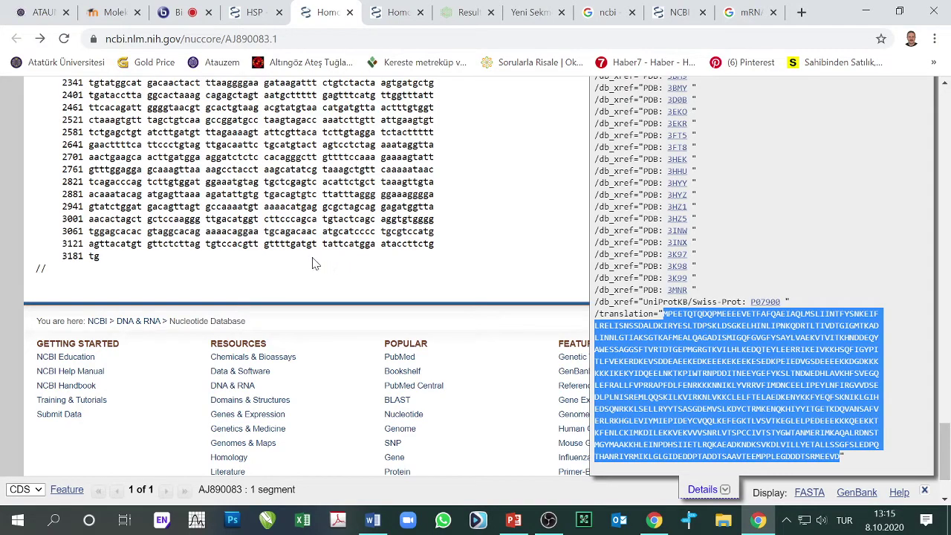
{"action": "scroll", "coordinate": [354, 296], "scroll_direction": "up", "scroll_amount": 12}
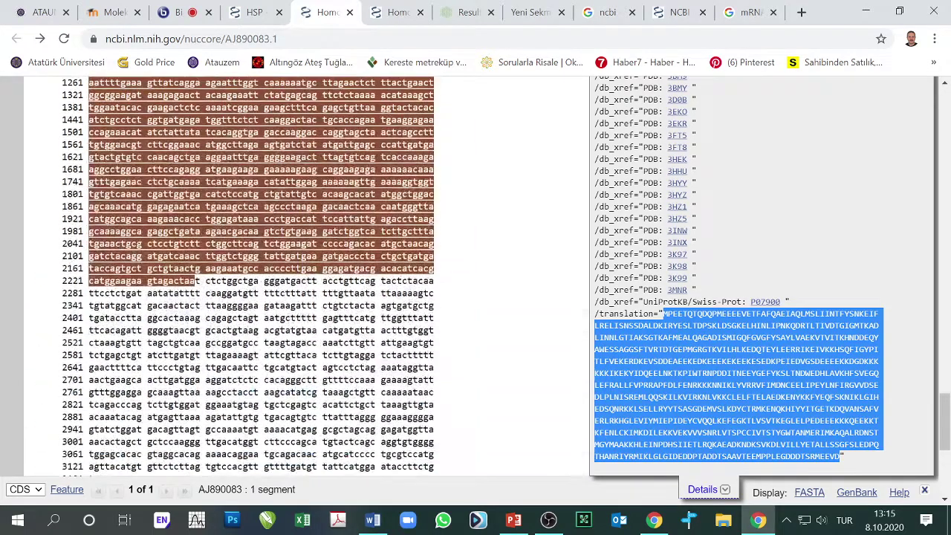
{"action": "scroll", "coordinate": [331, 291], "scroll_direction": "up", "scroll_amount": 15}
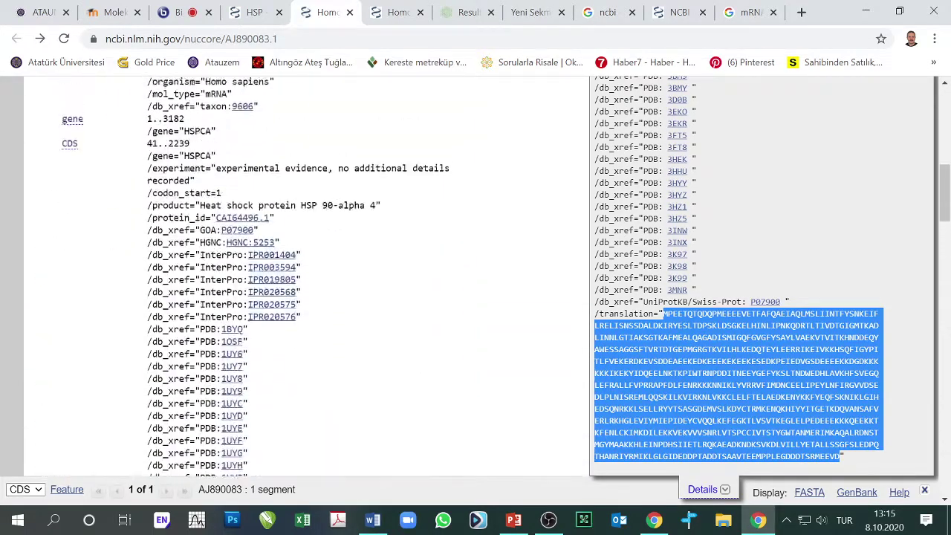
{"action": "scroll", "coordinate": [331, 291], "scroll_direction": "down", "scroll_amount": 2}
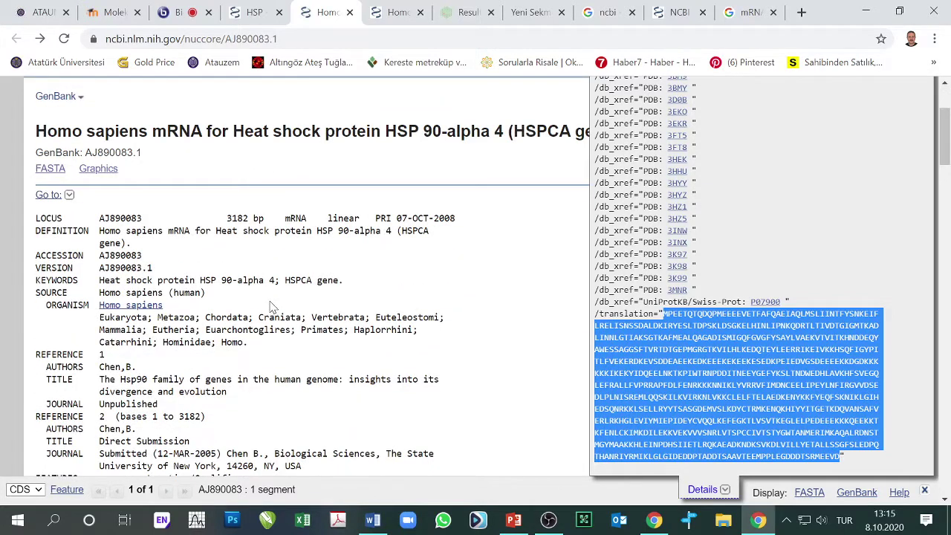
Step: Copy the title of reference 1, "The Hsp90 family of genes in the human genome: insights into its divergence and evolution"
{"action": "scroll", "coordinate": [272, 307], "scroll_direction": "down", "scroll_amount": 2}
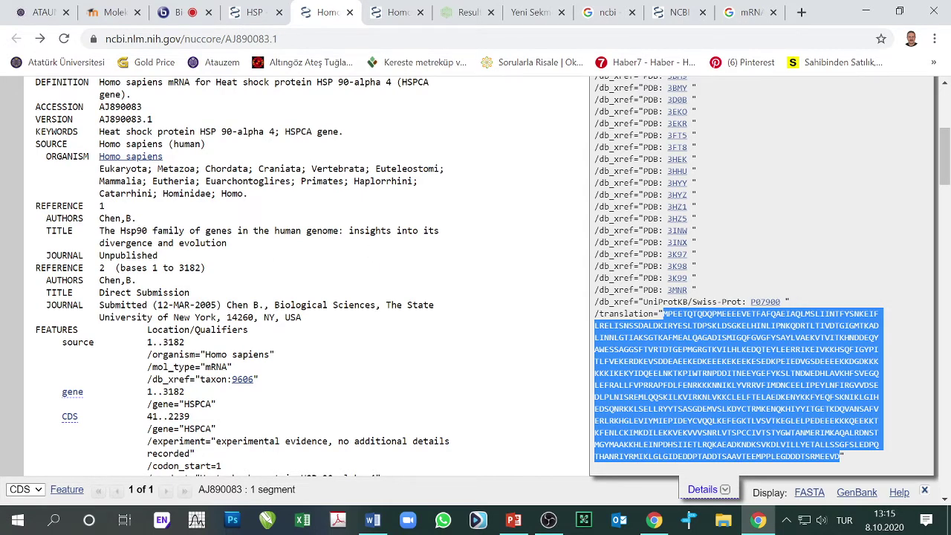
{"action": "left_click_drag", "start_coordinate": [99, 231], "coordinate": [225, 243]}
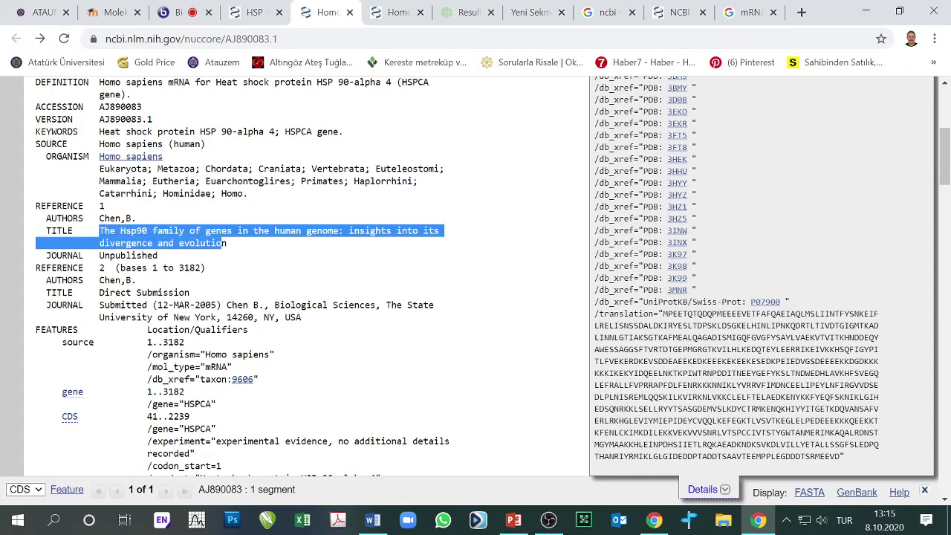
{"action": "right_click", "coordinate": [228, 246]}
{"action": "left_click", "coordinate": [254, 250]}
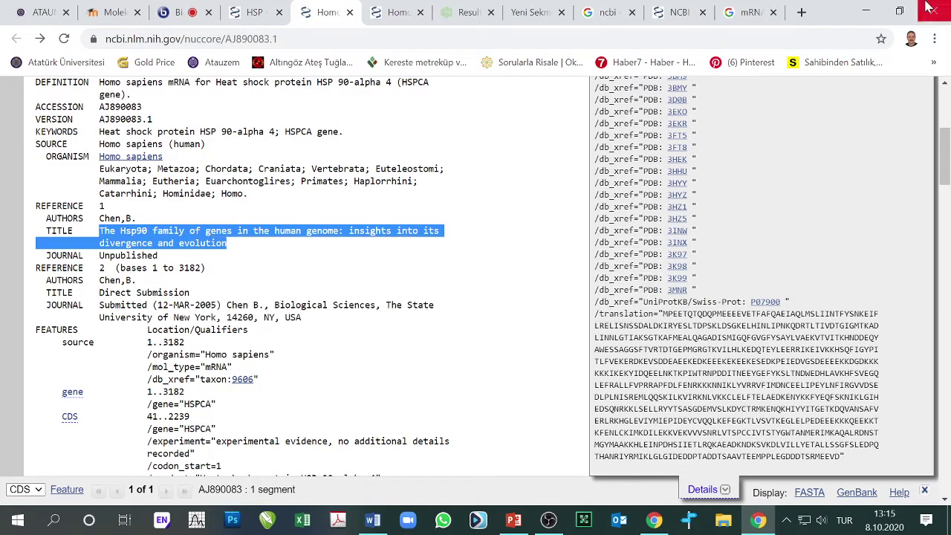
Step: Search Google for the copied article title in a new browser tab
{"action": "left_click", "coordinate": [801, 12]}
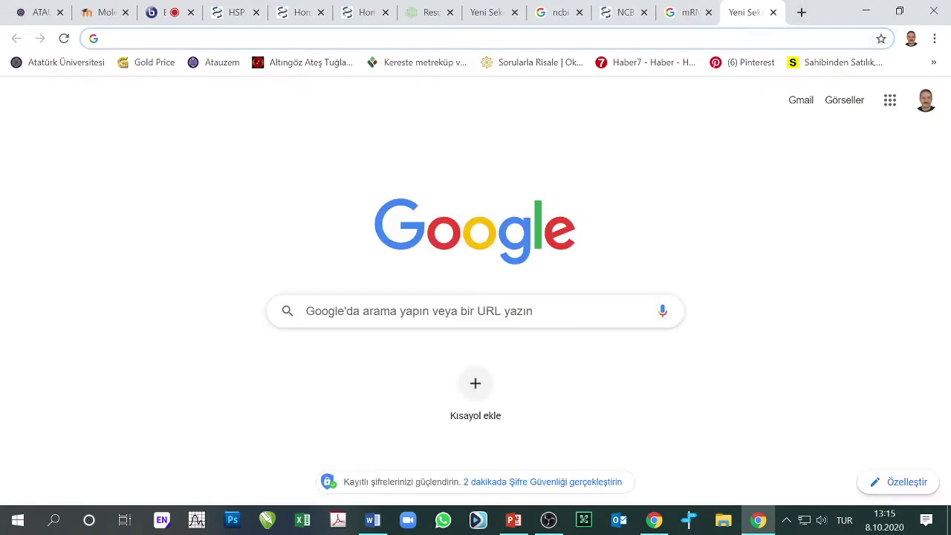
{"action": "right_click", "coordinate": [352, 316]}
{"action": "left_click", "coordinate": [414, 212]}
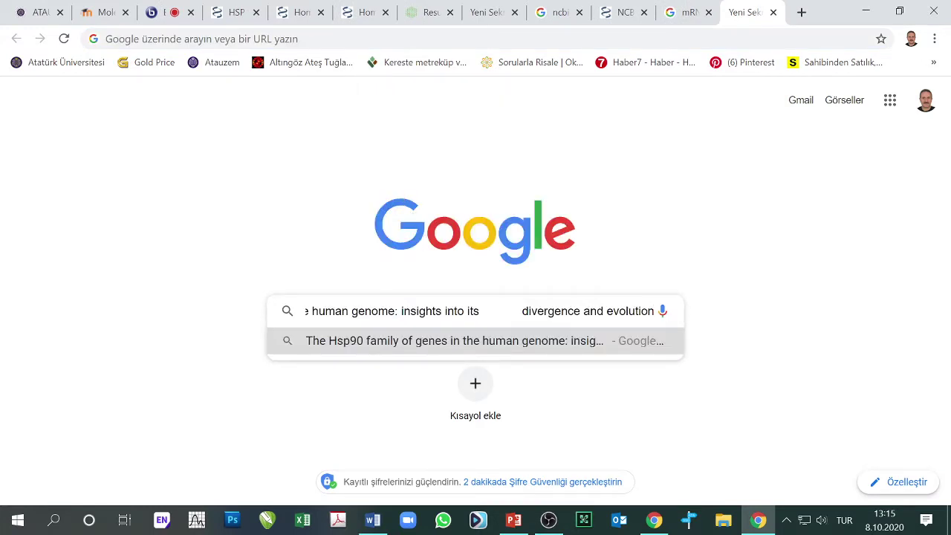
{"action": "key", "text": "Return"}
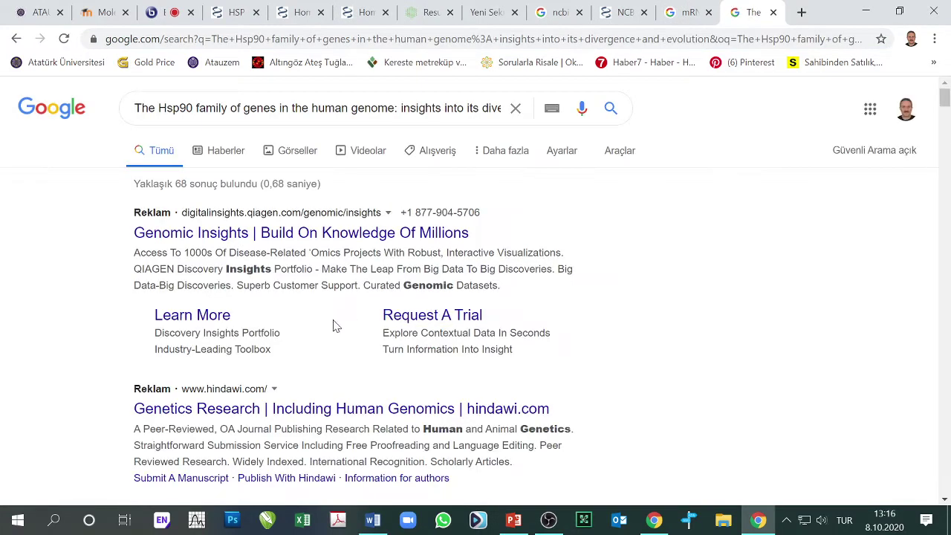
Step: Open the PubMed result for the HSP90 gene family article in a new tab and switch to it
{"action": "scroll", "coordinate": [334, 326], "scroll_direction": "down", "scroll_amount": 1}
{"action": "scroll", "coordinate": [301, 327], "scroll_direction": "down", "scroll_amount": 1}
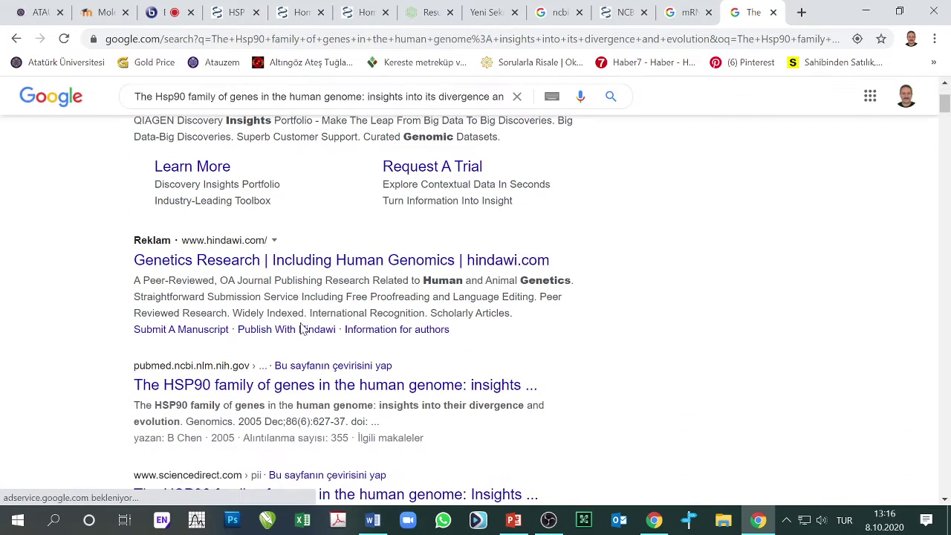
{"action": "right_click", "coordinate": [395, 395]}
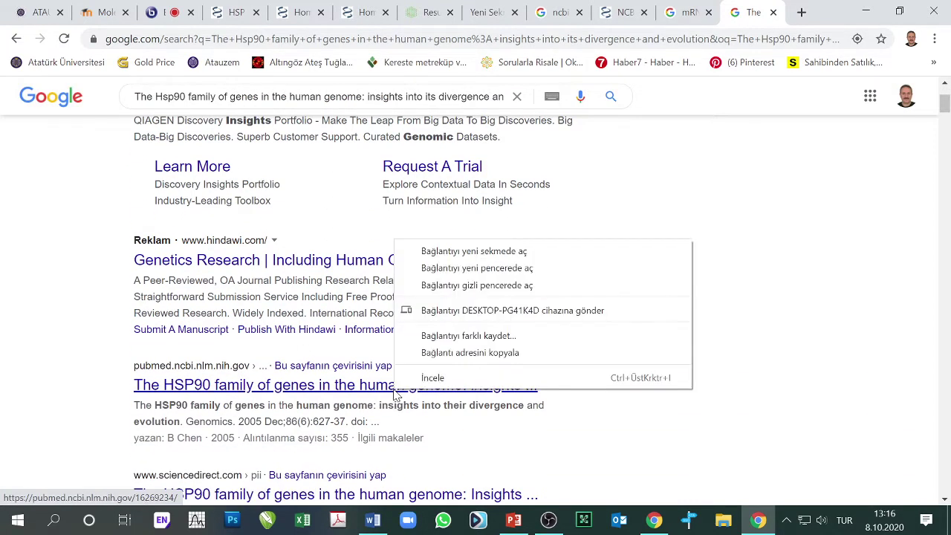
{"action": "left_click", "coordinate": [455, 251]}
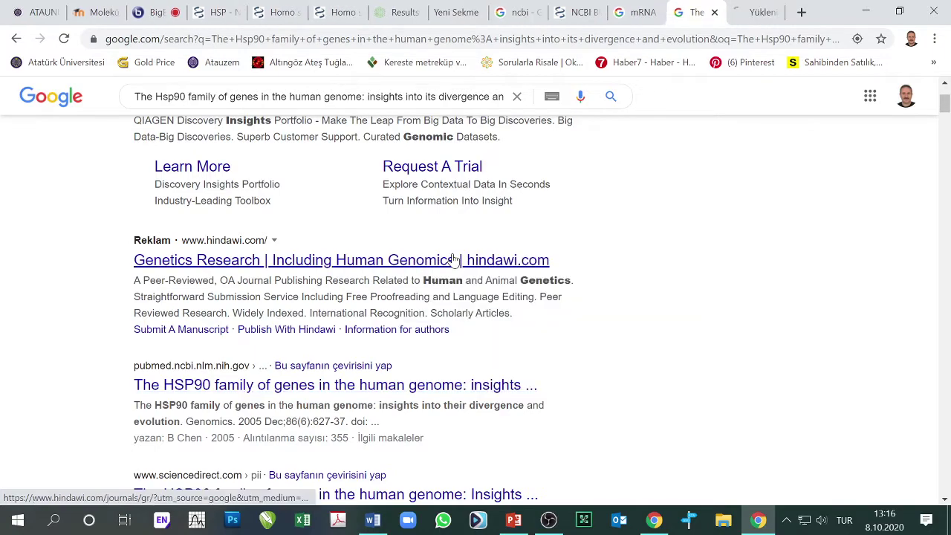
{"action": "left_click", "coordinate": [766, 14]}
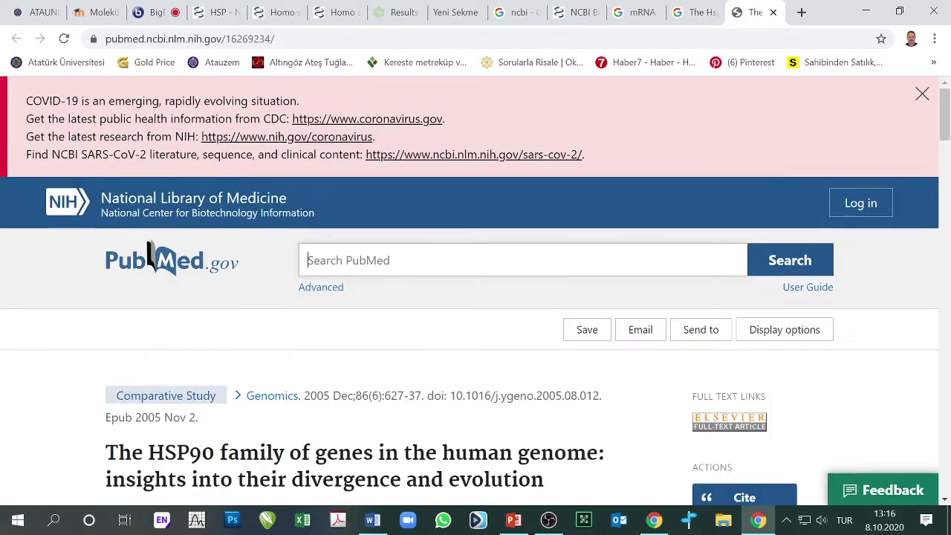
Step: Review the PubMed entry's title, authors and abstract
{"action": "scroll", "coordinate": [425, 330], "scroll_direction": "down", "scroll_amount": 3}
{"action": "scroll", "coordinate": [386, 290], "scroll_direction": "down", "scroll_amount": 6}
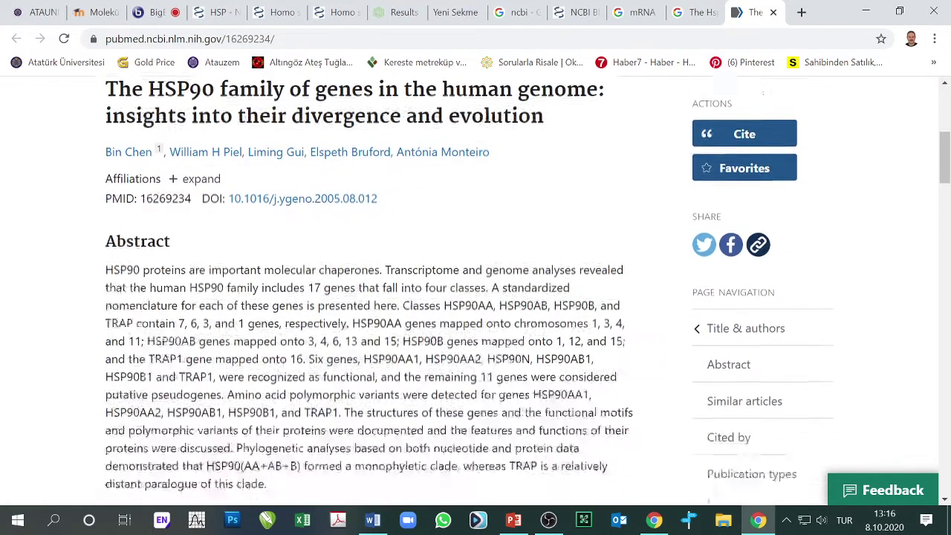
{"action": "scroll", "coordinate": [383, 302], "scroll_direction": "up", "scroll_amount": 6}
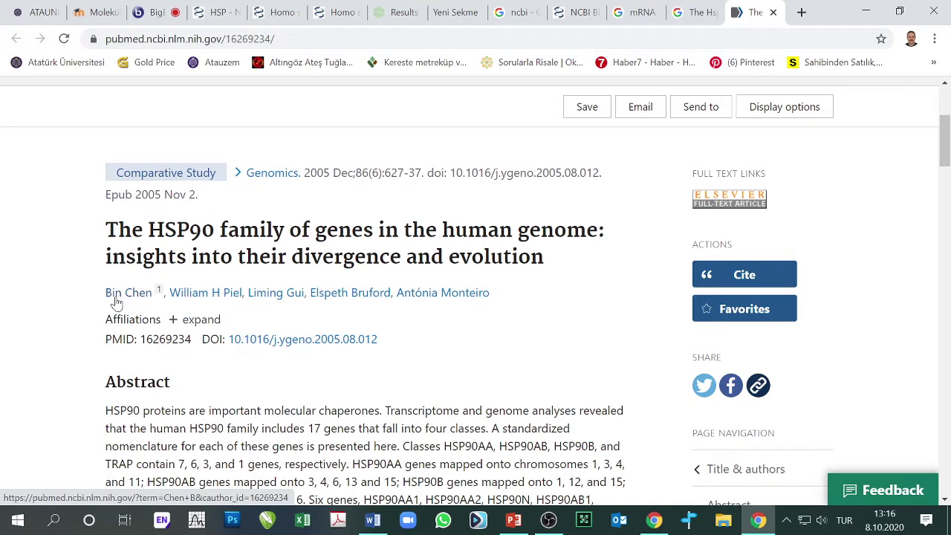
Step: Open the article's Elsevier full text on ScienceDirect and skim it from the title down to the references
{"action": "left_click", "coordinate": [724, 200]}
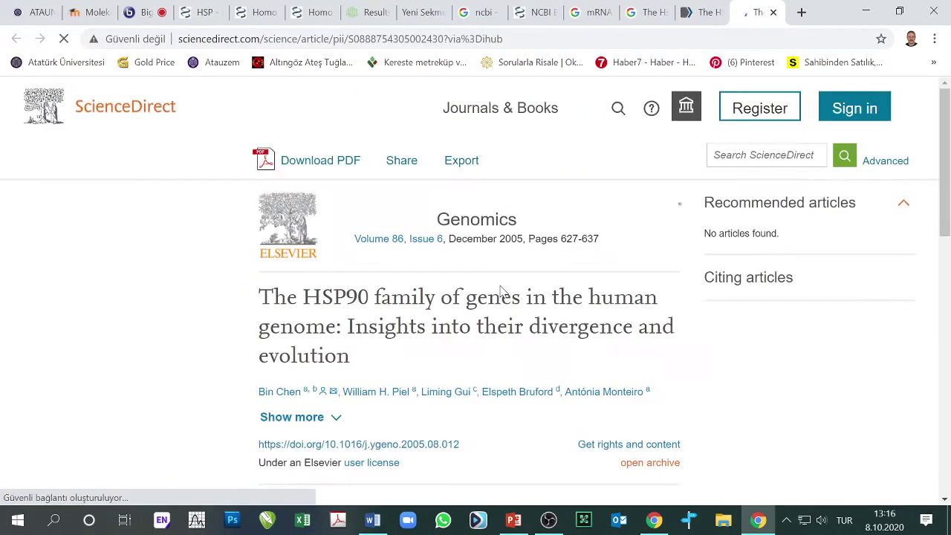
{"action": "scroll", "coordinate": [491, 290], "scroll_direction": "down", "scroll_amount": 6}
{"action": "scroll", "coordinate": [409, 231], "scroll_direction": "up", "scroll_amount": 6}
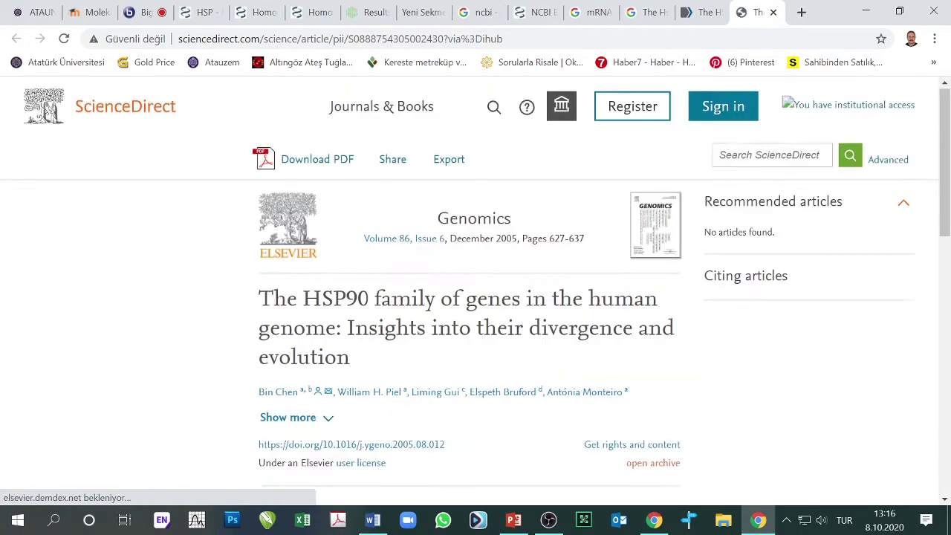
{"action": "scroll", "coordinate": [654, 373], "scroll_direction": "down", "scroll_amount": 15}
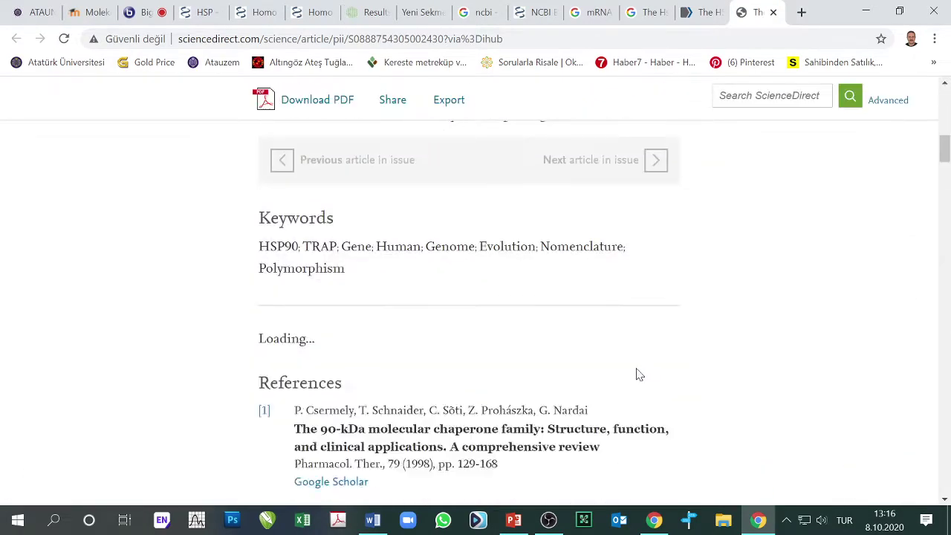
{"action": "scroll", "coordinate": [637, 374], "scroll_direction": "up", "scroll_amount": 20}
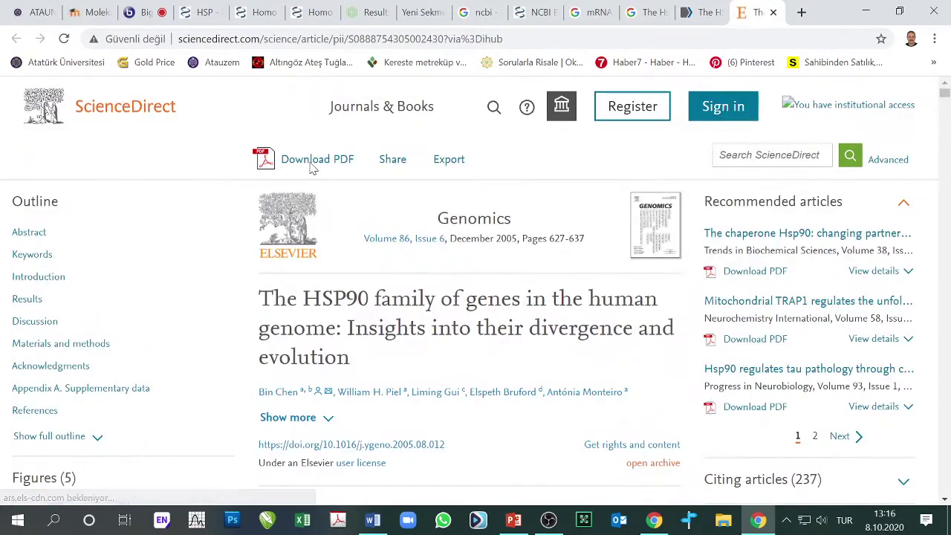
Step: Open the HSP90 gene family article's PDF using ScienceDirect's option to download this article
{"action": "left_click", "coordinate": [309, 161]}
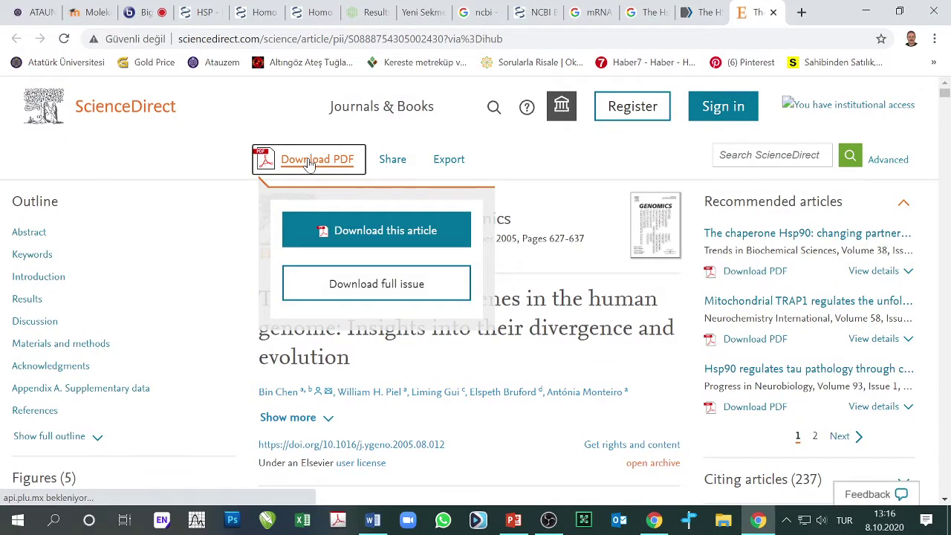
{"action": "left_click", "coordinate": [308, 162]}
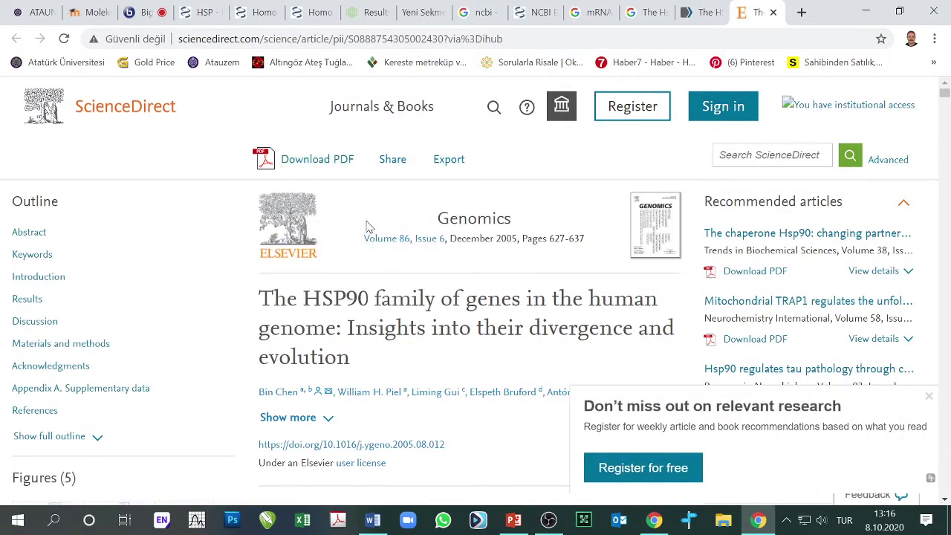
{"action": "left_click", "coordinate": [331, 170]}
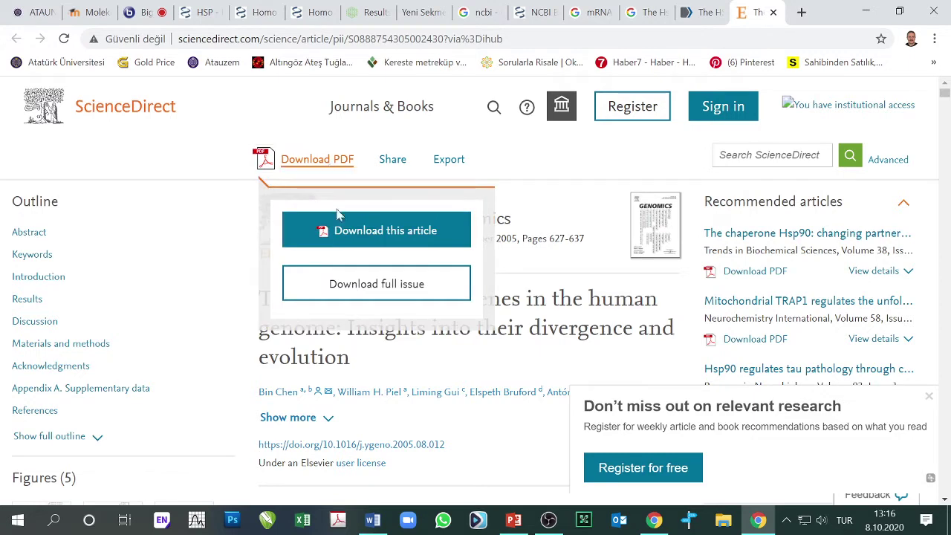
{"action": "left_click", "coordinate": [357, 232]}
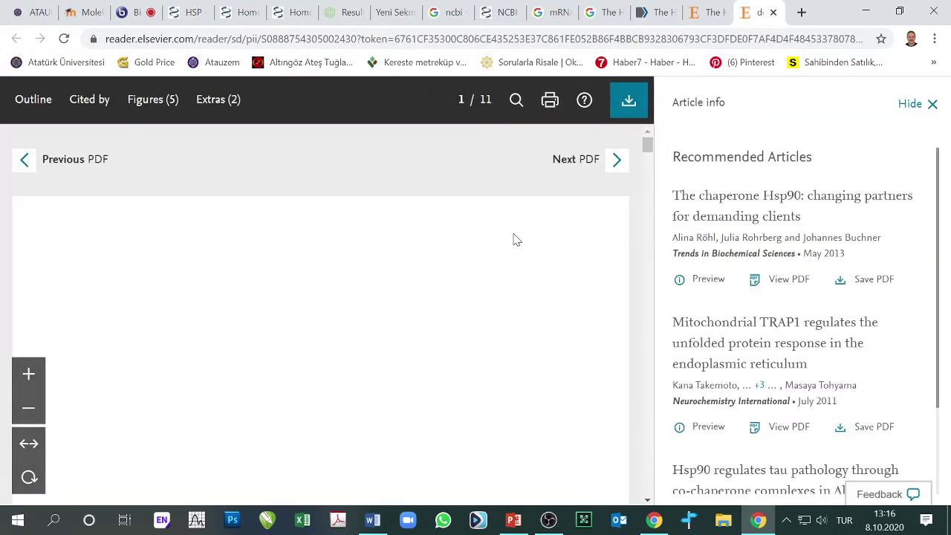
Step: Skim the article PDF from the title page through Table 1, the gene structure figures, alignment and phylogenetic tree to the references
{"action": "scroll", "coordinate": [427, 317], "scroll_direction": "down", "scroll_amount": 10}
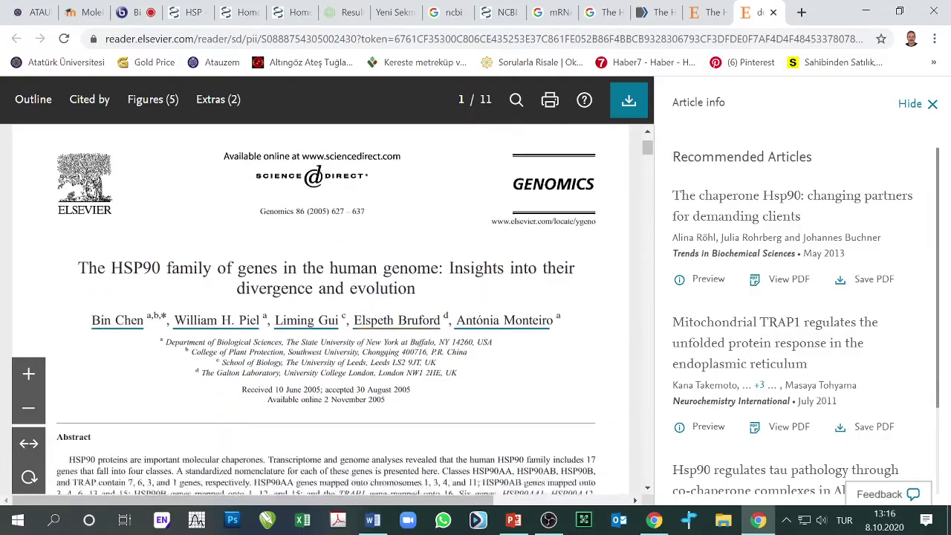
{"action": "scroll", "coordinate": [443, 360], "scroll_direction": "down", "scroll_amount": 20}
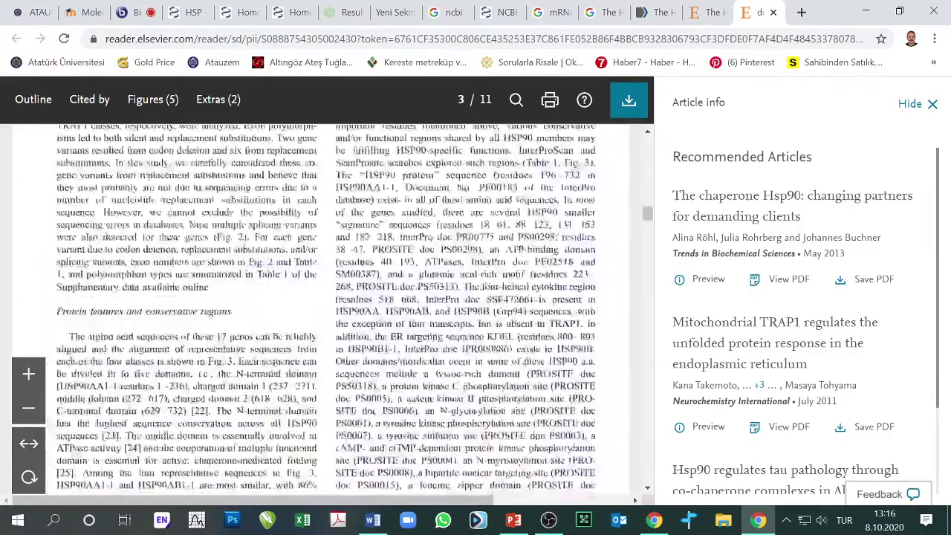
{"action": "scroll", "coordinate": [447, 355], "scroll_direction": "down", "scroll_amount": 12}
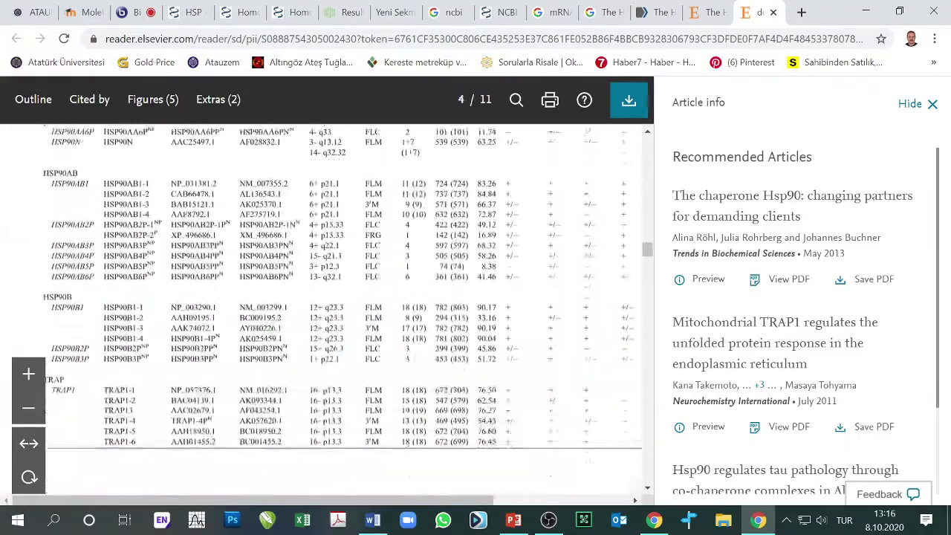
{"action": "scroll", "coordinate": [448, 355], "scroll_direction": "up", "scroll_amount": 10}
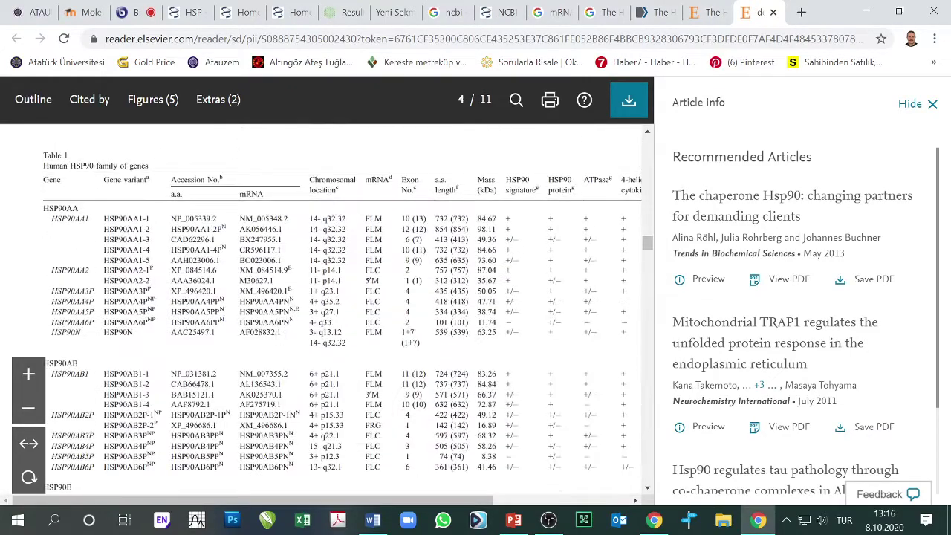
{"action": "scroll", "coordinate": [308, 316], "scroll_direction": "up", "scroll_amount": 2}
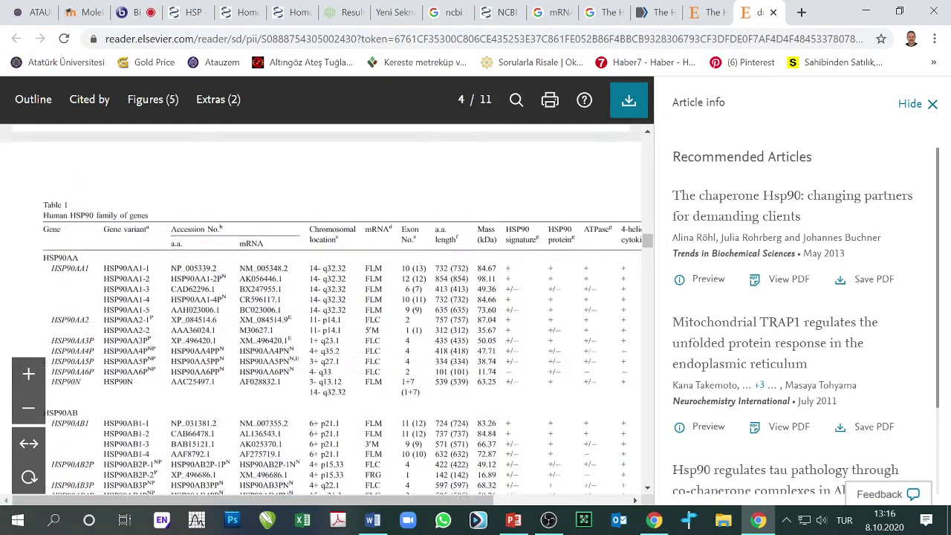
{"action": "scroll", "coordinate": [309, 316], "scroll_direction": "down", "scroll_amount": 12}
{"action": "scroll", "coordinate": [312, 319], "scroll_direction": "down", "scroll_amount": 5}
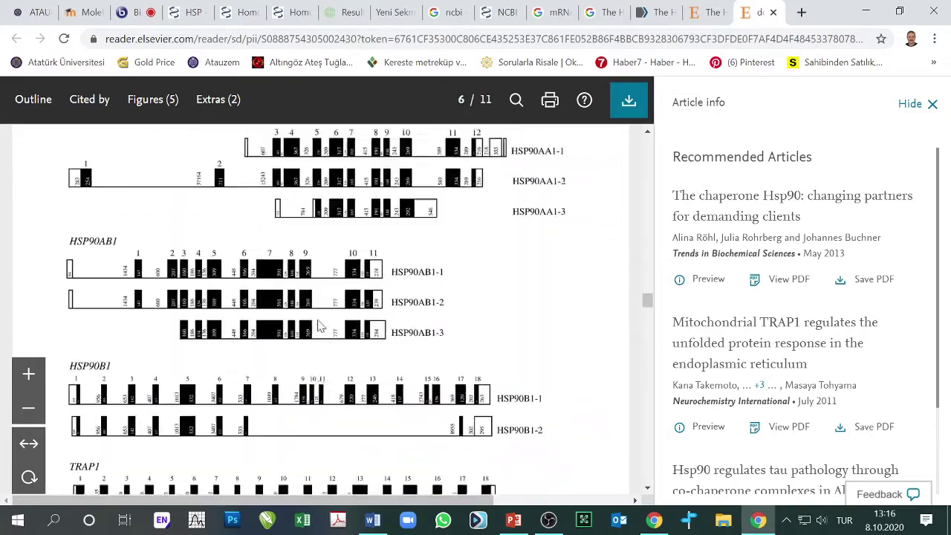
{"action": "scroll", "coordinate": [318, 326], "scroll_direction": "down", "scroll_amount": 10}
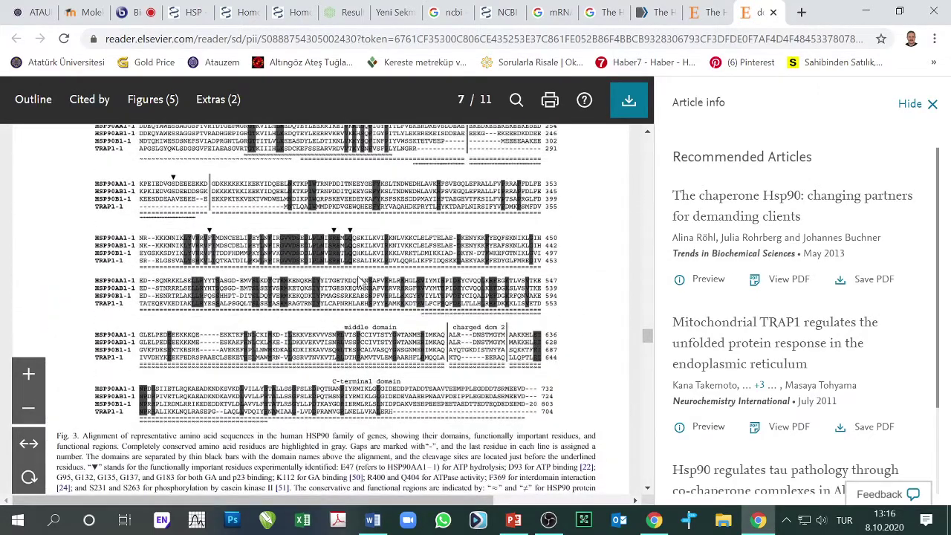
{"action": "scroll", "coordinate": [359, 284], "scroll_direction": "down", "scroll_amount": 15}
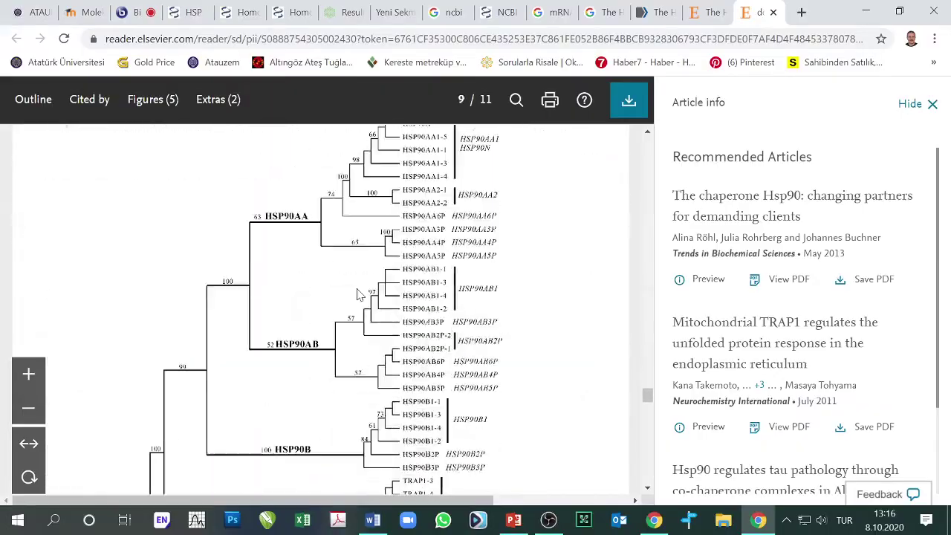
{"action": "scroll", "coordinate": [327, 308], "scroll_direction": "down", "scroll_amount": 12}
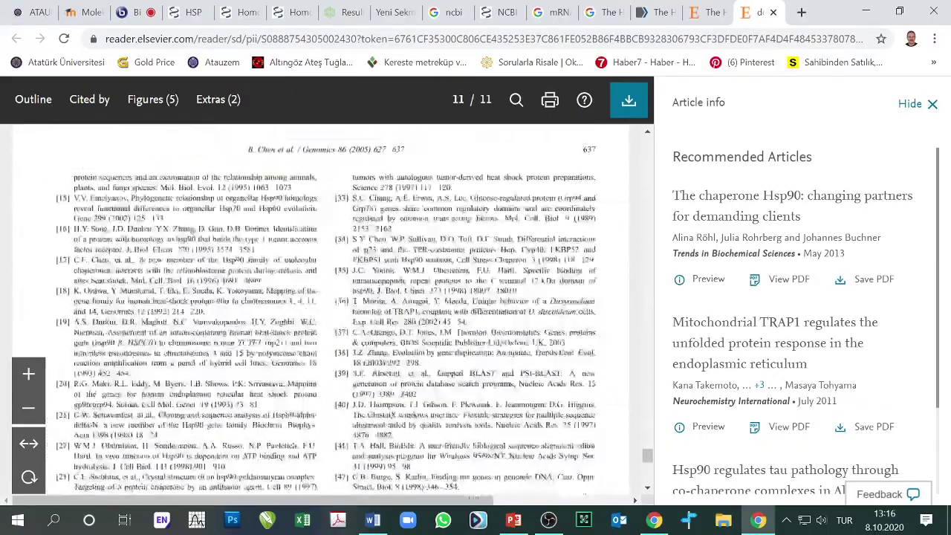
Step: Look back through the PDF's sequence alignment, HSP90 exon diagrams and Table 1 to the protein features section
{"action": "scroll", "coordinate": [319, 308], "scroll_direction": "up", "scroll_amount": 15}
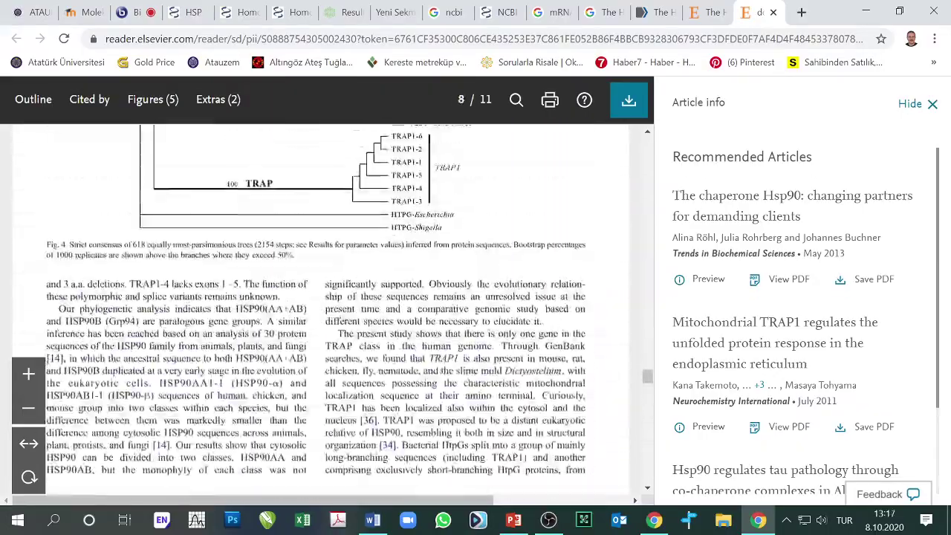
{"action": "scroll", "coordinate": [354, 311], "scroll_direction": "up", "scroll_amount": 5}
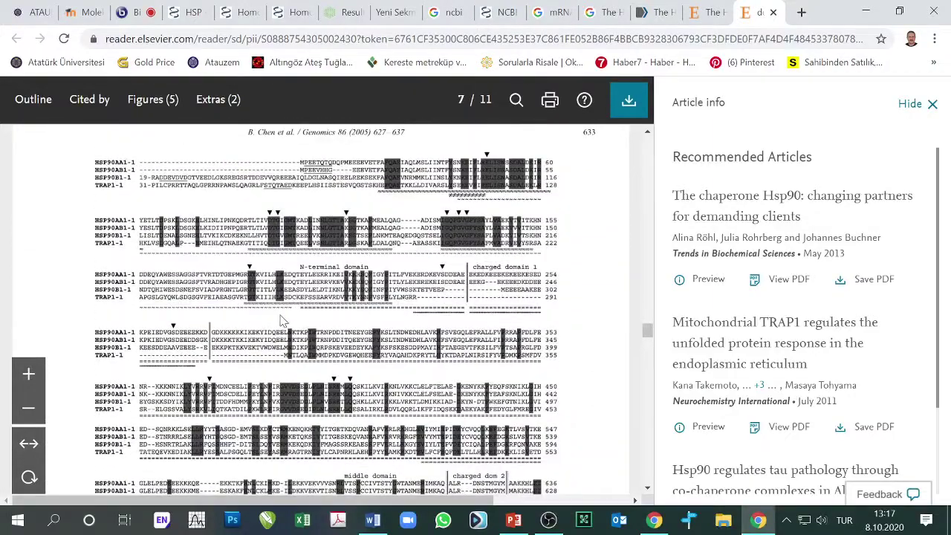
{"action": "scroll", "coordinate": [401, 256], "scroll_direction": "up", "scroll_amount": 10}
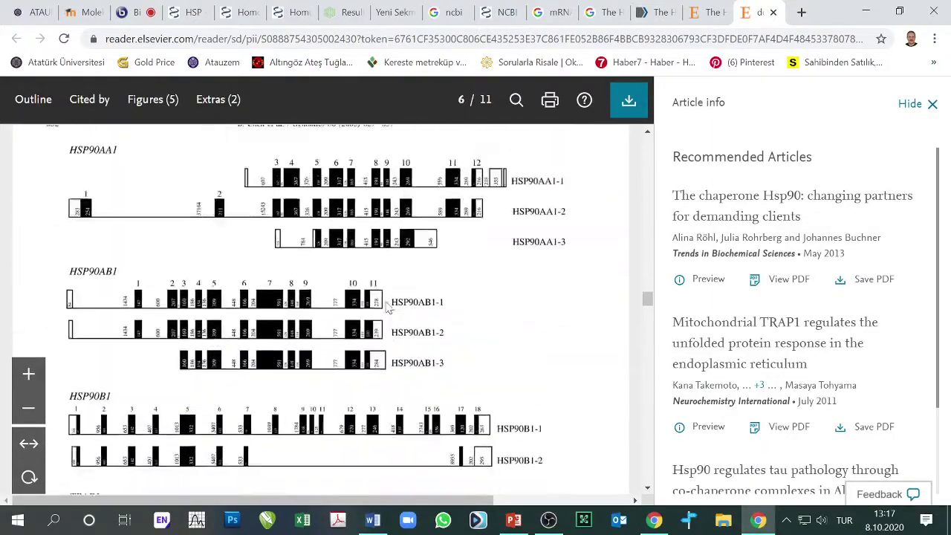
{"action": "scroll", "coordinate": [386, 308], "scroll_direction": "up", "scroll_amount": 10}
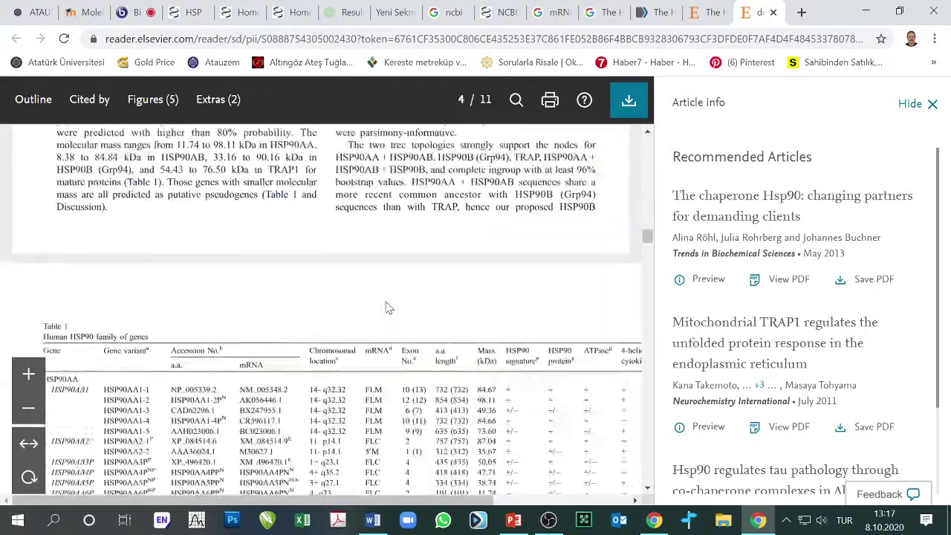
{"action": "scroll", "coordinate": [327, 310], "scroll_direction": "up", "scroll_amount": 5}
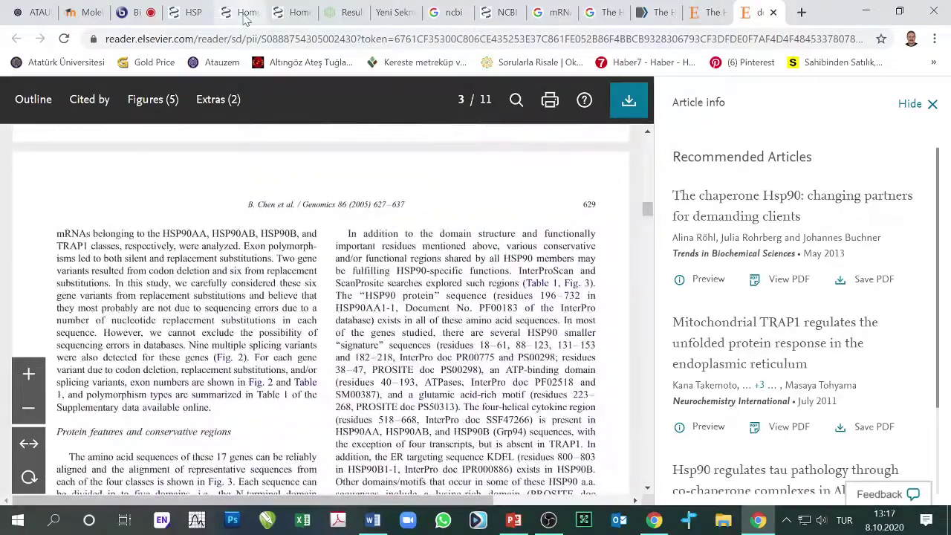
Step: Compare the GenBank AJ890083.1 record's reference title with the article PDF, and find the record's entry in the HSP nucleotide results
{"action": "left_click", "coordinate": [239, 12]}
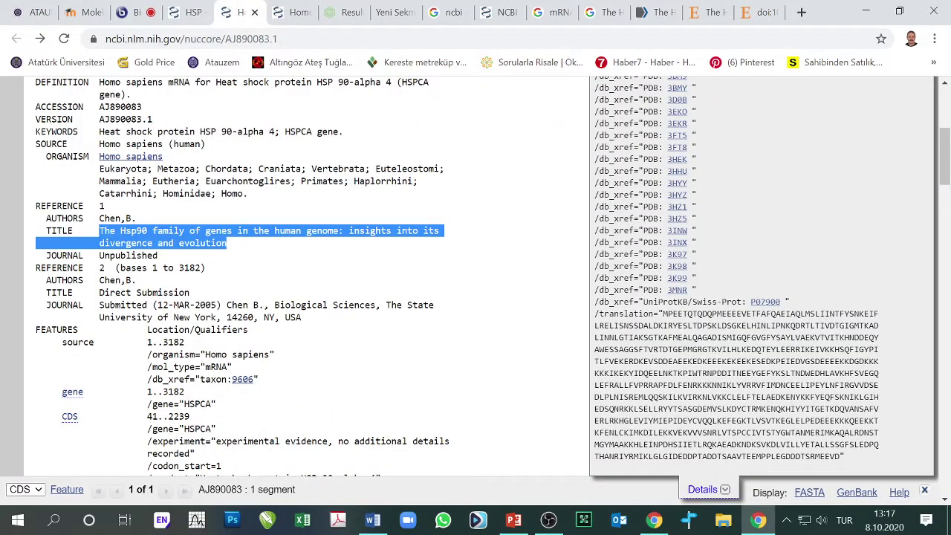
{"action": "left_click", "coordinate": [716, 15]}
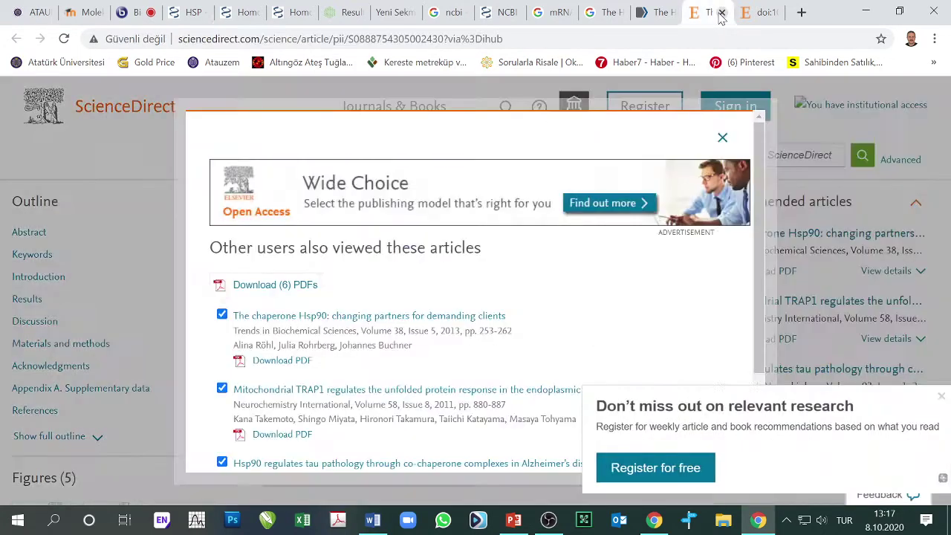
{"action": "left_click", "coordinate": [759, 13]}
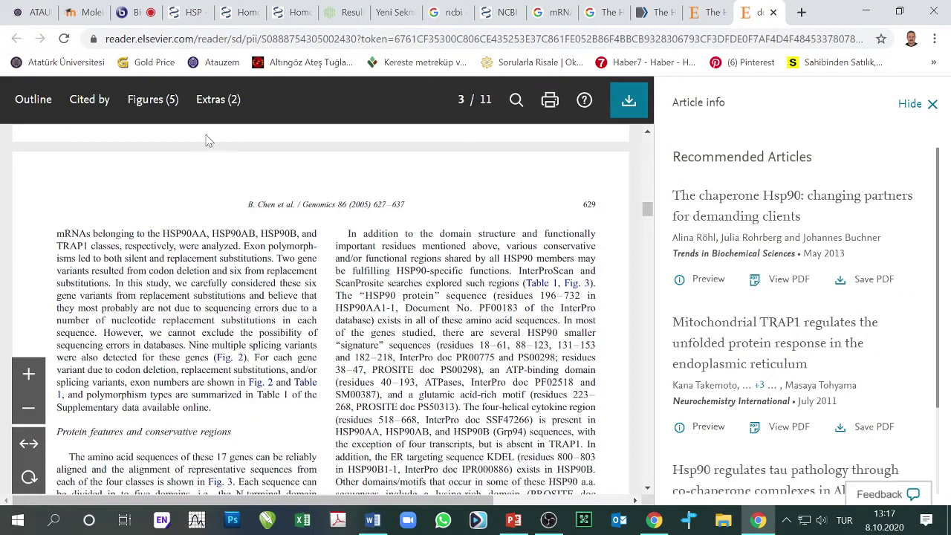
{"action": "left_click", "coordinate": [242, 13]}
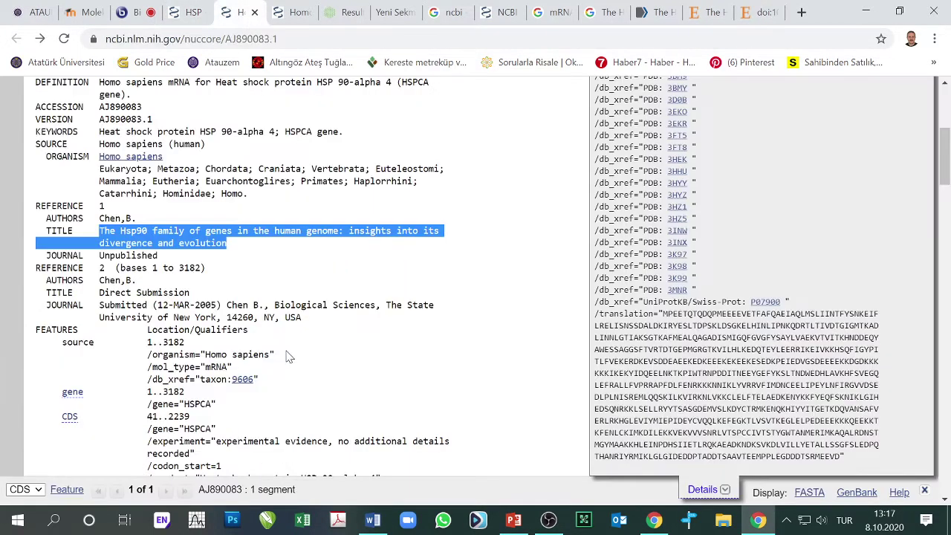
{"action": "scroll", "coordinate": [288, 358], "scroll_direction": "up", "scroll_amount": 2}
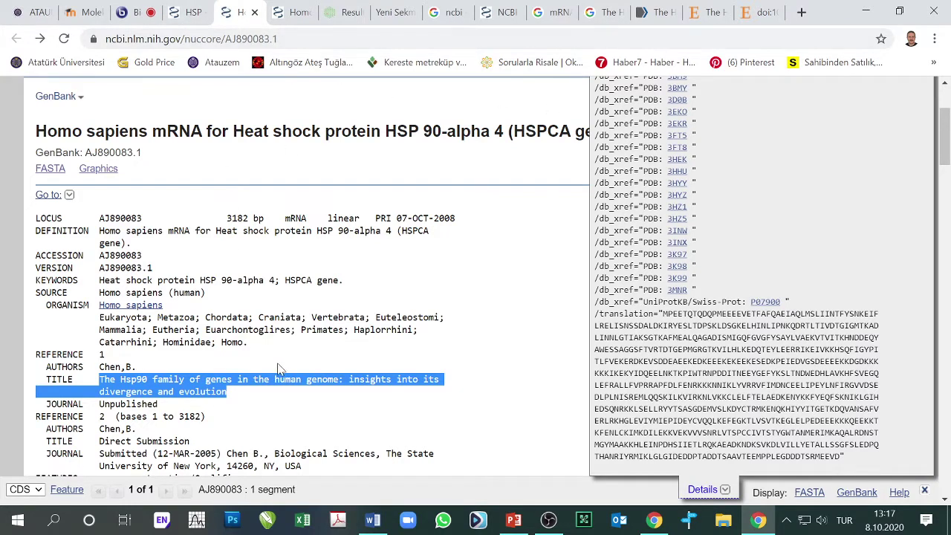
{"action": "scroll", "coordinate": [278, 367], "scroll_direction": "down", "scroll_amount": 1}
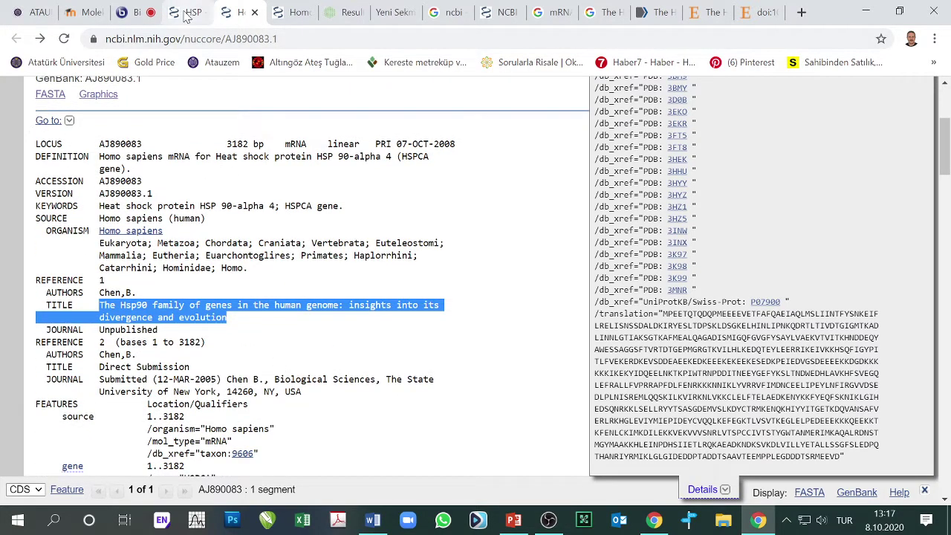
{"action": "left_click", "coordinate": [187, 13]}
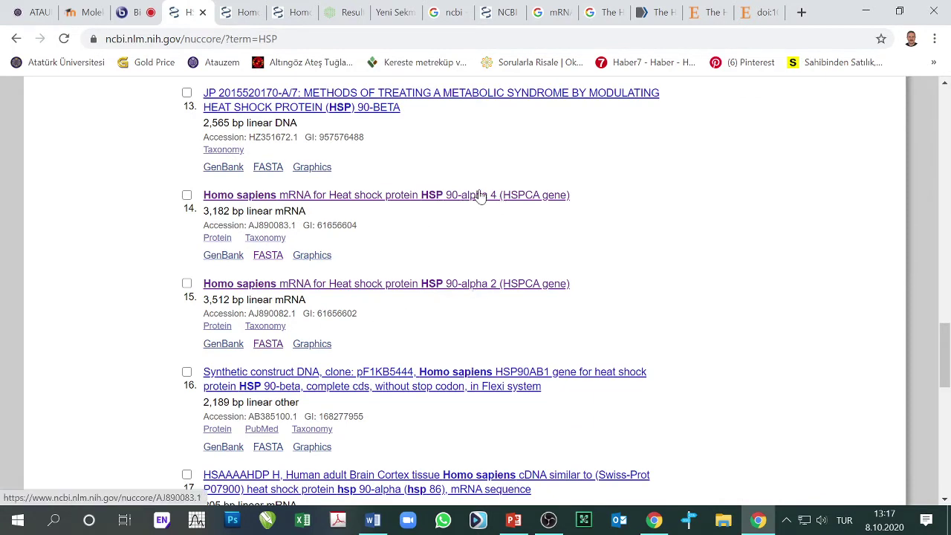
Step: Return to the start of the AJ890083.1 GenBank record and close its CDS feature details display
{"action": "left_click", "coordinate": [238, 13]}
{"action": "scroll", "coordinate": [294, 305], "scroll_direction": "up", "scroll_amount": 2}
{"action": "scroll", "coordinate": [294, 316], "scroll_direction": "up", "scroll_amount": 1}
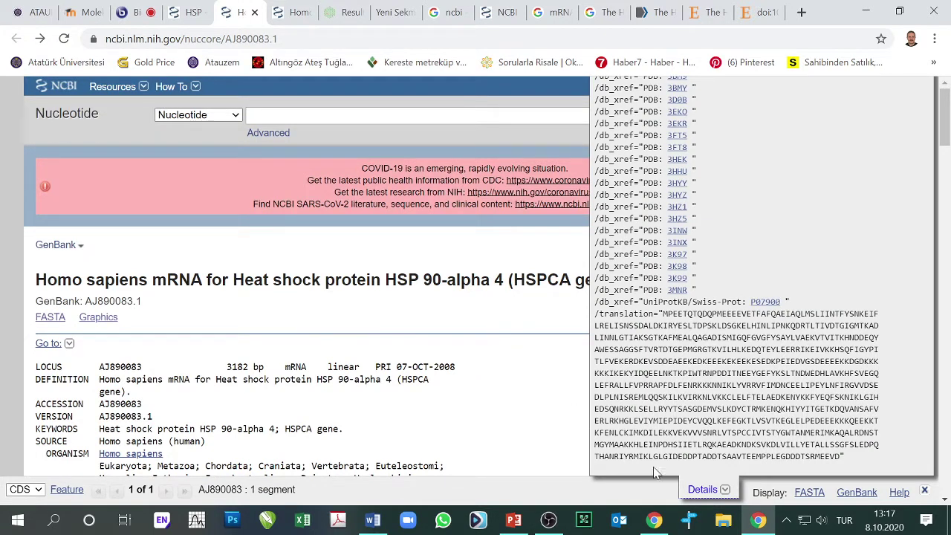
{"action": "left_click", "coordinate": [926, 494]}
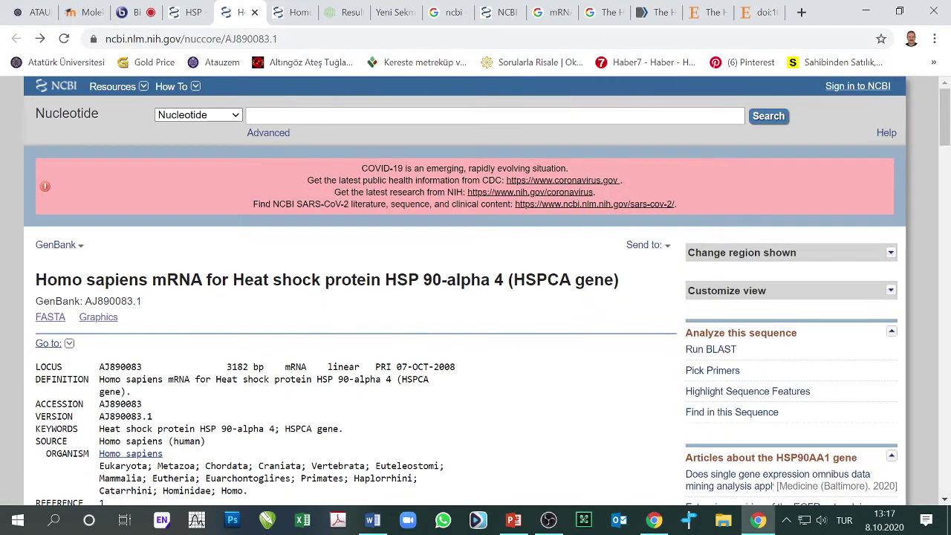
Step: Copy the accession number AJ890083 from the GenBank record's ACCESSION line
{"action": "scroll", "coordinate": [357, 362], "scroll_direction": "down", "scroll_amount": 3}
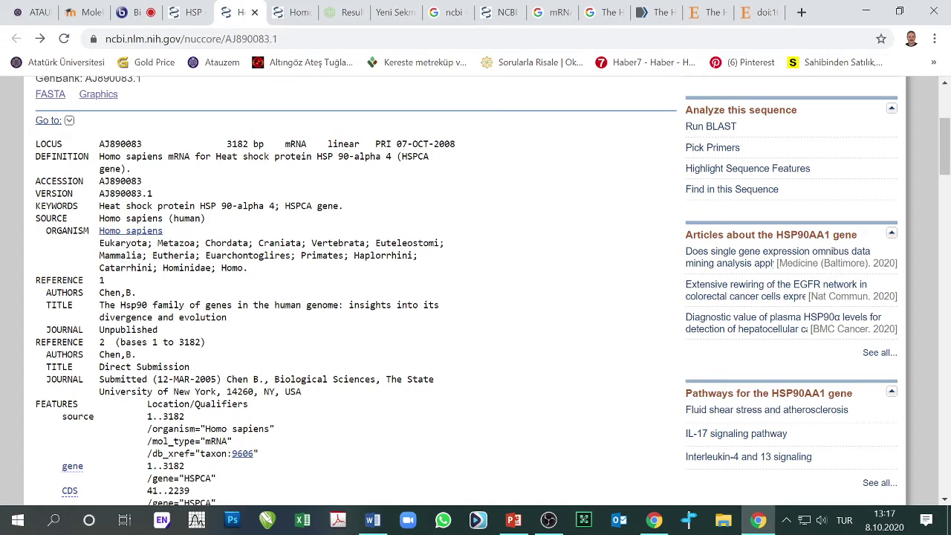
{"action": "left_click_drag", "start_coordinate": [99, 181], "coordinate": [144, 183]}
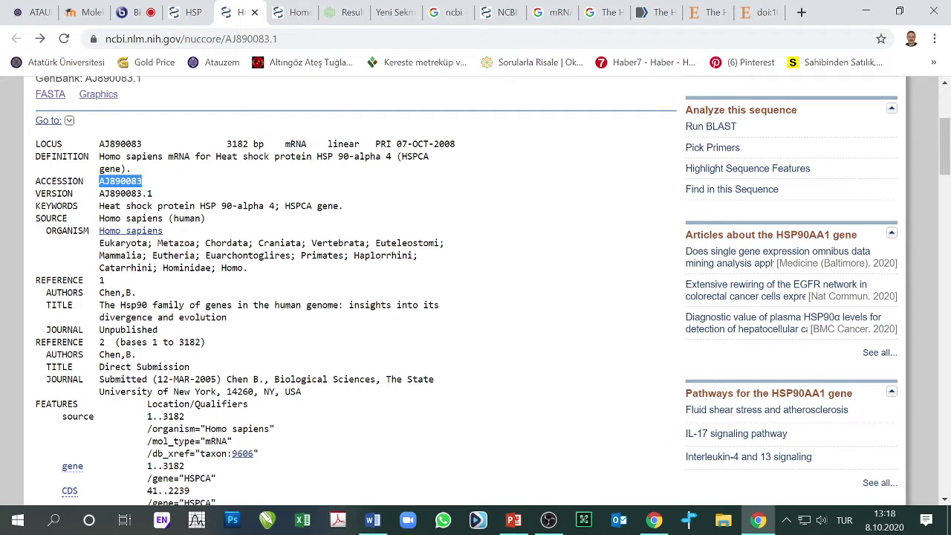
{"action": "right_click", "coordinate": [149, 182]}
{"action": "left_click", "coordinate": [166, 190]}
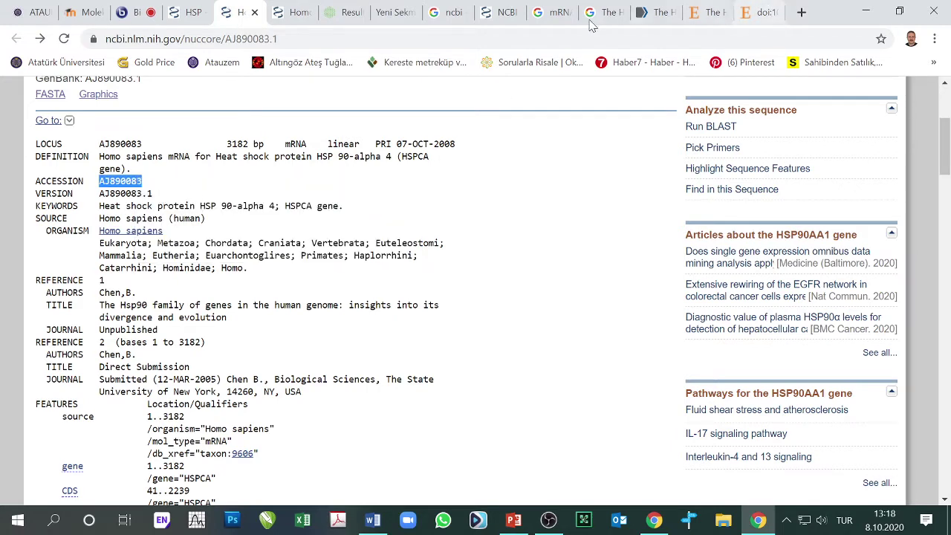
Step: Check the earlier BLAST results, and search Google for ncbi in a new browser tab
{"action": "left_click", "coordinate": [501, 13]}
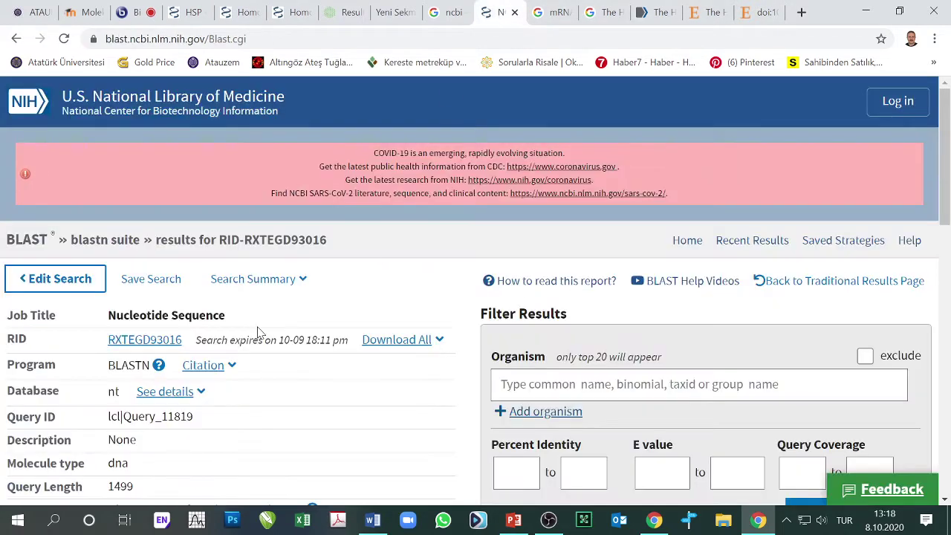
{"action": "left_click", "coordinate": [16, 38]}
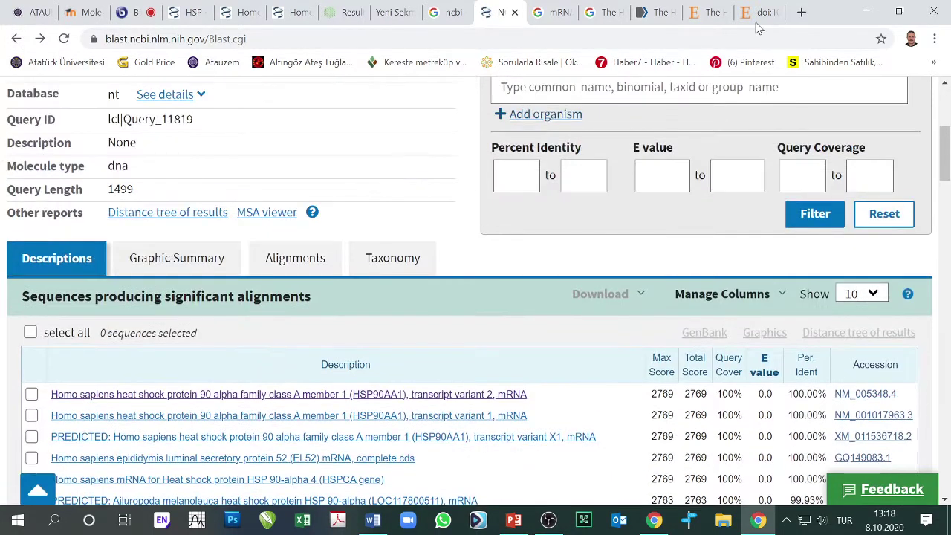
{"action": "left_click", "coordinate": [801, 12]}
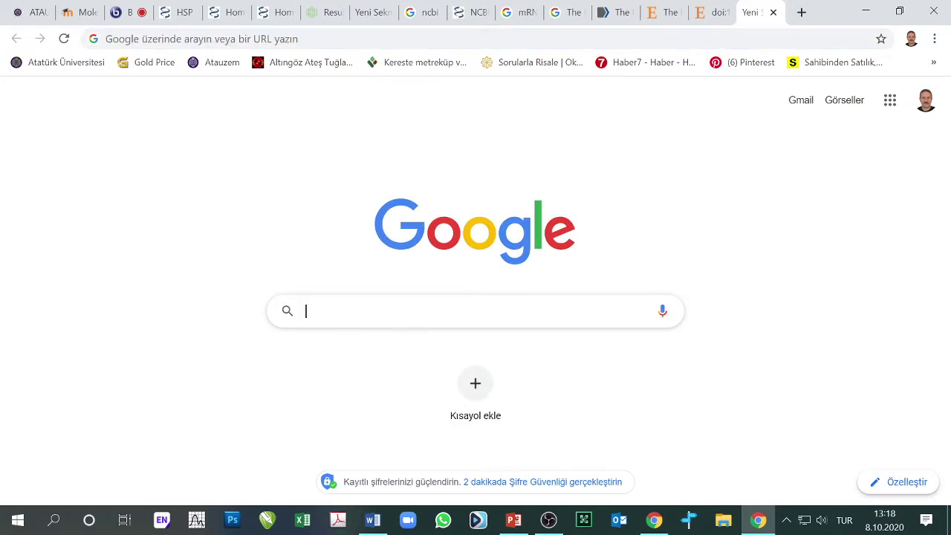
{"action": "type", "text": "ncbi"}
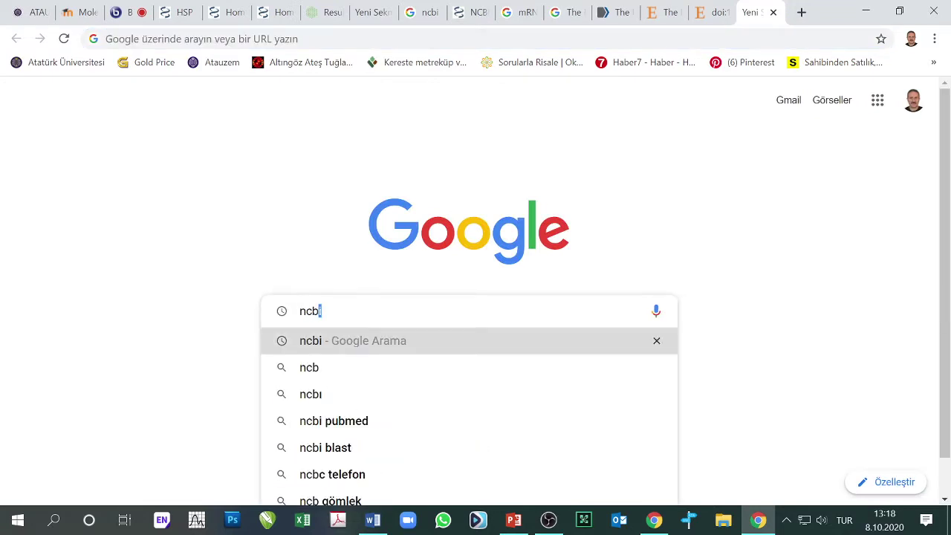
{"action": "key", "text": "Return"}
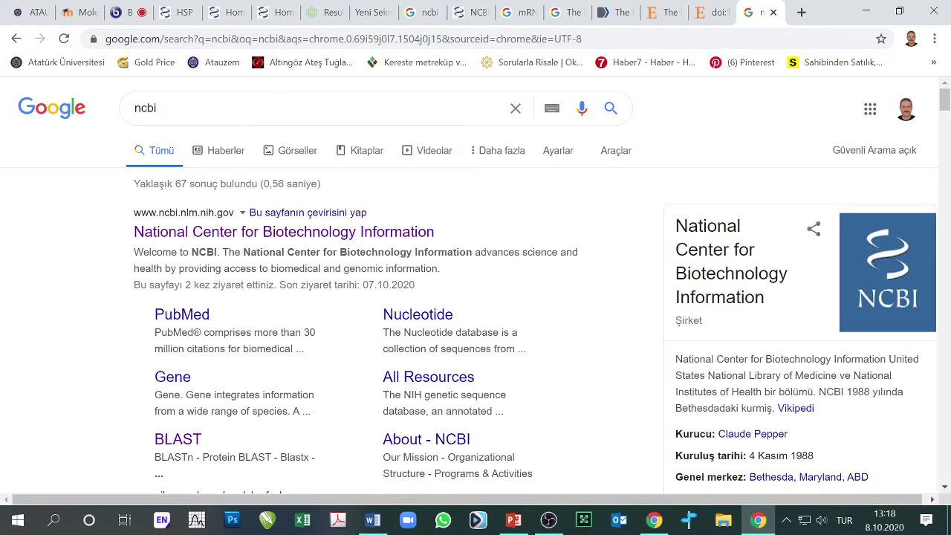
Step: Open the National Center for Biotechnology Information site from the Google results and search All Databases for the copied accession AJ890083
{"action": "left_click", "coordinate": [248, 233]}
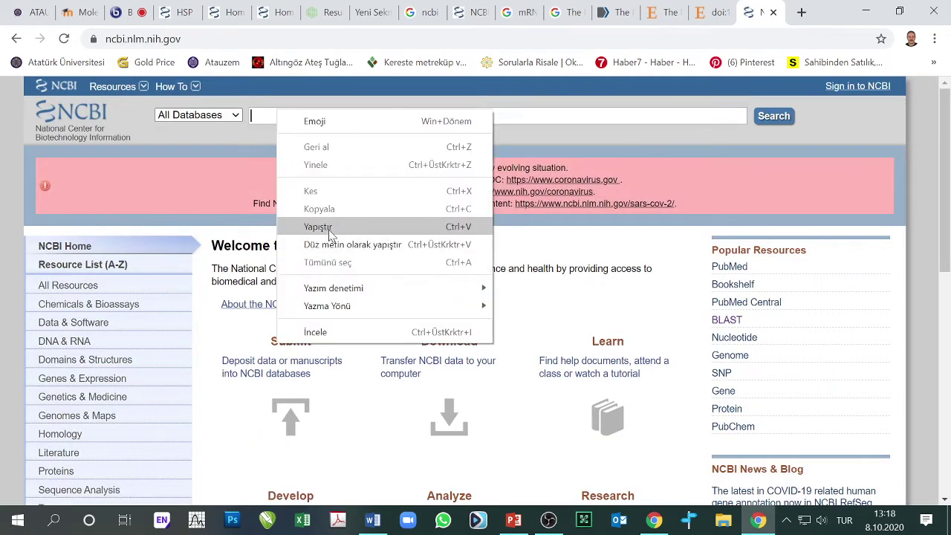
{"action": "left_click", "coordinate": [326, 226]}
{"action": "left_click", "coordinate": [237, 118]}
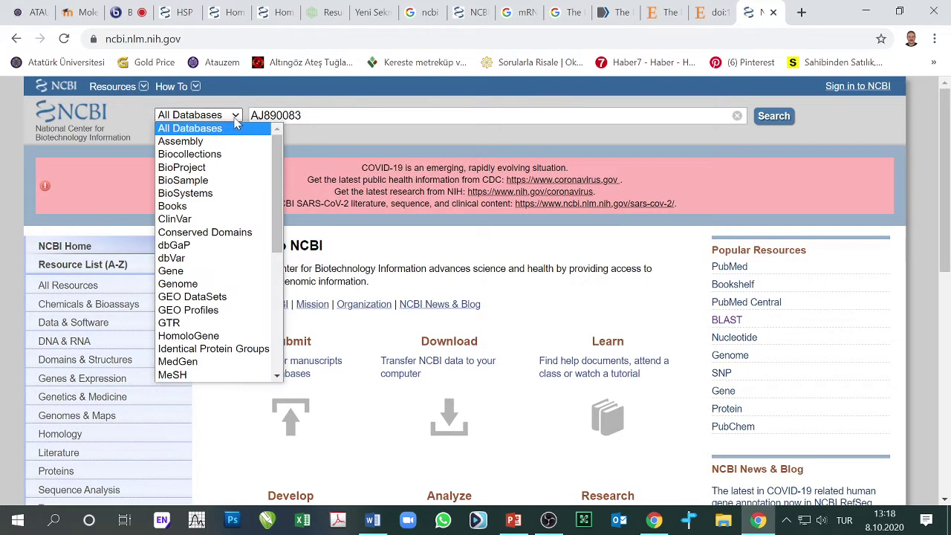
{"action": "left_click", "coordinate": [773, 117]}
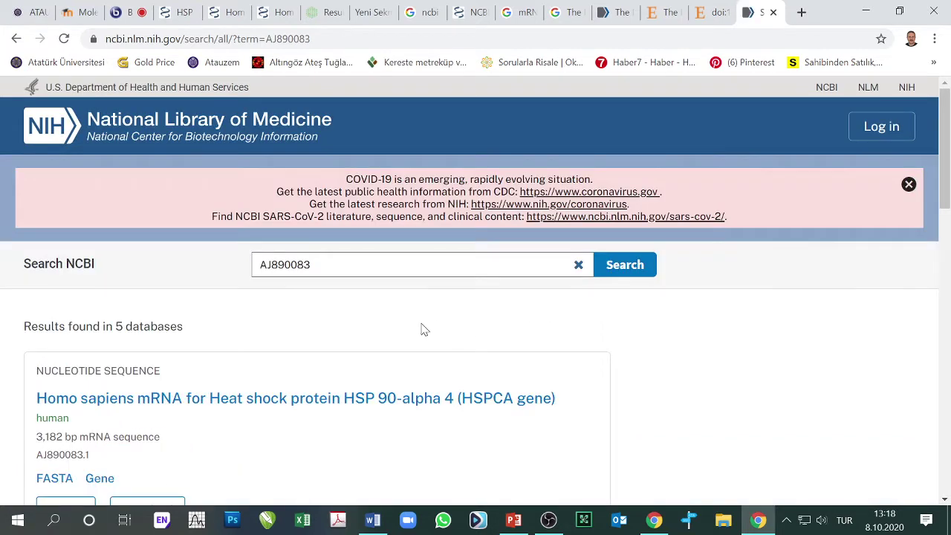
Step: Open the nucleotide record "Homo sapiens mRNA for Heat shock protein HSP 90-alpha 4 (HSPCA gene)" from the NCBI search results
{"action": "scroll", "coordinate": [416, 336], "scroll_direction": "down", "scroll_amount": 1}
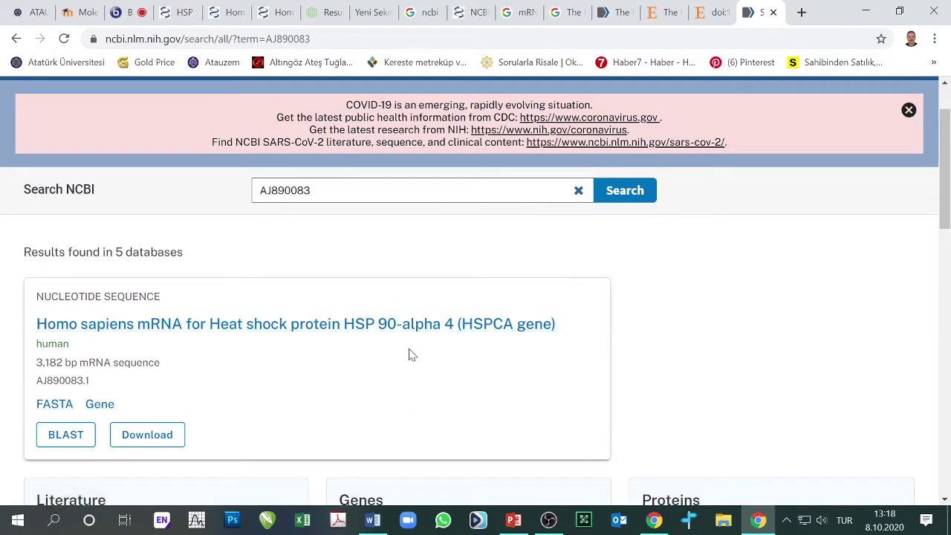
{"action": "scroll", "coordinate": [382, 327], "scroll_direction": "down", "scroll_amount": 3}
{"action": "scroll", "coordinate": [382, 330], "scroll_direction": "up", "scroll_amount": 3}
{"action": "left_click", "coordinate": [370, 334]}
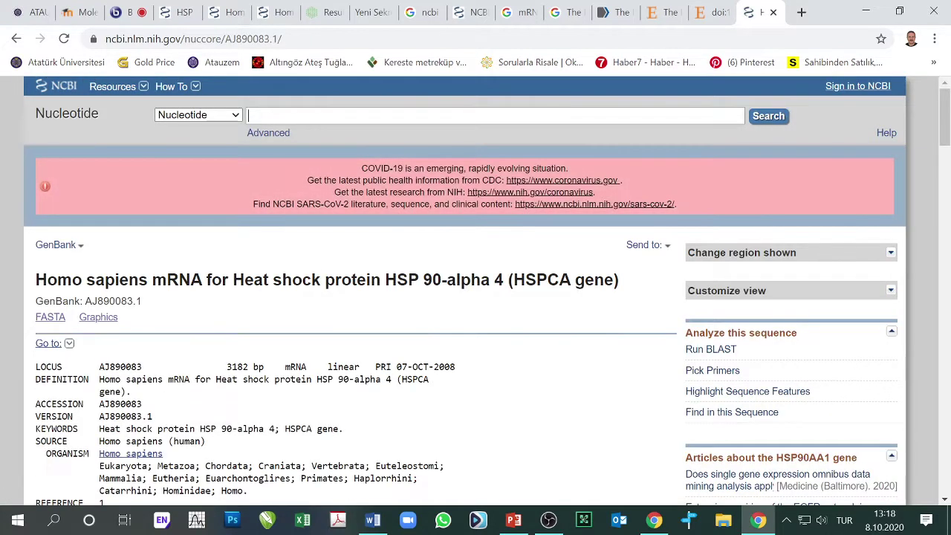
Step: Highlight the record's gene feature in the sequence and check the extent of the highlighted bases
{"action": "scroll", "coordinate": [171, 390], "scroll_direction": "down", "scroll_amount": 1}
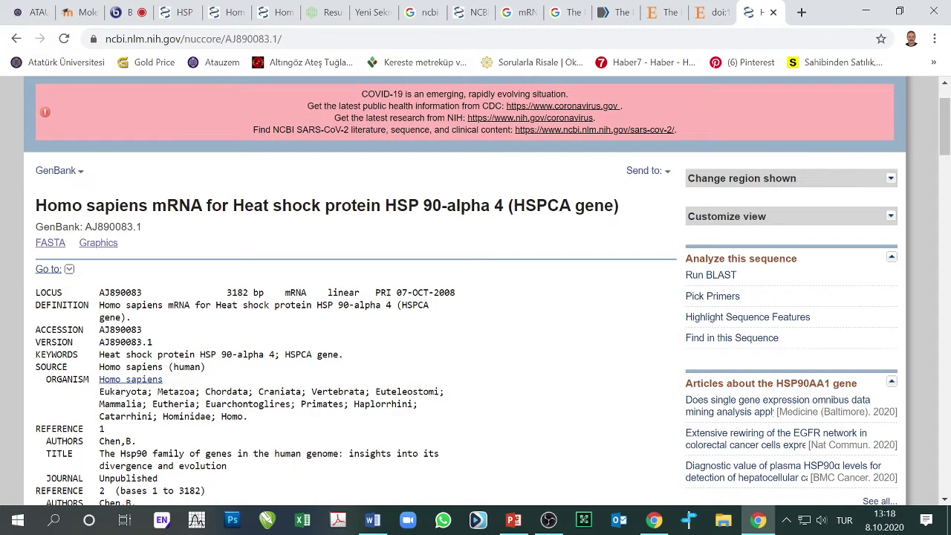
{"action": "scroll", "coordinate": [157, 349], "scroll_direction": "down", "scroll_amount": 3}
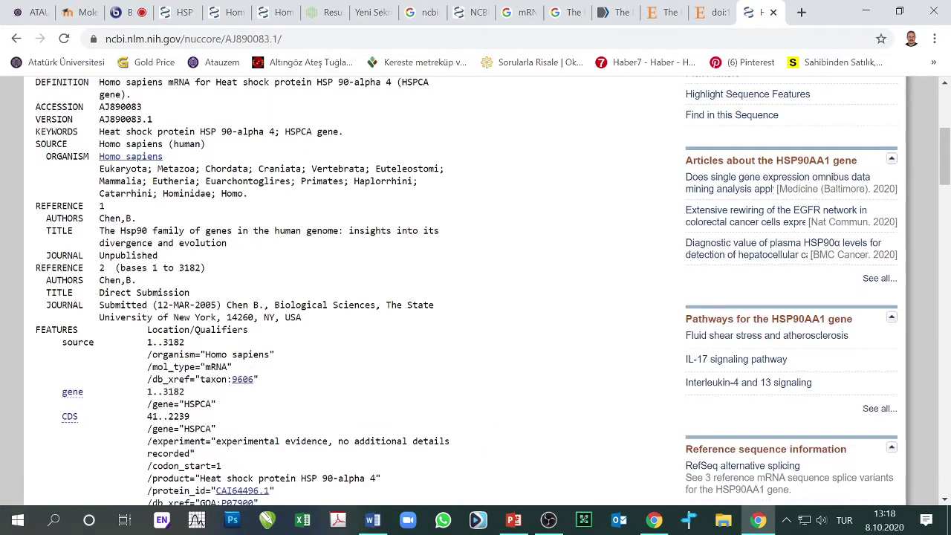
{"action": "scroll", "coordinate": [476, 290], "scroll_direction": "down", "scroll_amount": 2}
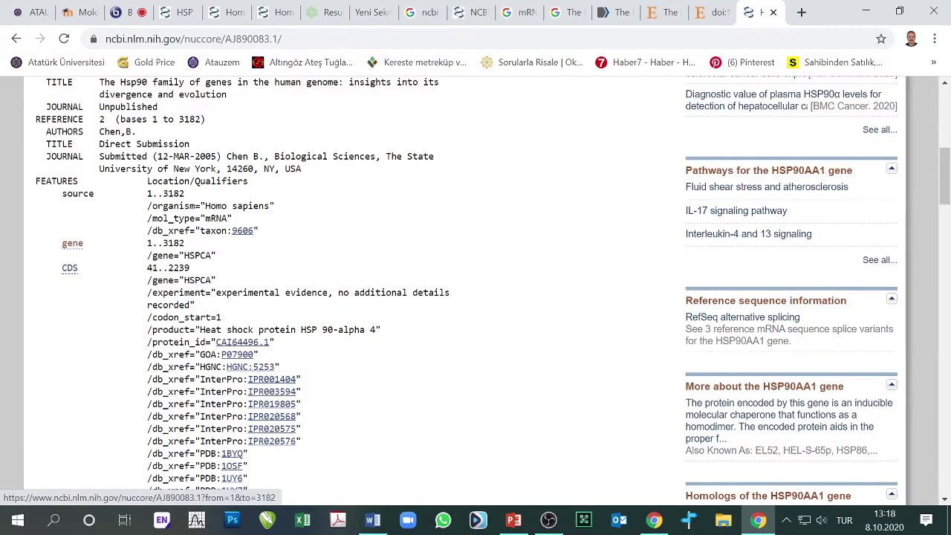
{"action": "left_click", "coordinate": [72, 248]}
{"action": "scroll", "coordinate": [286, 300], "scroll_direction": "down", "scroll_amount": 9}
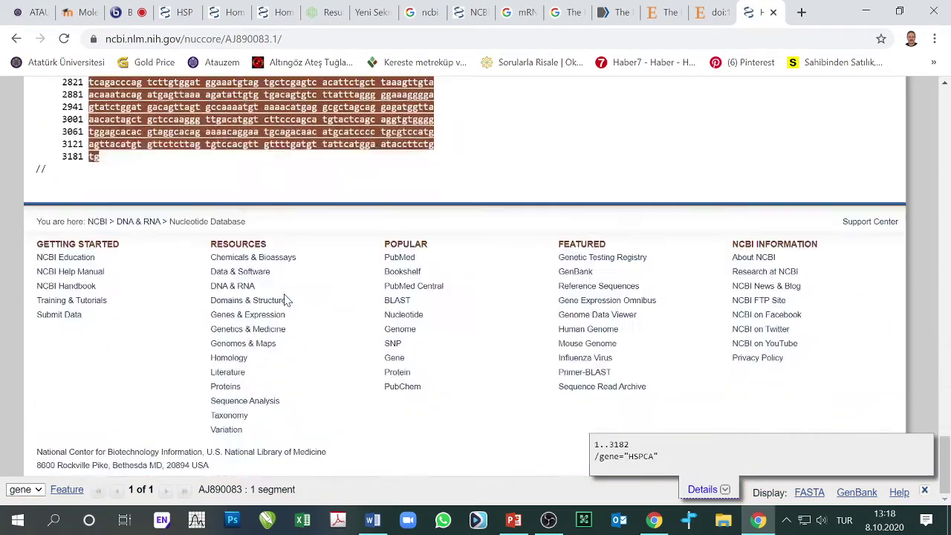
{"action": "scroll", "coordinate": [286, 299], "scroll_direction": "up", "scroll_amount": 20}
Step: Review the record's feature qualifiers, and highlight the CDS feature to examine the coding region within the sequence
{"action": "scroll", "coordinate": [299, 288], "scroll_direction": "down", "scroll_amount": 3}
{"action": "scroll", "coordinate": [300, 290], "scroll_direction": "down", "scroll_amount": 1}
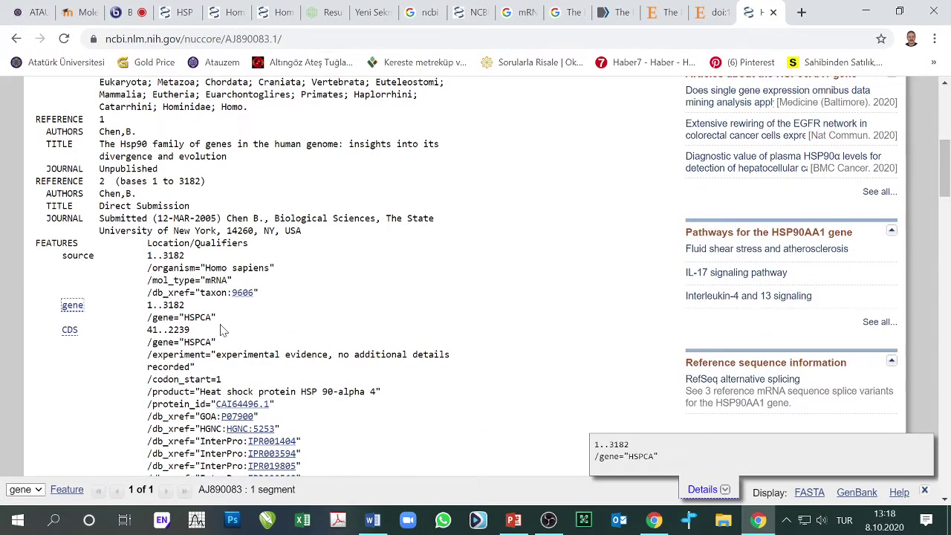
{"action": "scroll", "coordinate": [245, 334], "scroll_direction": "down", "scroll_amount": 12}
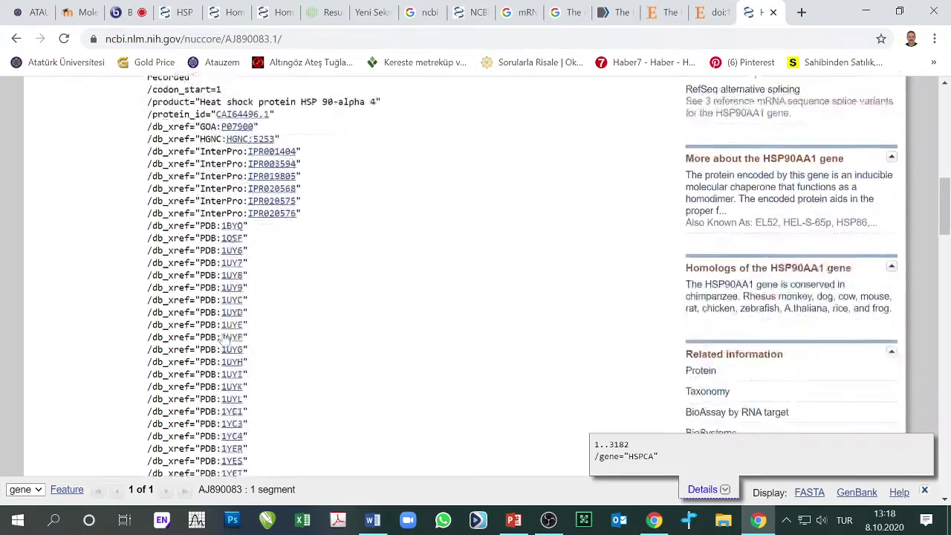
{"action": "scroll", "coordinate": [475, 275], "scroll_direction": "down", "scroll_amount": 4}
{"action": "scroll", "coordinate": [475, 274], "scroll_direction": "up", "scroll_amount": 14}
{"action": "scroll", "coordinate": [476, 275], "scroll_direction": "up", "scroll_amount": 4}
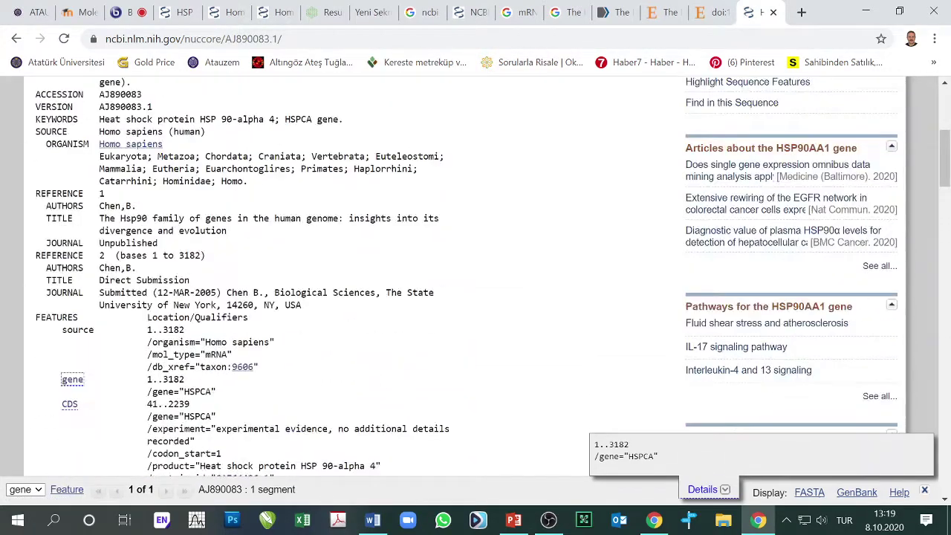
{"action": "left_click", "coordinate": [69, 405]}
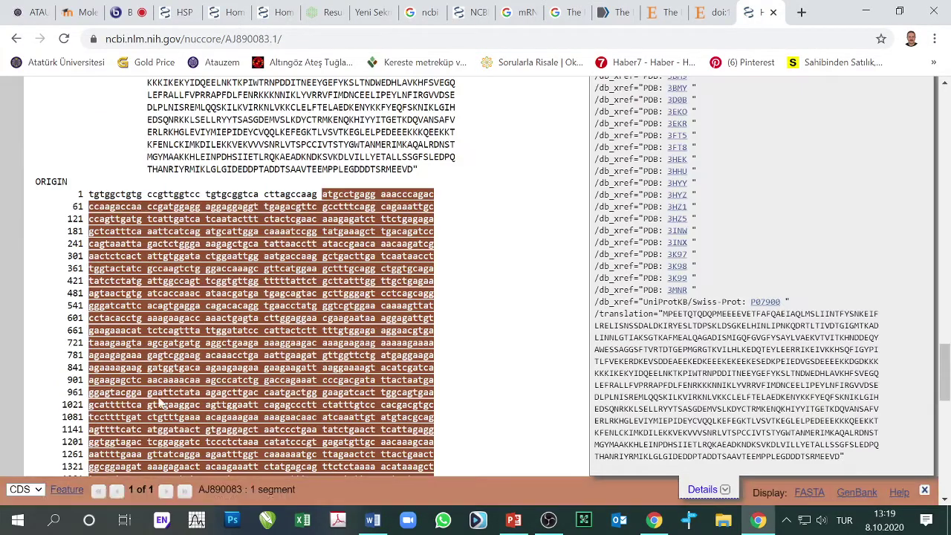
{"action": "scroll", "coordinate": [276, 336], "scroll_direction": "down", "scroll_amount": 10}
{"action": "scroll", "coordinate": [277, 336], "scroll_direction": "up", "scroll_amount": 10}
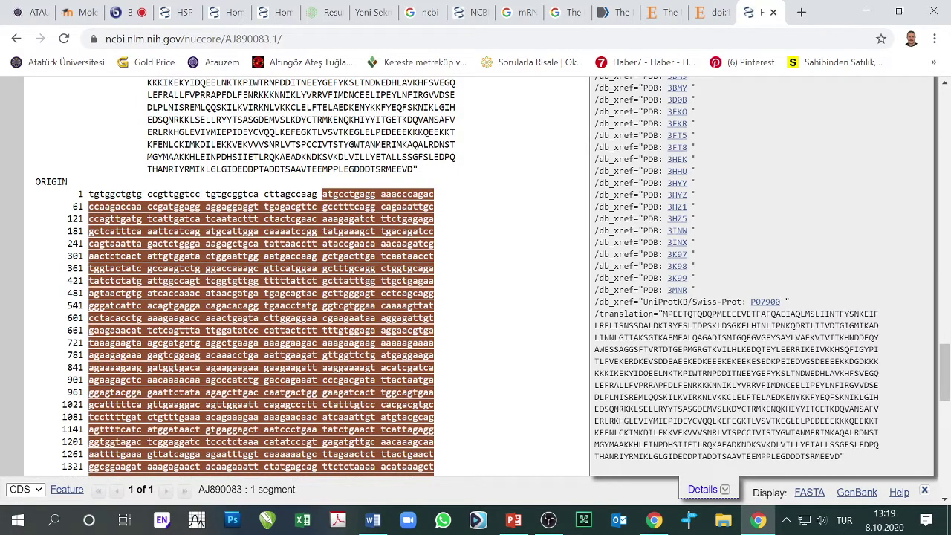
Step: Select the full amino acid sequence in the CDS translation and compare it with the highlighted coding bases
{"action": "scroll", "coordinate": [277, 274], "scroll_direction": "up", "scroll_amount": 4}
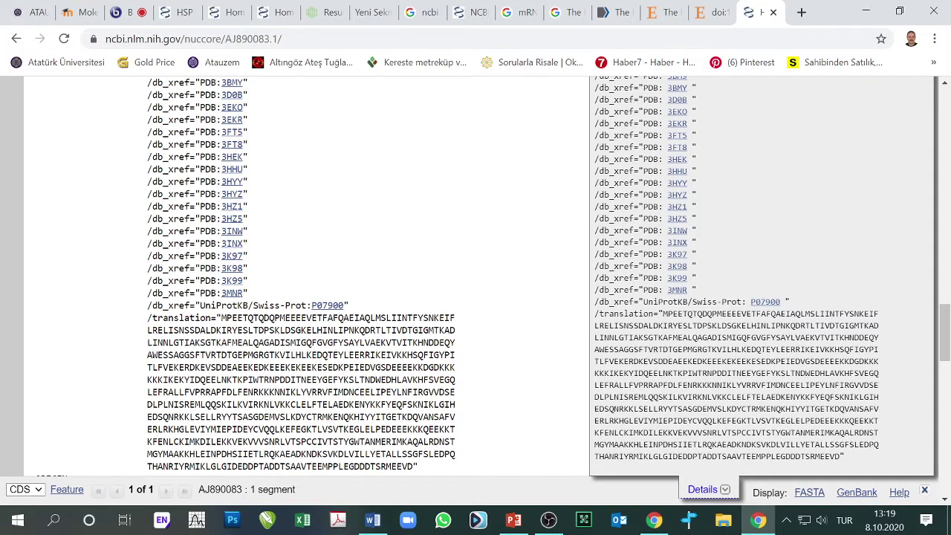
{"action": "left_click_drag", "start_coordinate": [221, 317], "coordinate": [413, 465]}
{"action": "scroll", "coordinate": [504, 364], "scroll_direction": "down", "scroll_amount": 3}
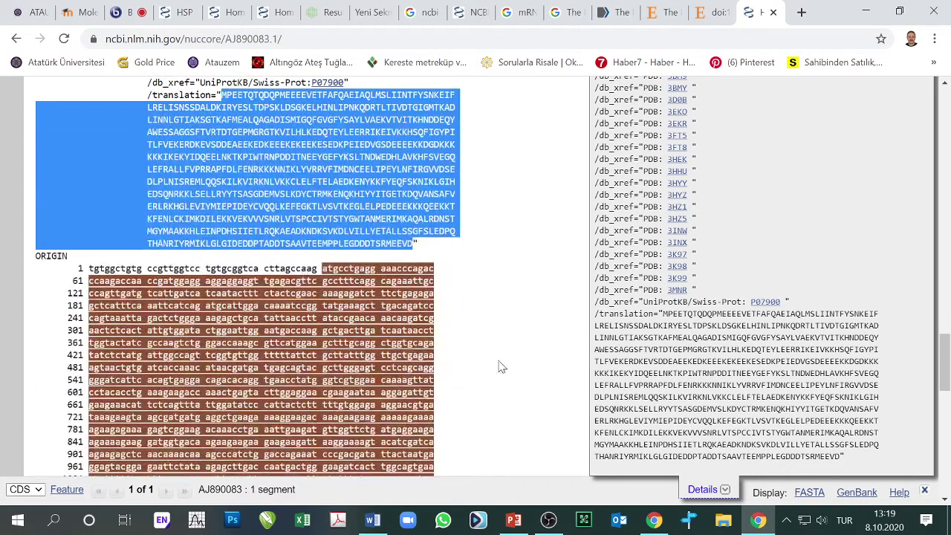
Step: Return to the start of the AJ890083.1 record and close the CDS feature display
{"action": "scroll", "coordinate": [290, 232], "scroll_direction": "up", "scroll_amount": 8}
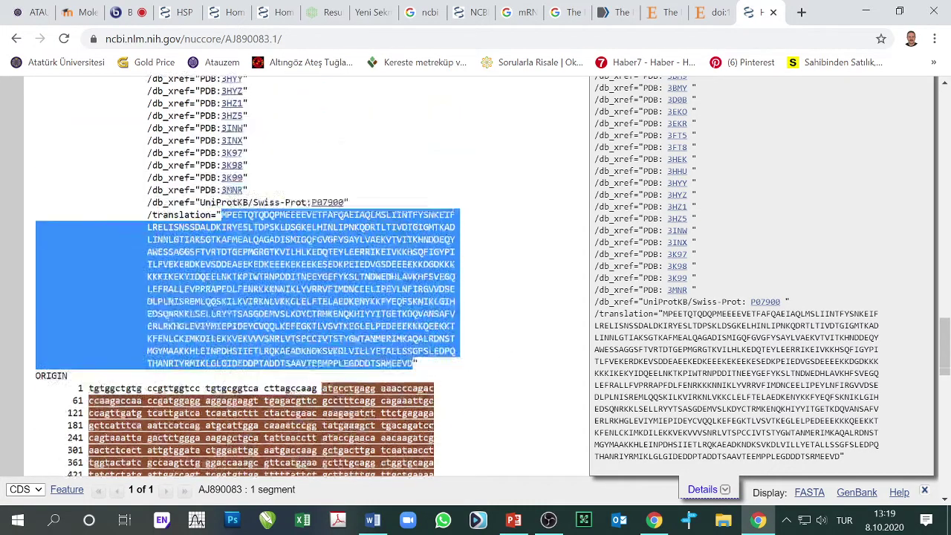
{"action": "scroll", "coordinate": [289, 233], "scroll_direction": "up", "scroll_amount": 15}
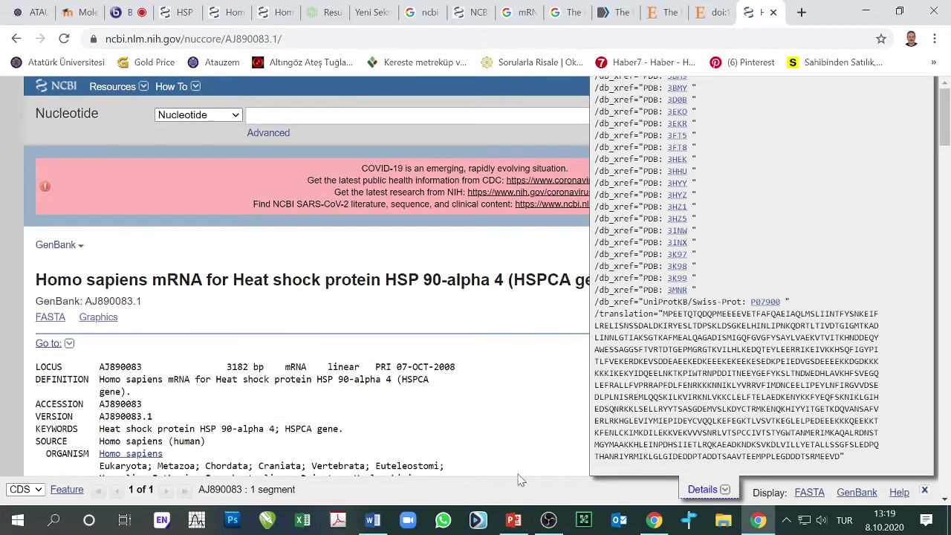
{"action": "left_click", "coordinate": [924, 490]}
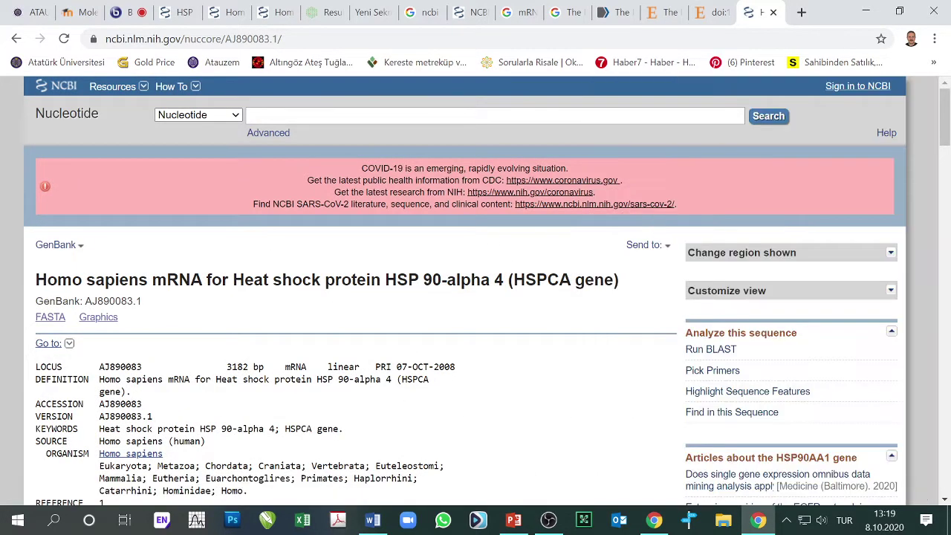
Step: Switch to the live virtual class and check the general chat for student messages
{"action": "left_click", "coordinate": [121, 12]}
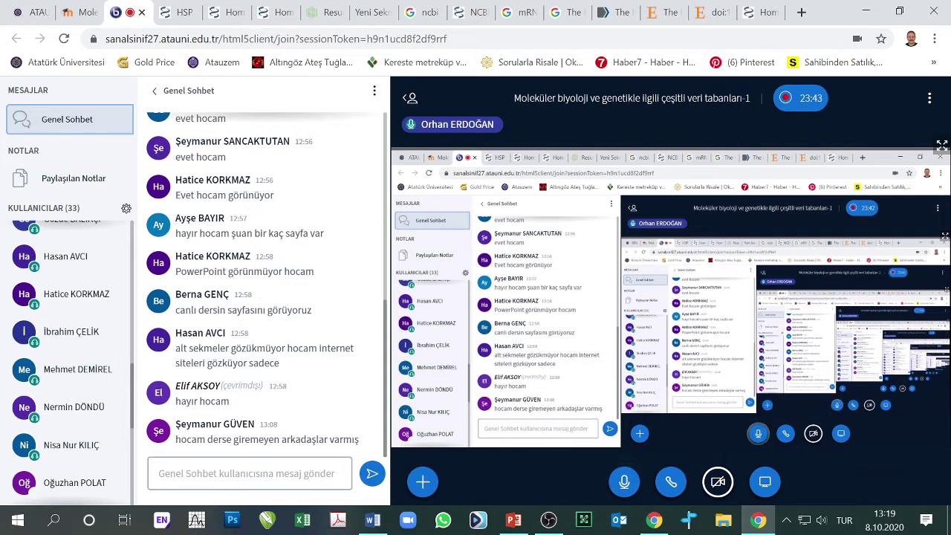
{"action": "left_click", "coordinate": [248, 473]}
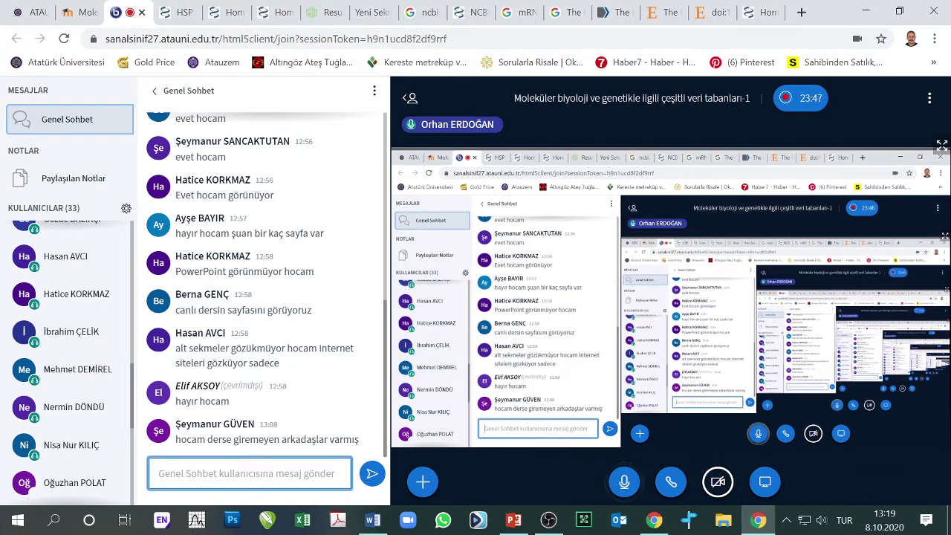
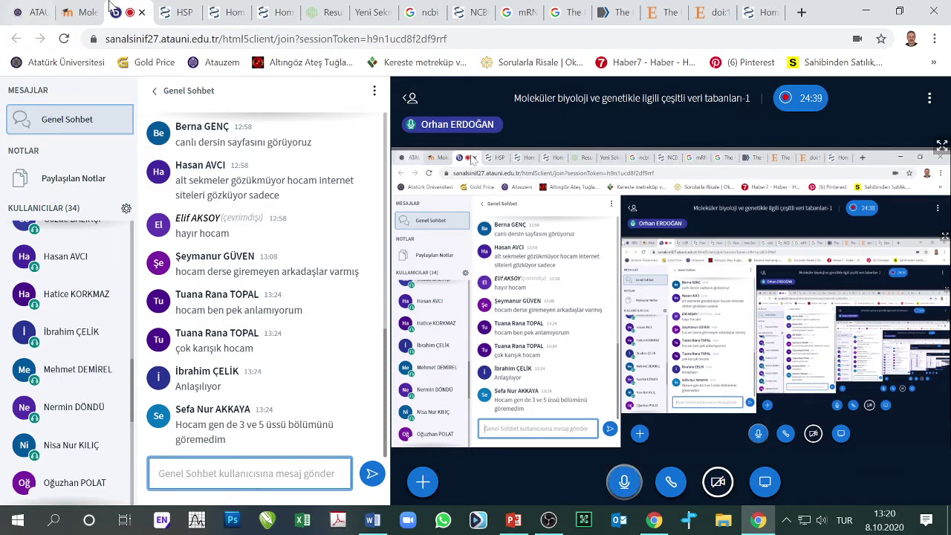
Step: Return to the earlier AJ890083.1 GenBank record and highlight its CDS feature in the ORIGIN sequence
{"action": "left_click", "coordinate": [228, 13]}
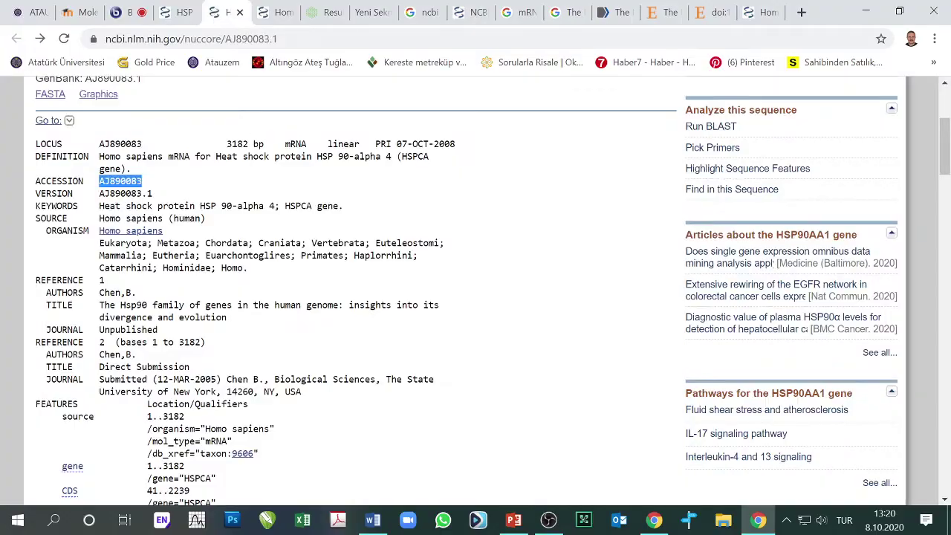
{"action": "scroll", "coordinate": [359, 296], "scroll_direction": "down", "scroll_amount": 20}
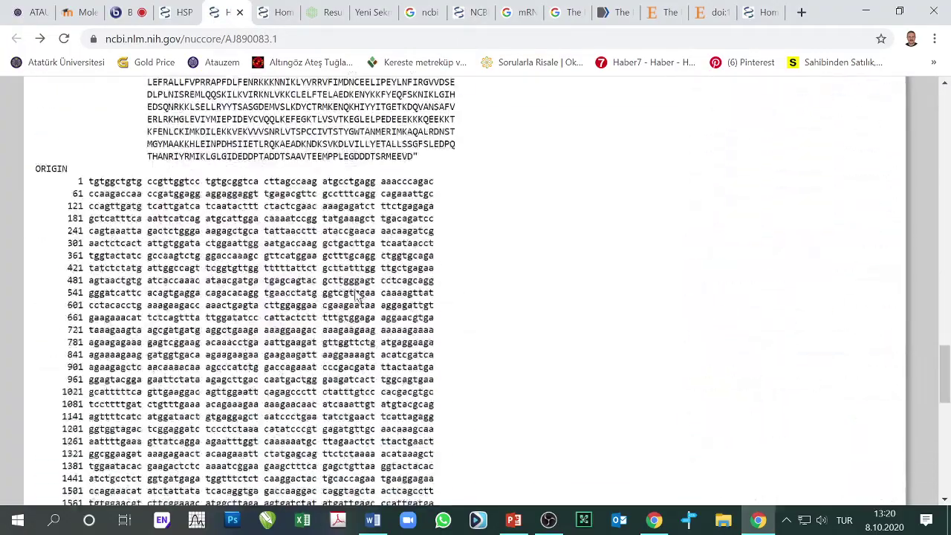
{"action": "scroll", "coordinate": [319, 289], "scroll_direction": "up", "scroll_amount": 10}
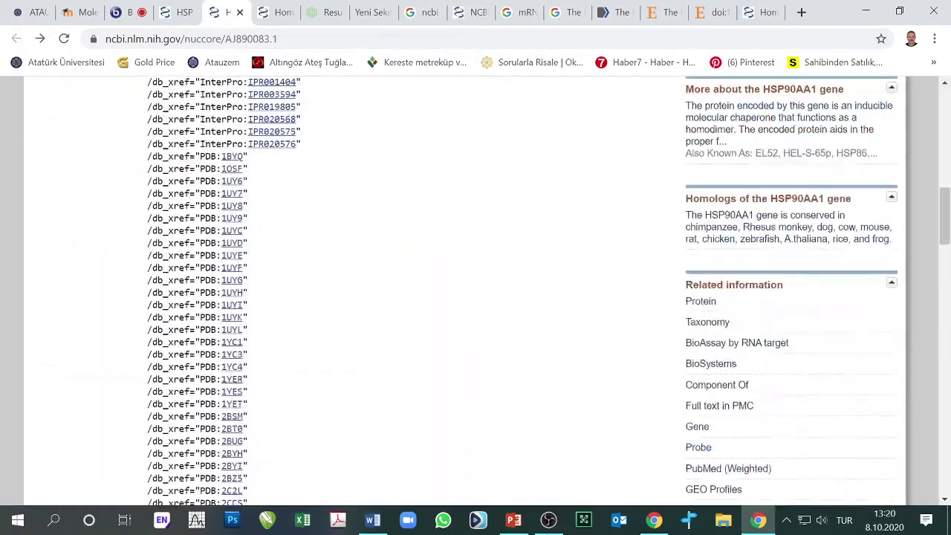
{"action": "scroll", "coordinate": [357, 290], "scroll_direction": "up", "scroll_amount": 6}
{"action": "scroll", "coordinate": [357, 290], "scroll_direction": "down", "scroll_amount": 2}
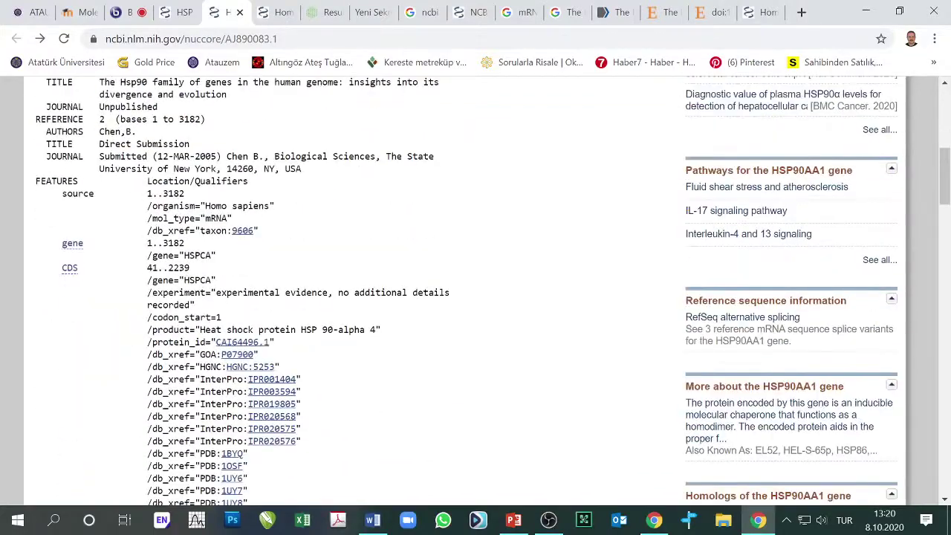
{"action": "left_click", "coordinate": [70, 269]}
{"action": "scroll", "coordinate": [72, 125], "scroll_direction": "down", "scroll_amount": 4}
{"action": "scroll", "coordinate": [73, 125], "scroll_direction": "up", "scroll_amount": 2}
{"action": "scroll", "coordinate": [260, 275], "scroll_direction": "up", "scroll_amount": 1}
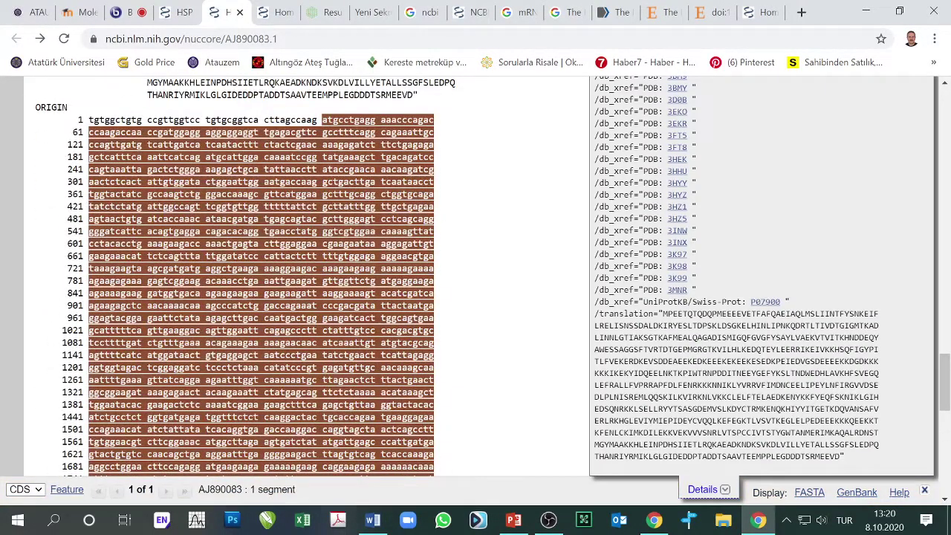
Step: Select the bases at the start of the ORIGIN sequence that precede the highlighted CDS, from tgtggctgtg to cttagccaag
{"action": "left_click_drag", "start_coordinate": [312, 120], "coordinate": [291, 119]}
{"action": "left_click", "coordinate": [90, 125]}
{"action": "scroll", "coordinate": [407, 195], "scroll_direction": "down", "scroll_amount": 8}
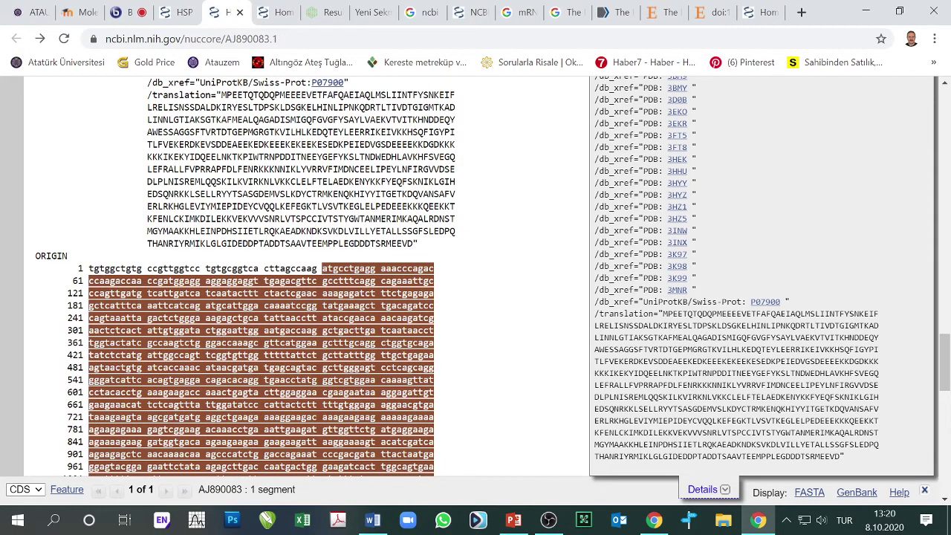
{"action": "left_click_drag", "start_coordinate": [88, 268], "coordinate": [320, 269]}
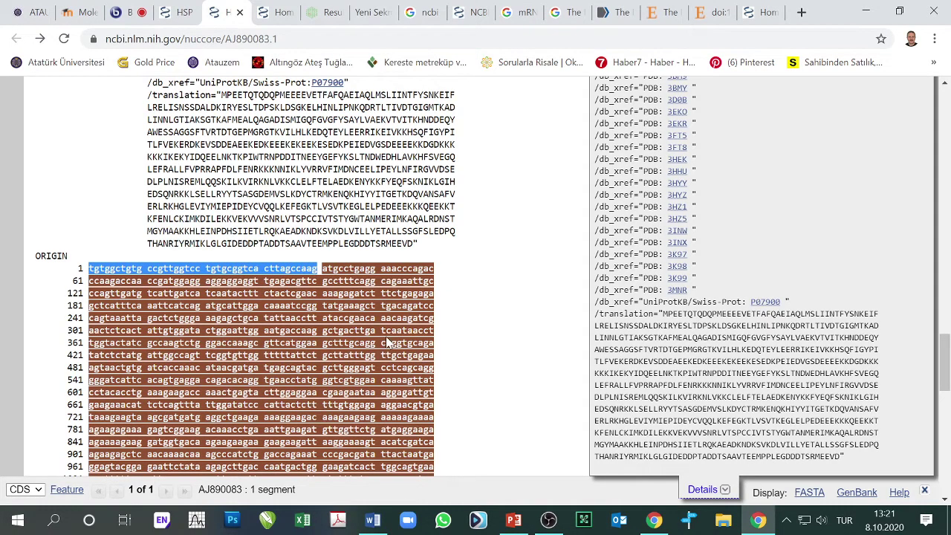
Step: Select all bases following the highlighted CDS through the final tg at the end of the sequence
{"action": "scroll", "coordinate": [386, 340], "scroll_direction": "down", "scroll_amount": 10}
{"action": "scroll", "coordinate": [386, 340], "scroll_direction": "up", "scroll_amount": 3}
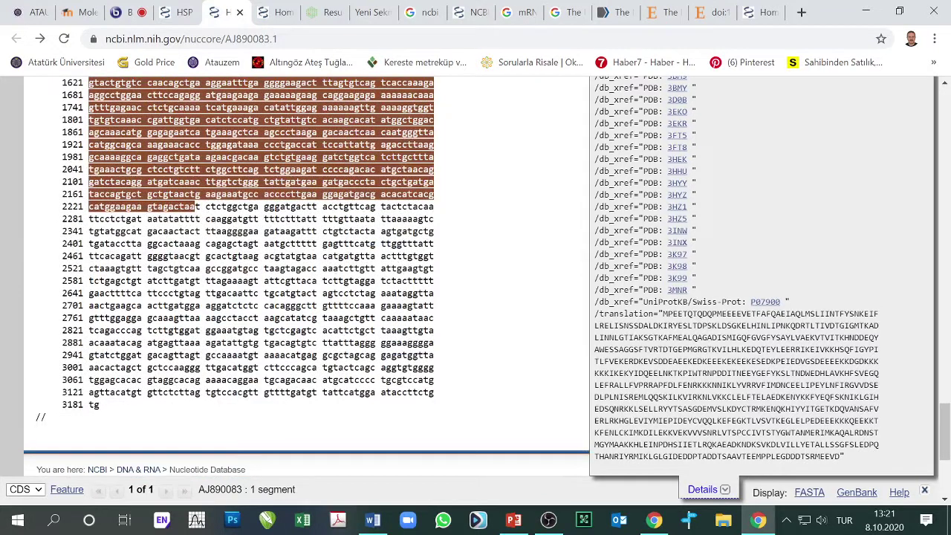
{"action": "left_click_drag", "start_coordinate": [197, 206], "coordinate": [283, 407]}
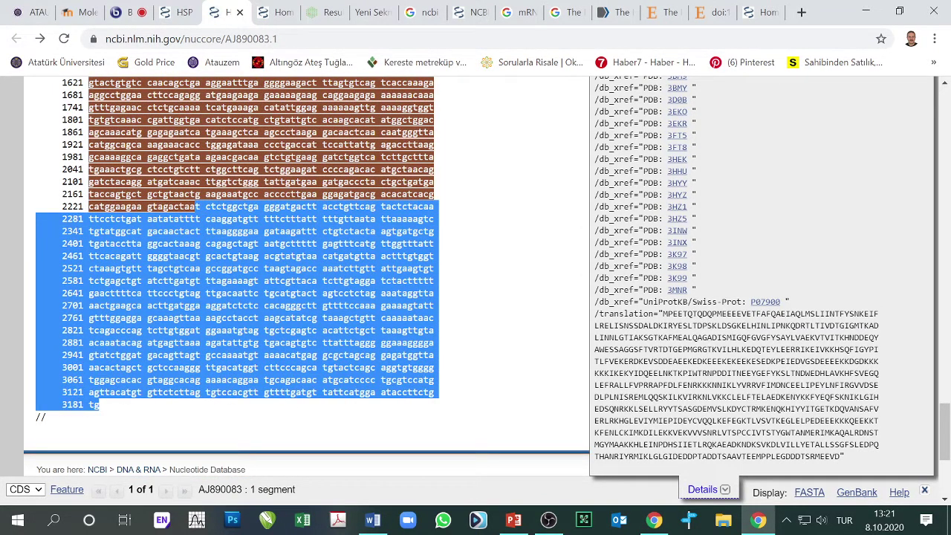
Step: Browse the Google mRNA image results and preview the MDPI Pharmaceutics diagram labelled with cap, 5' UTR, ORF, 3' UTR and poly(A) tail
{"action": "left_click", "coordinate": [561, 12]}
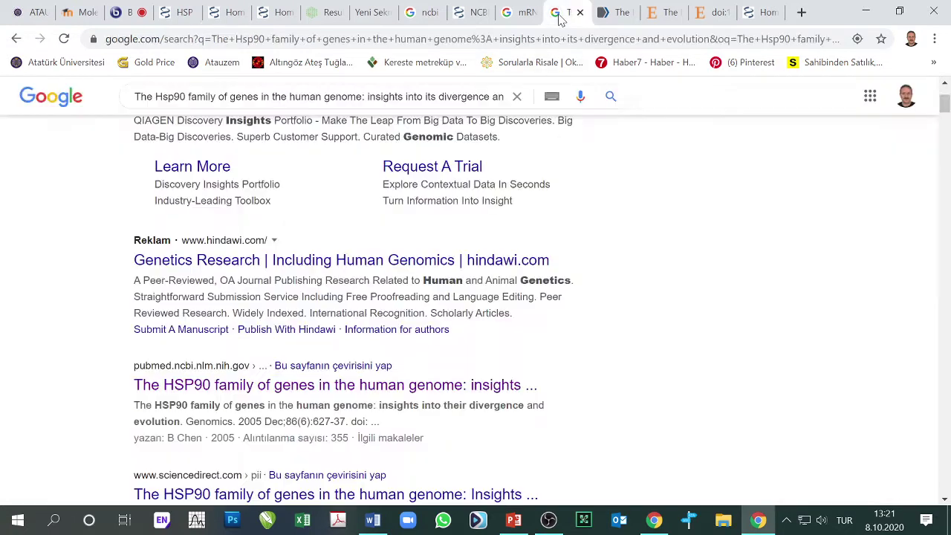
{"action": "left_click", "coordinate": [521, 12]}
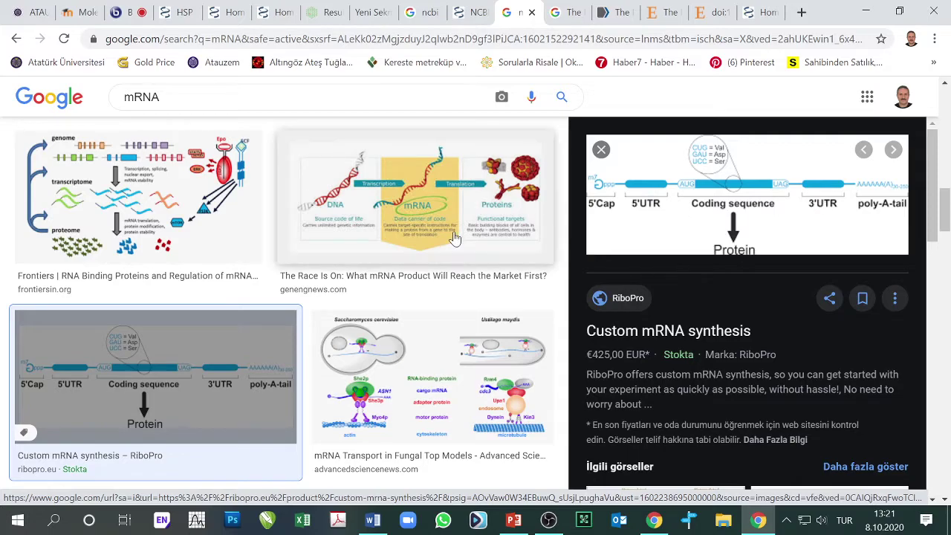
{"action": "scroll", "coordinate": [452, 245], "scroll_direction": "down", "scroll_amount": 5}
{"action": "scroll", "coordinate": [454, 246], "scroll_direction": "down", "scroll_amount": 4}
{"action": "scroll", "coordinate": [455, 246], "scroll_direction": "down", "scroll_amount": 10}
{"action": "scroll", "coordinate": [454, 246], "scroll_direction": "down", "scroll_amount": 6}
{"action": "scroll", "coordinate": [454, 246], "scroll_direction": "up", "scroll_amount": 5}
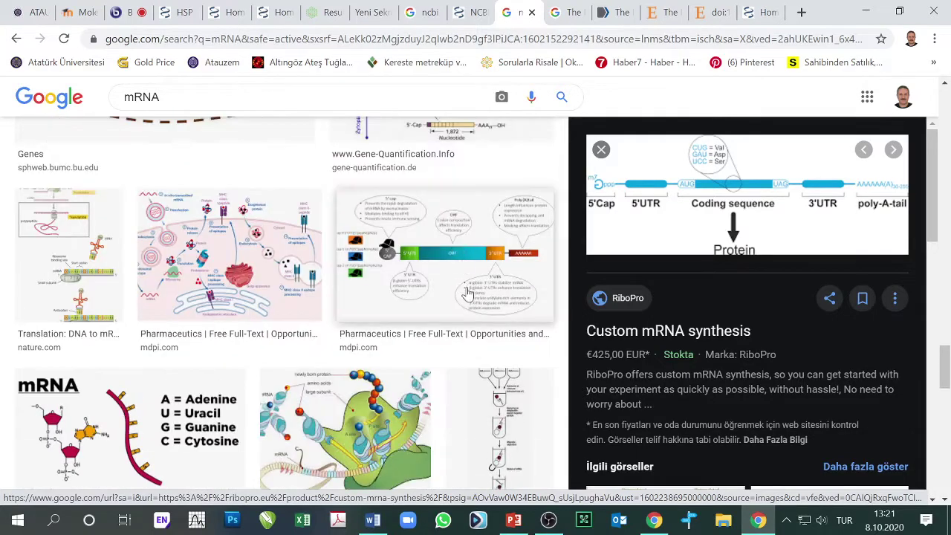
{"action": "left_click", "coordinate": [469, 267]}
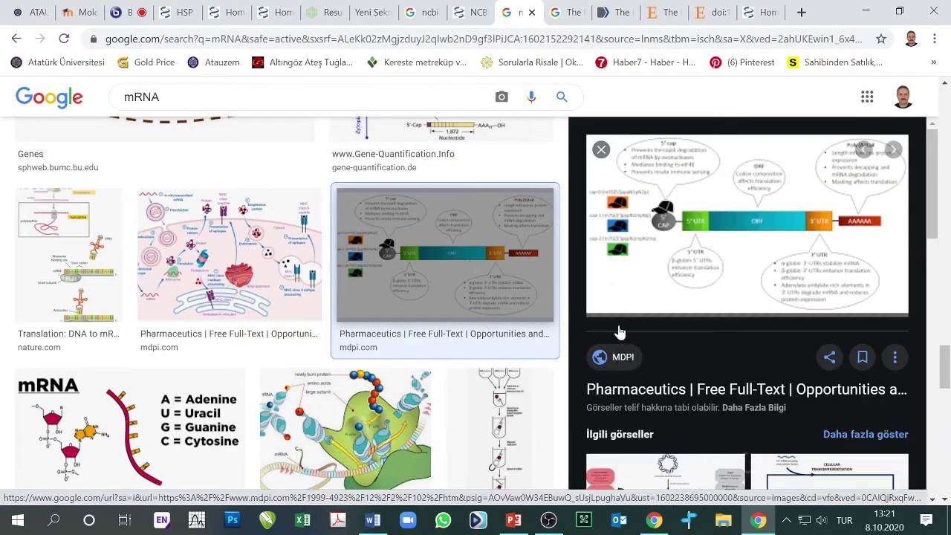
Step: Open the MDPI Pharmaceutics article behind the previewed diagram and enlarge Figure 2 showing the IVT mRNA structure
{"action": "left_click", "coordinate": [740, 260]}
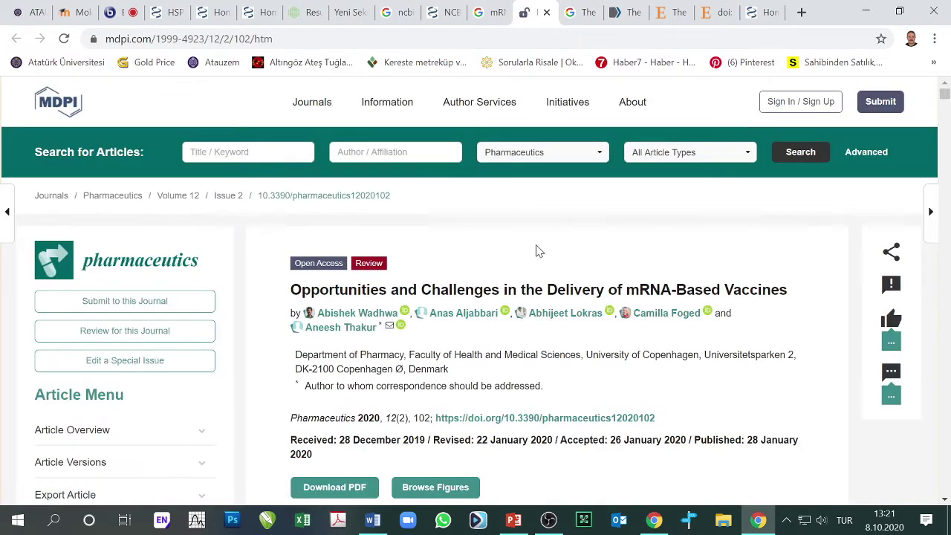
{"action": "scroll", "coordinate": [539, 254], "scroll_direction": "down", "scroll_amount": 20}
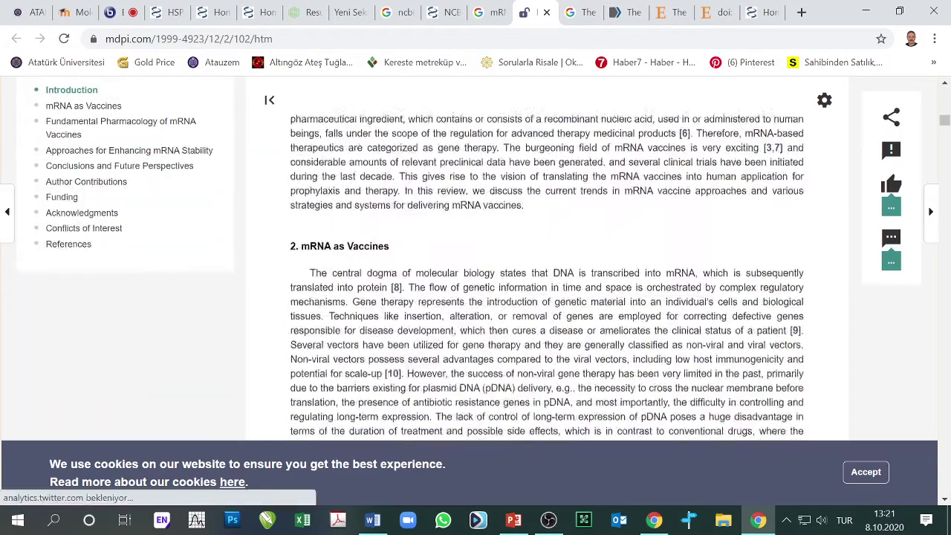
{"action": "scroll", "coordinate": [616, 310], "scroll_direction": "down", "scroll_amount": 4}
{"action": "scroll", "coordinate": [615, 308], "scroll_direction": "down", "scroll_amount": 20}
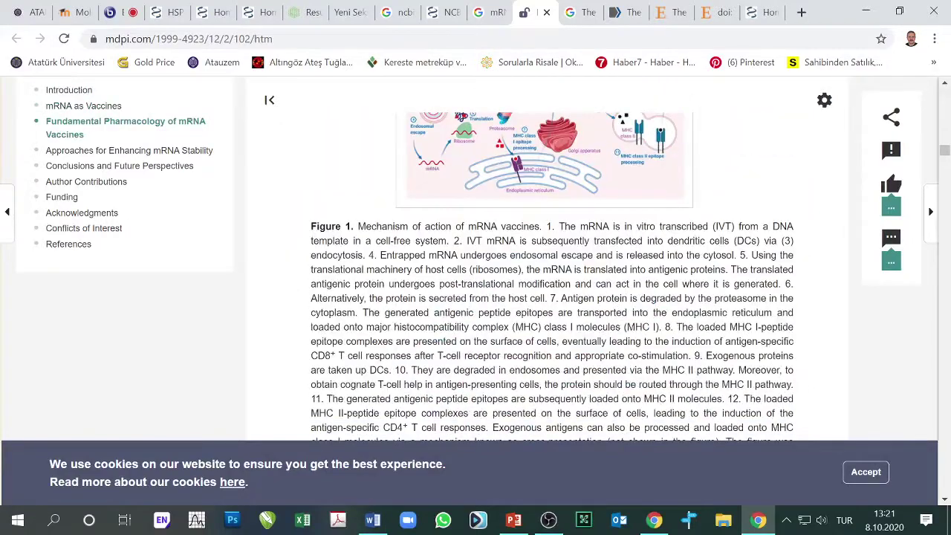
{"action": "scroll", "coordinate": [605, 301], "scroll_direction": "up", "scroll_amount": 3}
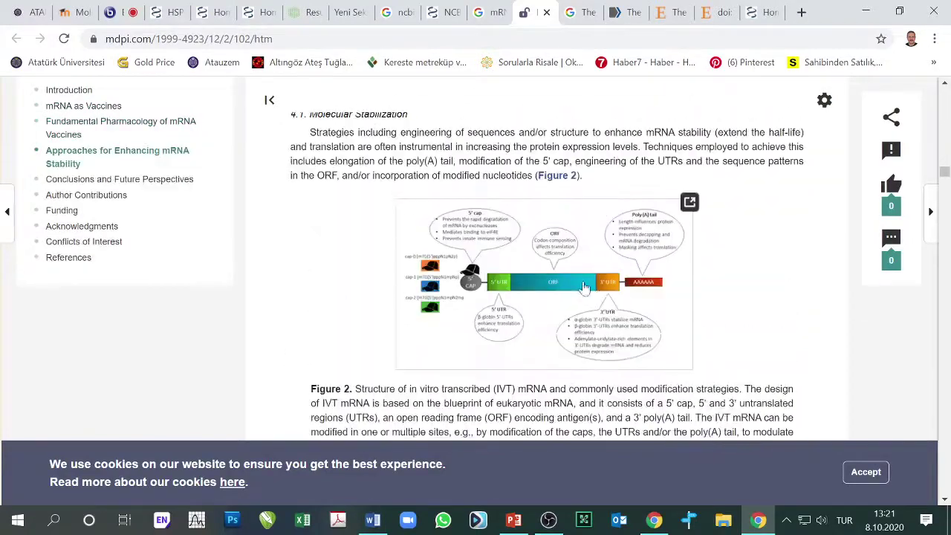
{"action": "left_click", "coordinate": [567, 280]}
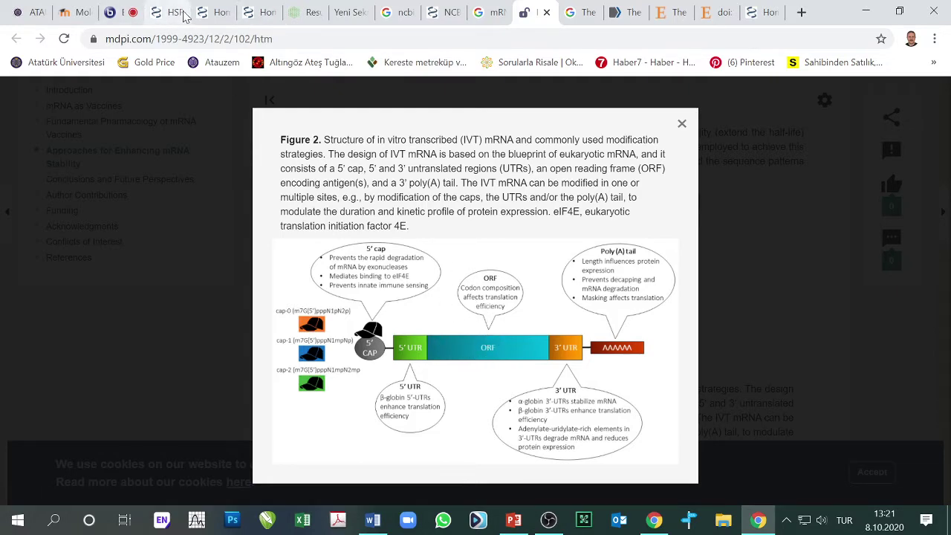
Step: Return to the AJ890083.1 GenBank record and select the bases in ORIGIN line 1 that precede the highlighted CDS
{"action": "left_click", "coordinate": [213, 13]}
{"action": "scroll", "coordinate": [297, 275], "scroll_direction": "up", "scroll_amount": 9}
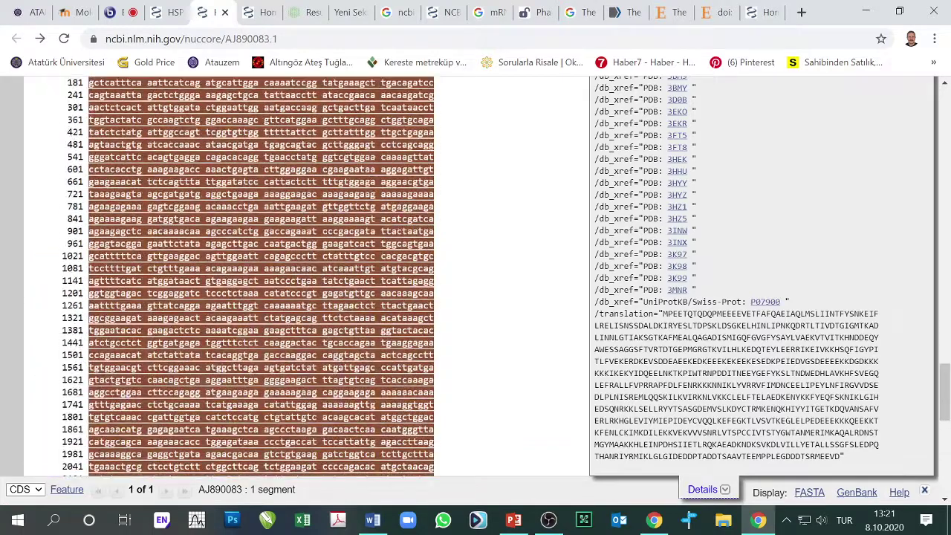
{"action": "scroll", "coordinate": [297, 275], "scroll_direction": "down", "scroll_amount": 5}
{"action": "scroll", "coordinate": [101, 193], "scroll_direction": "up", "scroll_amount": 1}
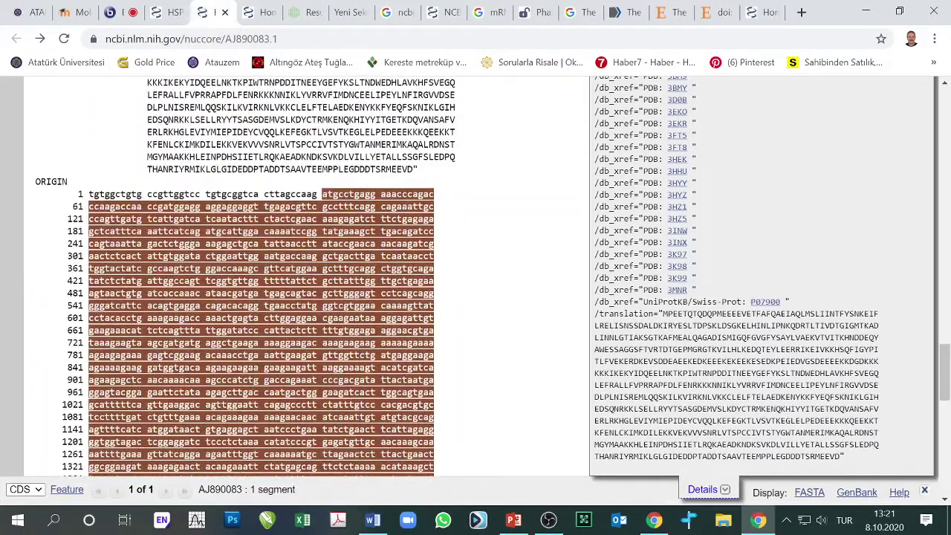
{"action": "left_click_drag", "start_coordinate": [89, 194], "coordinate": [318, 194]}
{"action": "left_click", "coordinate": [318, 195]}
Step: Select the bases after the highlighted CDS down to the sequence's final tg, and check the online class chat for replies
{"action": "scroll", "coordinate": [260, 275], "scroll_direction": "down", "scroll_amount": 6}
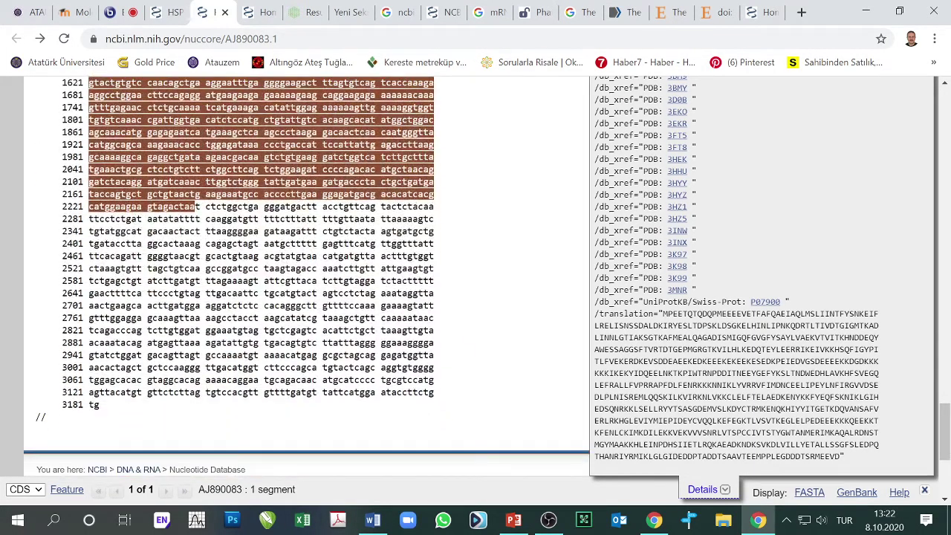
{"action": "left_click_drag", "start_coordinate": [198, 207], "coordinate": [265, 404]}
{"action": "left_click", "coordinate": [118, 12]}
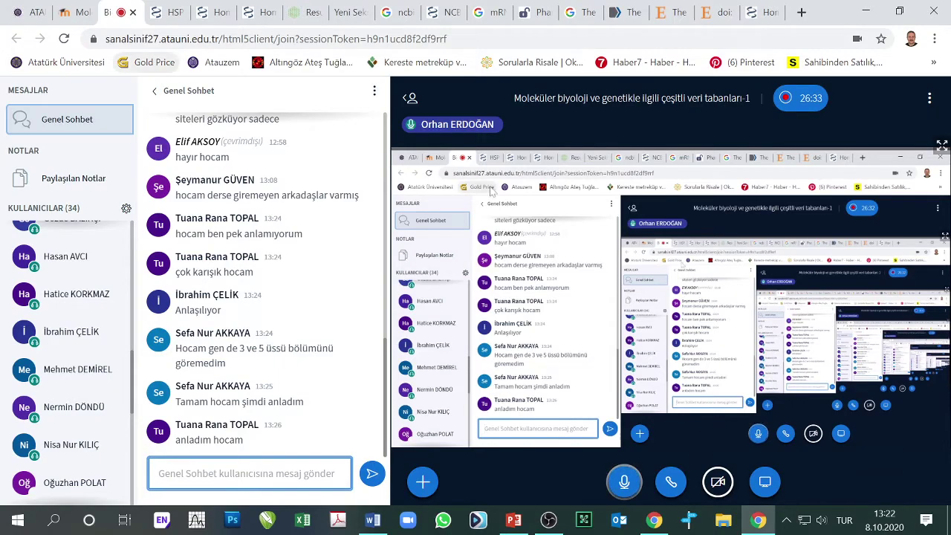
Step: Review the human HSP nucleotide search results down to the HSP 90-alpha 4 and HSP 90-alpha 2 mRNA entries
{"action": "left_click", "coordinate": [169, 12]}
{"action": "scroll", "coordinate": [459, 394], "scroll_direction": "up", "scroll_amount": 15}
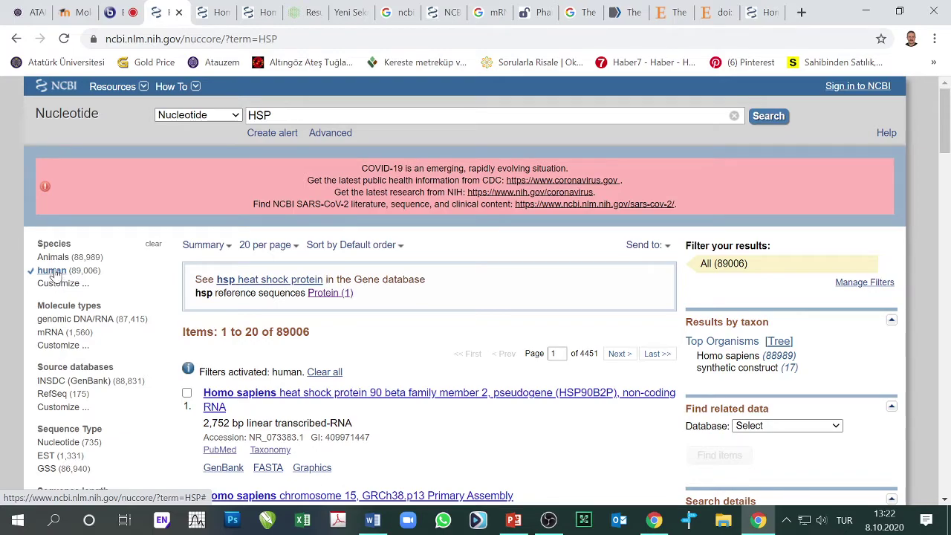
{"action": "scroll", "coordinate": [393, 355], "scroll_direction": "down", "scroll_amount": 7}
{"action": "scroll", "coordinate": [399, 357], "scroll_direction": "down", "scroll_amount": 3}
{"action": "scroll", "coordinate": [390, 355], "scroll_direction": "up", "scroll_amount": 9}
{"action": "scroll", "coordinate": [386, 353], "scroll_direction": "down", "scroll_amount": 3}
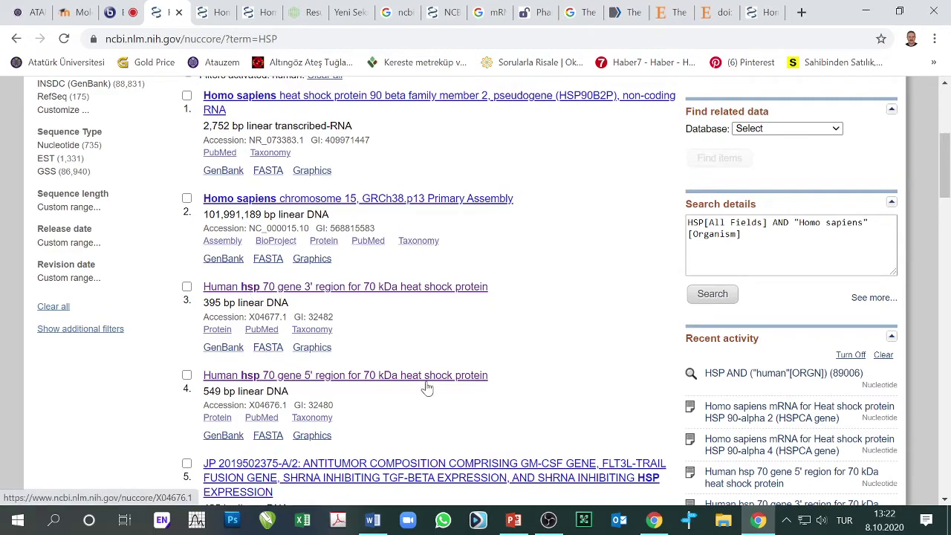
{"action": "scroll", "coordinate": [426, 386], "scroll_direction": "down", "scroll_amount": 11}
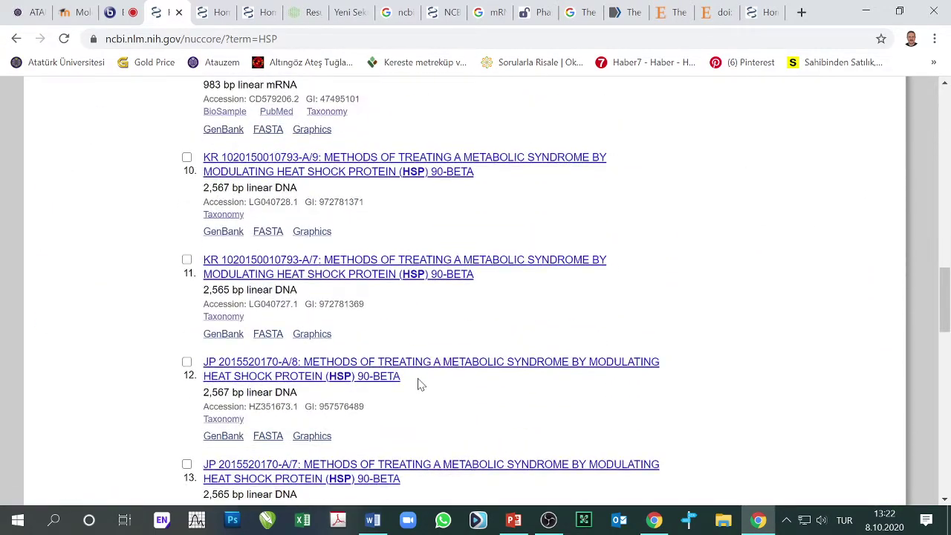
{"action": "scroll", "coordinate": [417, 384], "scroll_direction": "down", "scroll_amount": 3}
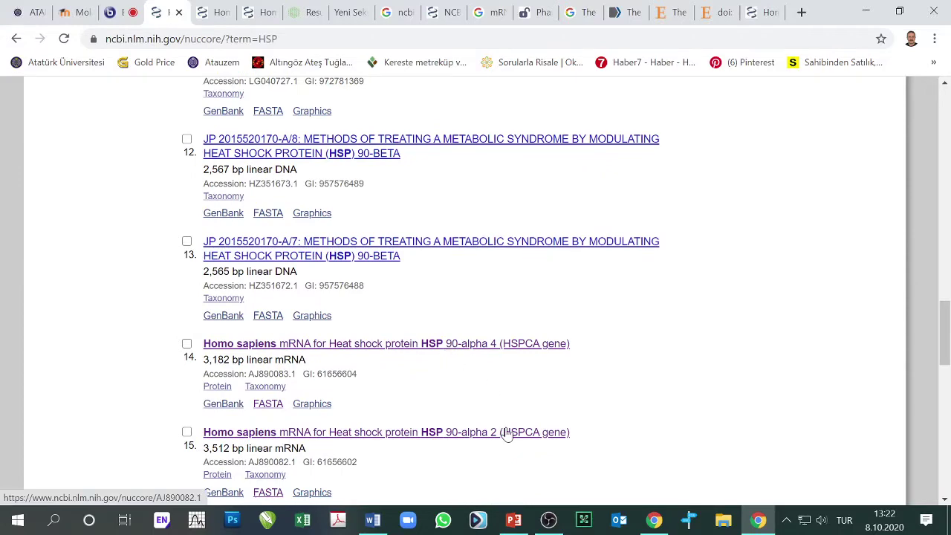
{"action": "scroll", "coordinate": [491, 386], "scroll_direction": "down", "scroll_amount": 1}
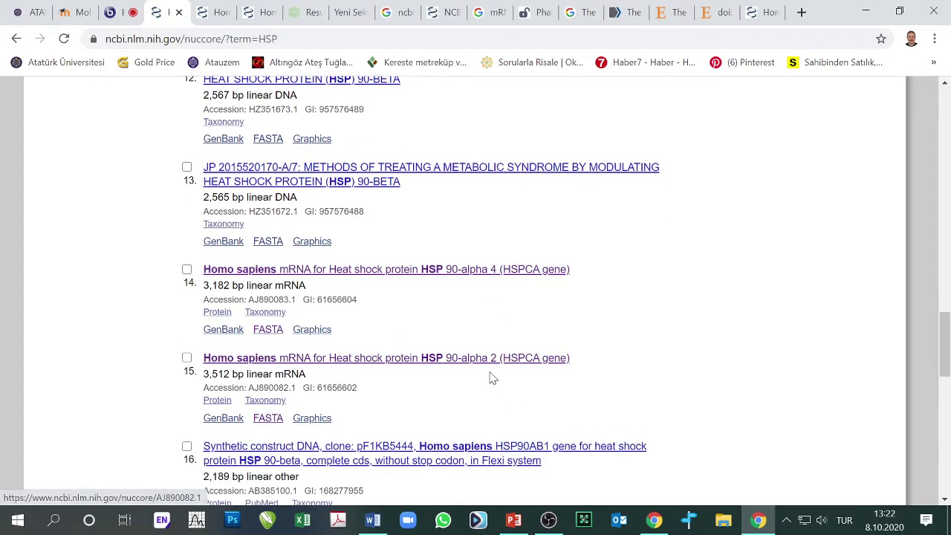
Step: Return to the AJ890083.1 record and turn off its CDS feature highlighting
{"action": "left_click", "coordinate": [213, 13]}
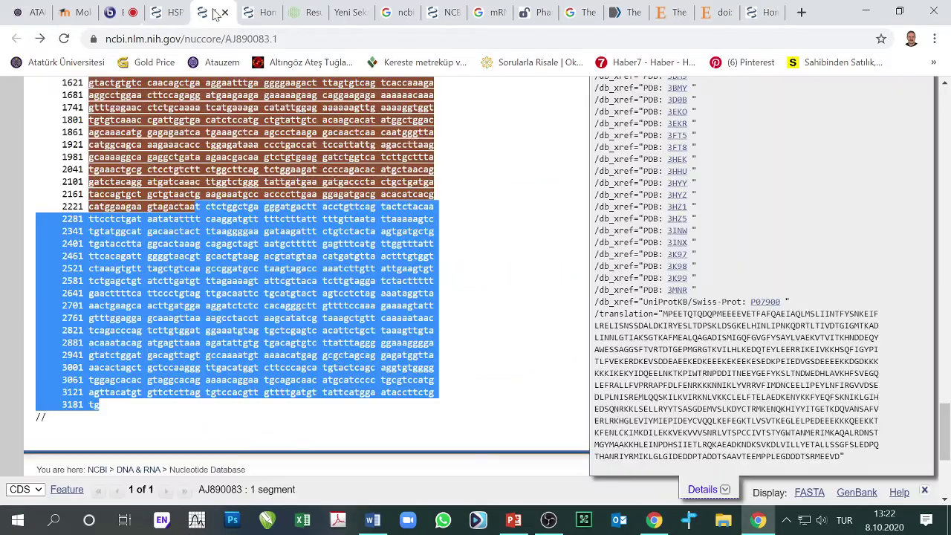
{"action": "scroll", "coordinate": [346, 312], "scroll_direction": "up", "scroll_amount": 20}
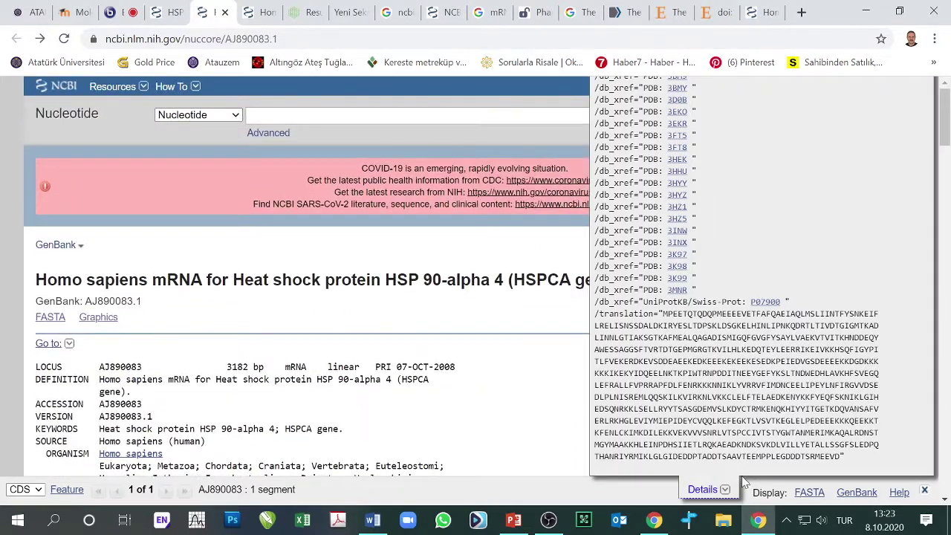
{"action": "left_click", "coordinate": [924, 492]}
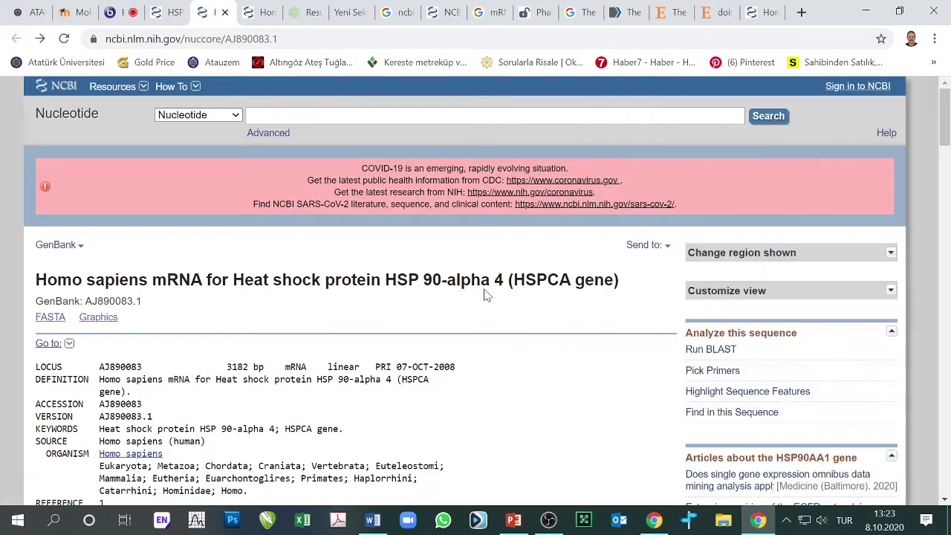
Step: Bring up the HSP 90-alpha 2 record AJ890082.1 and go back from its FASTA view to the GenBank view
{"action": "left_click", "coordinate": [257, 12]}
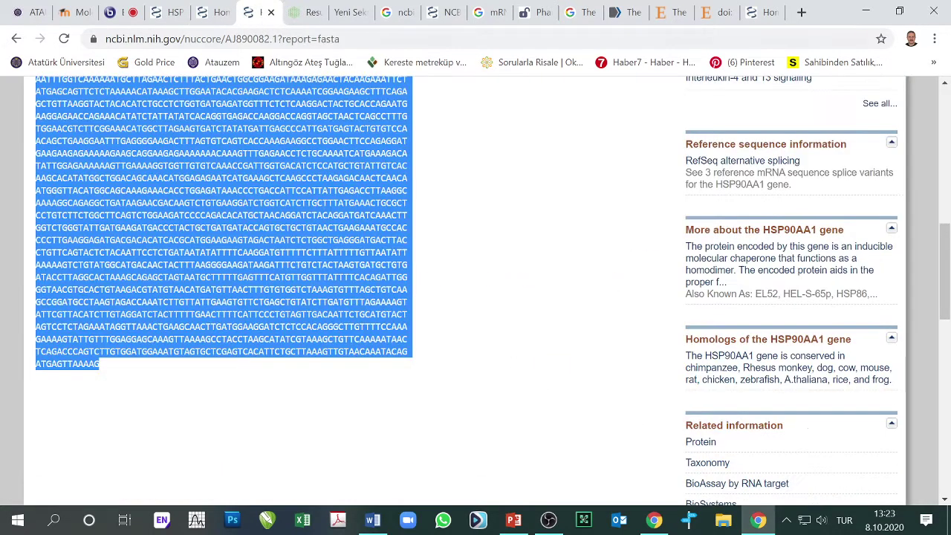
{"action": "scroll", "coordinate": [333, 171], "scroll_direction": "up", "scroll_amount": 10}
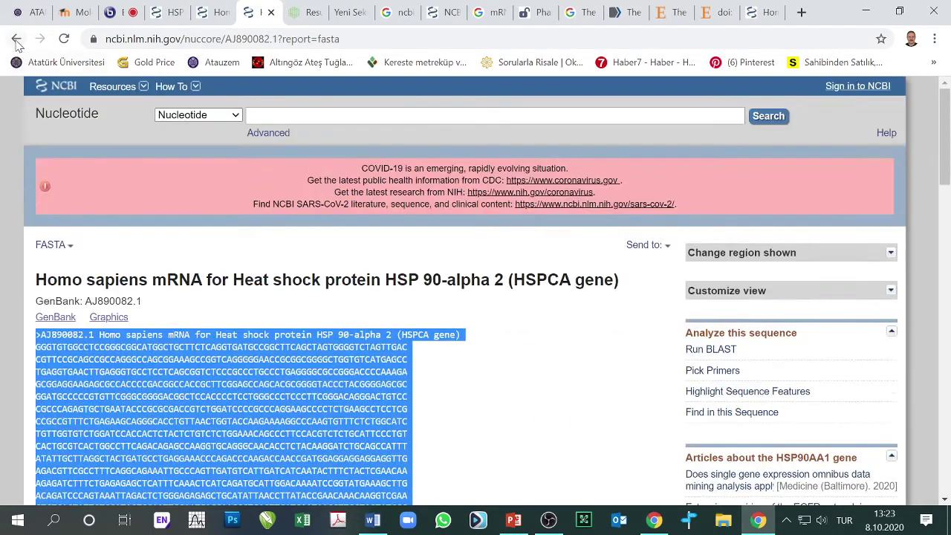
{"action": "left_click", "coordinate": [17, 41]}
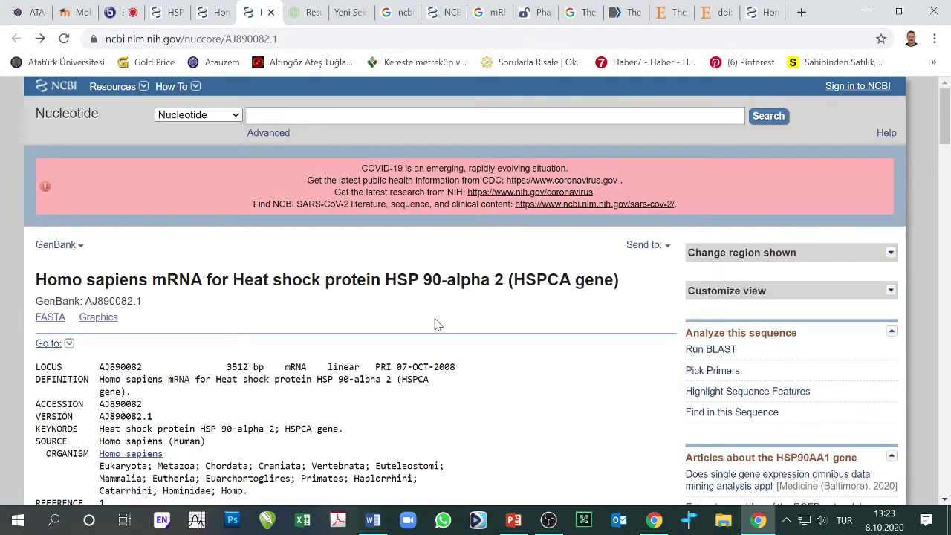
Step: Examine the protein translation and ORIGIN nucleotide sequence of the AJ890082.1 record
{"action": "scroll", "coordinate": [436, 323], "scroll_direction": "down", "scroll_amount": 20}
{"action": "scroll", "coordinate": [436, 342], "scroll_direction": "down", "scroll_amount": 20}
{"action": "scroll", "coordinate": [416, 348], "scroll_direction": "up", "scroll_amount": 15}
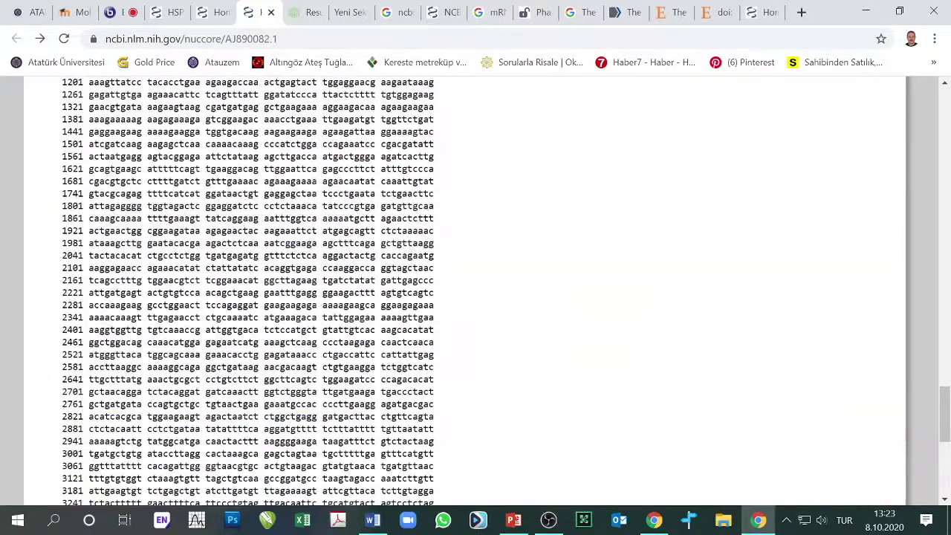
{"action": "scroll", "coordinate": [416, 349], "scroll_direction": "up", "scroll_amount": 12}
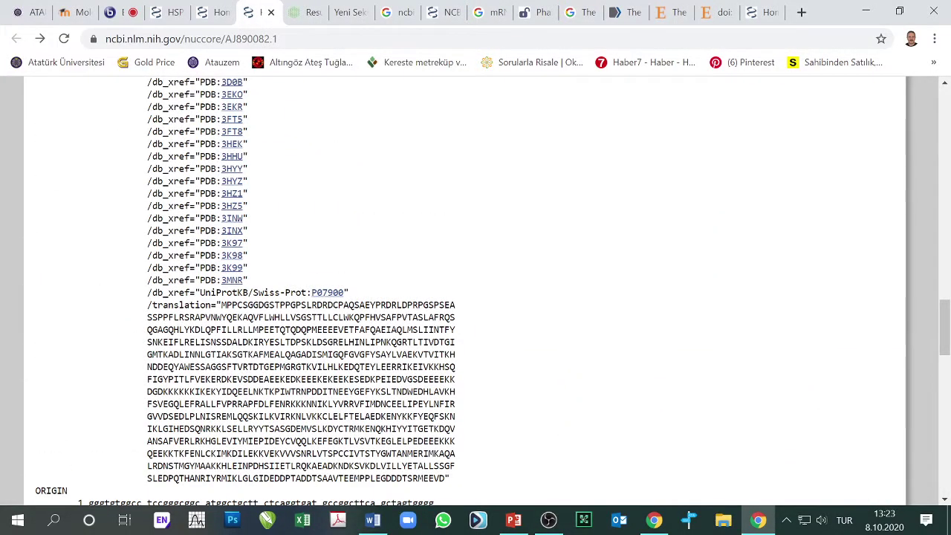
{"action": "scroll", "coordinate": [297, 290], "scroll_direction": "down", "scroll_amount": 11}
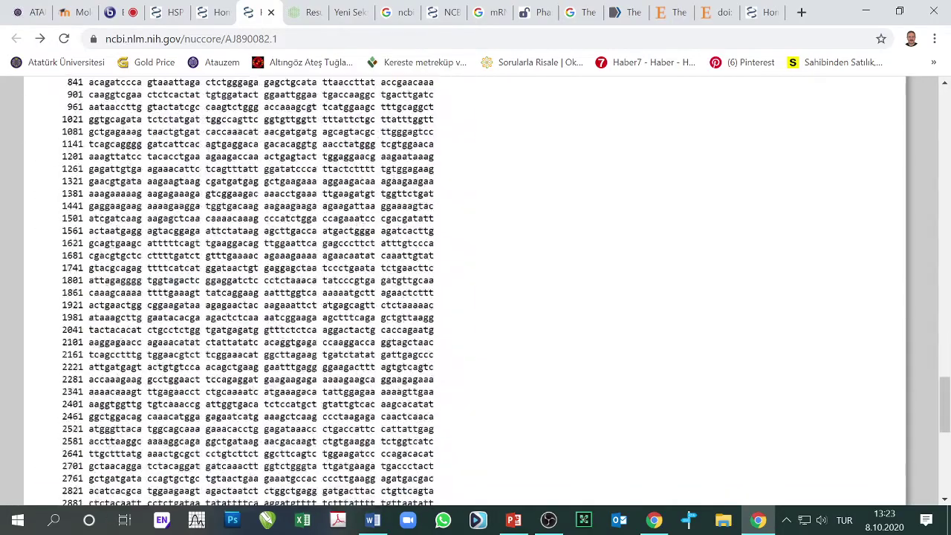
{"action": "scroll", "coordinate": [273, 305], "scroll_direction": "up", "scroll_amount": 3}
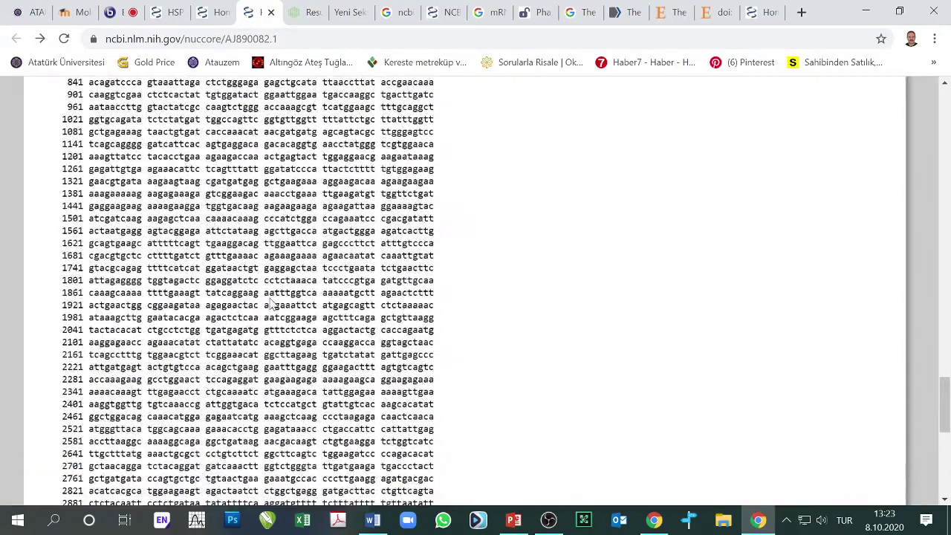
{"action": "scroll", "coordinate": [273, 304], "scroll_direction": "up", "scroll_amount": 5}
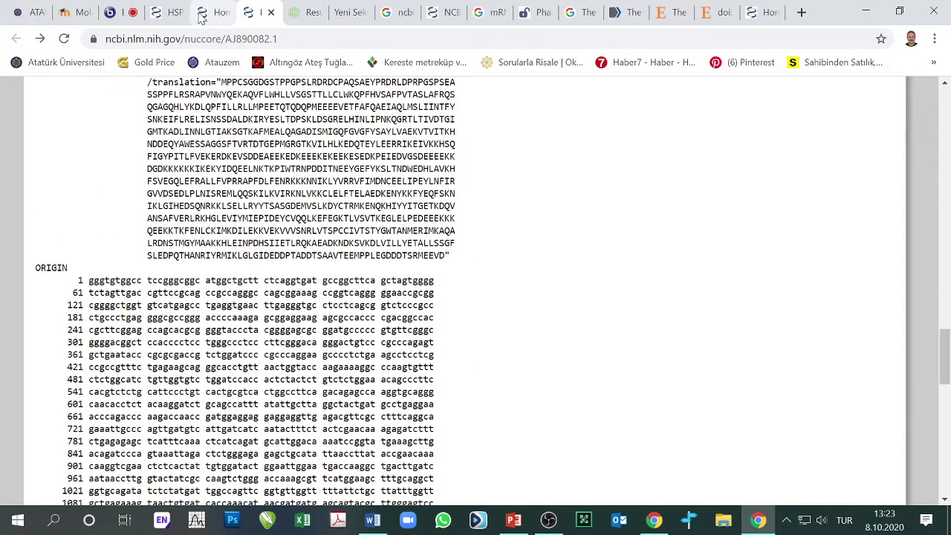
{"action": "scroll", "coordinate": [297, 290], "scroll_direction": "up", "scroll_amount": 2}
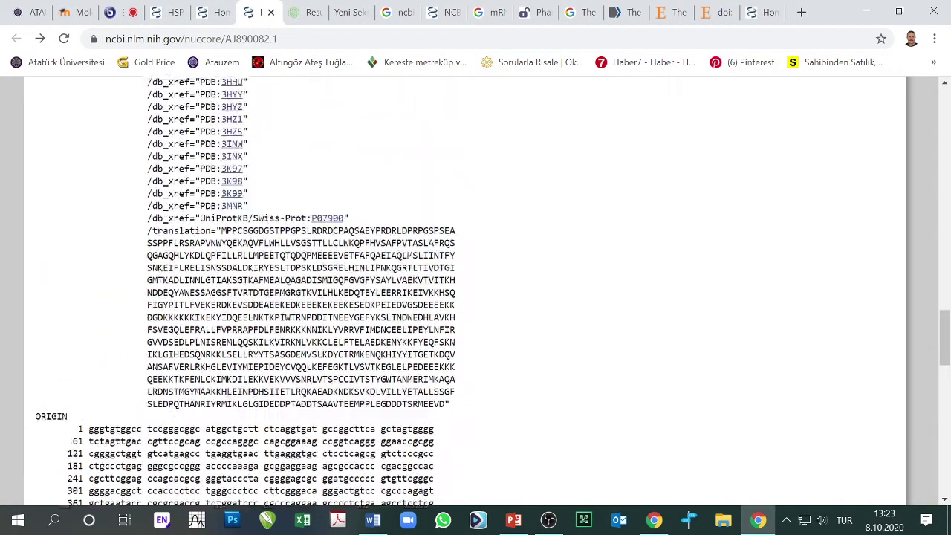
Step: Return to the HSP 90-alpha 4 record AJ890083.1 and change its display format to FASTA
{"action": "left_click", "coordinate": [221, 16]}
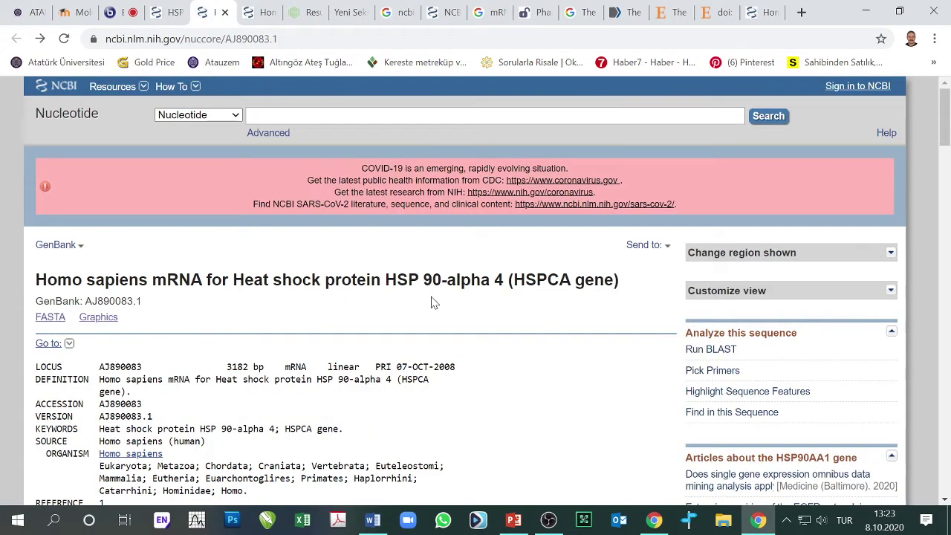
{"action": "scroll", "coordinate": [450, 335], "scroll_direction": "down", "scroll_amount": 15}
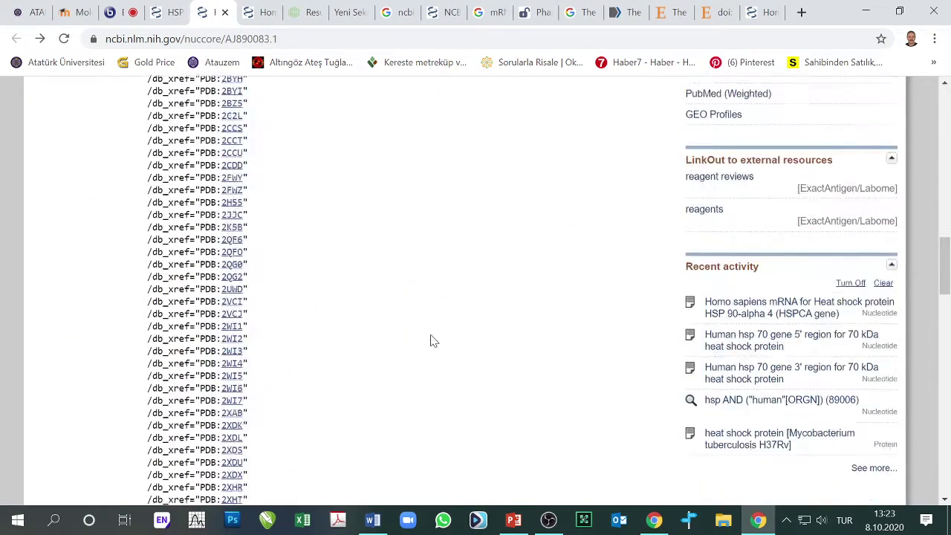
{"action": "scroll", "coordinate": [407, 335], "scroll_direction": "up", "scroll_amount": 20}
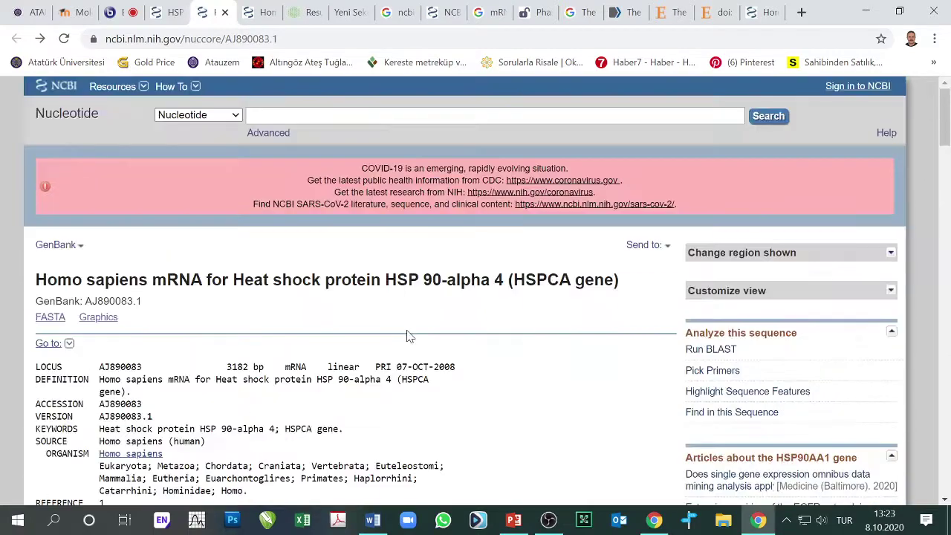
{"action": "left_click", "coordinate": [80, 248]}
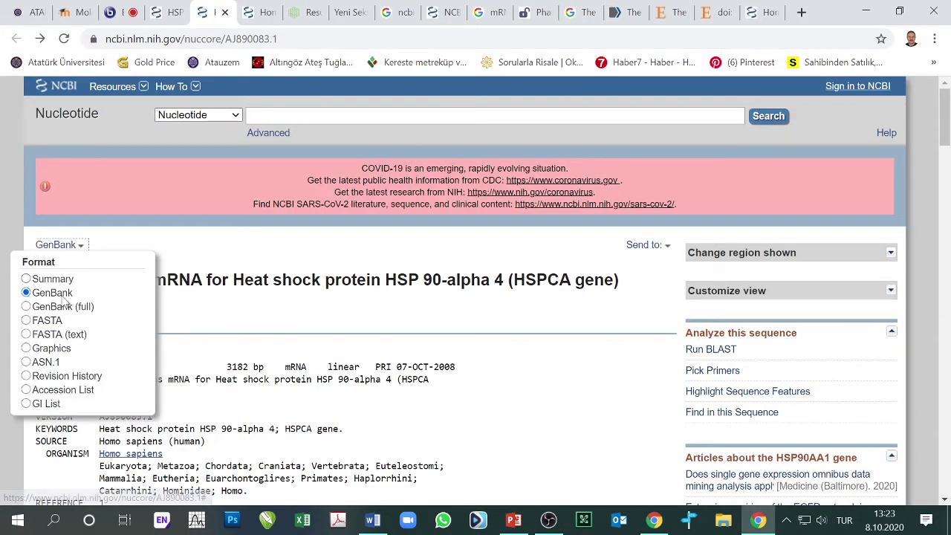
{"action": "left_click", "coordinate": [46, 322]}
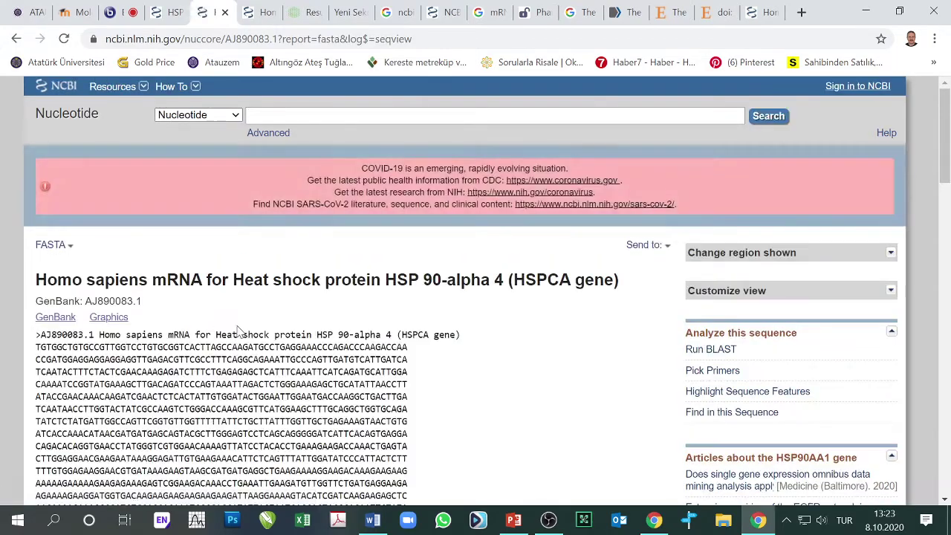
Step: Copy the entire AJ890083.1 nucleotide sequence from the FASTA view, leaving out the header line
{"action": "scroll", "coordinate": [239, 332], "scroll_direction": "down", "scroll_amount": 1}
{"action": "scroll", "coordinate": [239, 332], "scroll_direction": "down", "scroll_amount": 7}
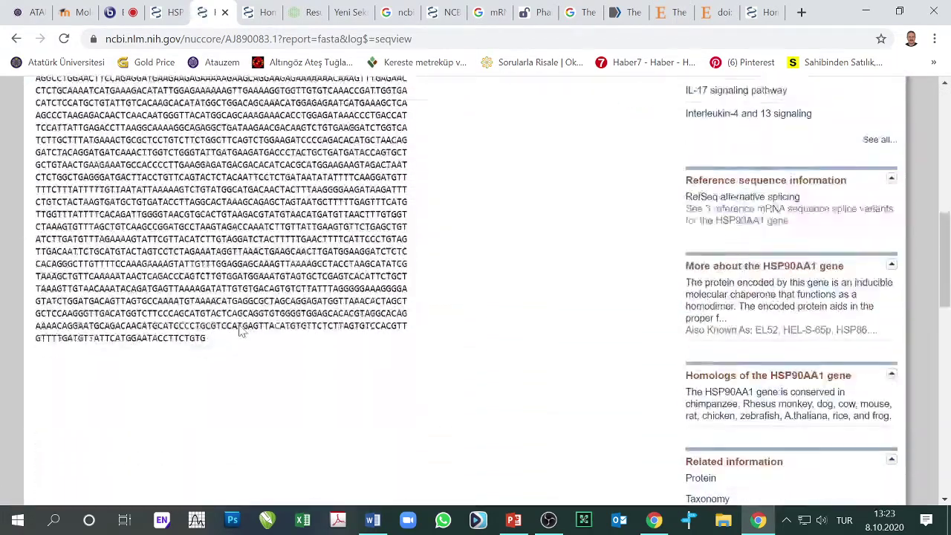
{"action": "scroll", "coordinate": [239, 332], "scroll_direction": "up", "scroll_amount": 5}
{"action": "left_click_drag", "start_coordinate": [35, 124], "coordinate": [214, 454]}
{"action": "right_click", "coordinate": [193, 290]}
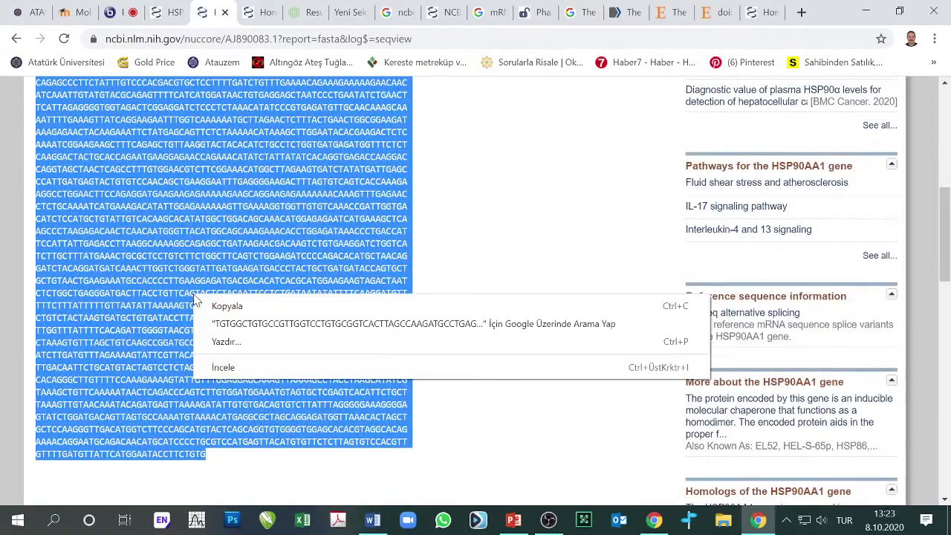
{"action": "left_click", "coordinate": [243, 306]}
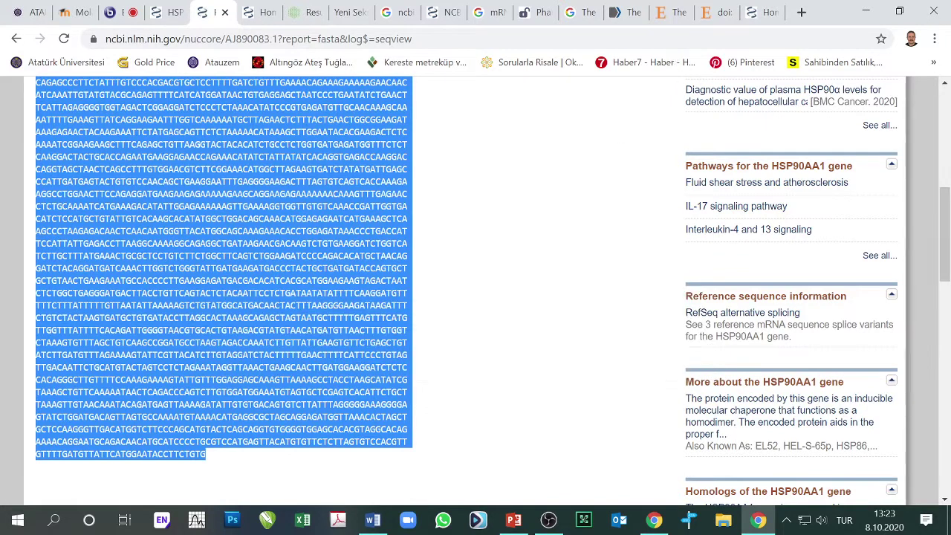
Step: Return from the AJ890083.1 GenBank record to the NCBI home page and open BLAST from the popular resources
{"action": "left_click", "coordinate": [762, 15]}
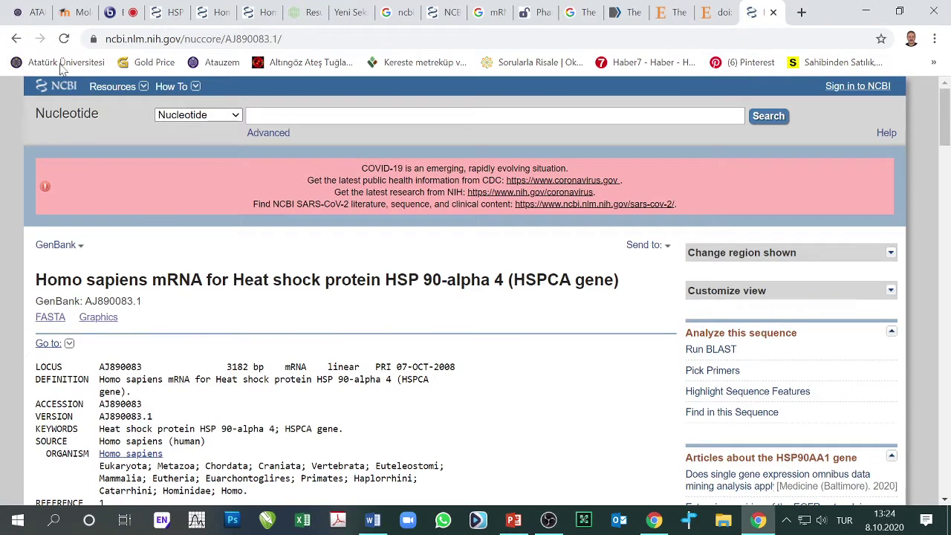
{"action": "left_click", "coordinate": [17, 40]}
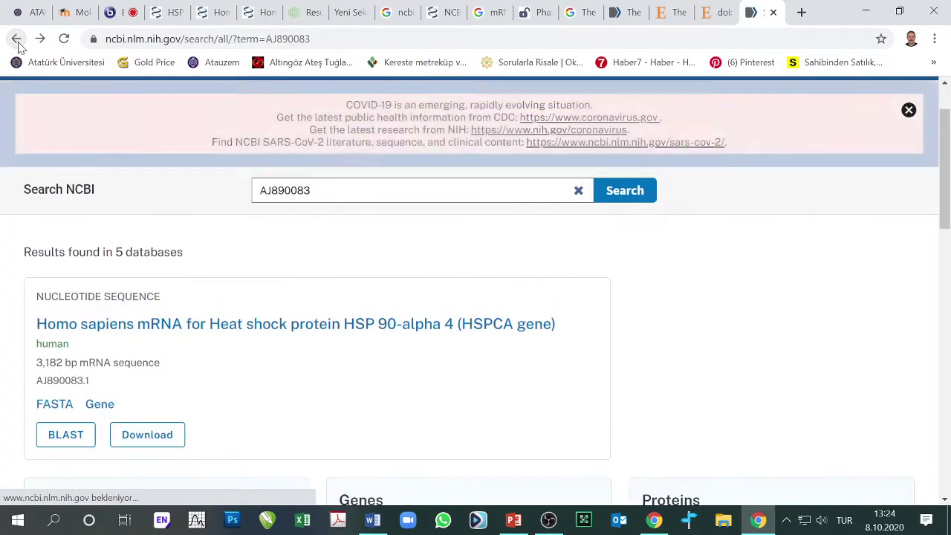
{"action": "scroll", "coordinate": [357, 260], "scroll_direction": "up", "scroll_amount": 1}
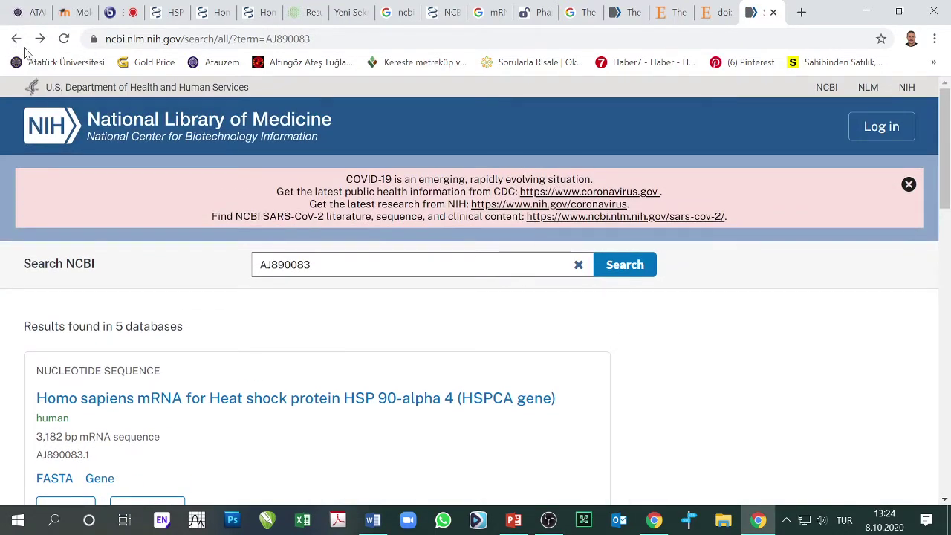
{"action": "left_click", "coordinate": [202, 125]}
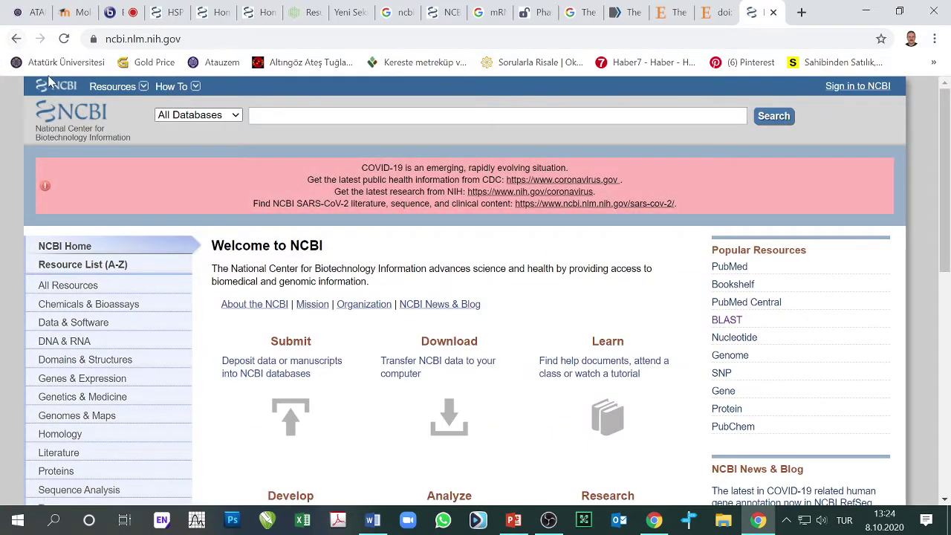
{"action": "left_click", "coordinate": [53, 85]}
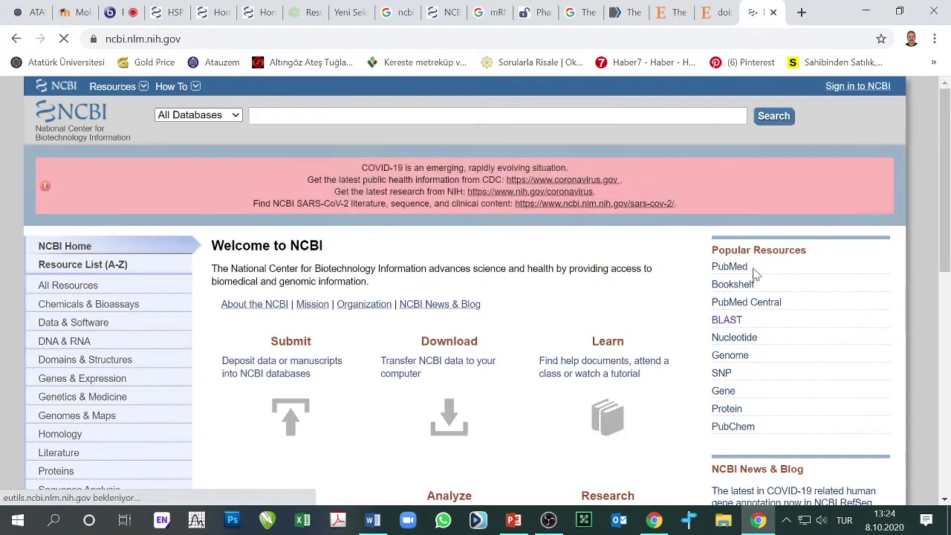
{"action": "left_click", "coordinate": [729, 324]}
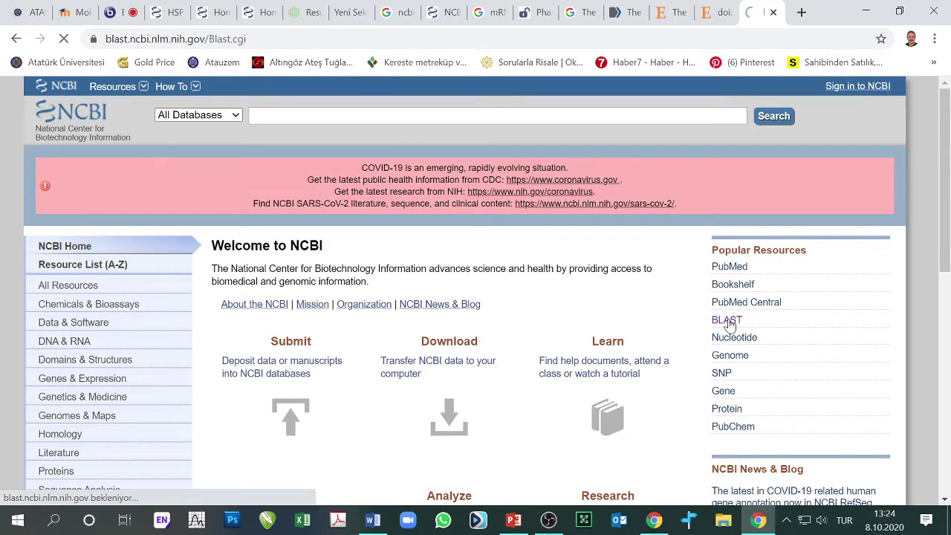
Step: Open Nucleotide BLAST and paste the copied AJ890083.1 nucleotide sequence as the query
{"action": "scroll", "coordinate": [193, 324], "scroll_direction": "down", "scroll_amount": 7}
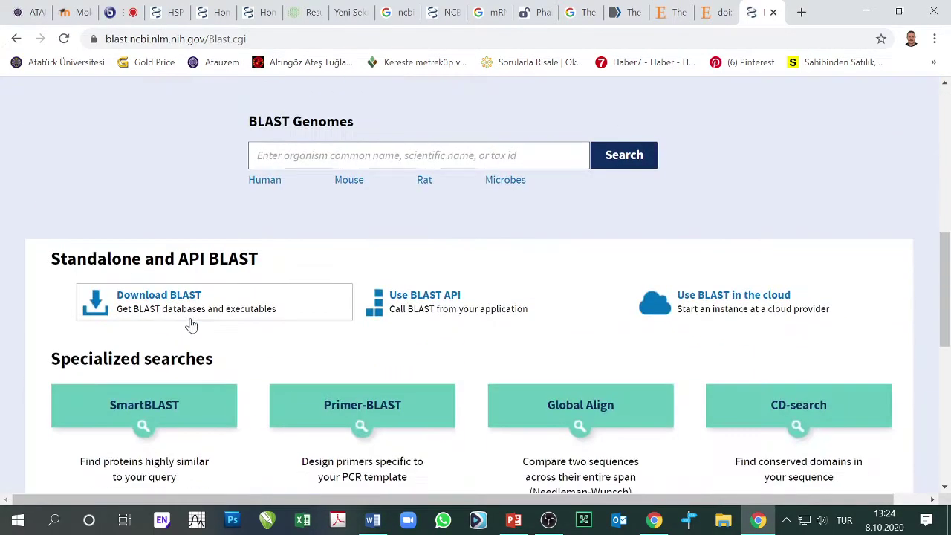
{"action": "scroll", "coordinate": [192, 324], "scroll_direction": "up", "scroll_amount": 3}
{"action": "left_click", "coordinate": [198, 292]}
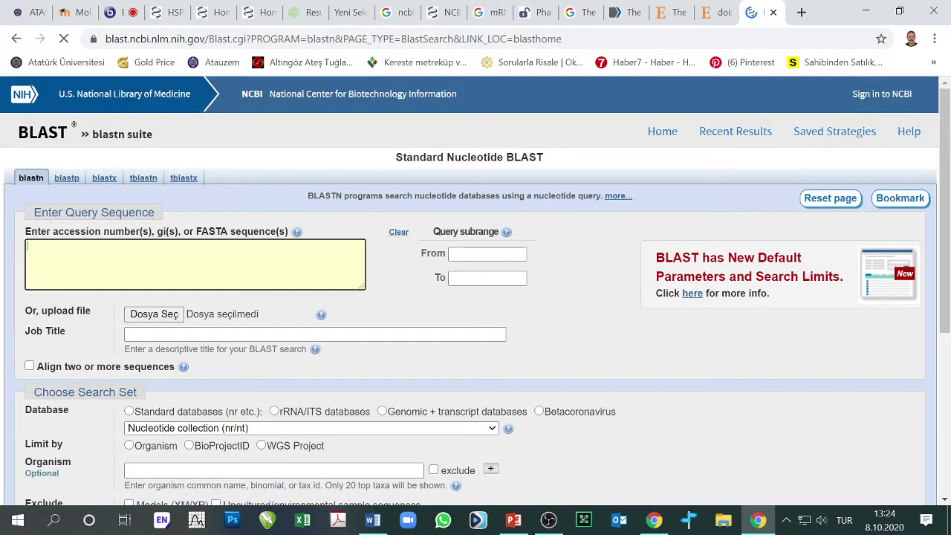
{"action": "right_click", "coordinate": [77, 251]}
{"action": "left_click", "coordinate": [100, 366]}
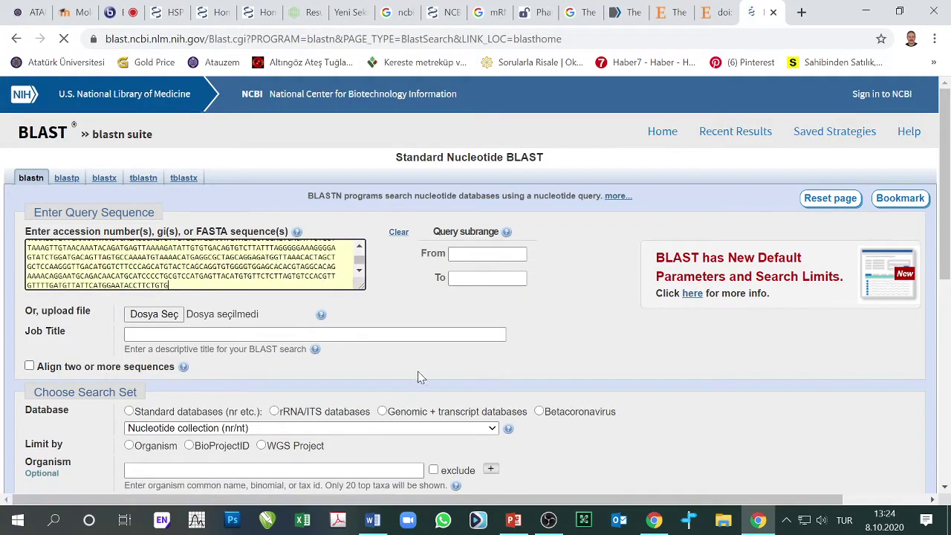
Step: Run the BLAST search against the nucleotide collection (nr/nt), optimized for highly similar sequences (megablast)
{"action": "scroll", "coordinate": [412, 375], "scroll_direction": "down", "scroll_amount": 2}
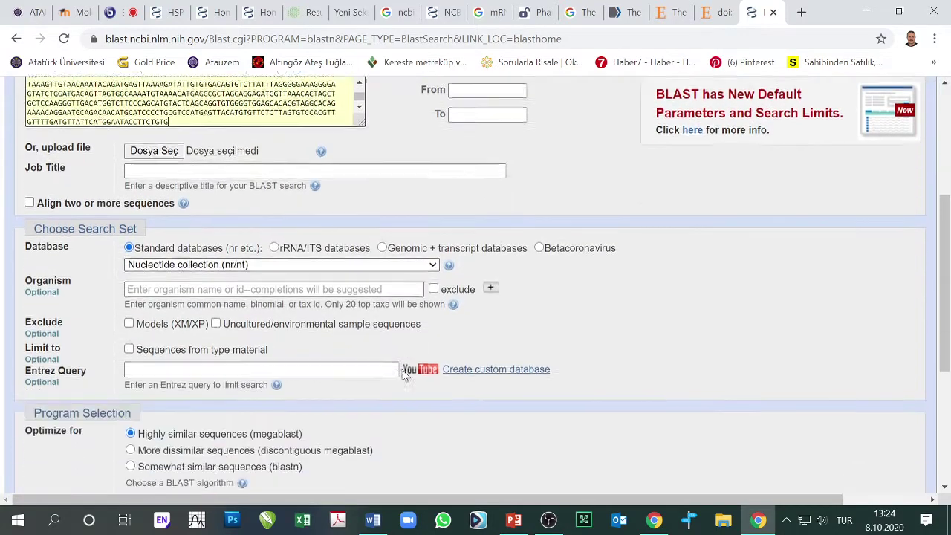
{"action": "scroll", "coordinate": [405, 376], "scroll_direction": "down", "scroll_amount": 3}
{"action": "left_click", "coordinate": [74, 340]}
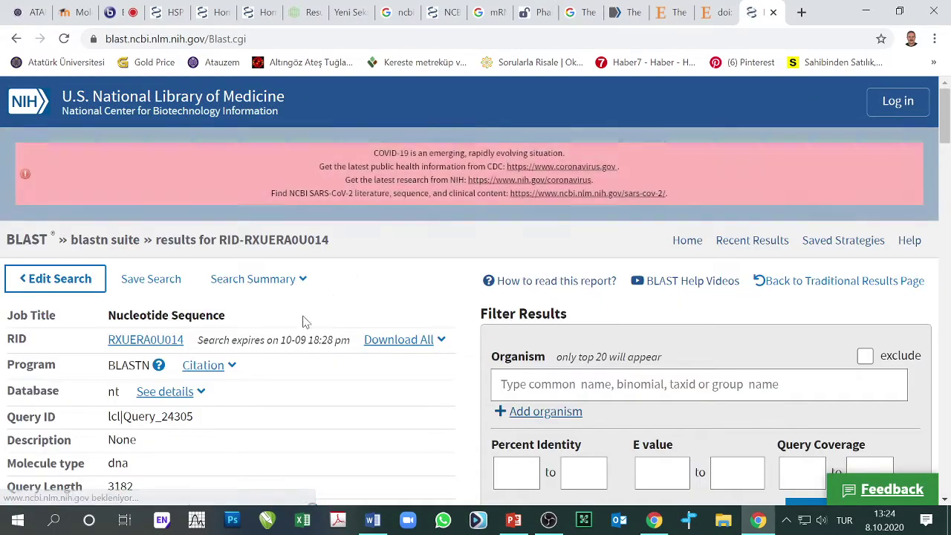
Step: Examine the described sequences producing significant alignments and check them against the AJ890083.1 FASTA record used as the query
{"action": "scroll", "coordinate": [433, 432], "scroll_direction": "down", "scroll_amount": 12}
{"action": "scroll", "coordinate": [353, 345], "scroll_direction": "up", "scroll_amount": 8}
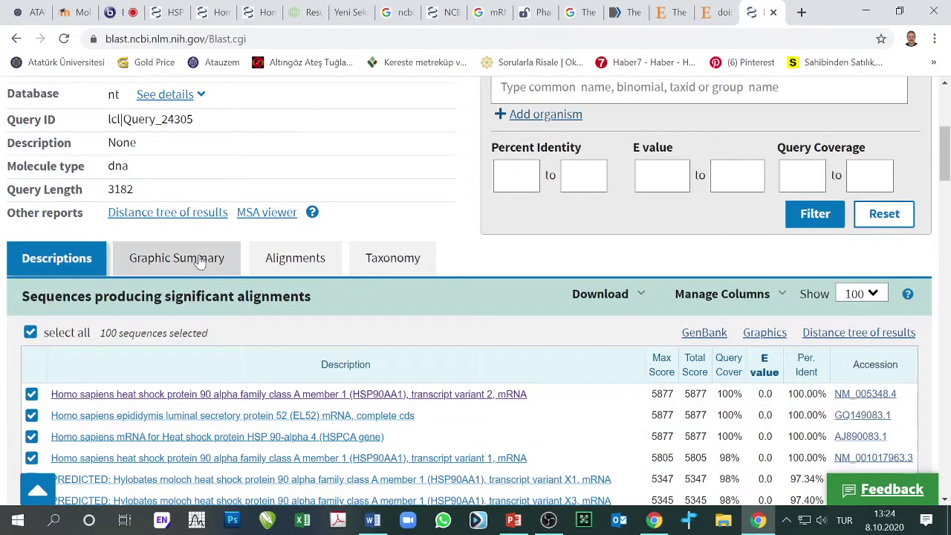
{"action": "scroll", "coordinate": [401, 319], "scroll_direction": "down", "scroll_amount": 2}
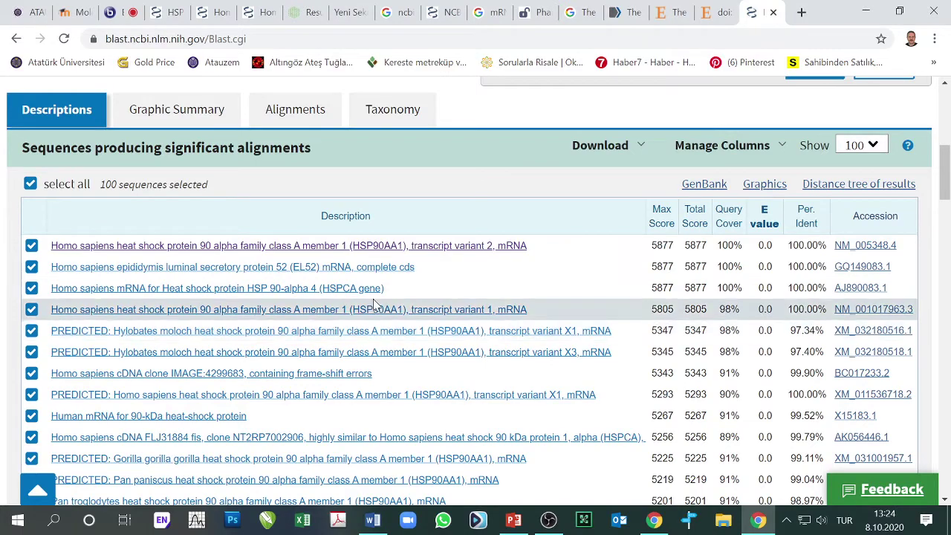
{"action": "scroll", "coordinate": [419, 312], "scroll_direction": "up", "scroll_amount": 3}
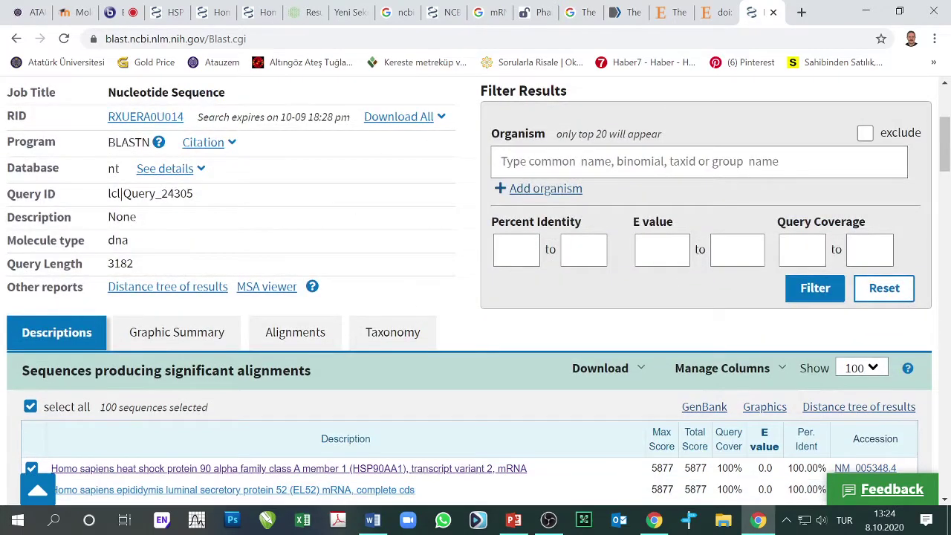
{"action": "left_click", "coordinate": [209, 15]}
{"action": "scroll", "coordinate": [301, 233], "scroll_direction": "up", "scroll_amount": 5}
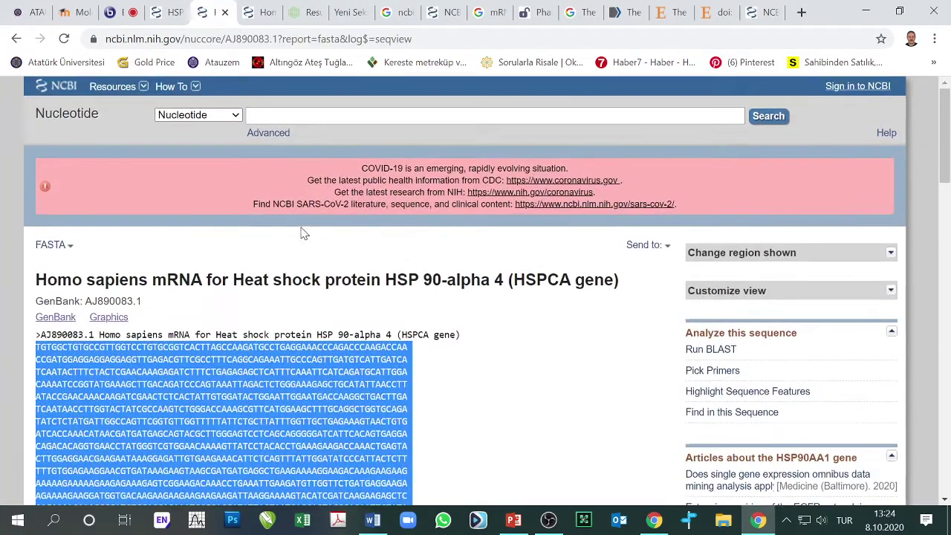
{"action": "left_click", "coordinate": [769, 17]}
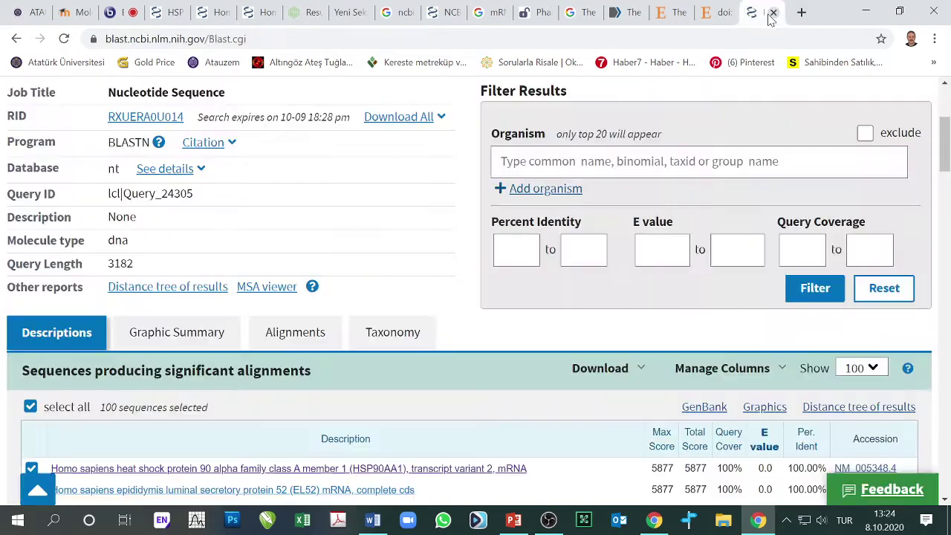
{"action": "scroll", "coordinate": [310, 262], "scroll_direction": "down", "scroll_amount": 1}
{"action": "scroll", "coordinate": [431, 380], "scroll_direction": "down", "scroll_amount": 3}
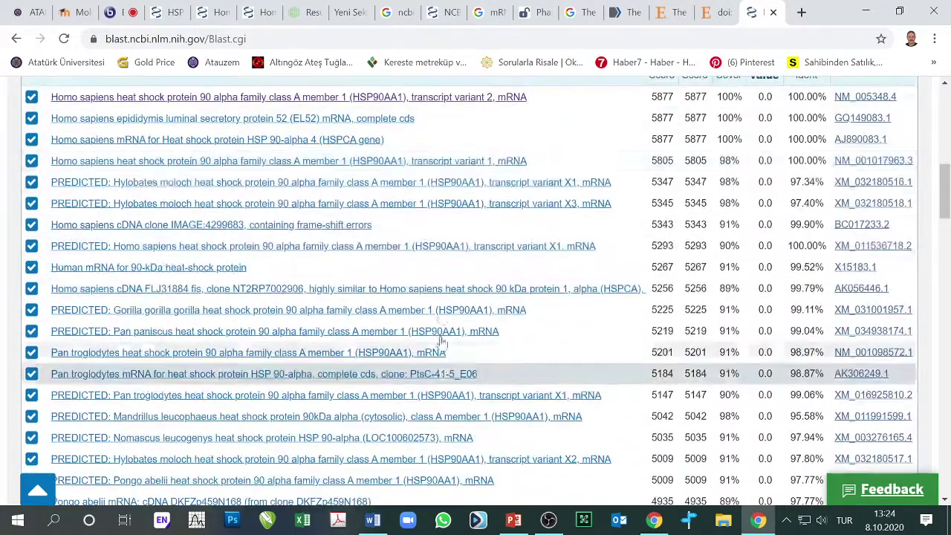
{"action": "scroll", "coordinate": [606, 213], "scroll_direction": "up", "scroll_amount": 2}
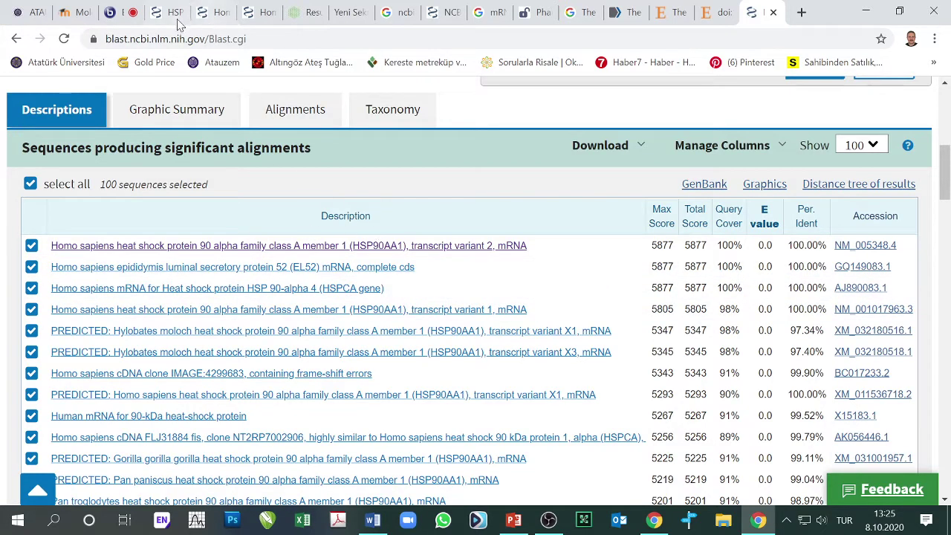
Step: Switch to the HSP 90-alpha 2 record AJ890082.1 and look over its title and header information
{"action": "left_click", "coordinate": [256, 13]}
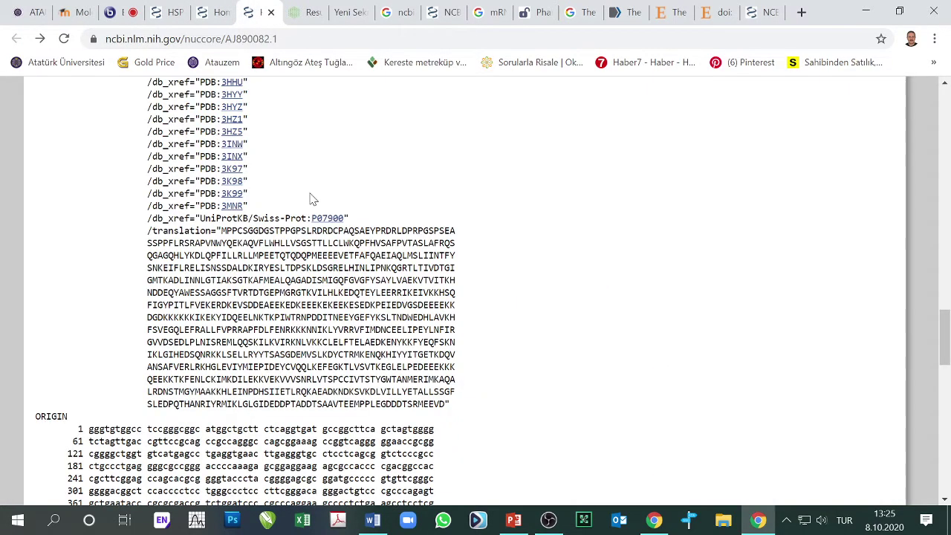
{"action": "scroll", "coordinate": [312, 199], "scroll_direction": "up", "scroll_amount": 20}
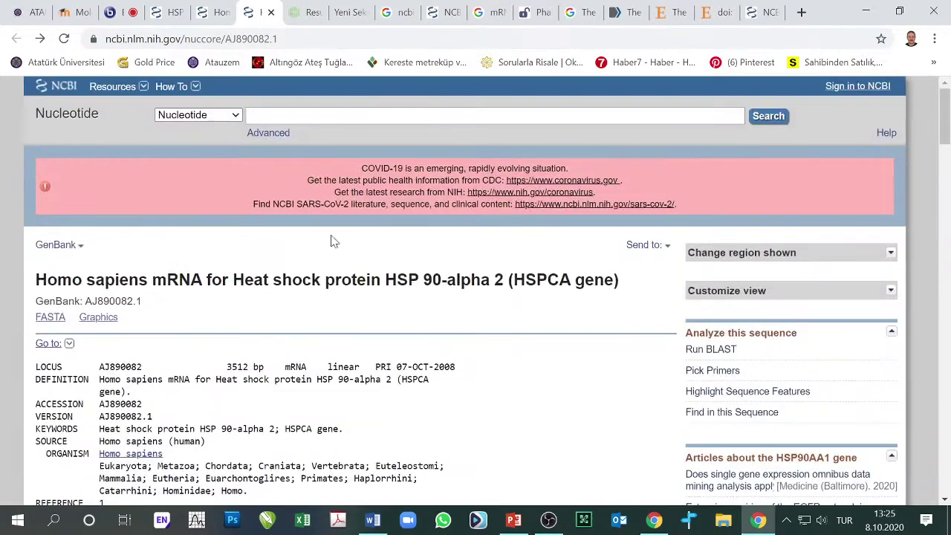
{"action": "scroll", "coordinate": [180, 347], "scroll_direction": "down", "scroll_amount": 3}
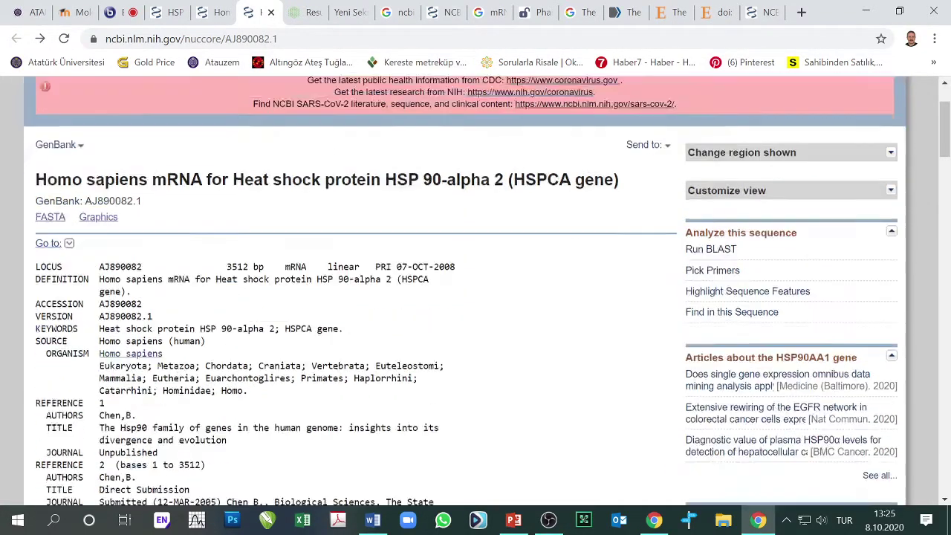
{"action": "scroll", "coordinate": [106, 319], "scroll_direction": "up", "scroll_amount": 3}
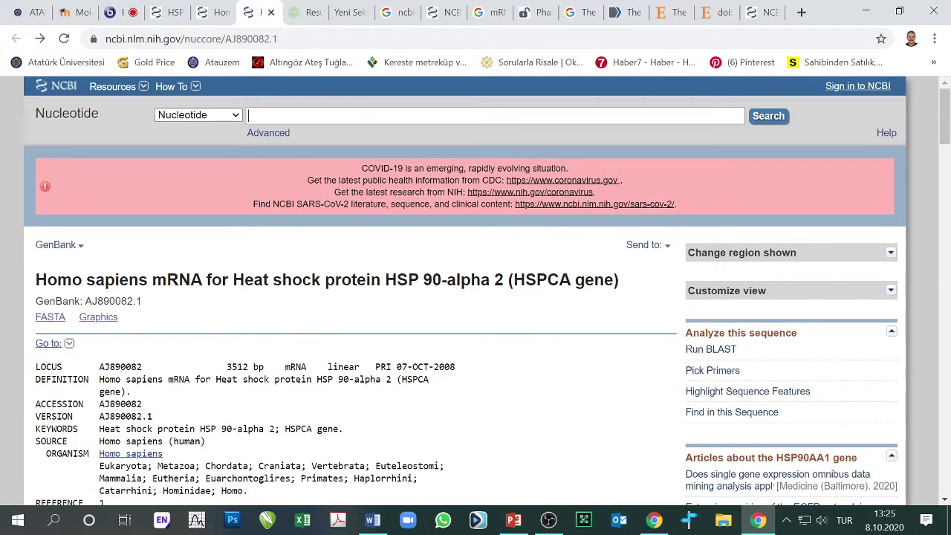
Step: Return to the BLAST results and review the hits' species, scores, query cover, percent identity and accessions
{"action": "left_click", "coordinate": [759, 12]}
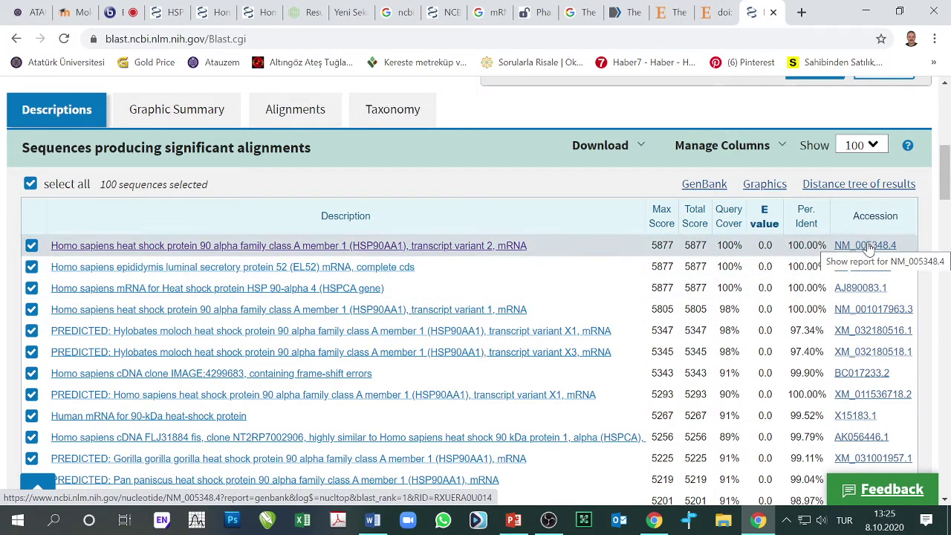
{"action": "scroll", "coordinate": [803, 338], "scroll_direction": "down", "scroll_amount": 3}
{"action": "scroll", "coordinate": [802, 338], "scroll_direction": "up", "scroll_amount": 3}
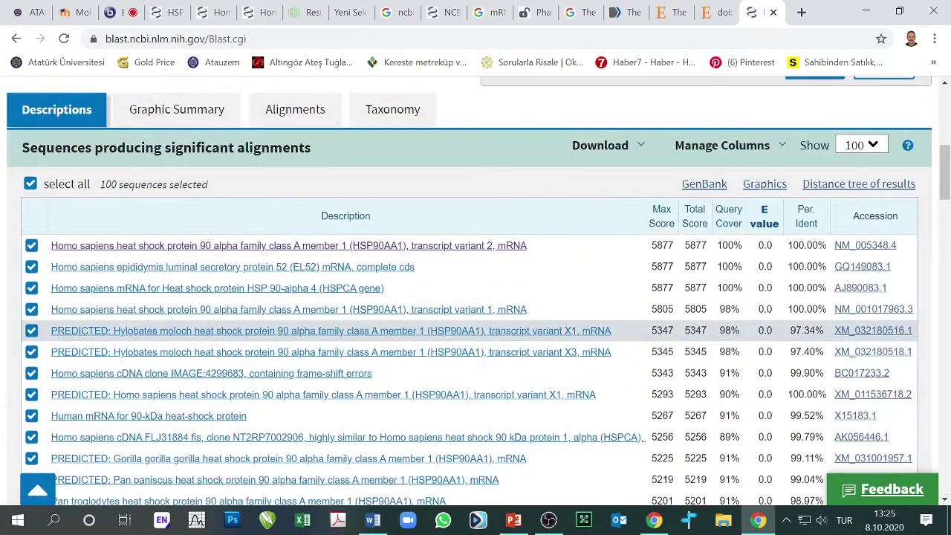
{"action": "scroll", "coordinate": [789, 340], "scroll_direction": "down", "scroll_amount": 2}
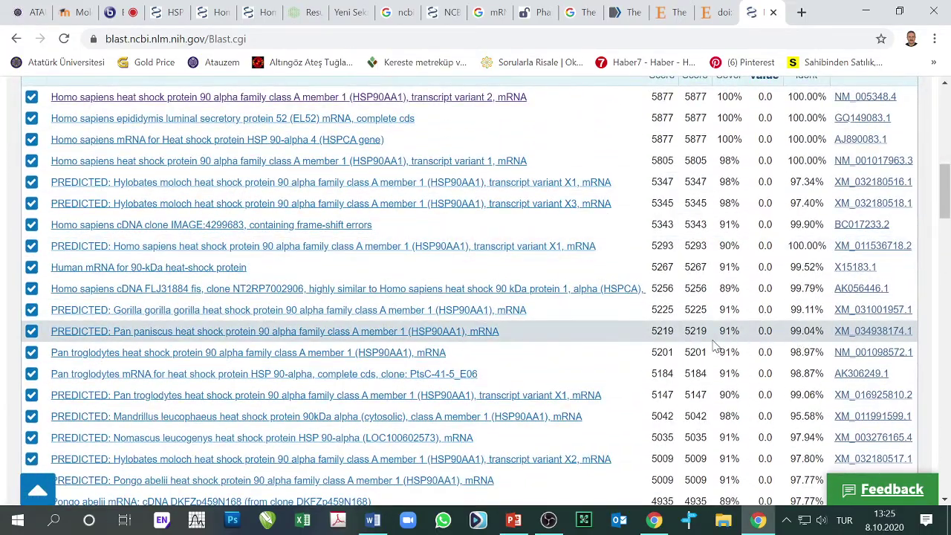
{"action": "scroll", "coordinate": [712, 343], "scroll_direction": "down", "scroll_amount": 4}
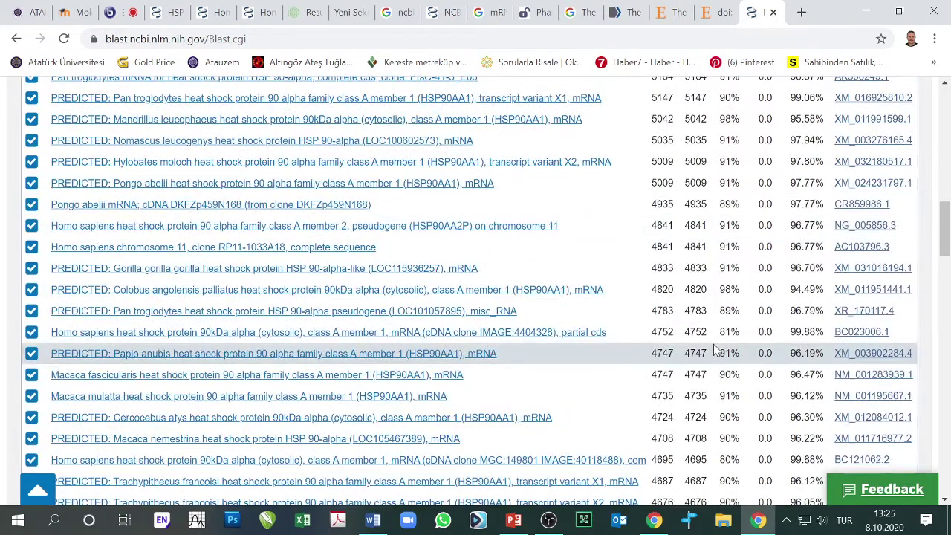
{"action": "scroll", "coordinate": [715, 349], "scroll_direction": "down", "scroll_amount": 2}
{"action": "scroll", "coordinate": [873, 328], "scroll_direction": "up", "scroll_amount": 10}
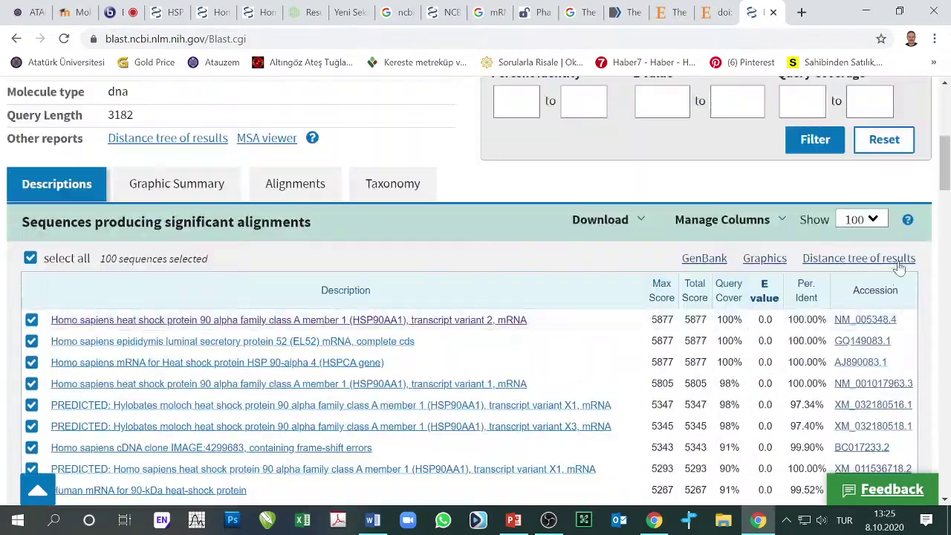
Step: Open the HSP90AA1 transcript variant 2 record NM_005348.4 from the BLAST hits separately, keeping the results page, and bring it up
{"action": "right_click", "coordinate": [873, 325]}
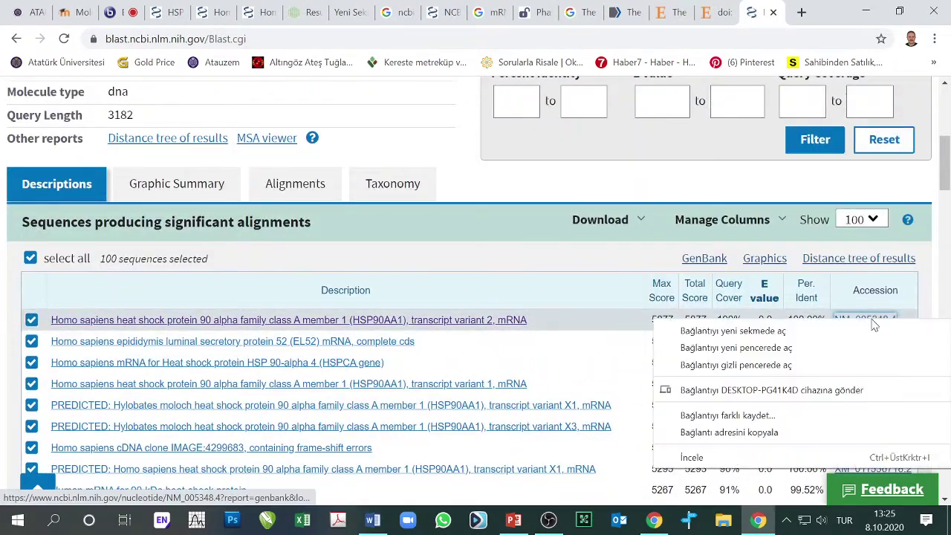
{"action": "left_click", "coordinate": [742, 334]}
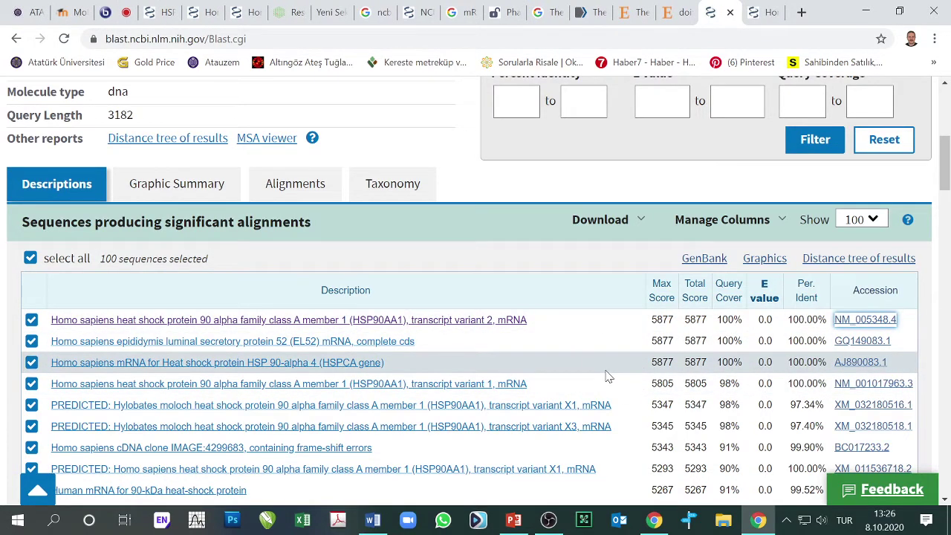
{"action": "left_click", "coordinate": [757, 15]}
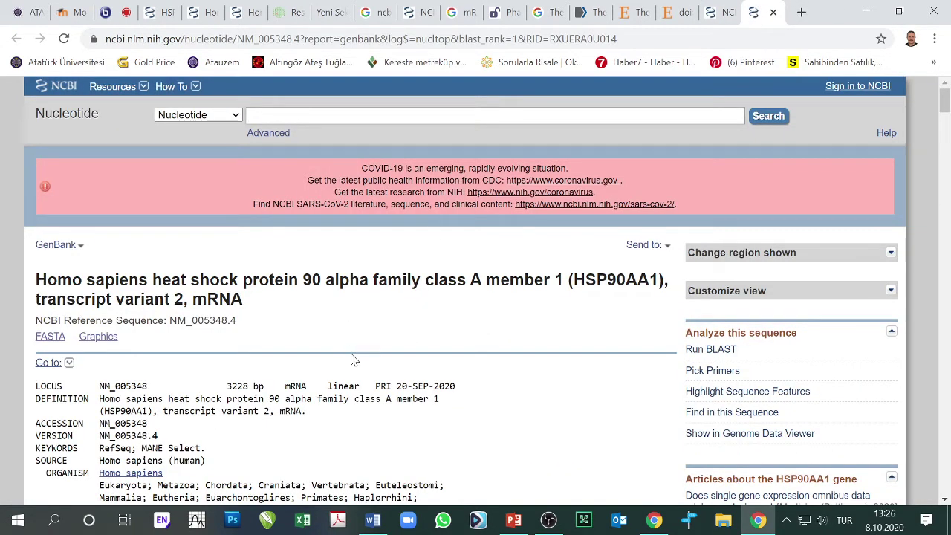
Step: Examine the NM_005348.4 GenBank record from its header, references and feature annotations through the full ORIGIN sequence
{"action": "scroll", "coordinate": [342, 358], "scroll_direction": "down", "scroll_amount": 1}
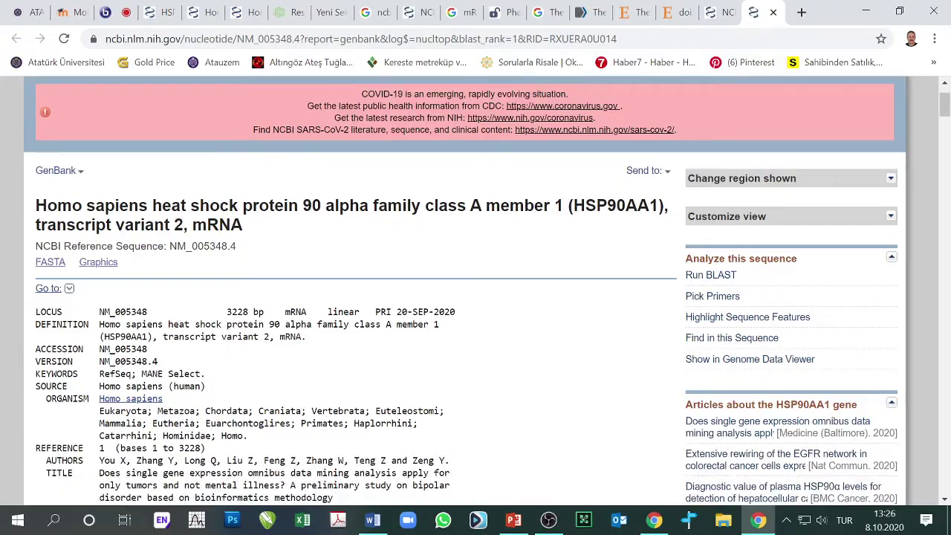
{"action": "scroll", "coordinate": [190, 361], "scroll_direction": "down", "scroll_amount": 10}
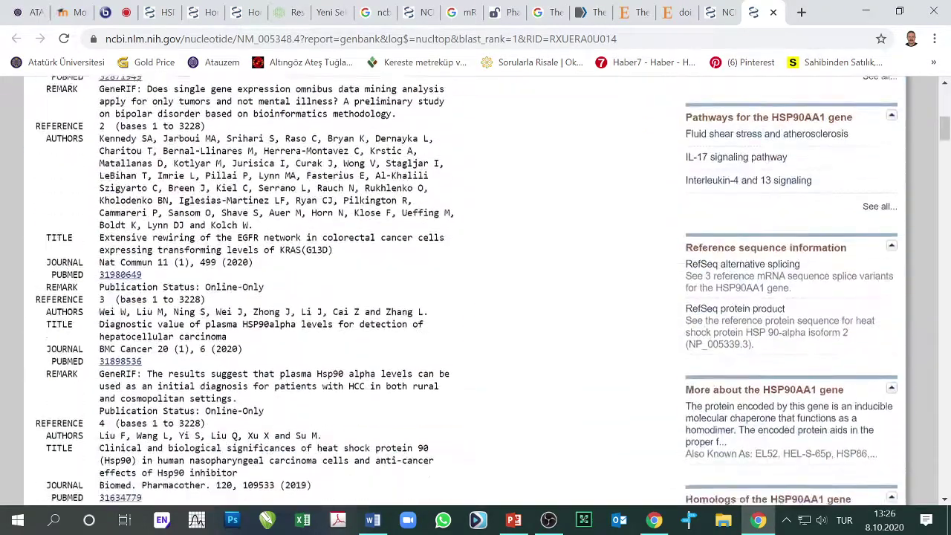
{"action": "scroll", "coordinate": [475, 290], "scroll_direction": "down", "scroll_amount": 15}
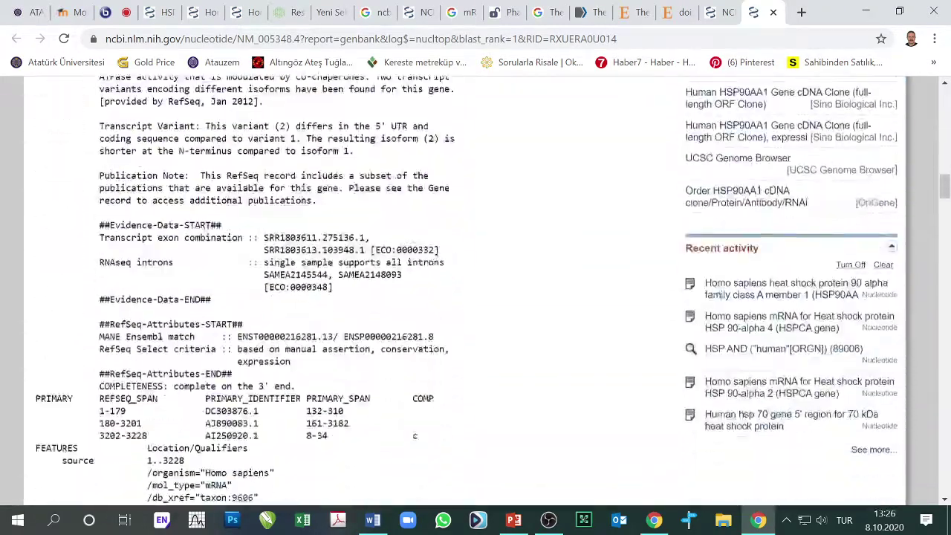
{"action": "scroll", "coordinate": [191, 361], "scroll_direction": "down", "scroll_amount": 20}
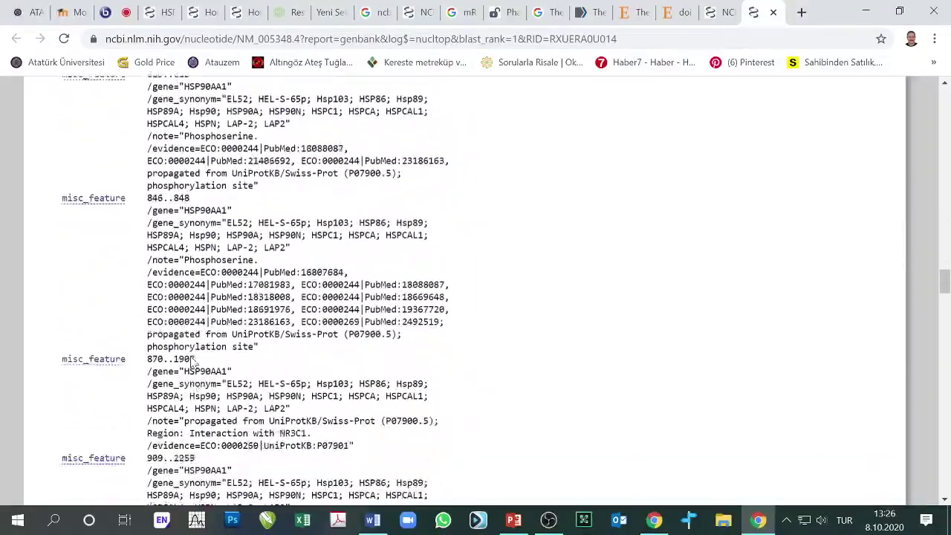
{"action": "scroll", "coordinate": [190, 361], "scroll_direction": "down", "scroll_amount": 20}
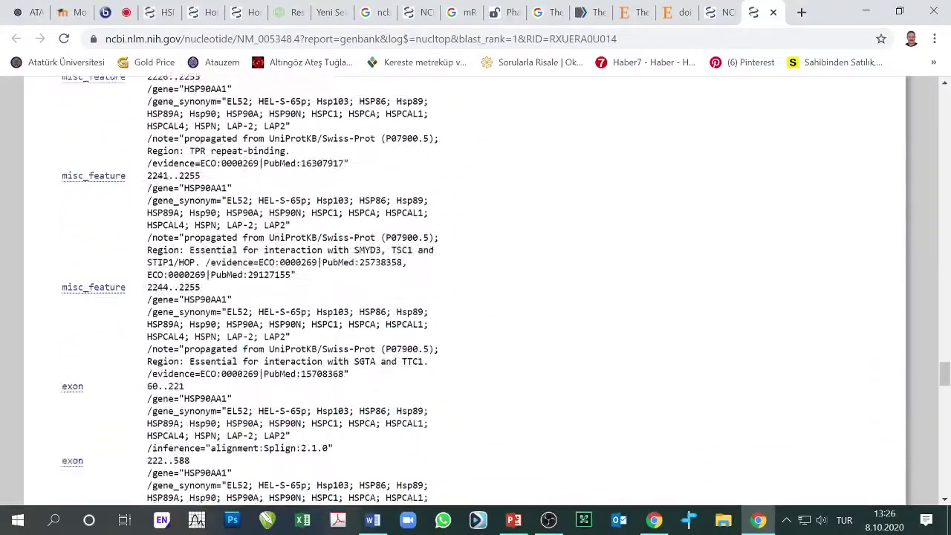
{"action": "scroll", "coordinate": [475, 290], "scroll_direction": "down", "scroll_amount": 20}
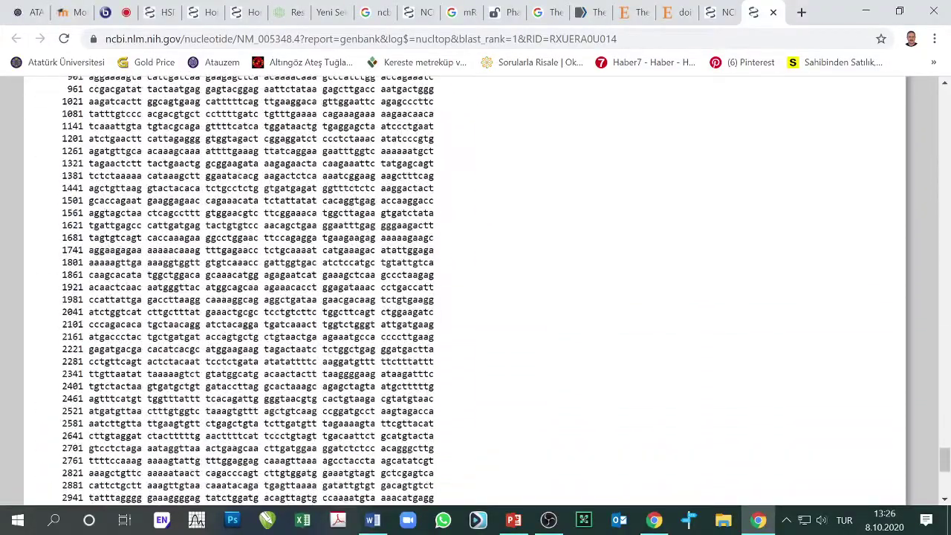
{"action": "scroll", "coordinate": [476, 289], "scroll_direction": "up", "scroll_amount": 15}
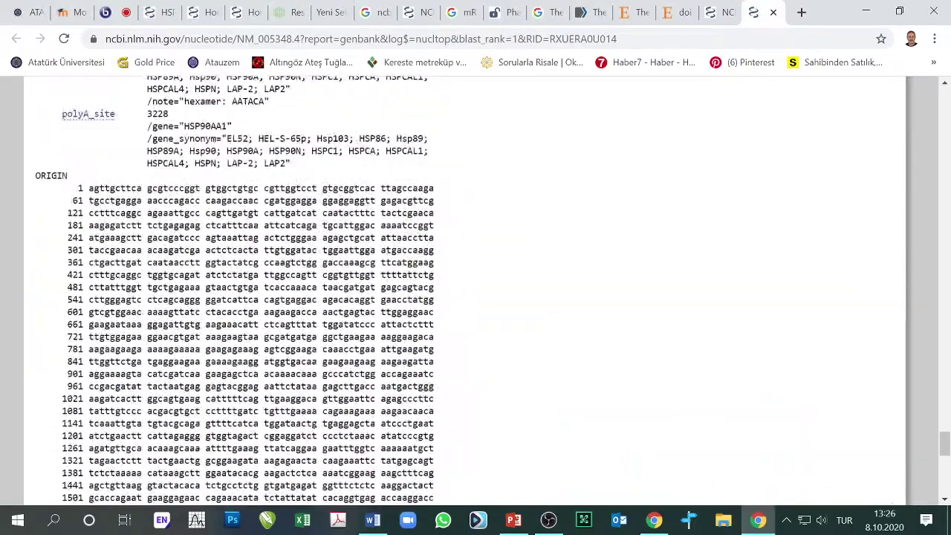
{"action": "scroll", "coordinate": [475, 290], "scroll_direction": "down", "scroll_amount": 2}
{"action": "scroll", "coordinate": [475, 290], "scroll_direction": "up", "scroll_amount": 2}
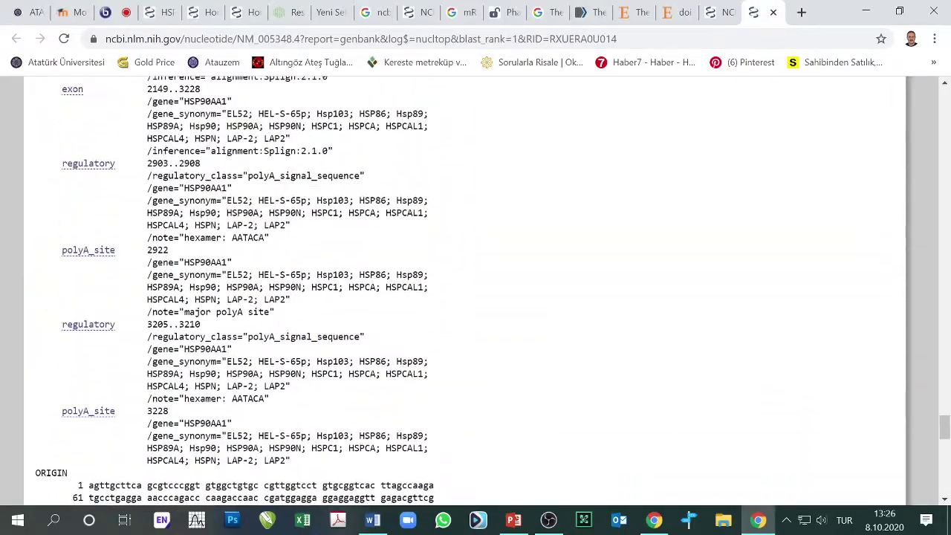
{"action": "scroll", "coordinate": [282, 418], "scroll_direction": "down", "scroll_amount": 13}
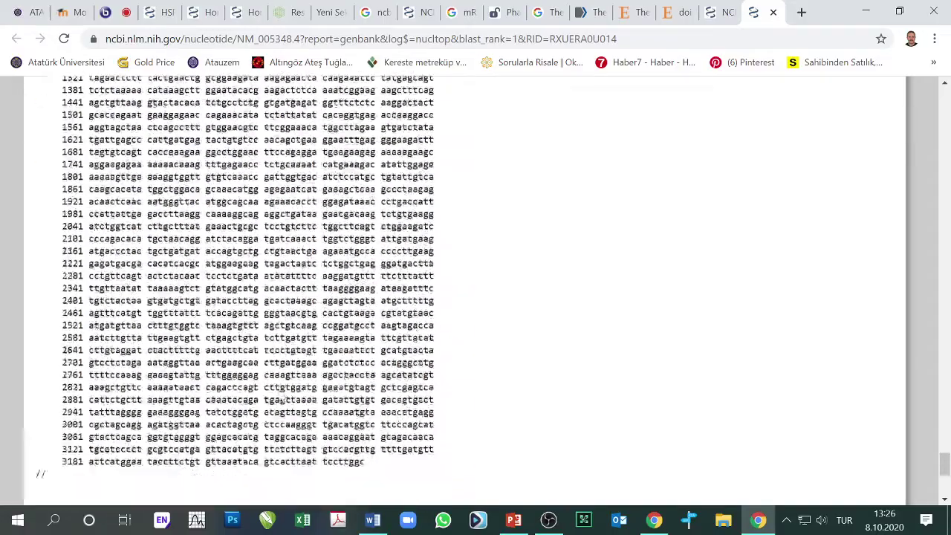
Step: Highlight the polyA_site feature at position 3228 within the NM_005348.4 sequence
{"action": "scroll", "coordinate": [298, 380], "scroll_direction": "up", "scroll_amount": 2}
{"action": "scroll", "coordinate": [310, 327], "scroll_direction": "up", "scroll_amount": 11}
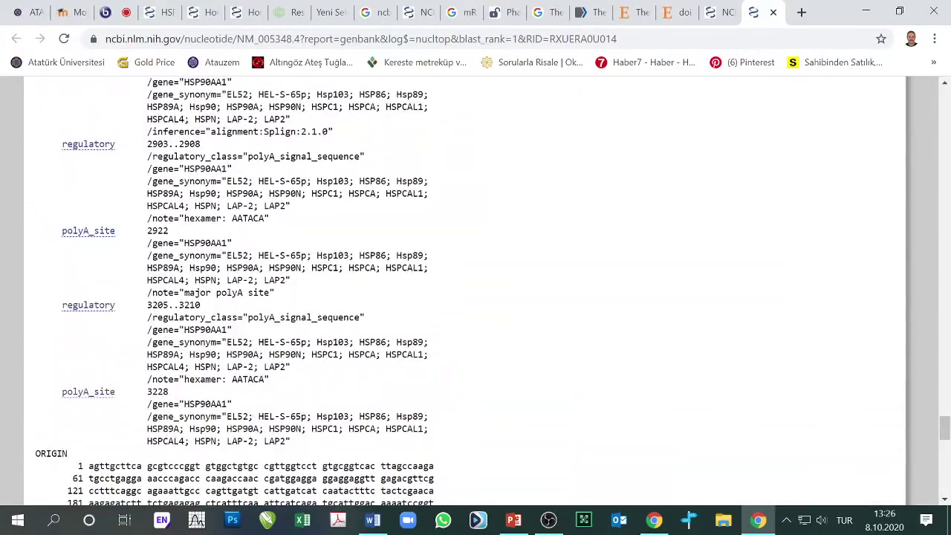
{"action": "left_click", "coordinate": [88, 393]}
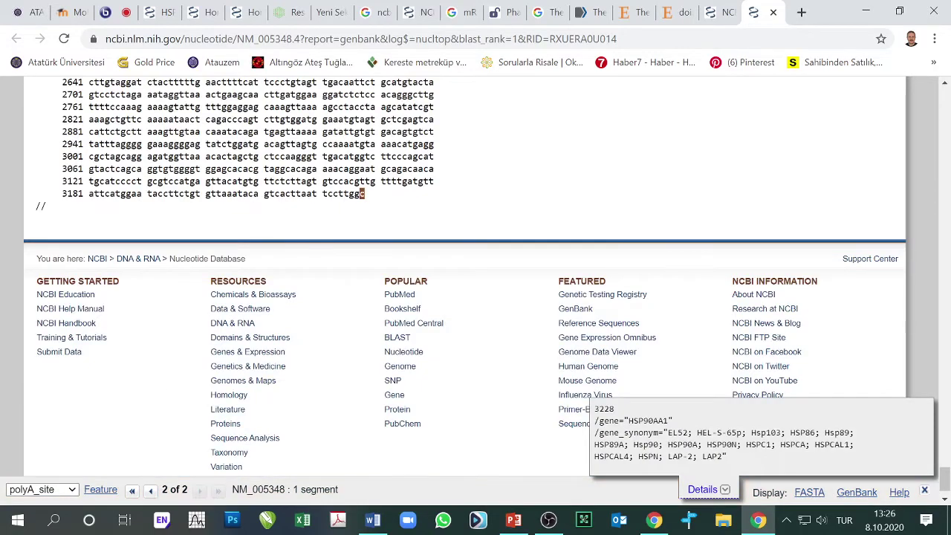
Step: Find the exon annotations in the feature list and highlight the exon spanning 60..221 in the sequence
{"action": "scroll", "coordinate": [122, 281], "scroll_direction": "up", "scroll_amount": 12}
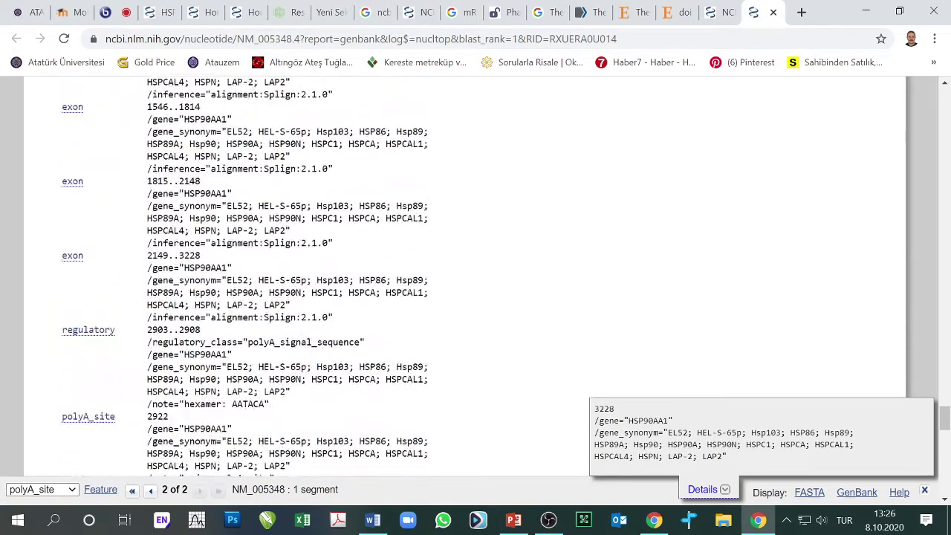
{"action": "scroll", "coordinate": [475, 275], "scroll_direction": "up", "scroll_amount": 6}
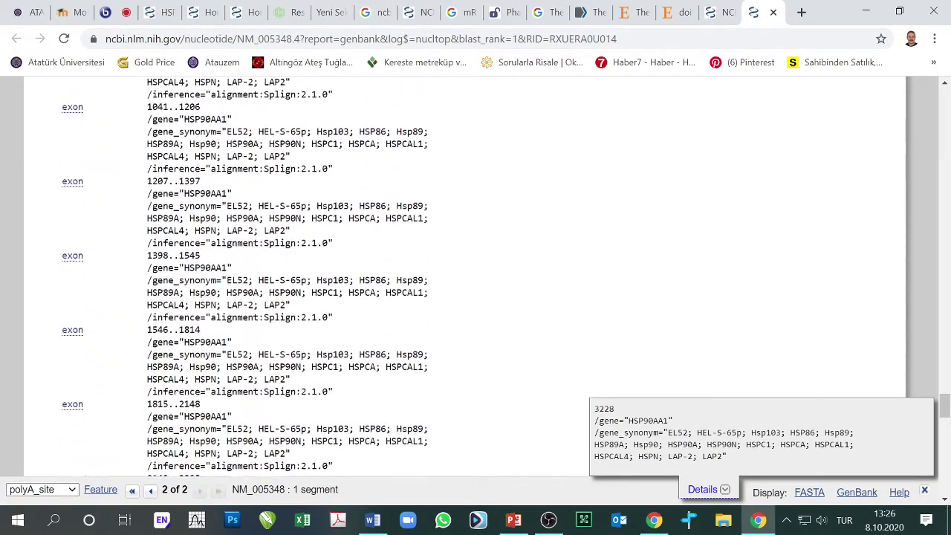
{"action": "scroll", "coordinate": [475, 275], "scroll_direction": "up", "scroll_amount": 3}
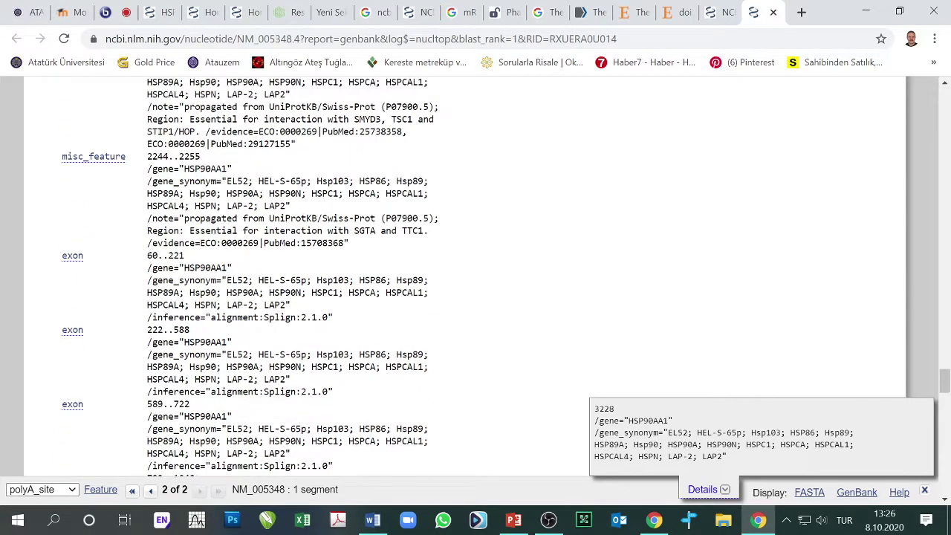
{"action": "left_click", "coordinate": [72, 256]}
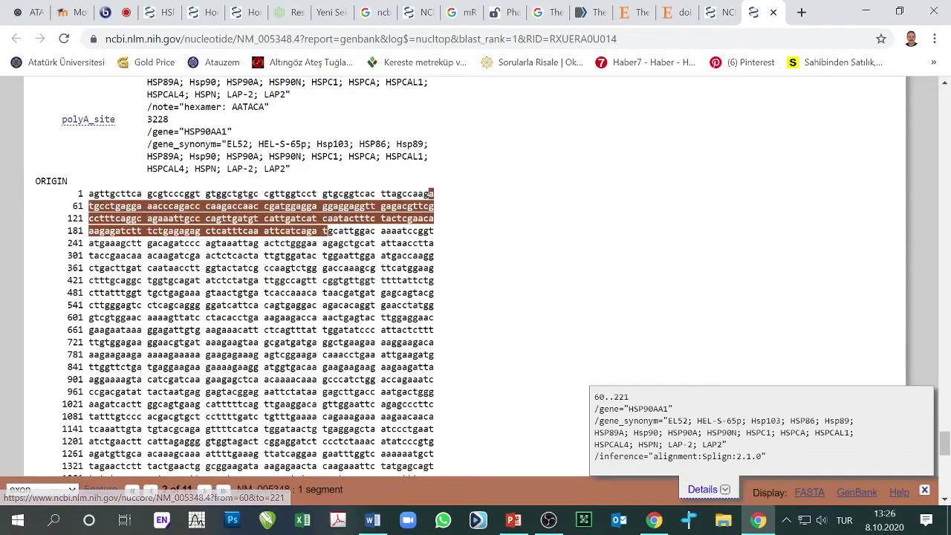
Step: Return to the feature list and highlight the exon spanning 222..588 in the sequence
{"action": "scroll", "coordinate": [476, 274], "scroll_direction": "up", "scroll_amount": 15}
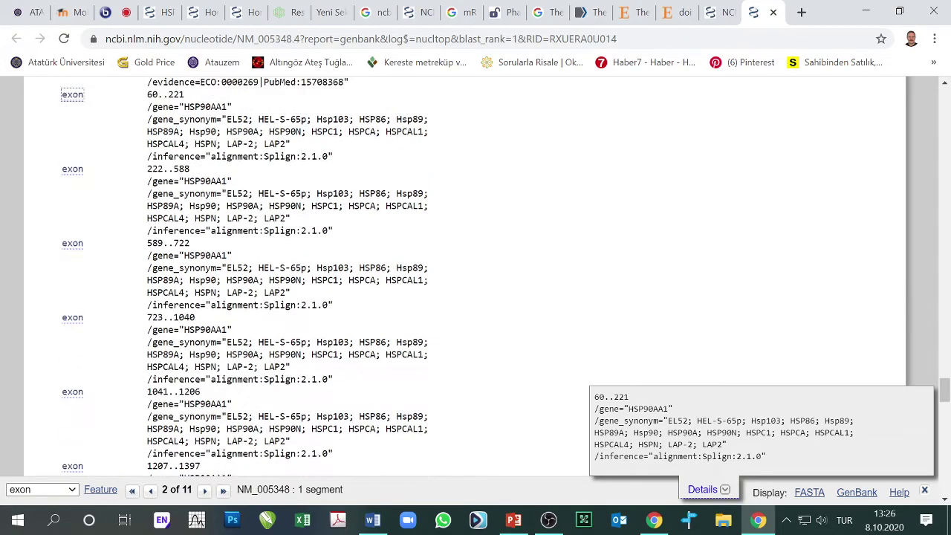
{"action": "scroll", "coordinate": [81, 372], "scroll_direction": "down", "scroll_amount": 3}
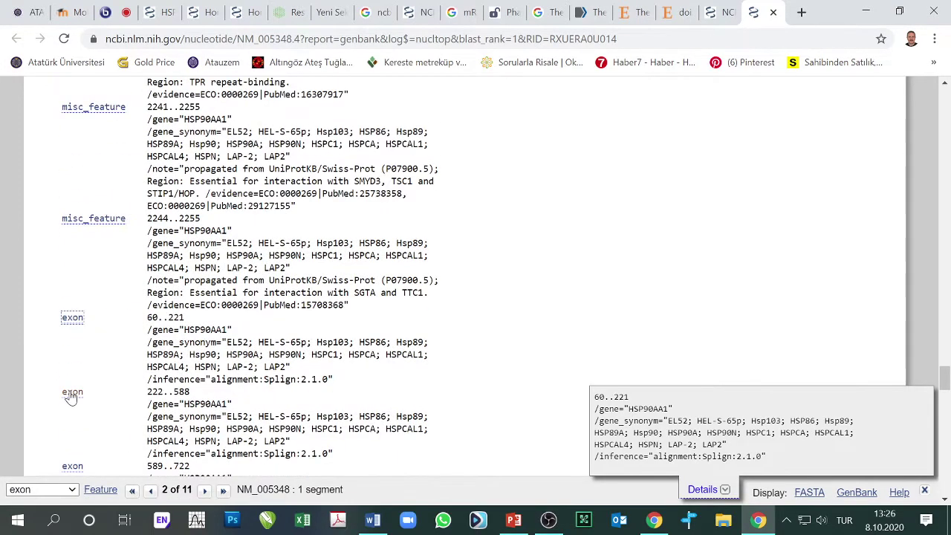
{"action": "left_click", "coordinate": [71, 392]}
Step: Highlight the 60..221 exon in the sequence again and look back over the exon and misc_feature annotations
{"action": "scroll", "coordinate": [245, 275], "scroll_direction": "up", "scroll_amount": 20}
{"action": "scroll", "coordinate": [297, 275], "scroll_direction": "up", "scroll_amount": 5}
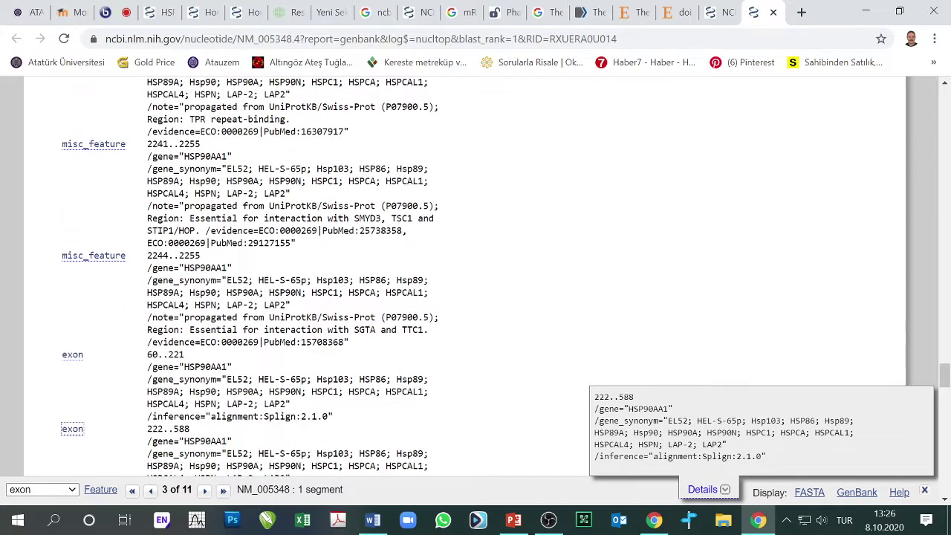
{"action": "left_click", "coordinate": [72, 359]}
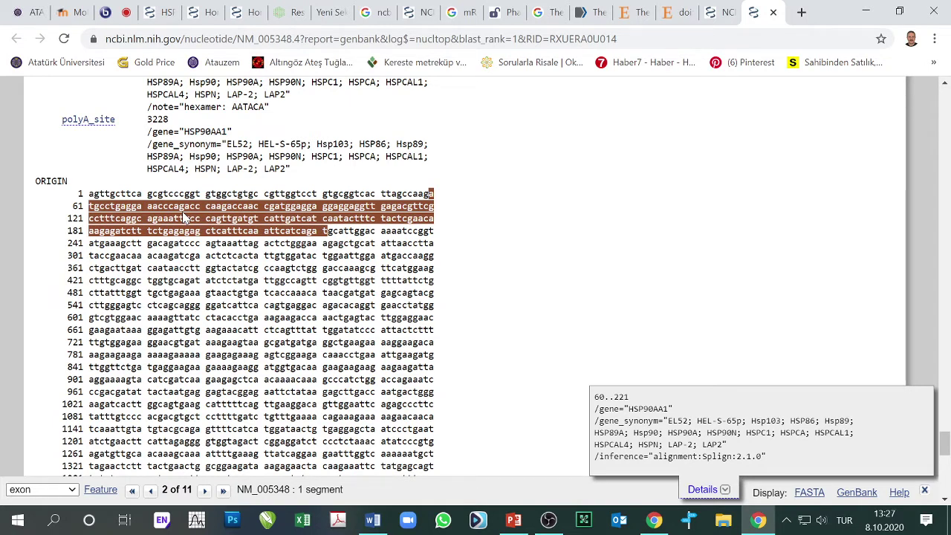
{"action": "scroll", "coordinate": [390, 255], "scroll_direction": "up", "scroll_amount": 15}
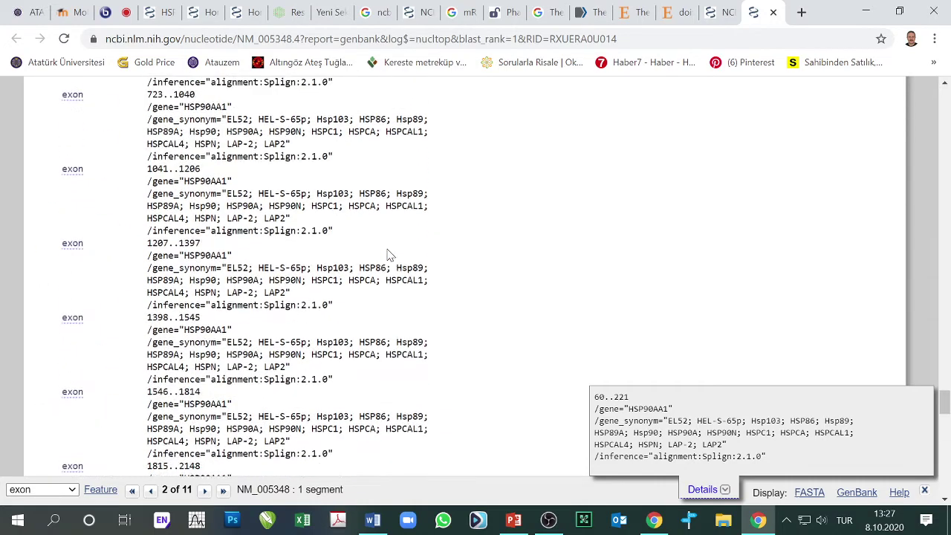
{"action": "scroll", "coordinate": [416, 231], "scroll_direction": "up", "scroll_amount": 3}
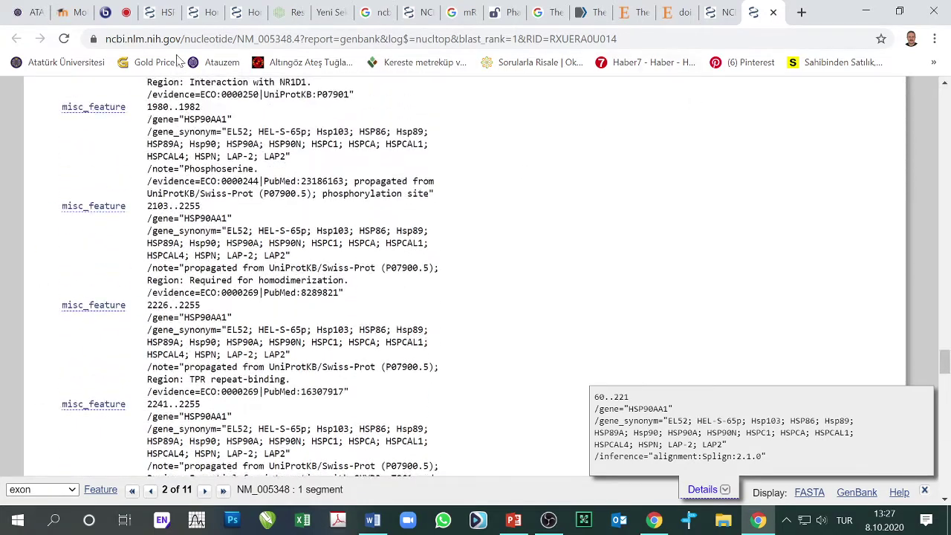
Step: Return to the BLAST results and look through the hit list for the species, query cover, percent identity and accession values
{"action": "left_click", "coordinate": [717, 12]}
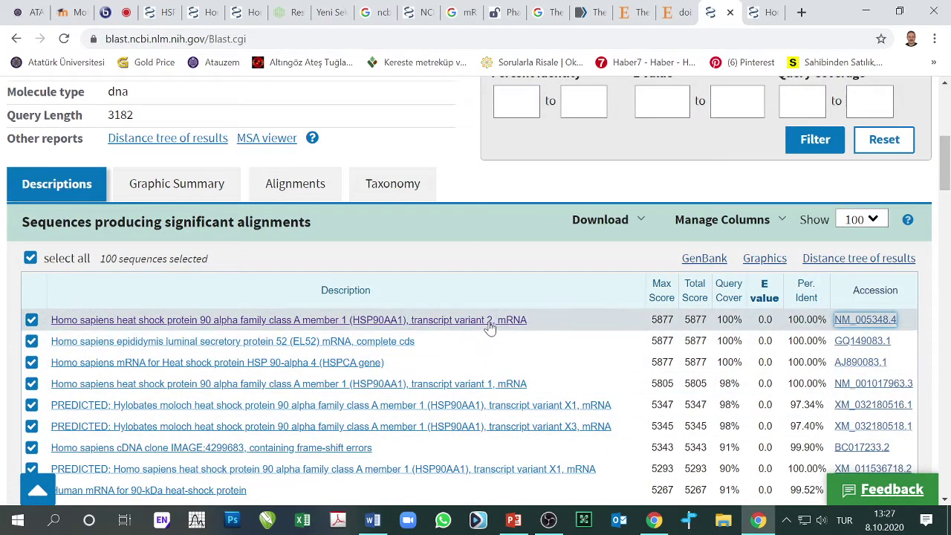
{"action": "left_click", "coordinate": [419, 320]}
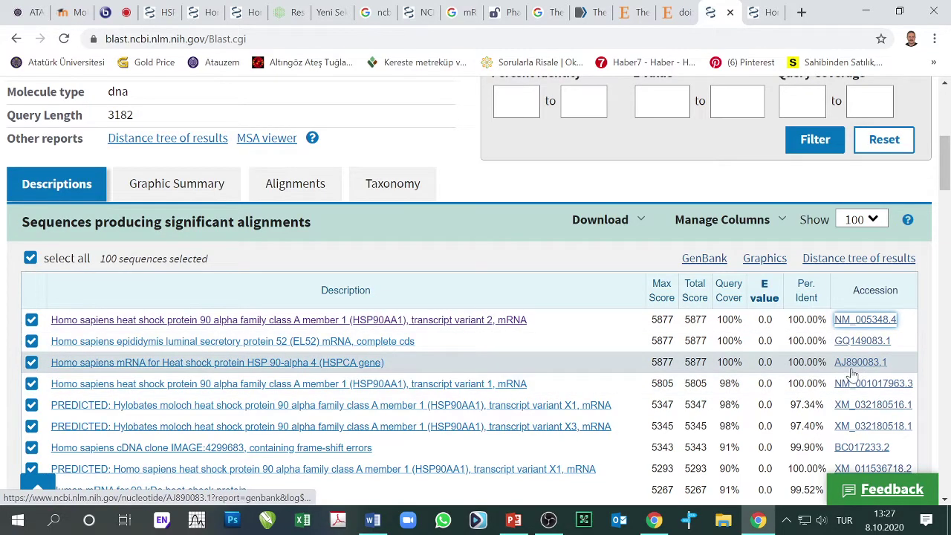
{"action": "scroll", "coordinate": [904, 386], "scroll_direction": "down", "scroll_amount": 4}
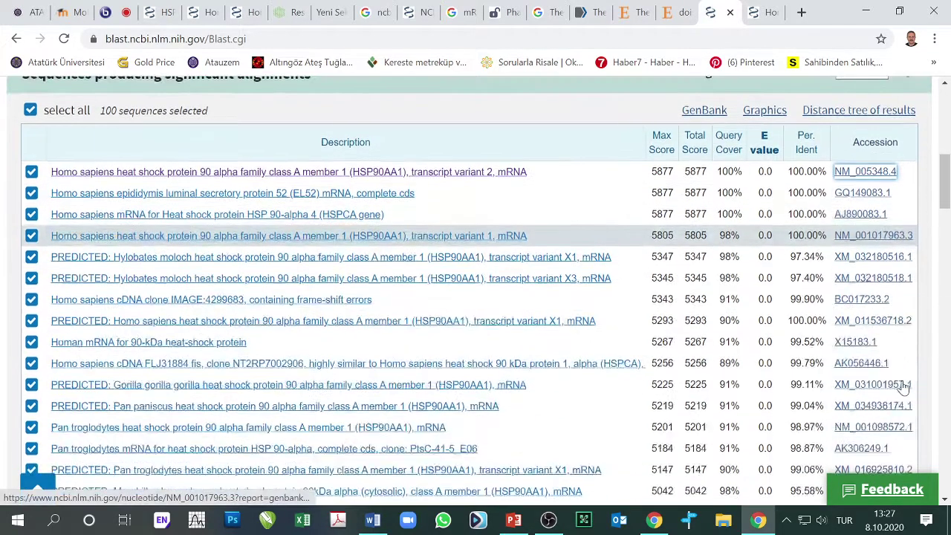
{"action": "scroll", "coordinate": [895, 386], "scroll_direction": "down", "scroll_amount": 3}
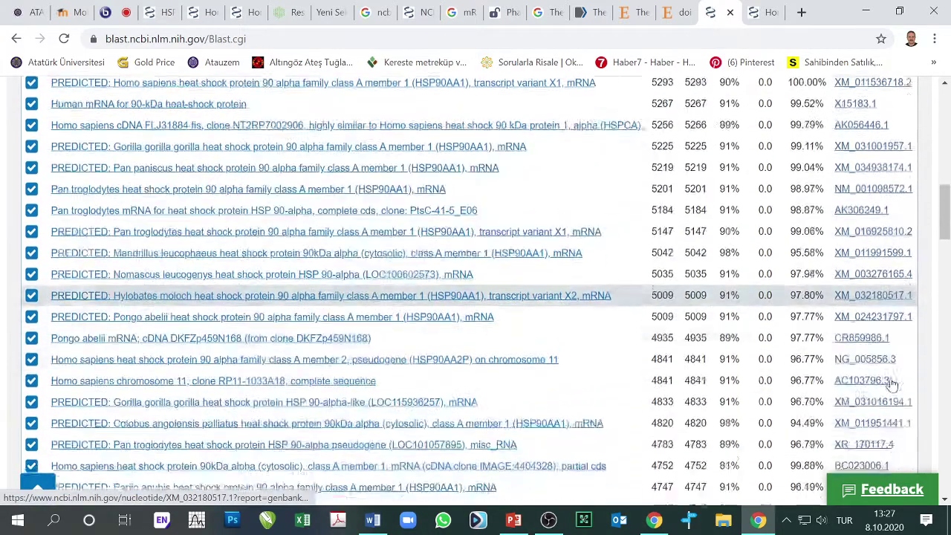
{"action": "scroll", "coordinate": [732, 350], "scroll_direction": "up", "scroll_amount": 4}
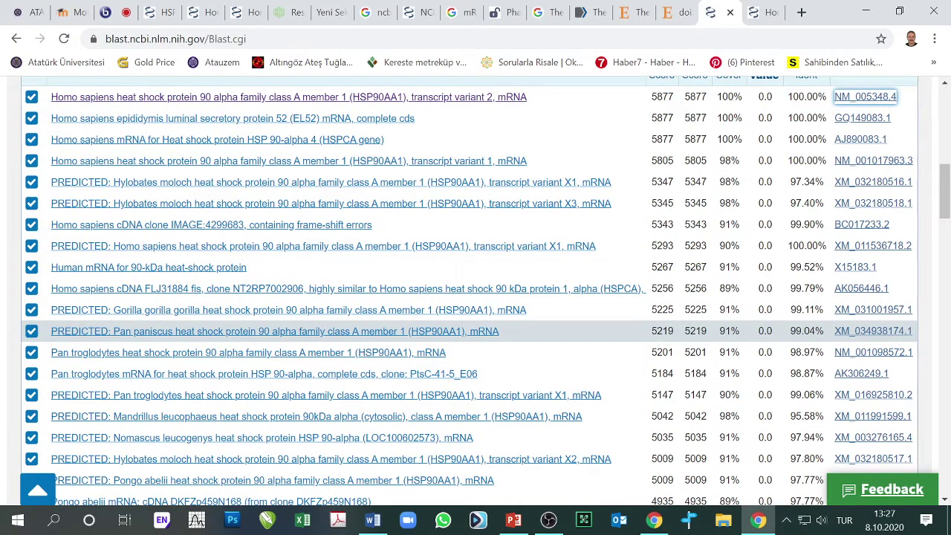
{"action": "scroll", "coordinate": [699, 338], "scroll_direction": "down", "scroll_amount": 3}
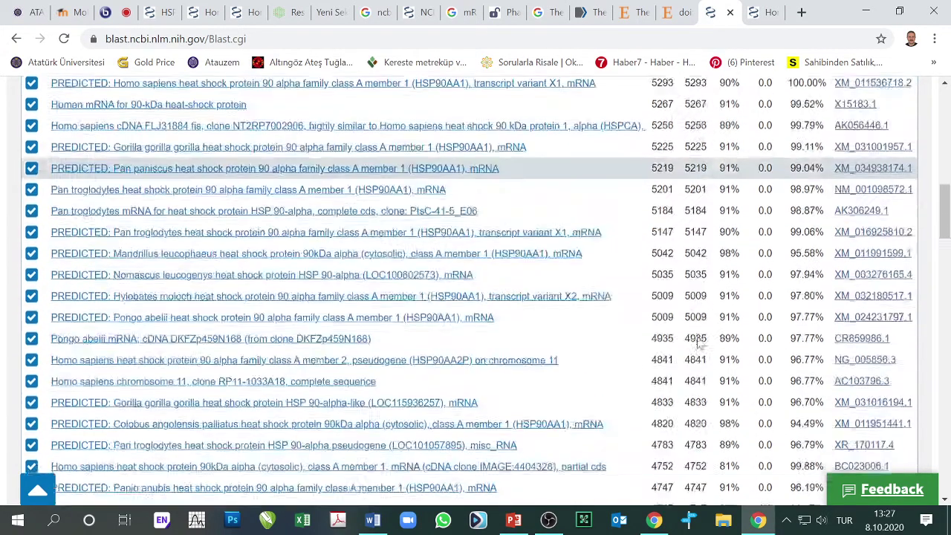
{"action": "scroll", "coordinate": [698, 342], "scroll_direction": "down", "scroll_amount": 4}
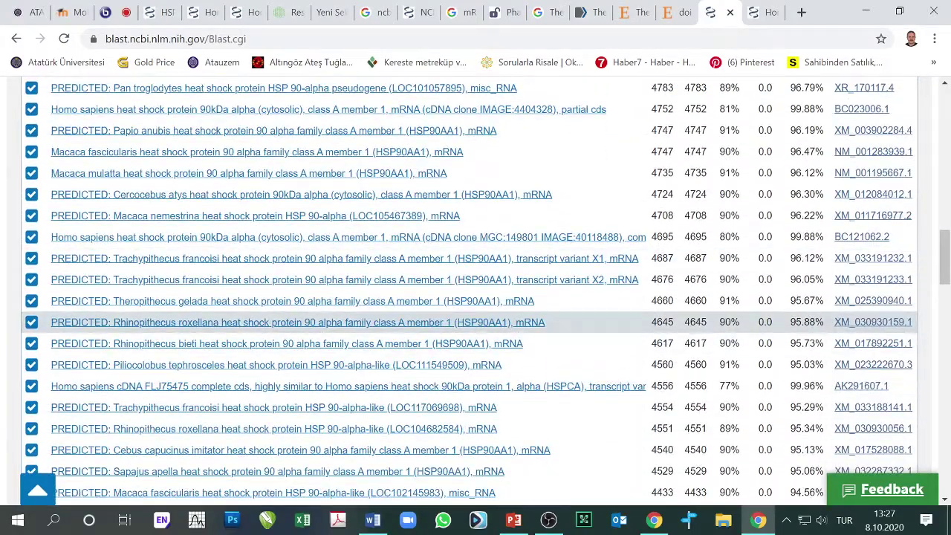
{"action": "scroll", "coordinate": [630, 329], "scroll_direction": "down", "scroll_amount": 5}
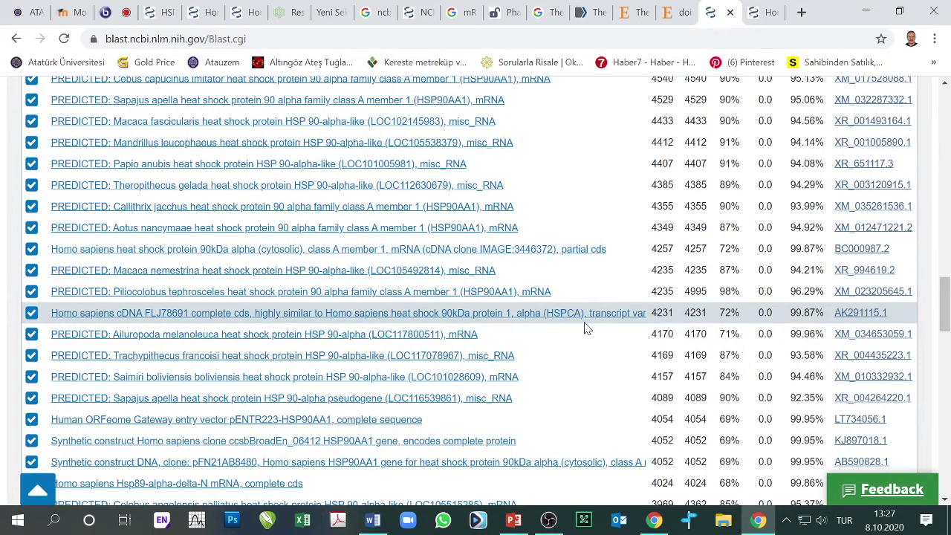
Step: Search the BLAST results page for "AJ" and step through the matches to the last one
{"action": "key", "text": "ctrl+f"}
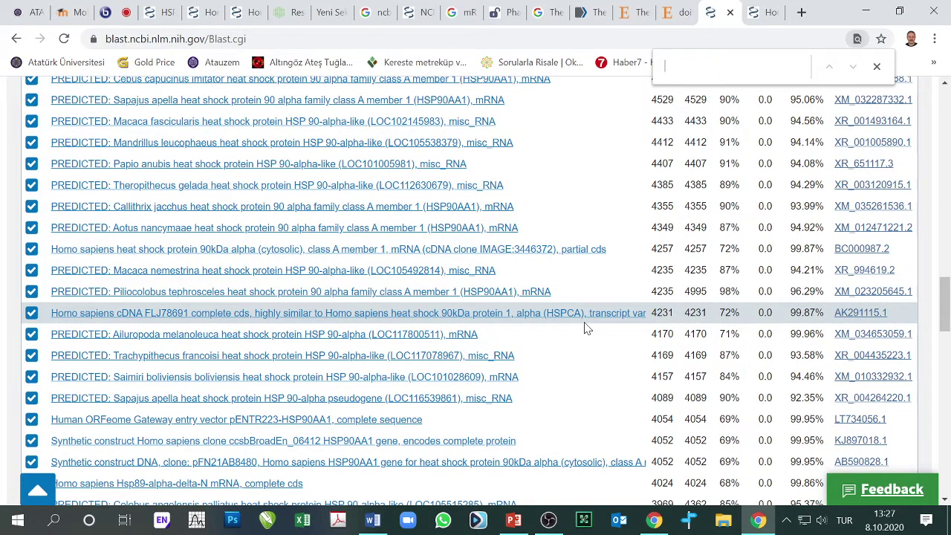
{"action": "type", "text": "AS"}
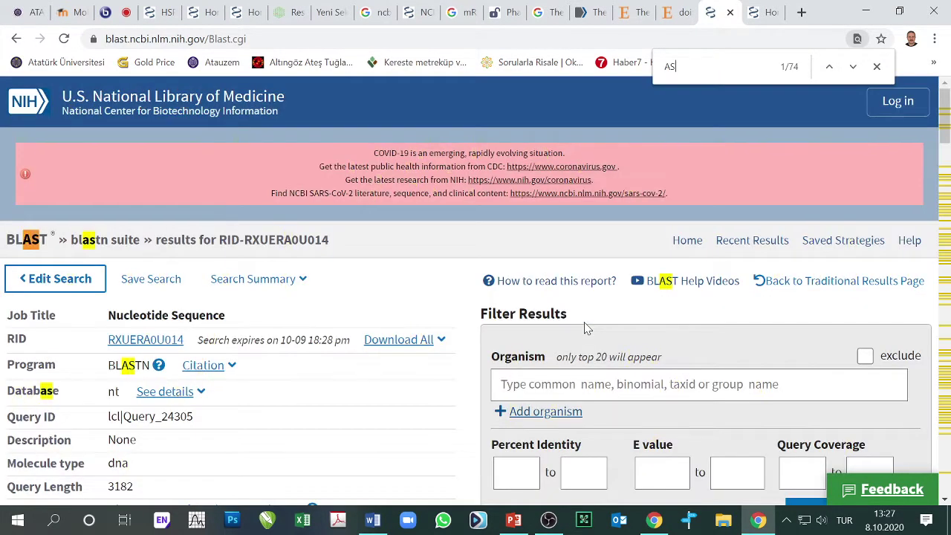
{"action": "key", "text": "BackSpace"}
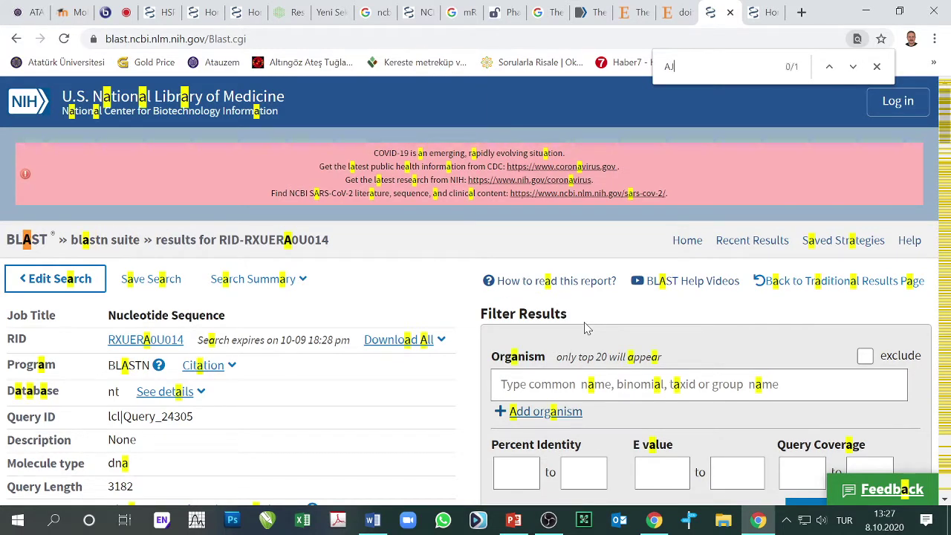
{"action": "type", "text": "J"}
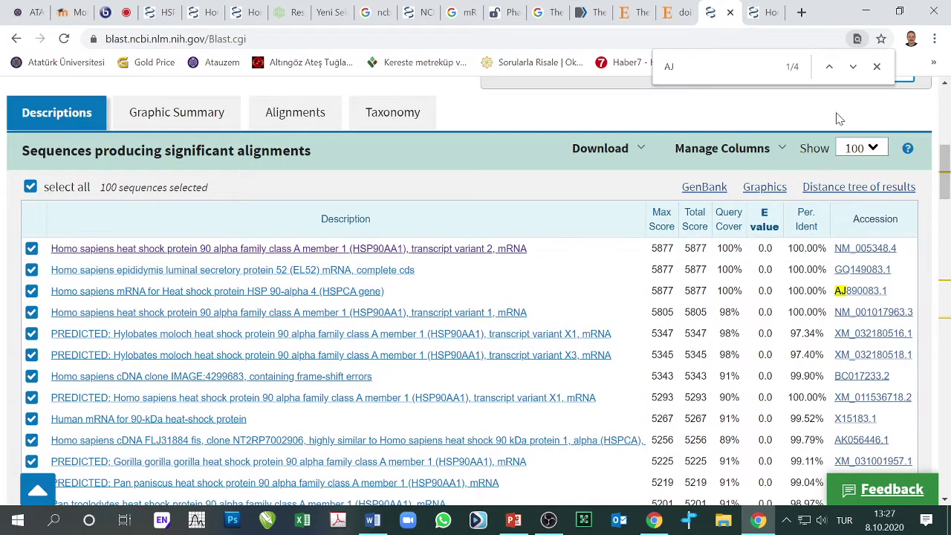
{"action": "left_click", "coordinate": [854, 68]}
{"action": "left_click", "coordinate": [853, 69]}
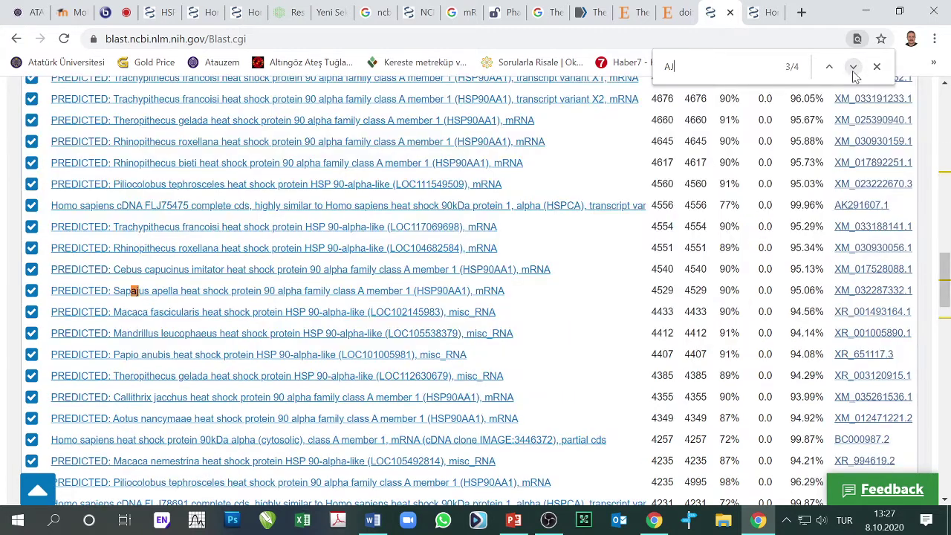
{"action": "left_click", "coordinate": [853, 69]}
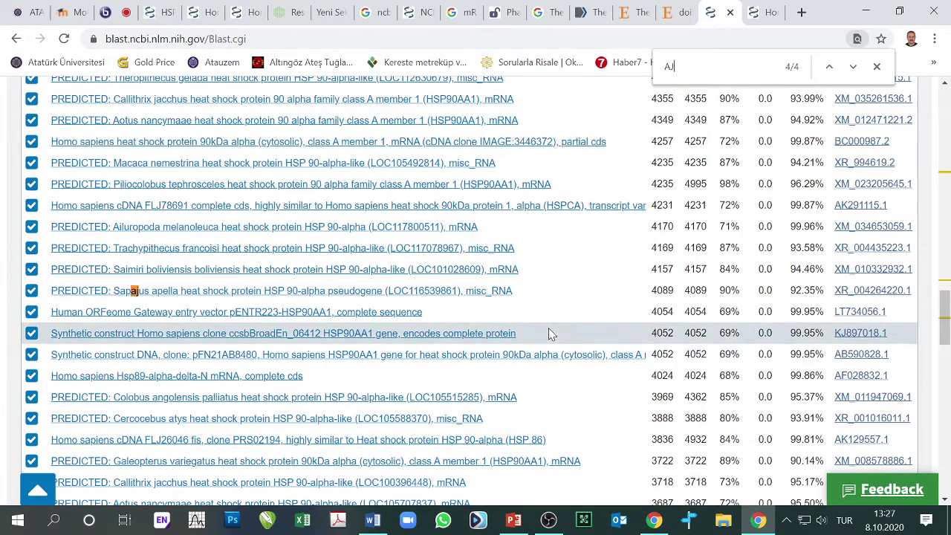
Step: Look through the BLAST hit list down to its last record and back up to the job summary
{"action": "scroll", "coordinate": [547, 334], "scroll_direction": "down", "scroll_amount": 4}
{"action": "scroll", "coordinate": [547, 338], "scroll_direction": "down", "scroll_amount": 9}
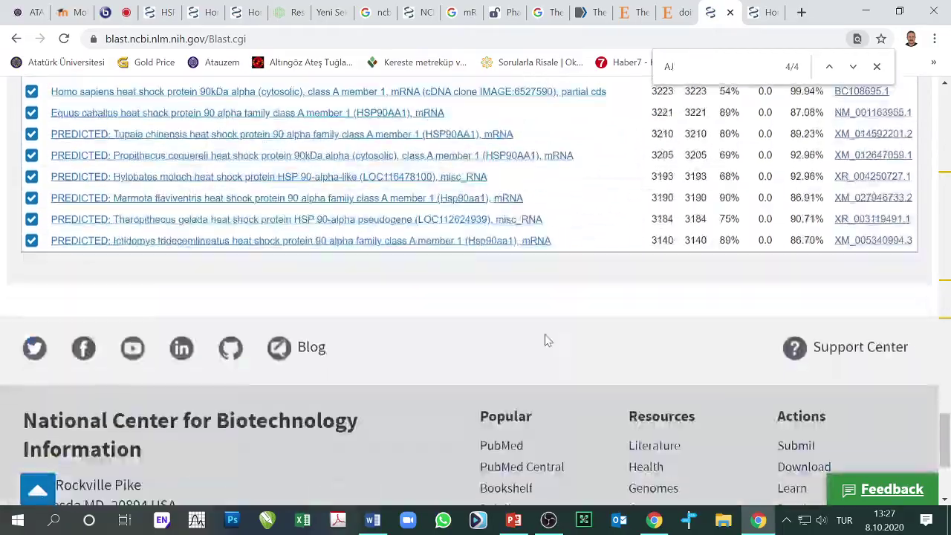
{"action": "scroll", "coordinate": [548, 338], "scroll_direction": "up", "scroll_amount": 2}
{"action": "scroll", "coordinate": [545, 336], "scroll_direction": "up", "scroll_amount": 3}
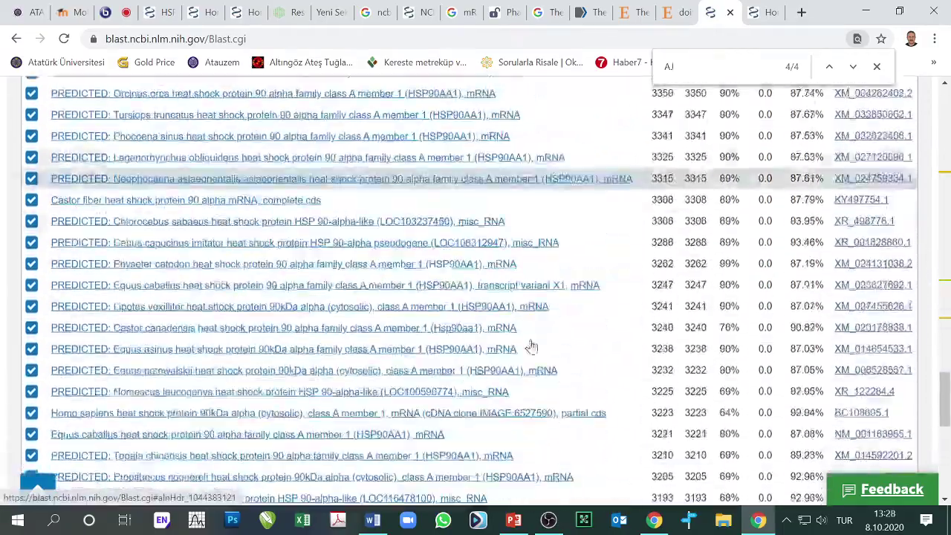
{"action": "scroll", "coordinate": [531, 346], "scroll_direction": "down", "scroll_amount": 8}
{"action": "scroll", "coordinate": [528, 349], "scroll_direction": "up", "scroll_amount": 3}
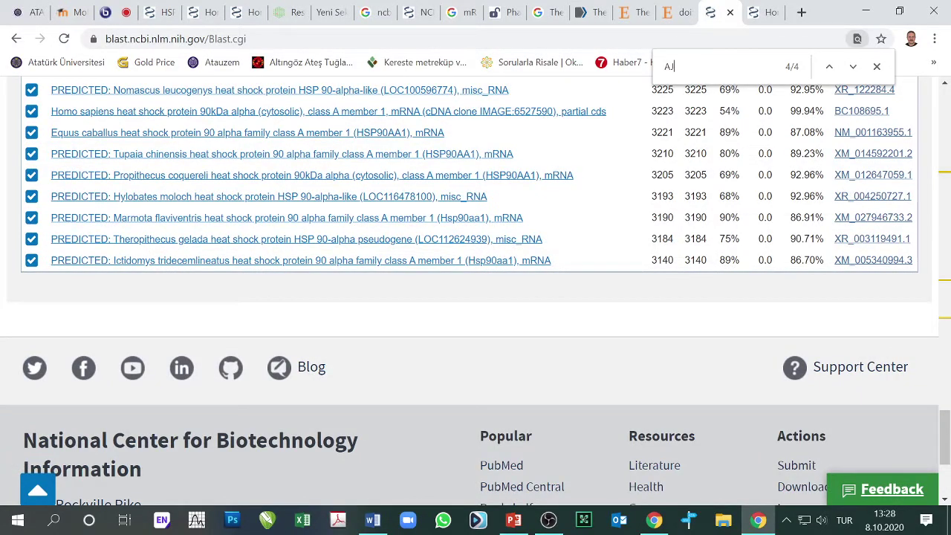
{"action": "scroll", "coordinate": [233, 312], "scroll_direction": "up", "scroll_amount": 1}
{"action": "scroll", "coordinate": [232, 313], "scroll_direction": "up", "scroll_amount": 20}
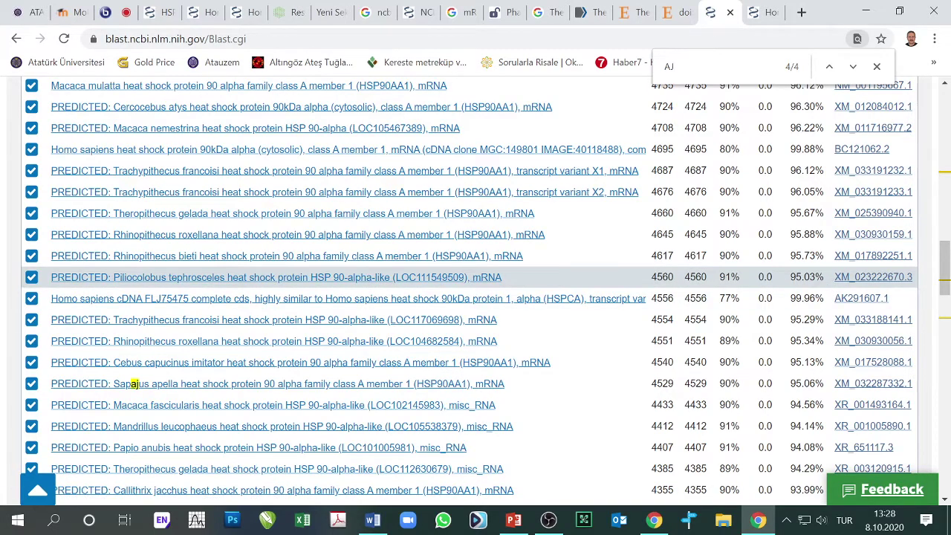
{"action": "scroll", "coordinate": [424, 260], "scroll_direction": "up", "scroll_amount": 15}
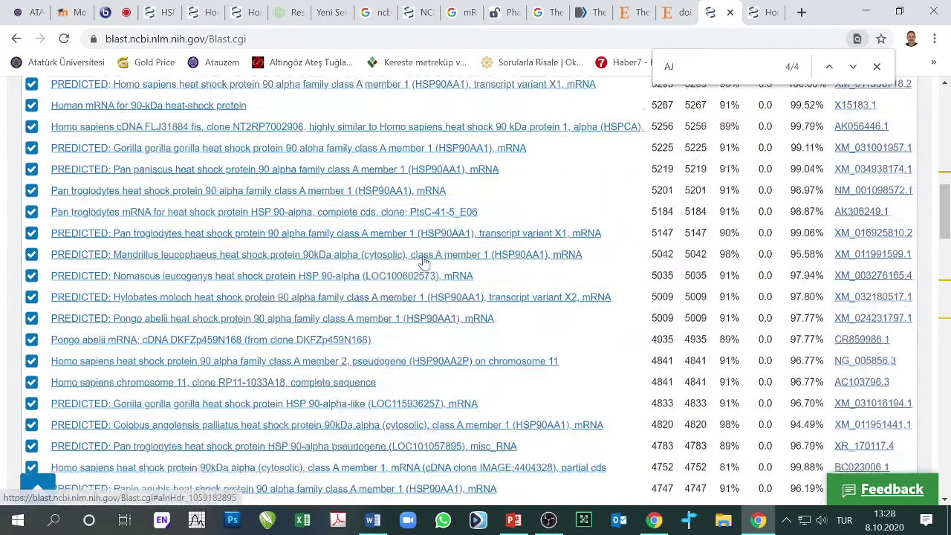
{"action": "scroll", "coordinate": [424, 263], "scroll_direction": "up", "scroll_amount": 2}
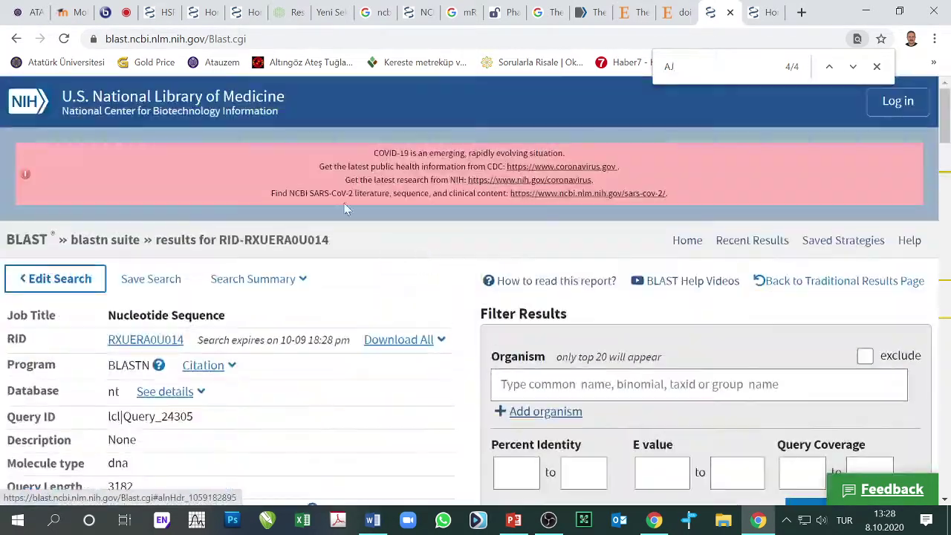
Step: Return to the Nucleotide search results for HSP and find the HSP 90-alpha entries AJ890083.1 and AJ890082.1
{"action": "left_click", "coordinate": [199, 14]}
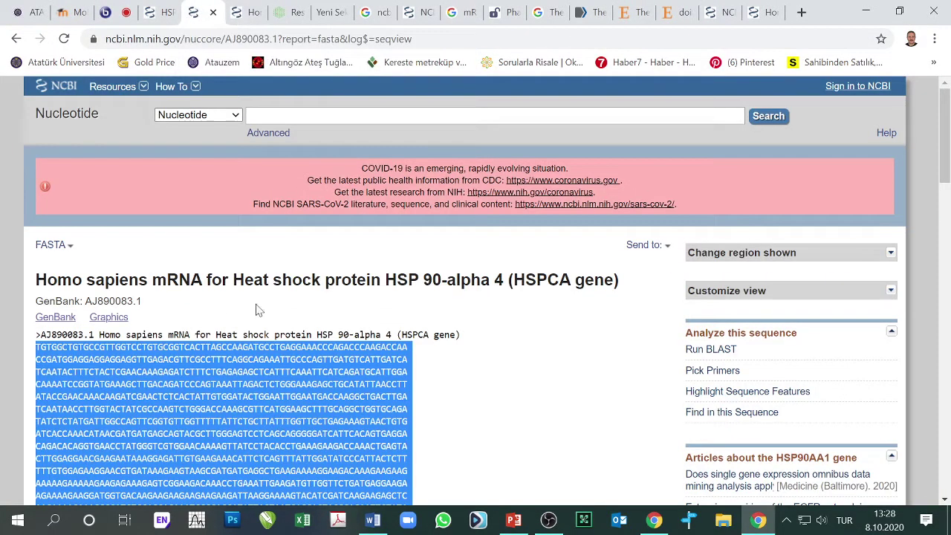
{"action": "left_click", "coordinate": [153, 12]}
{"action": "scroll", "coordinate": [223, 330], "scroll_direction": "up", "scroll_amount": 5}
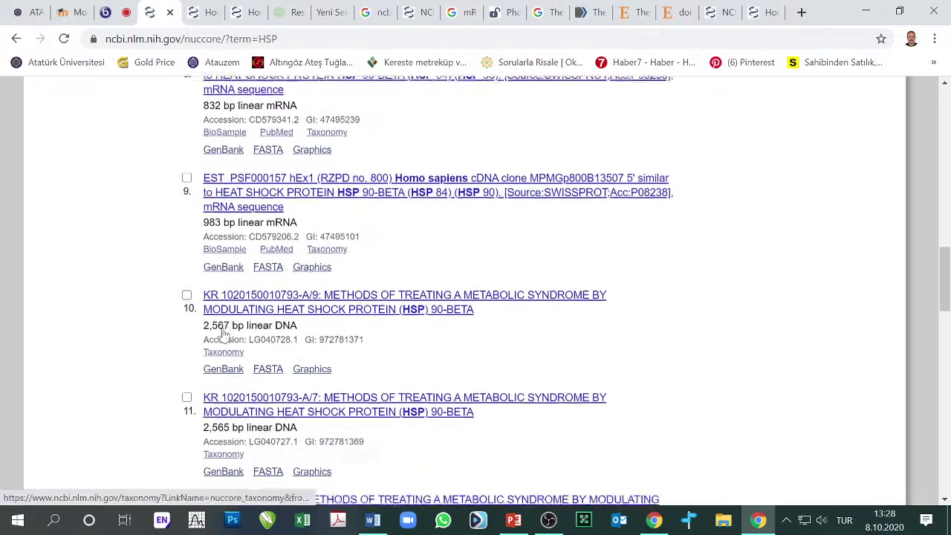
{"action": "scroll", "coordinate": [223, 331], "scroll_direction": "down", "scroll_amount": 4}
{"action": "scroll", "coordinate": [223, 335], "scroll_direction": "up", "scroll_amount": 15}
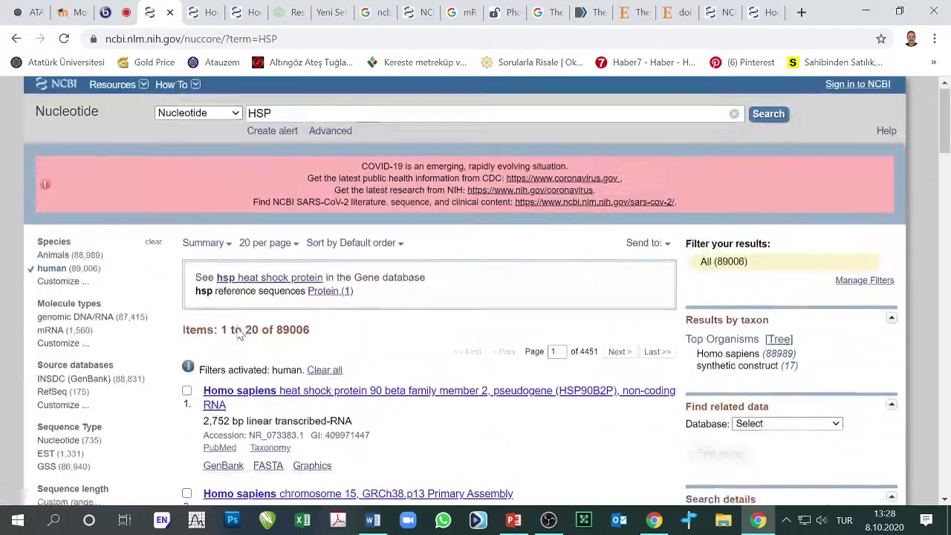
{"action": "scroll", "coordinate": [401, 407], "scroll_direction": "down", "scroll_amount": 10}
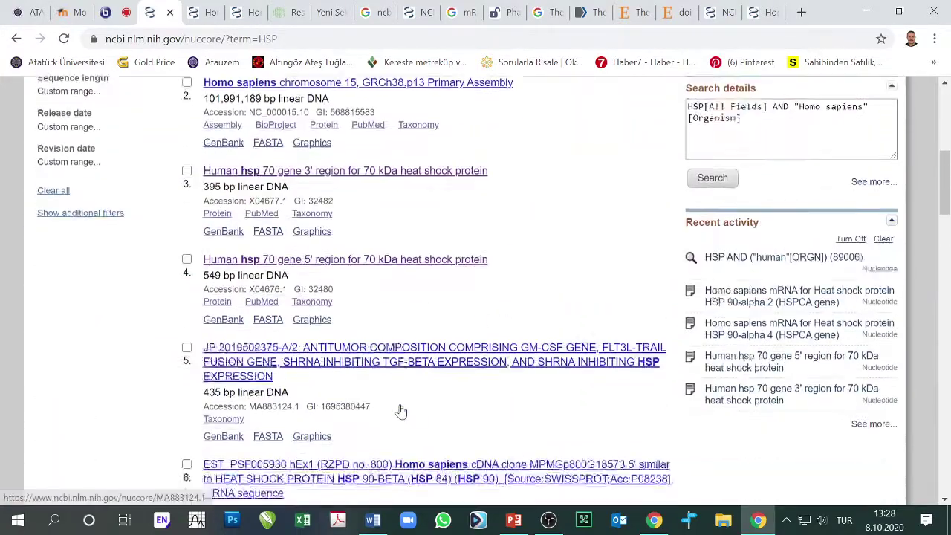
{"action": "scroll", "coordinate": [399, 404], "scroll_direction": "down", "scroll_amount": 10}
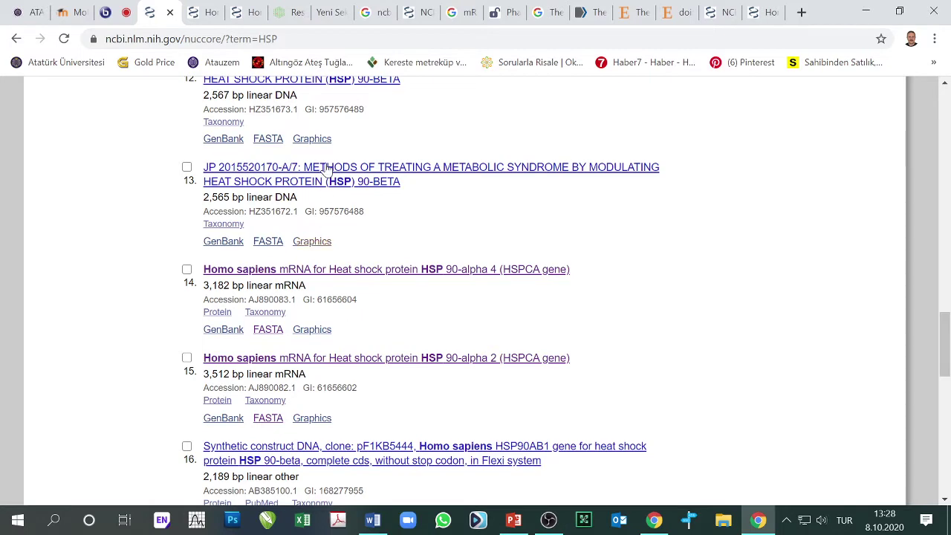
Step: Return to the Clustal Omega results and examine the alignment of AJ890082.1 with AJ890083.1
{"action": "left_click", "coordinate": [286, 14]}
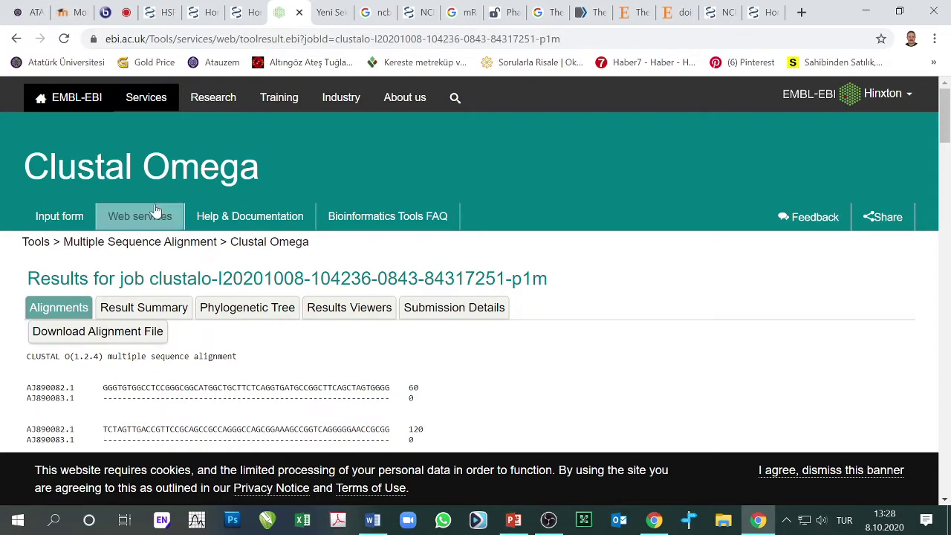
{"action": "scroll", "coordinate": [256, 212], "scroll_direction": "down", "scroll_amount": 15}
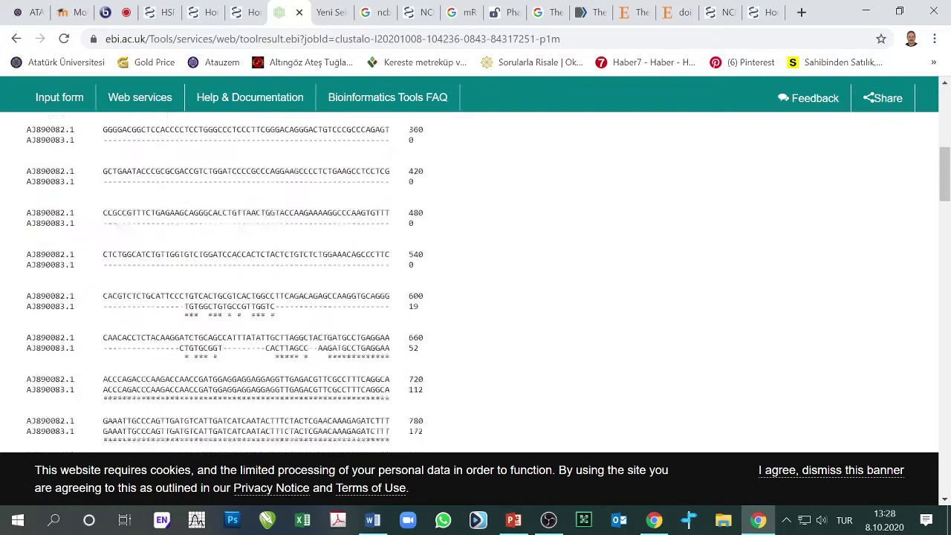
{"action": "scroll", "coordinate": [263, 225], "scroll_direction": "down", "scroll_amount": 1}
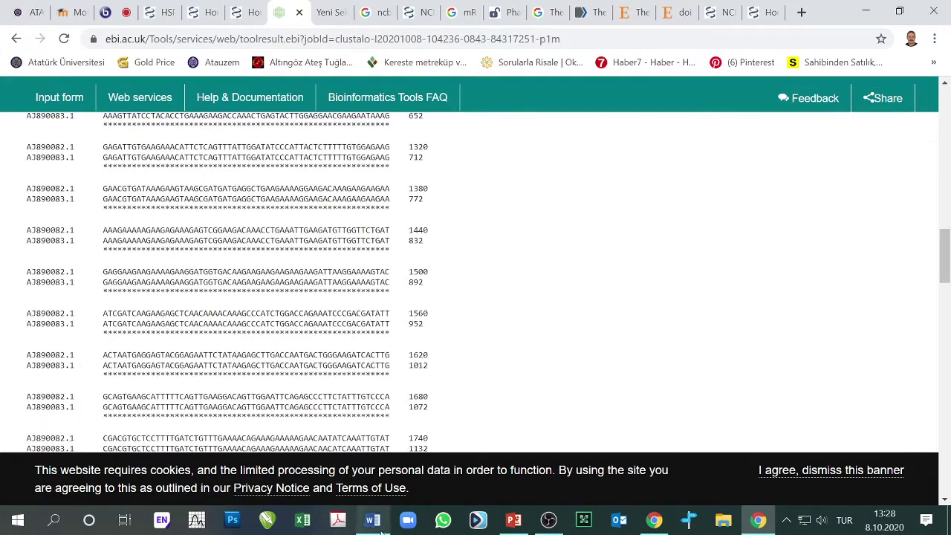
{"action": "left_click", "coordinate": [513, 520]}
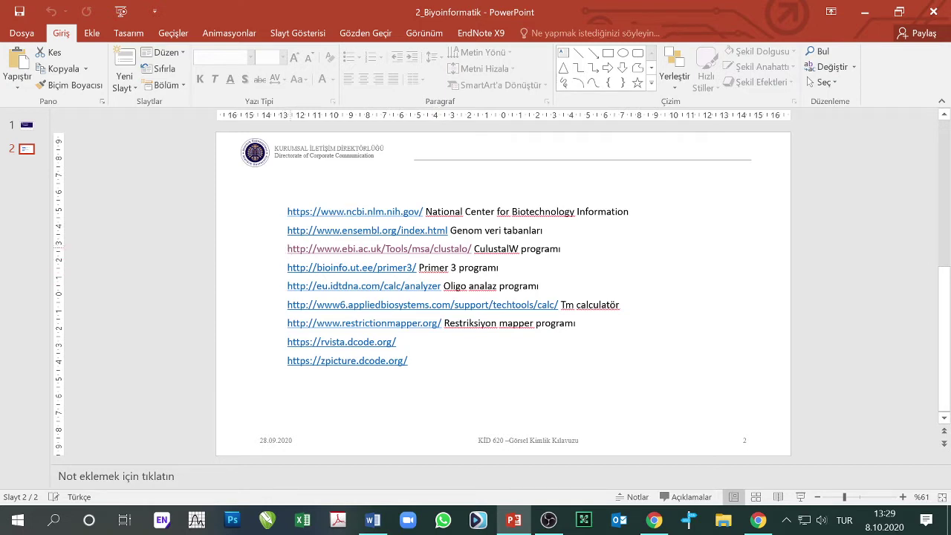
{"action": "left_click_drag", "start_coordinate": [287, 249], "coordinate": [442, 250]}
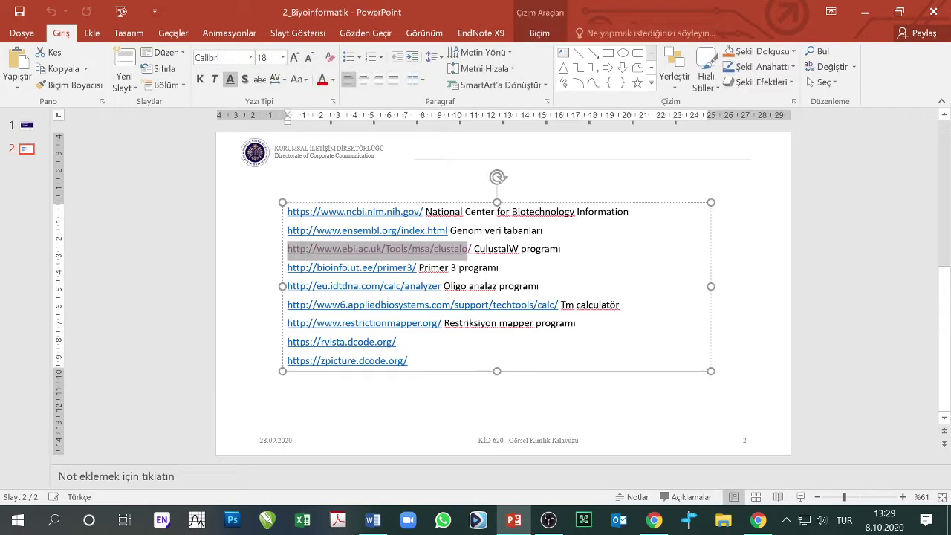
{"action": "right_click", "coordinate": [442, 251]}
{"action": "left_click", "coordinate": [482, 179]}
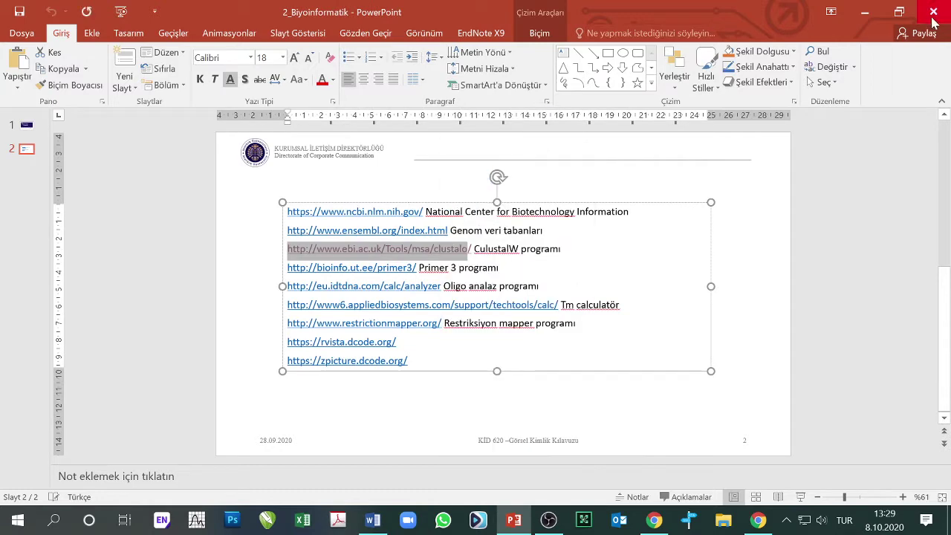